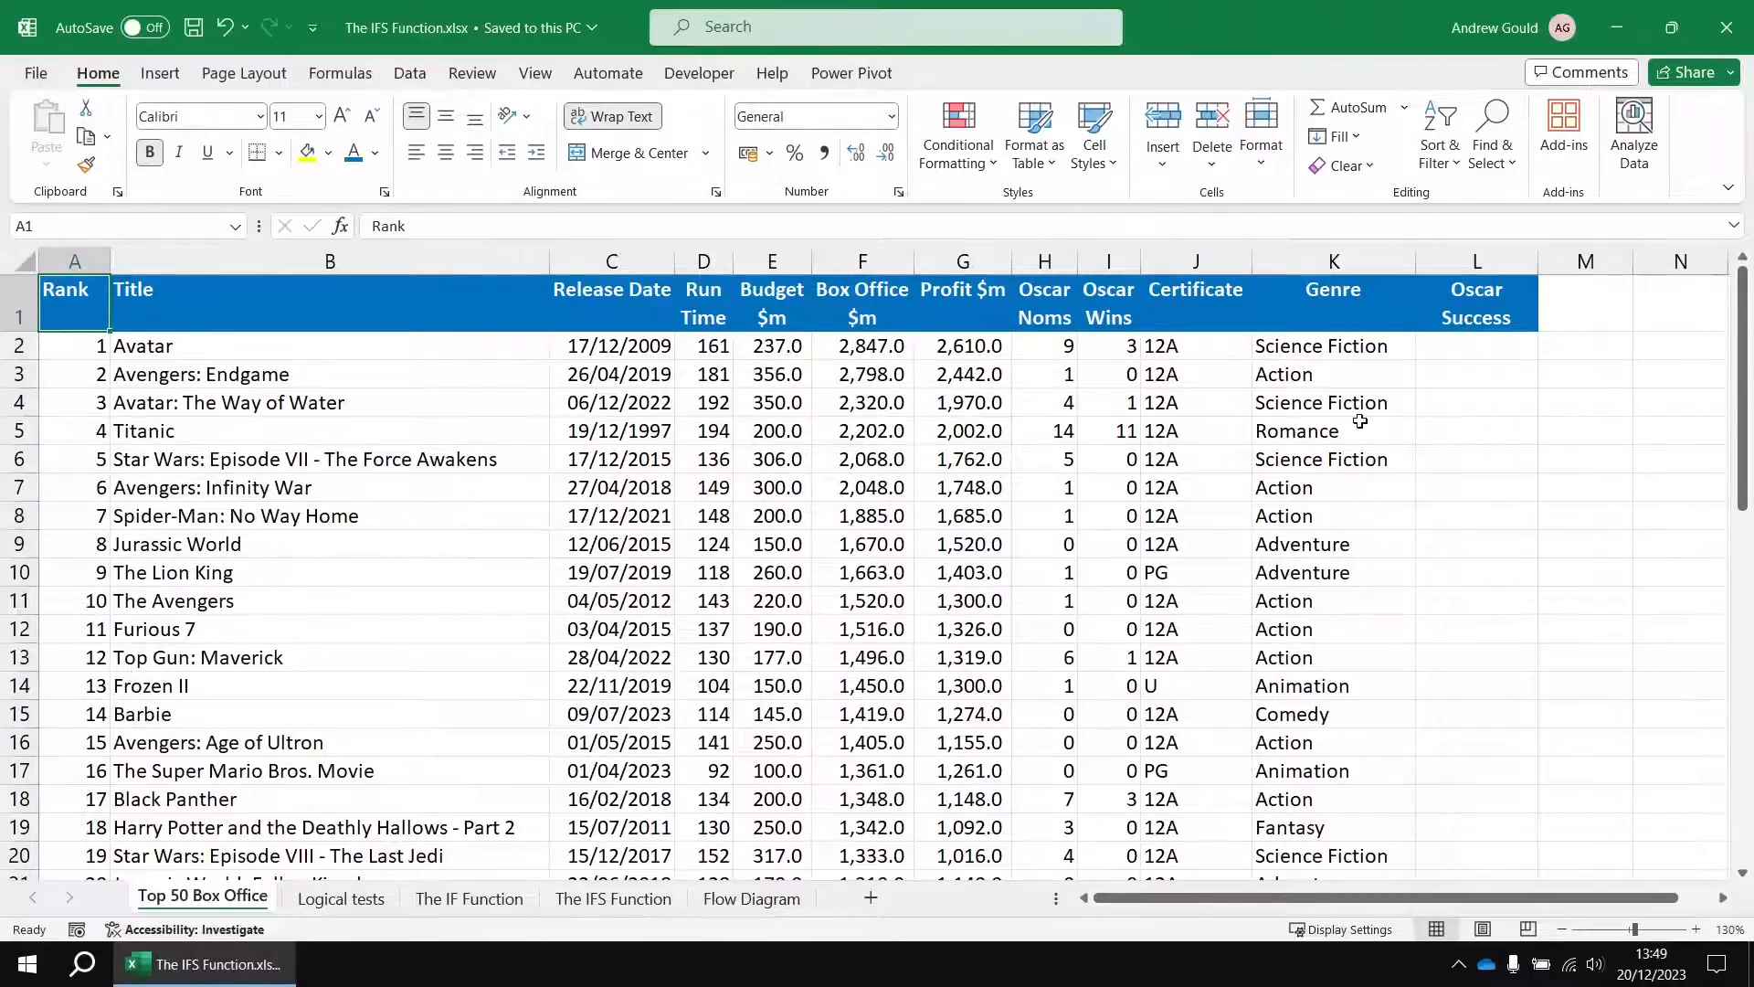
# Step: Examine the Oscar Noms and Oscar Wins columns, and the nested IF example on The IF Function sheet
pyautogui.click(1040, 306)
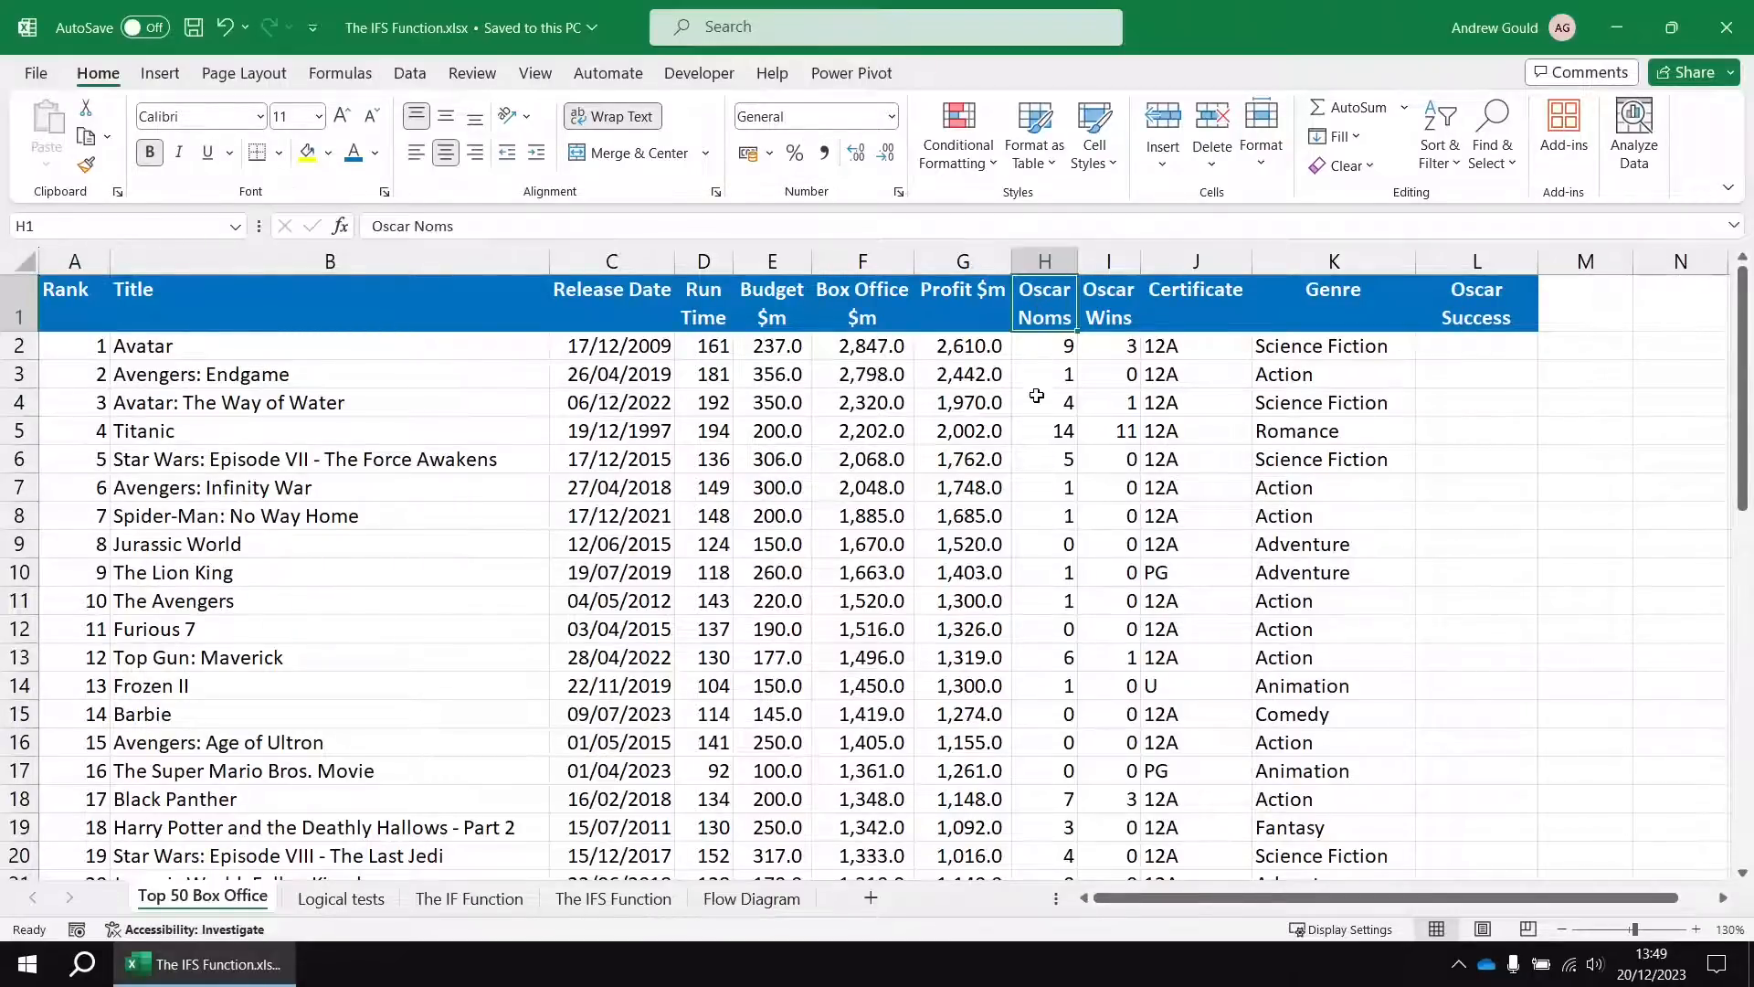
pyautogui.click(1041, 546)
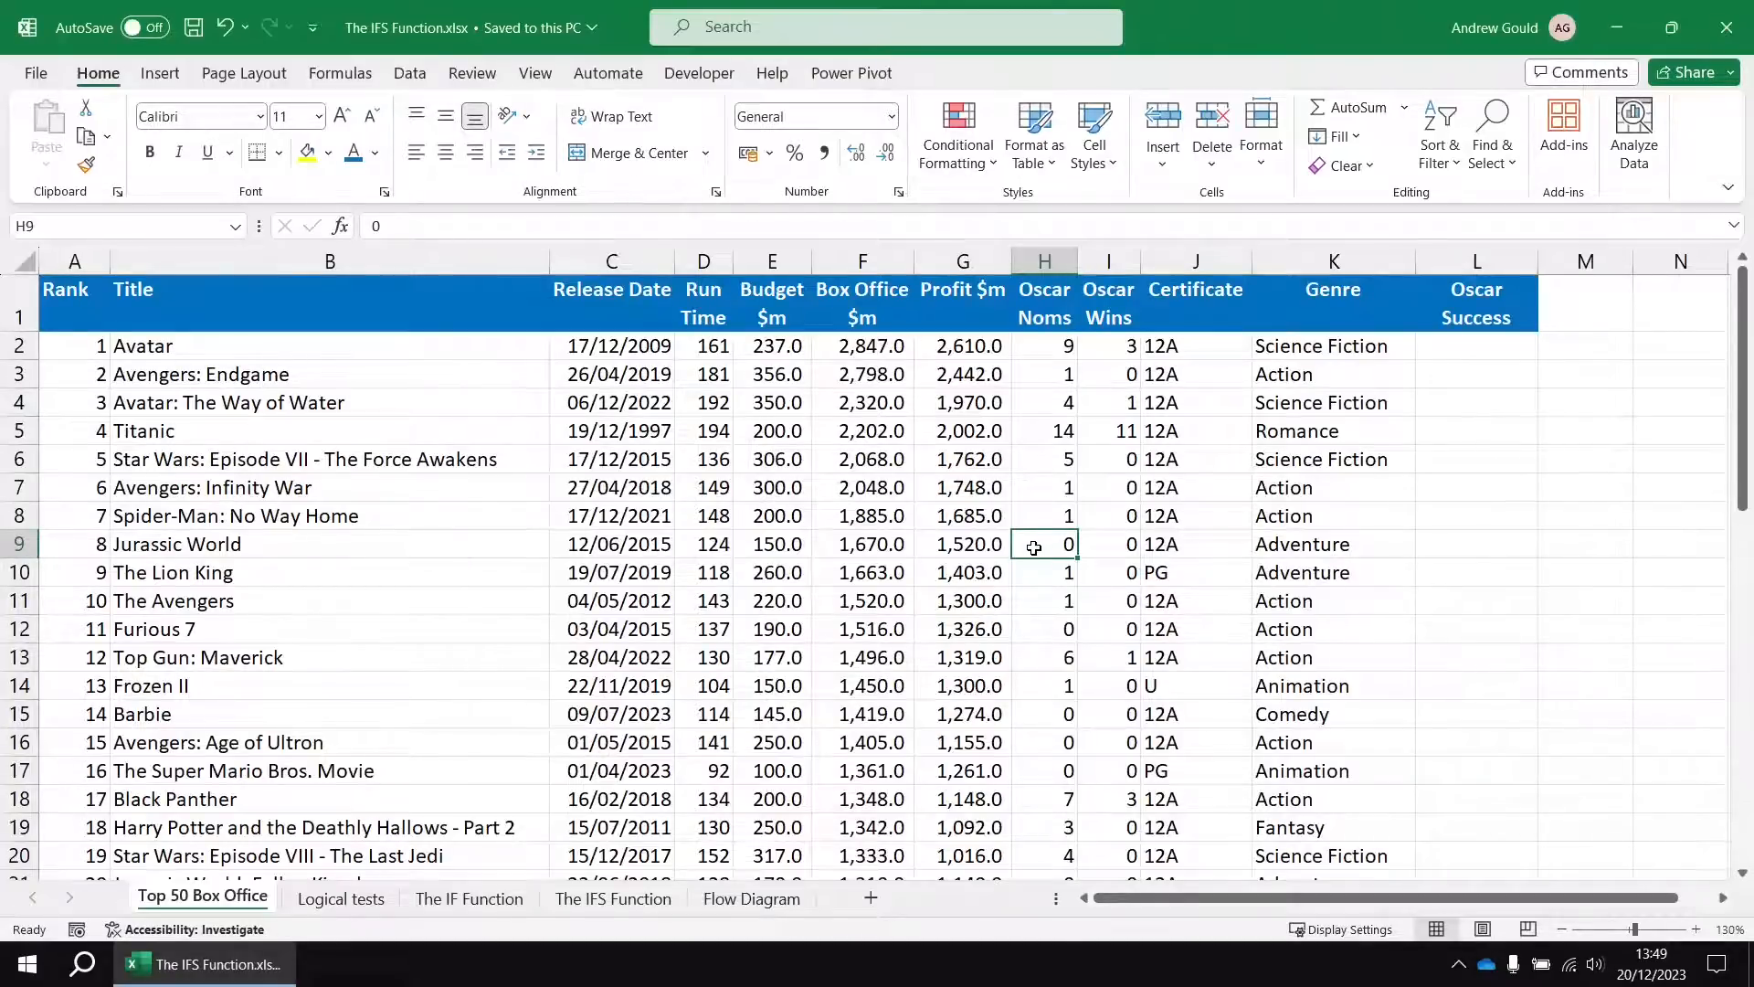
pyautogui.click(1051, 517)
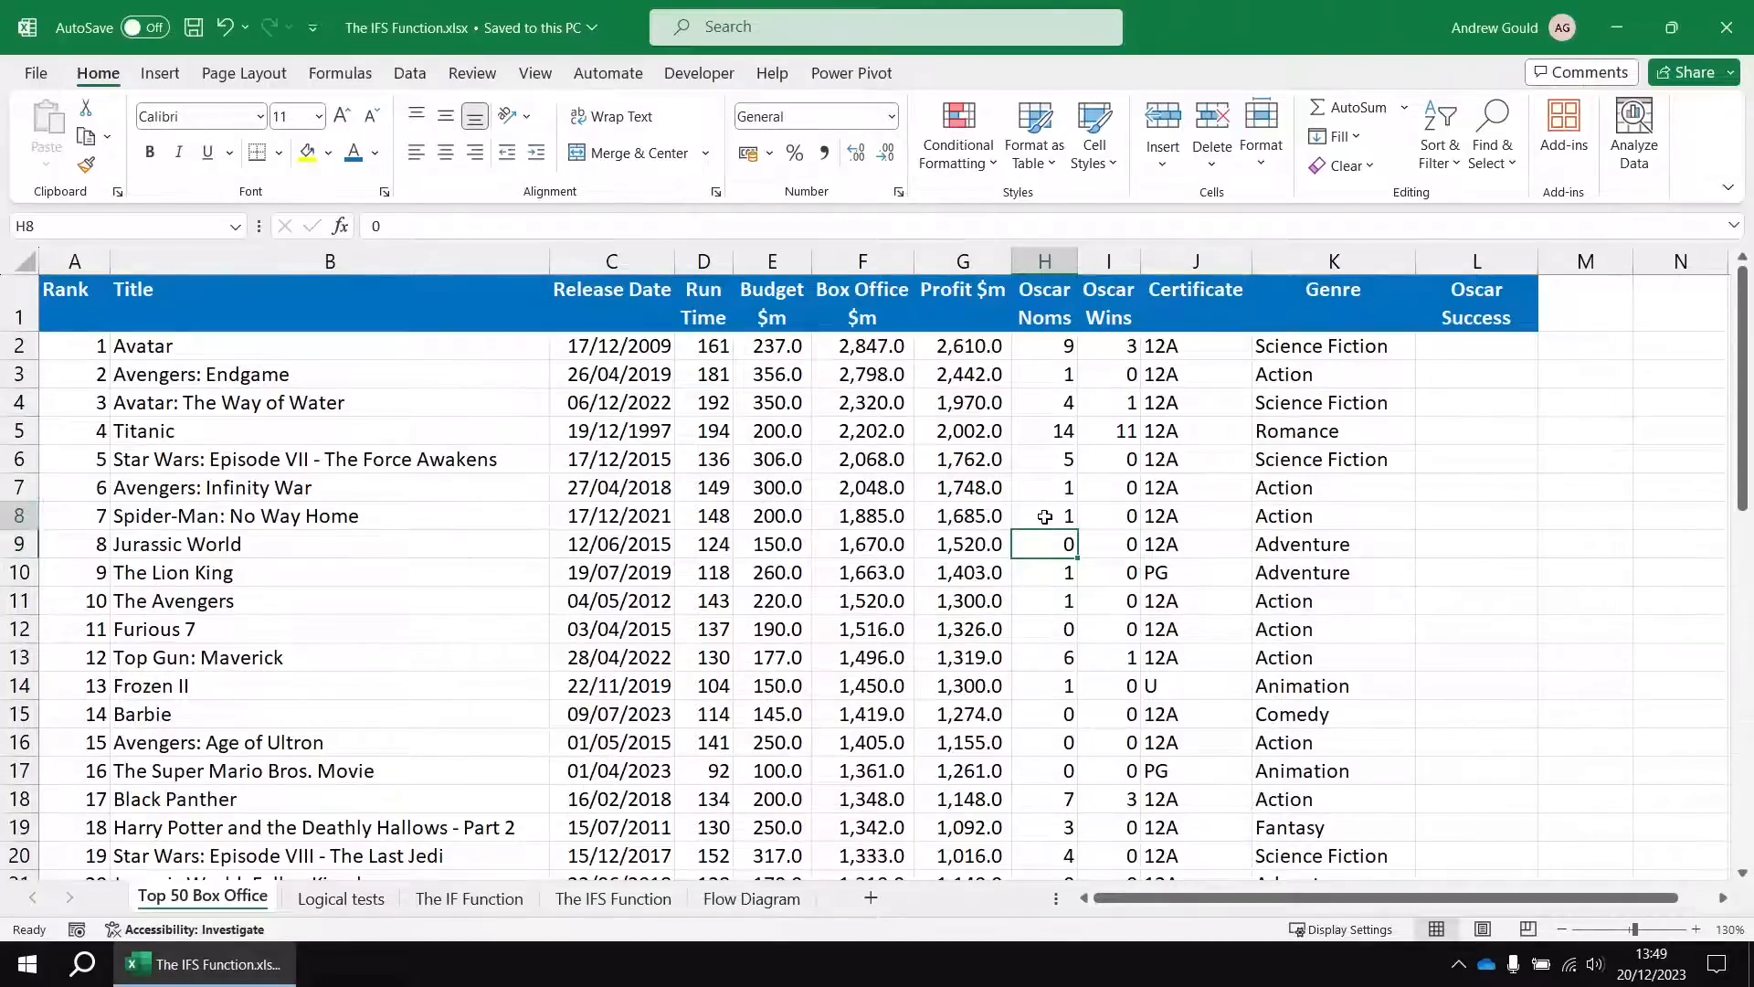
pyautogui.click(1115, 516)
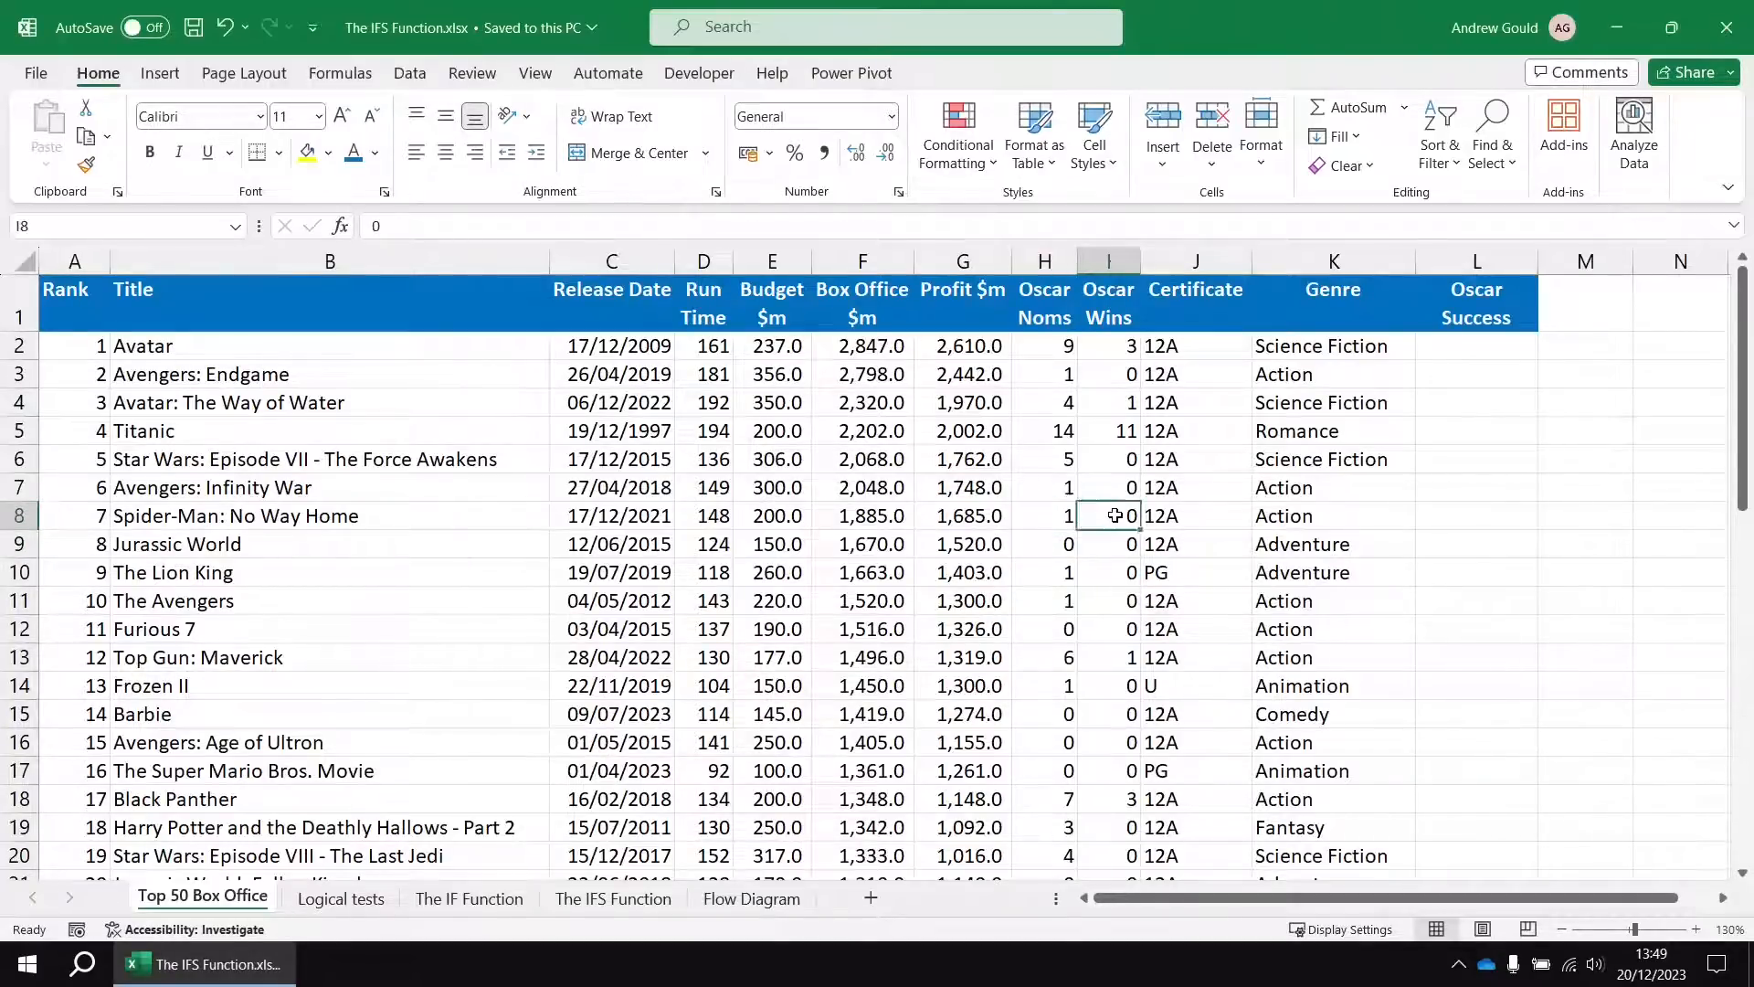
pyautogui.click(1103, 430)
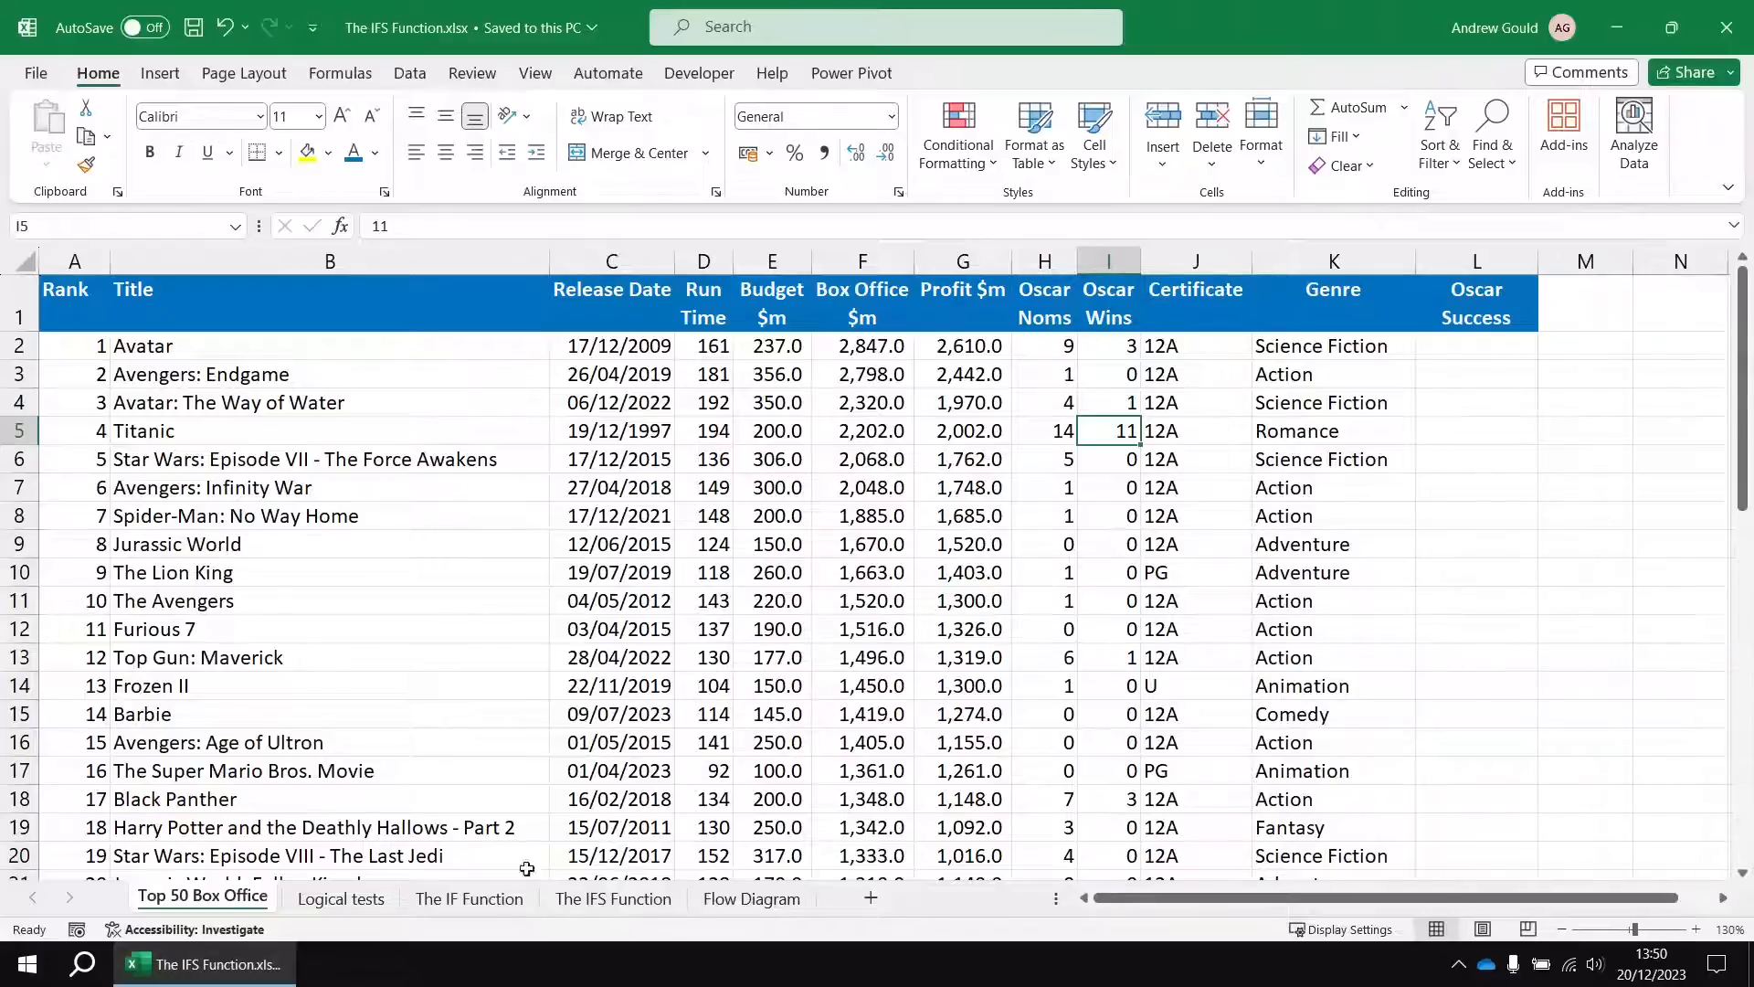
pyautogui.click(468, 900)
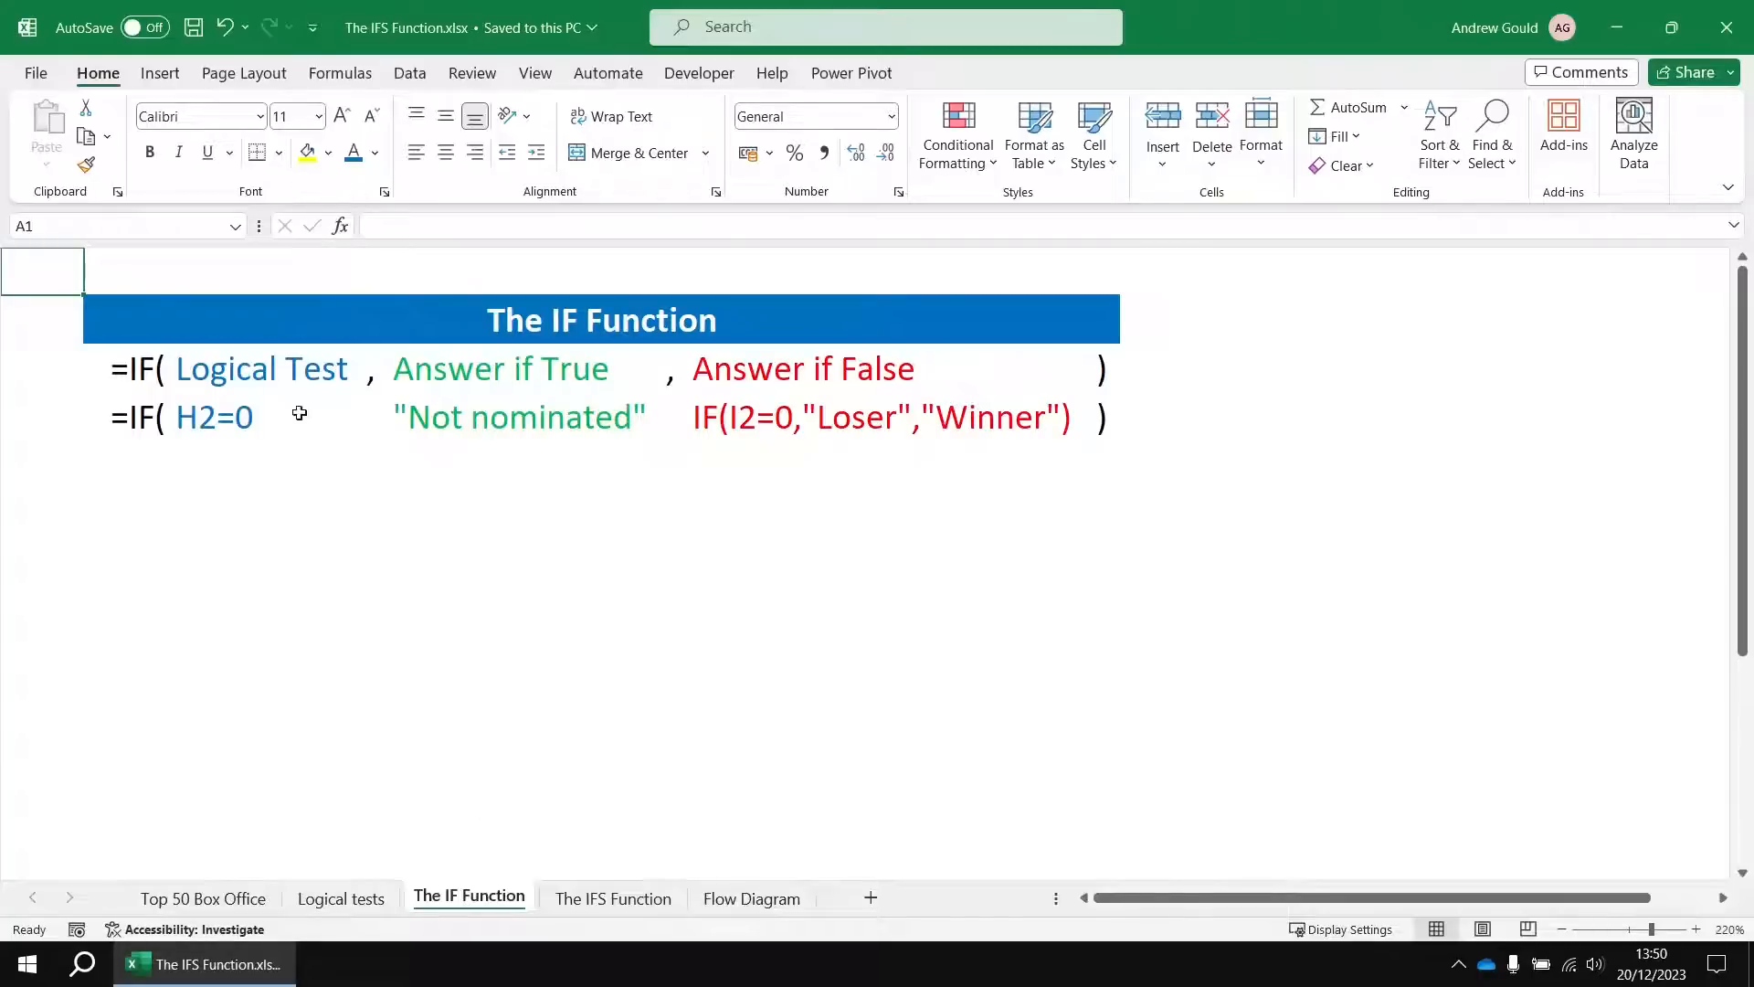
pyautogui.click(254, 372)
pyautogui.click(250, 417)
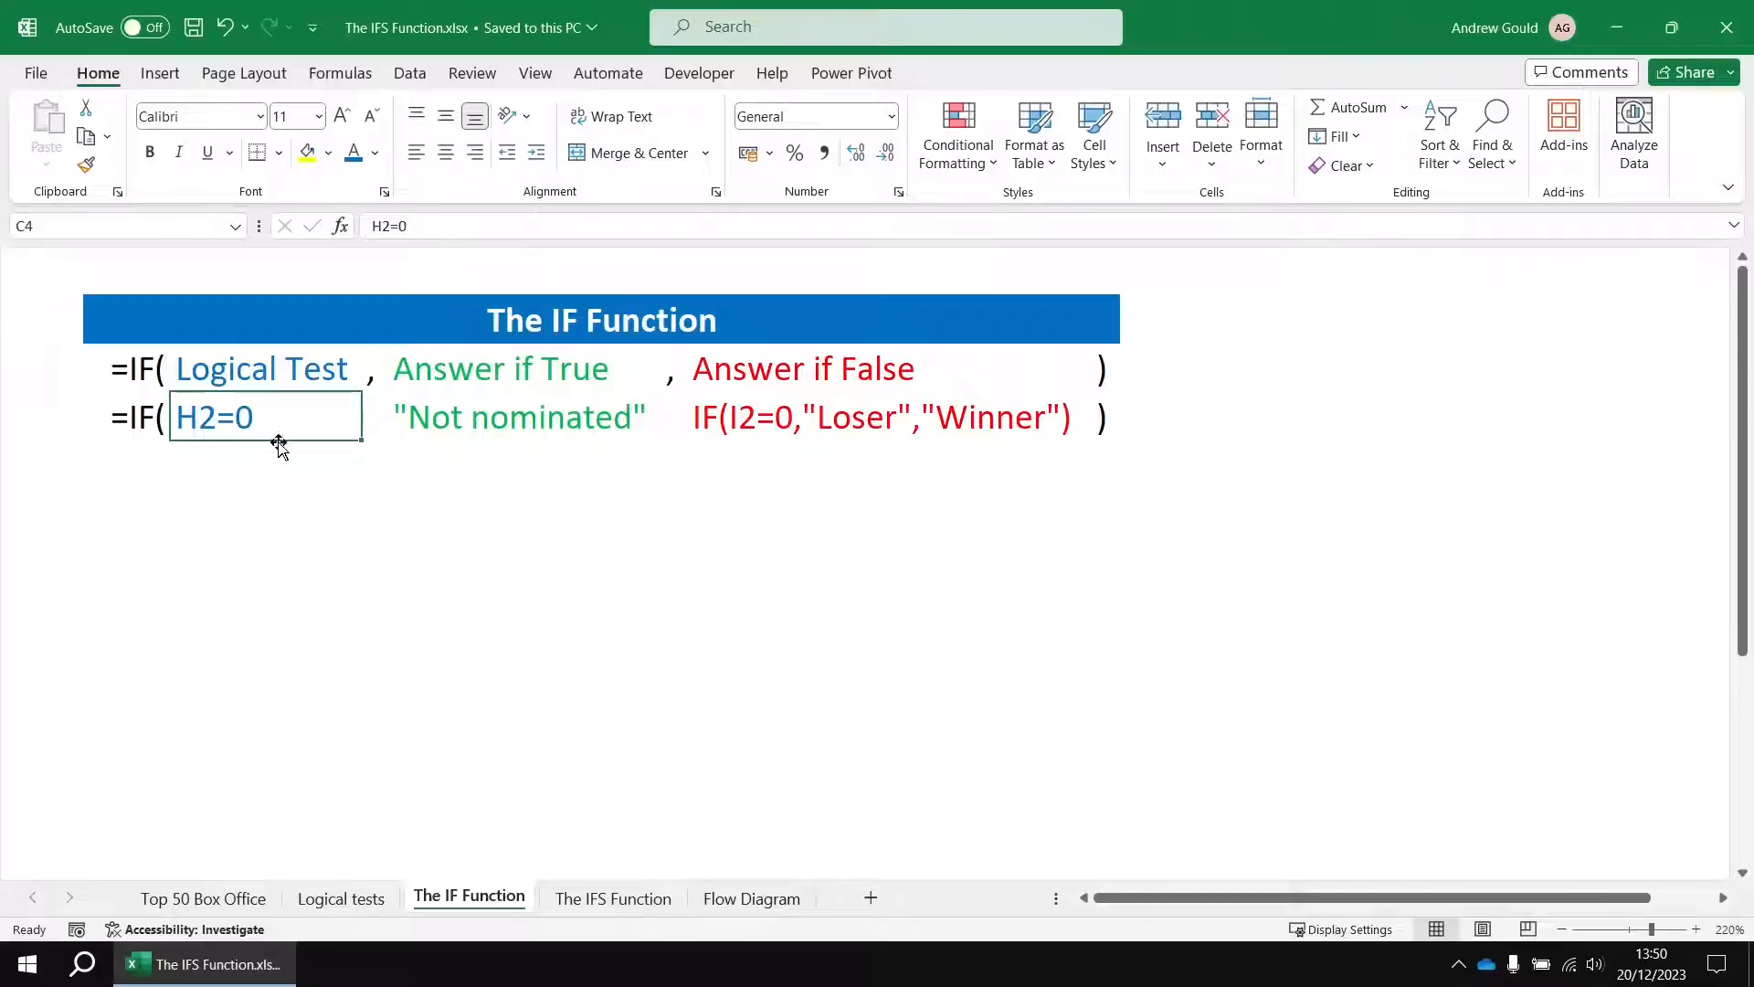
pyautogui.click(482, 426)
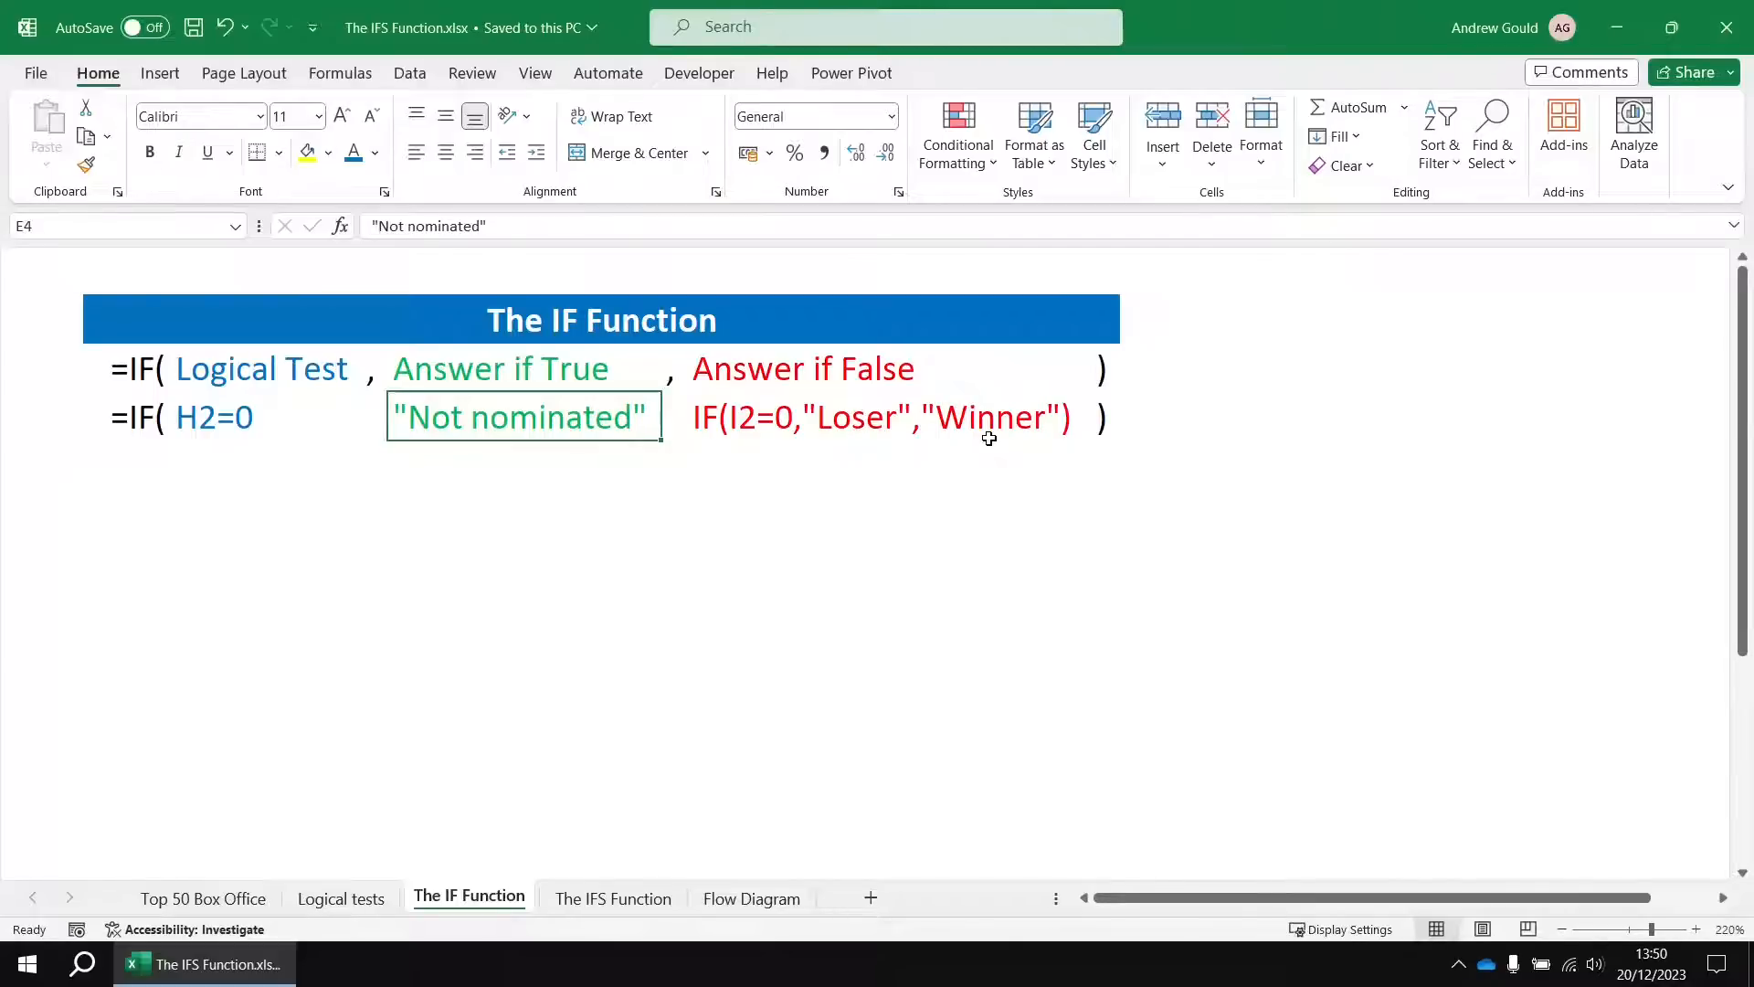
# Step: In cell L2 of the Top 50 Box Office sheet, start an IF formula testing H2=0 with "Not nominated" as the true result
pyautogui.click(209, 899)
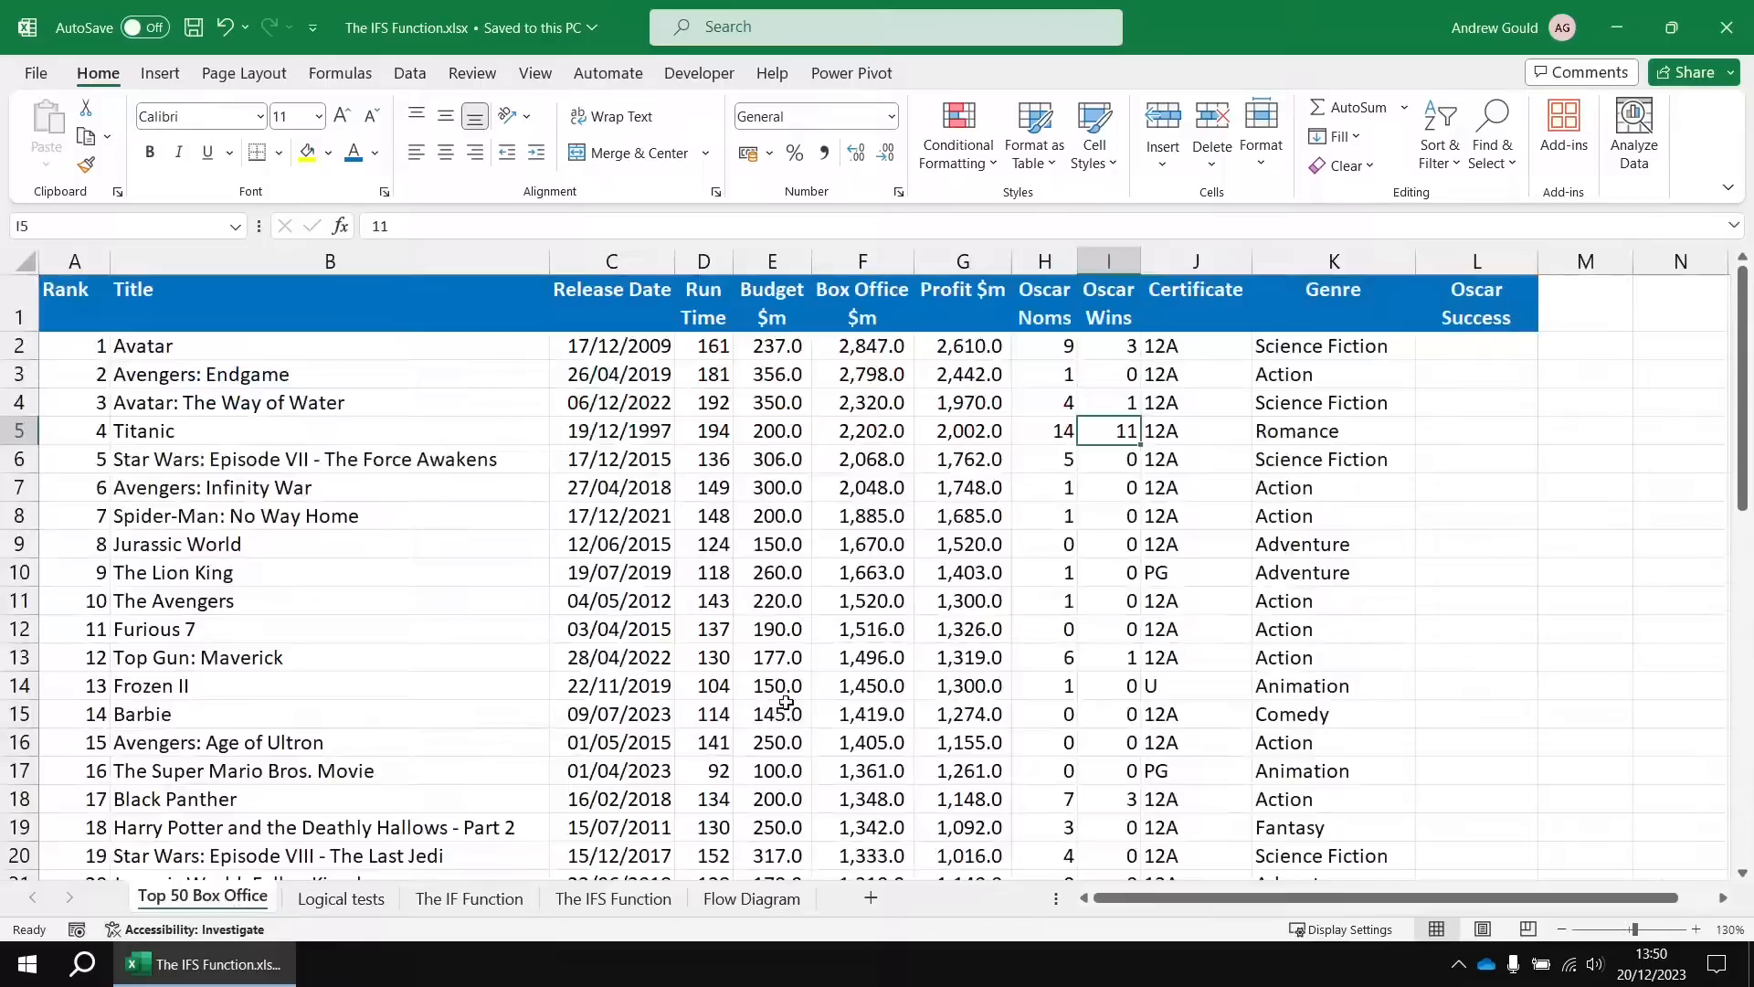
pyautogui.click(1723, 897)
pyautogui.click(827, 355)
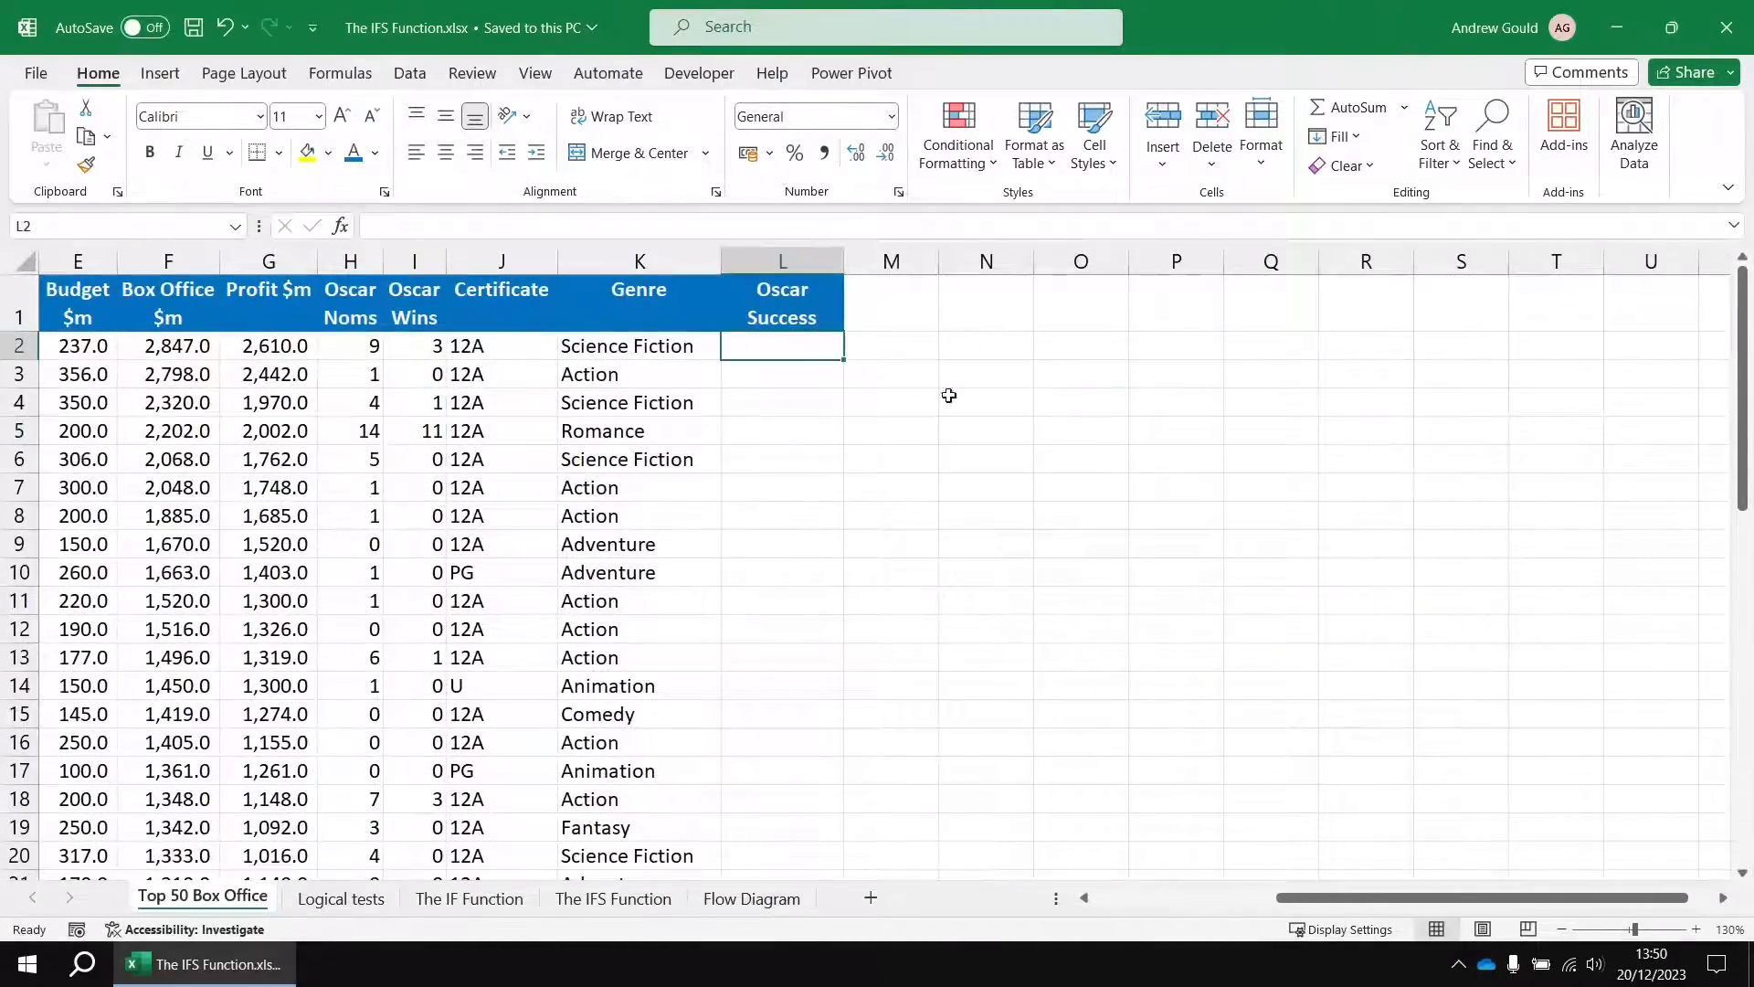
pyautogui.write('=if')
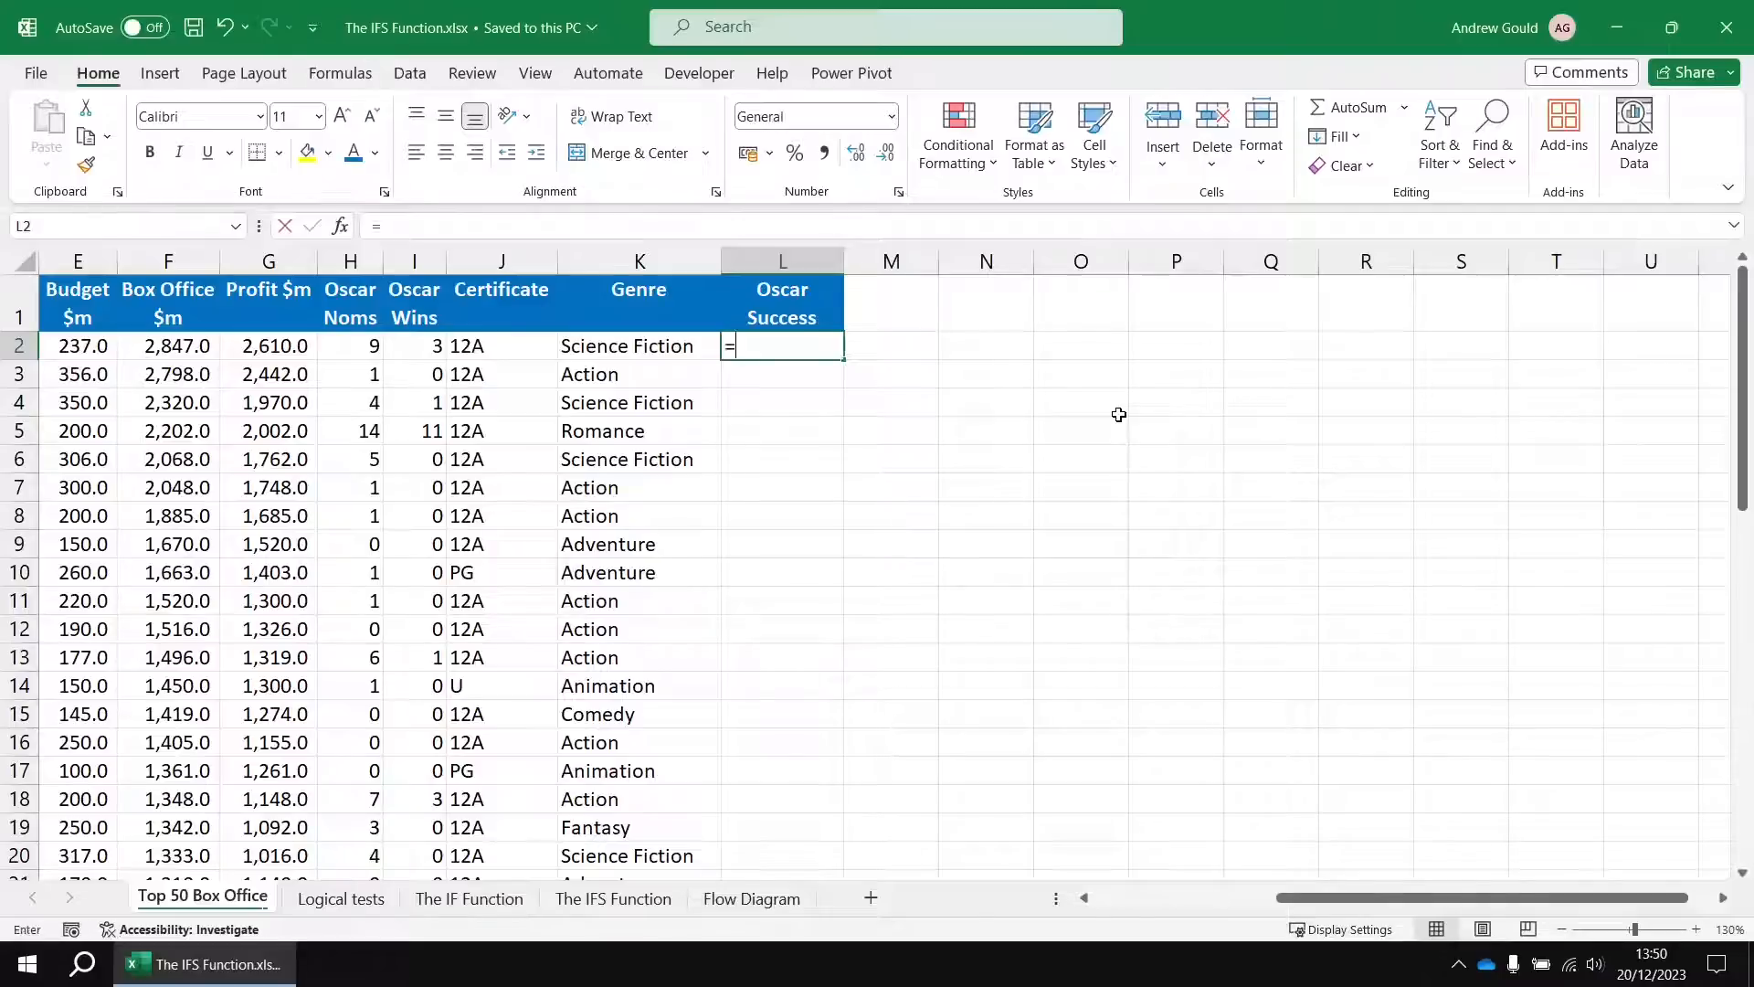
pyautogui.press('Tab')
pyautogui.press('Left')
pyautogui.press('Left')
pyautogui.press('Left')
pyautogui.press('Left')
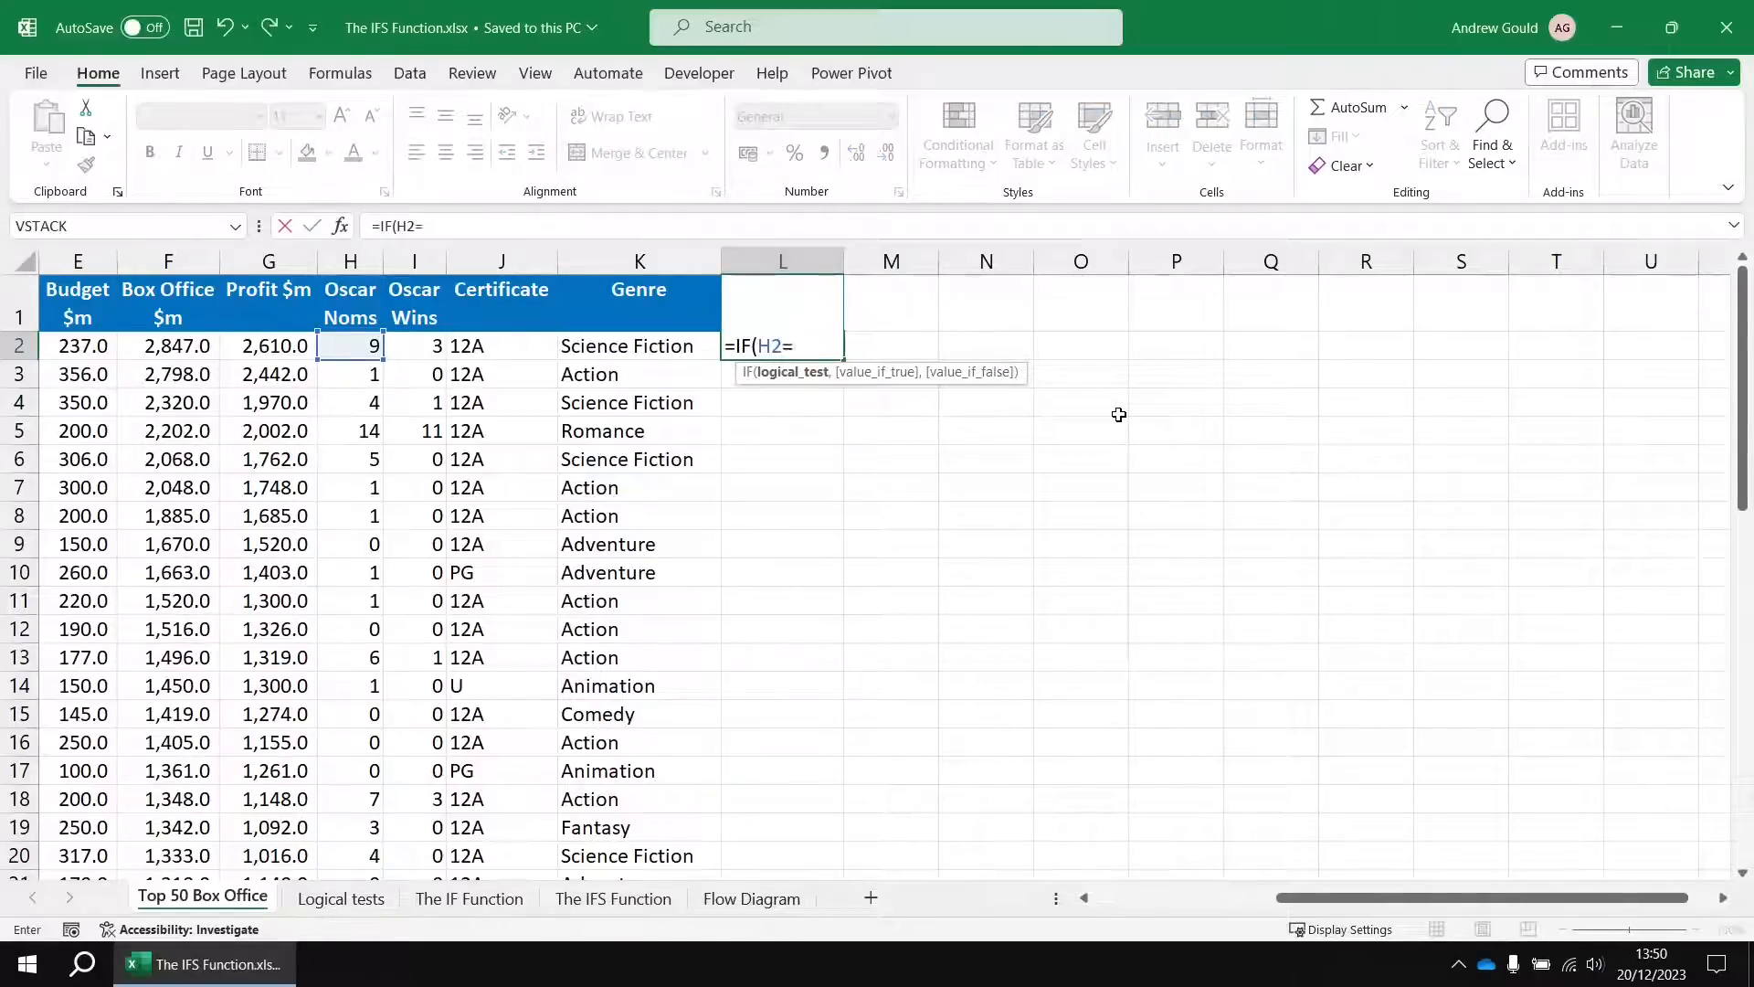
pyautogui.write('0,"N')
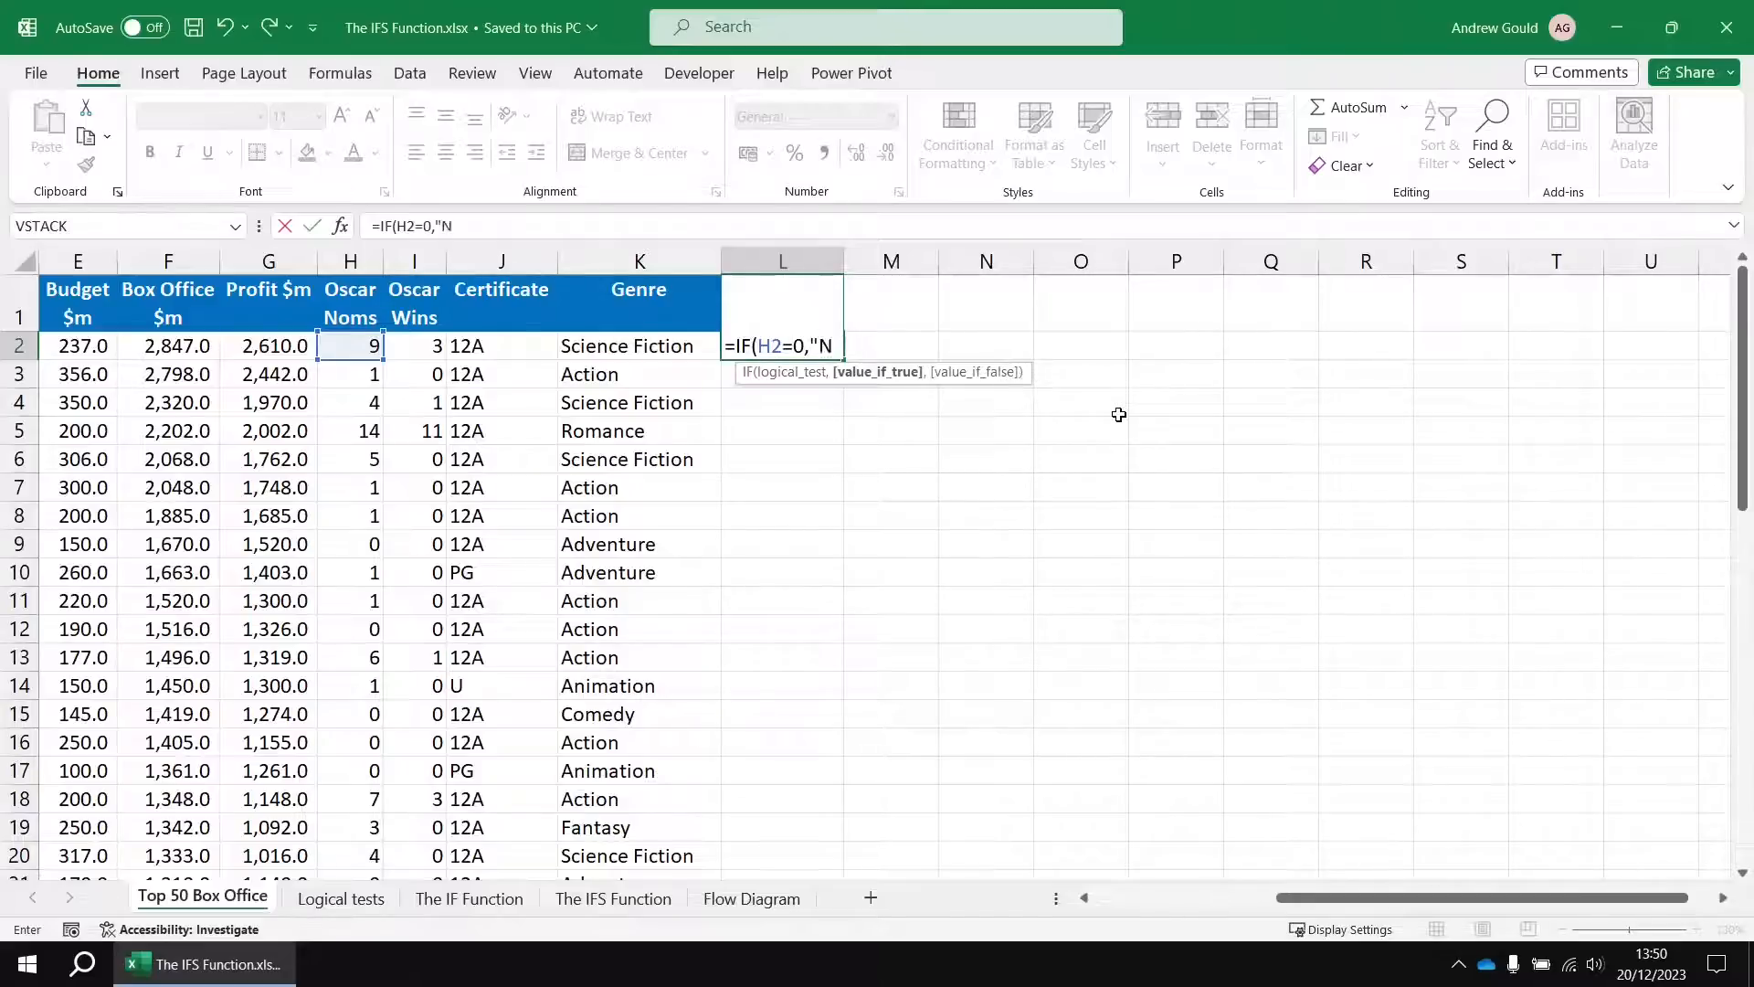
pyautogui.write('ot nominate')
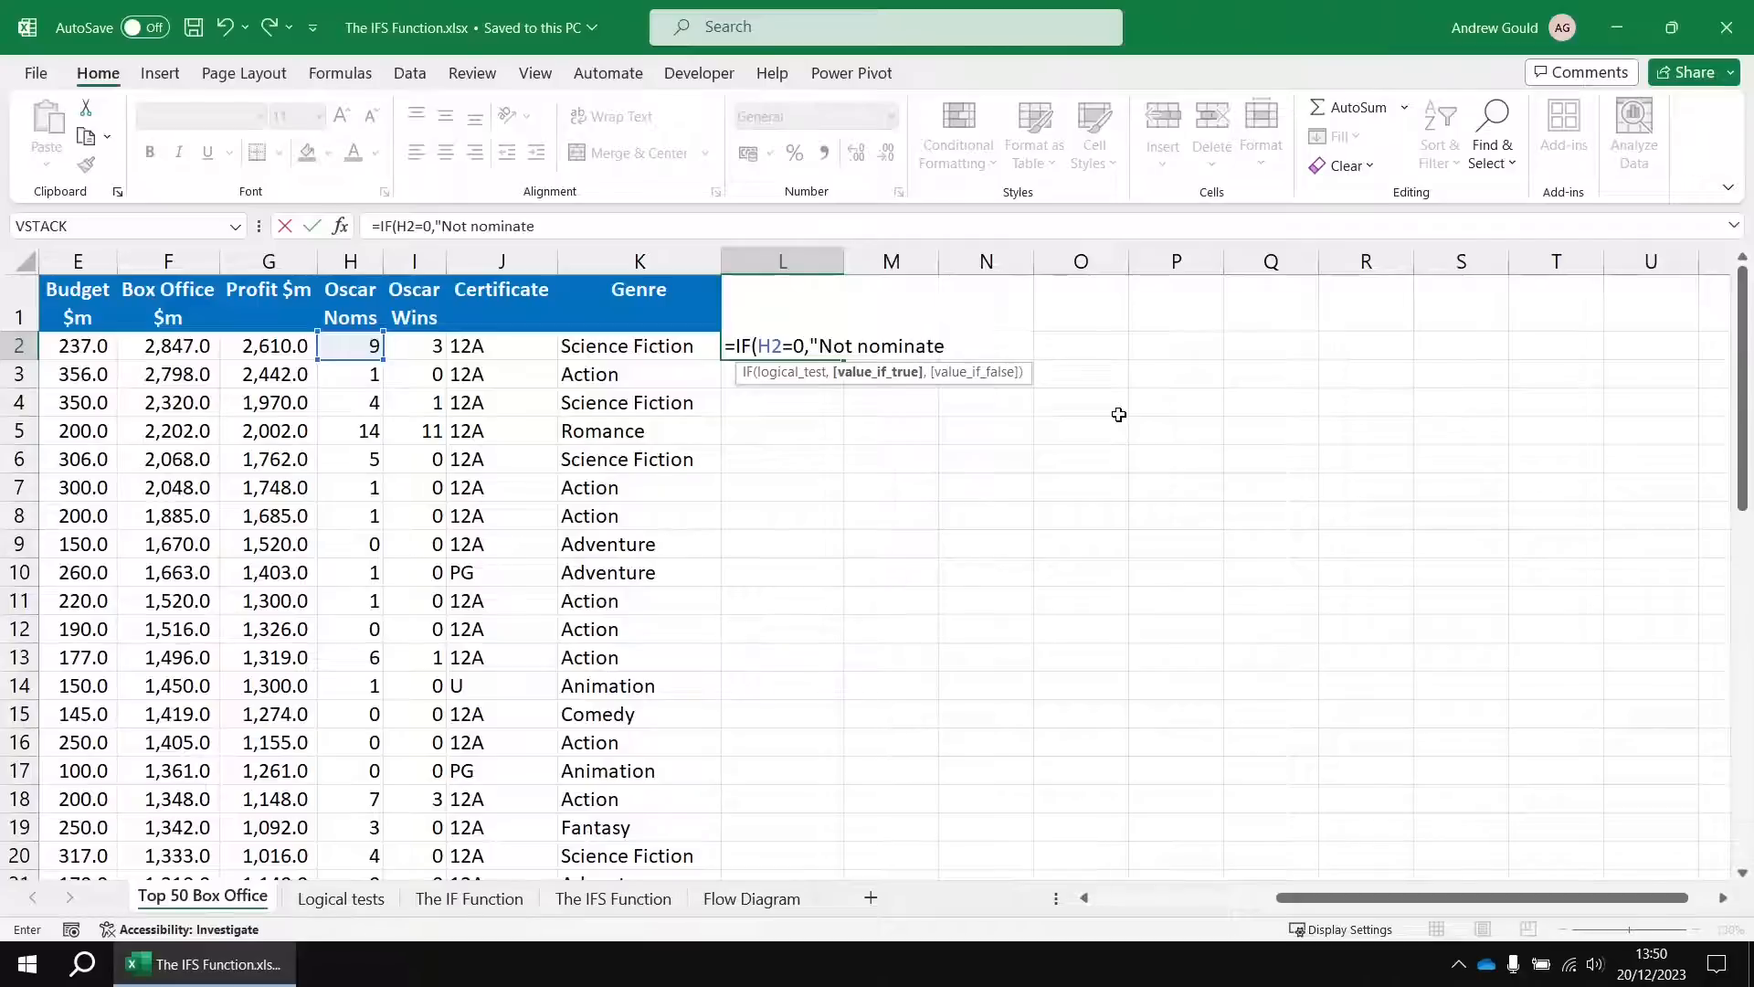
# Step: Complete the L2 formula with a nested IF testing I2=0 that returns "Loser" if true and "Winner" if false
pyautogui.write('d",if')
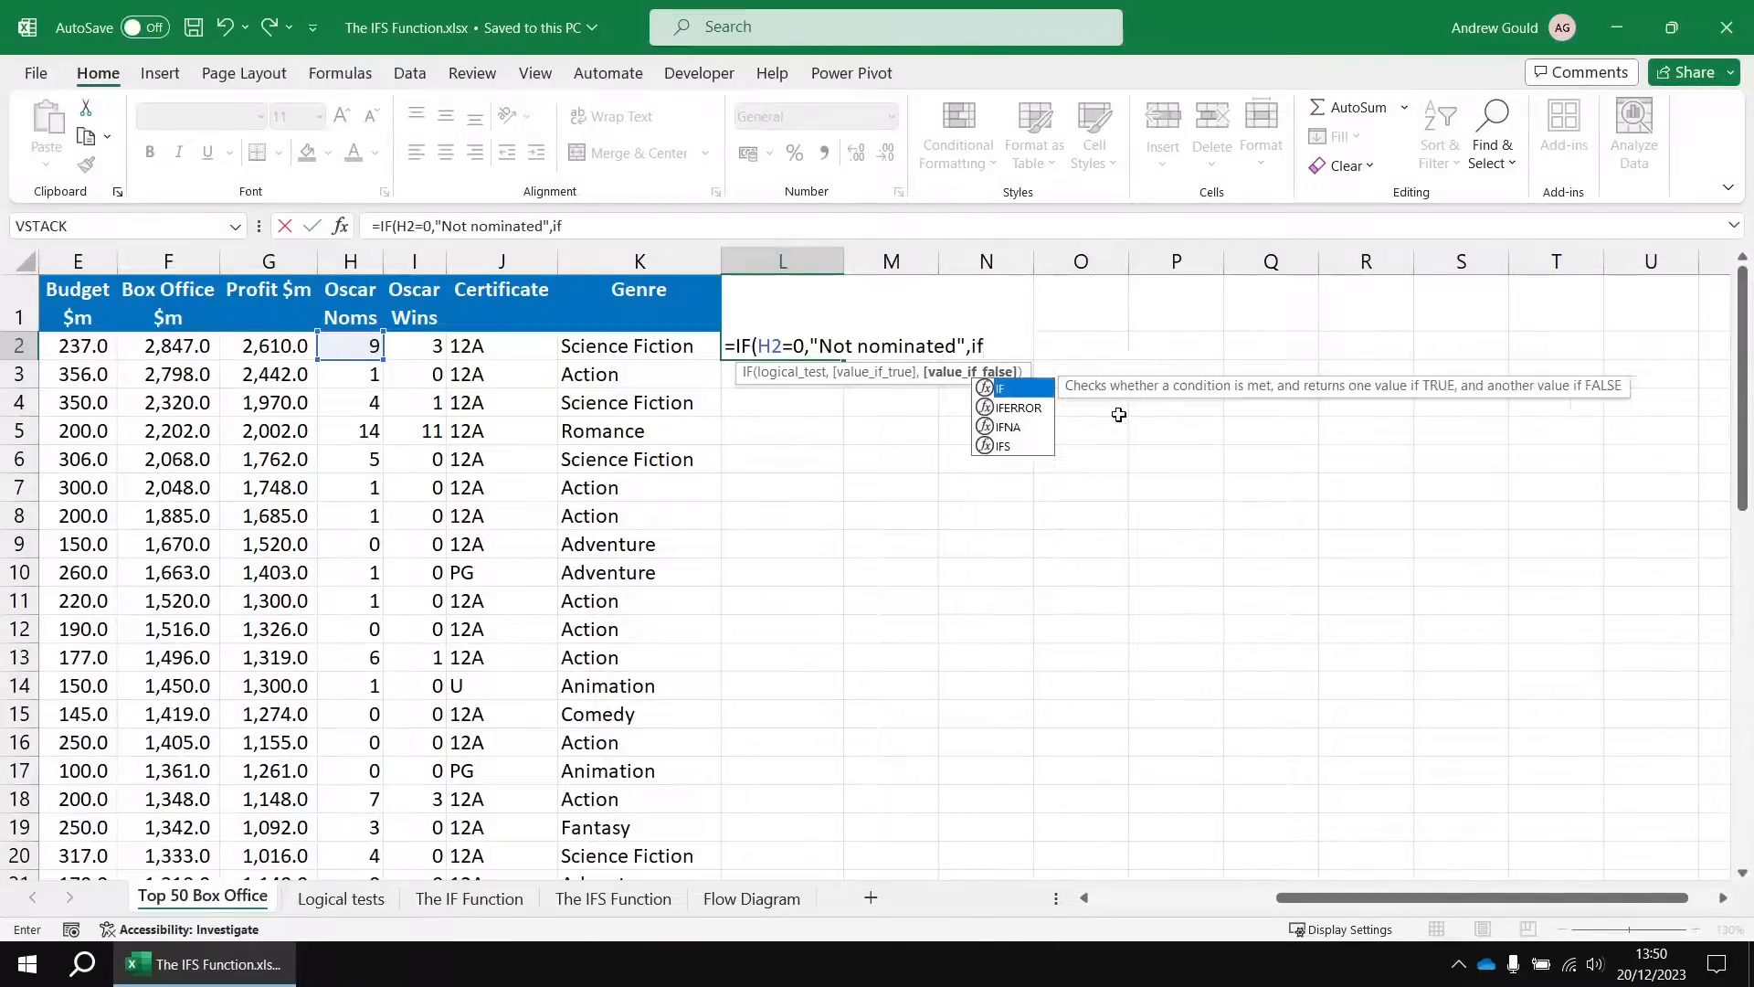
pyautogui.press('Tab')
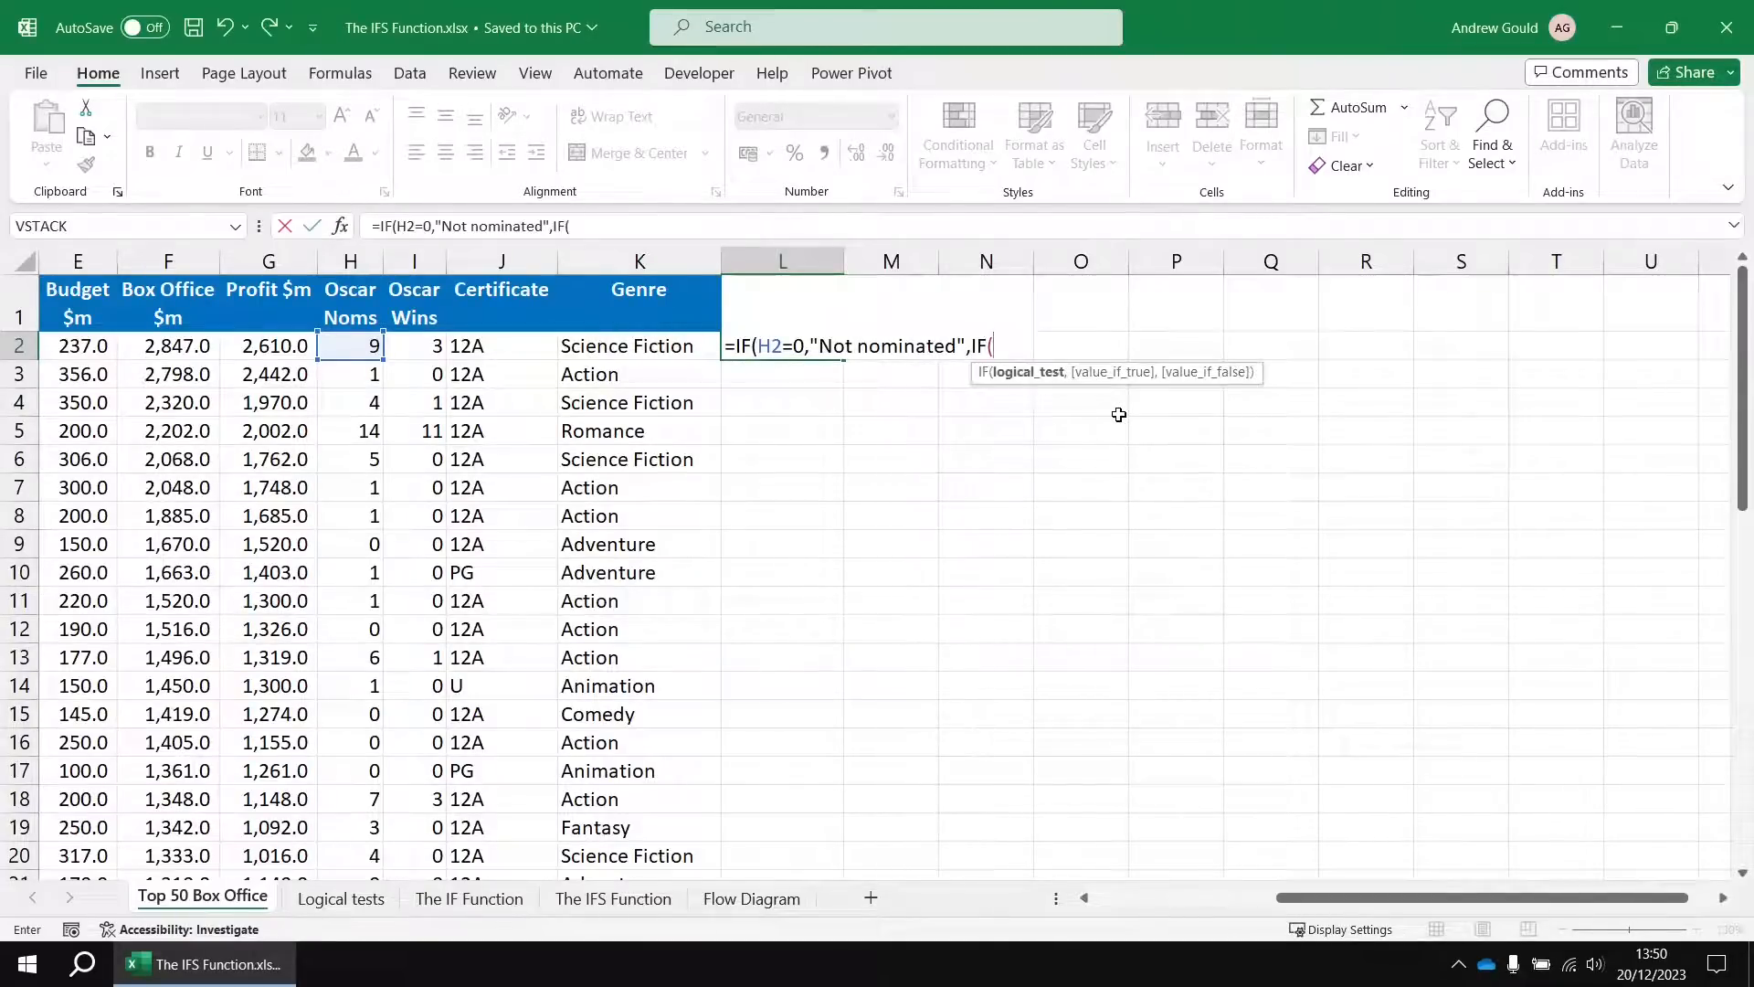
pyautogui.write('I2=0,"Loser",')
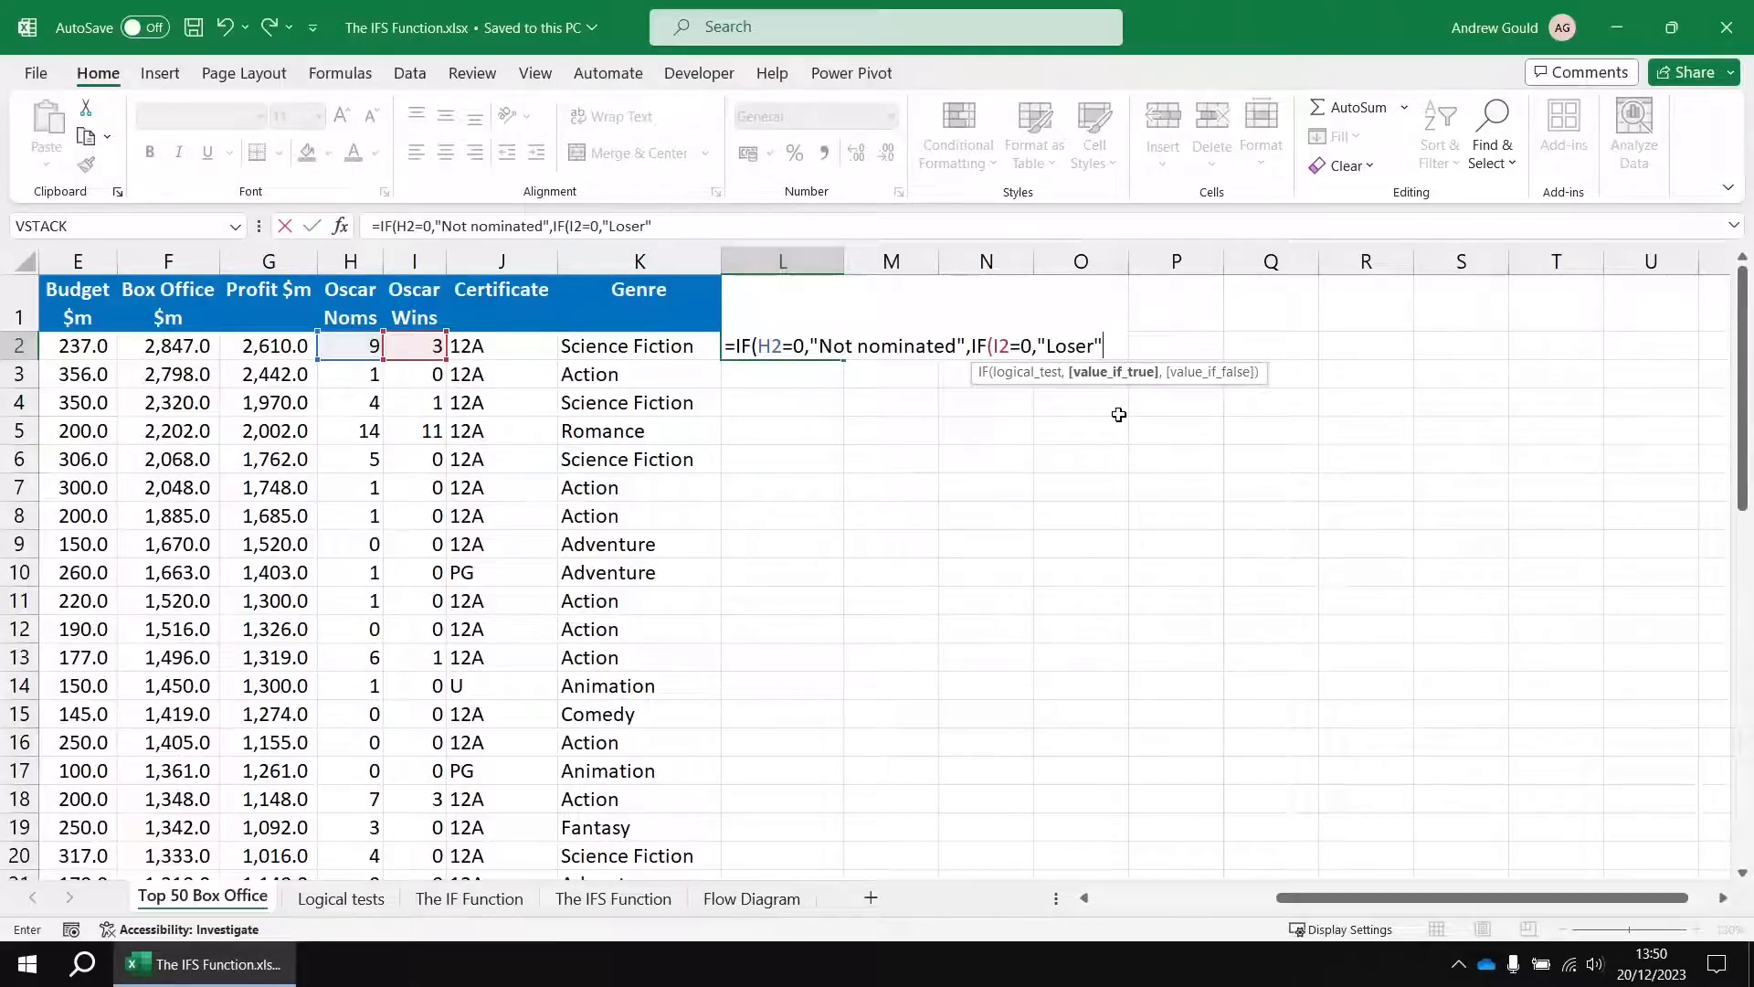
pyautogui.write('"Winner')
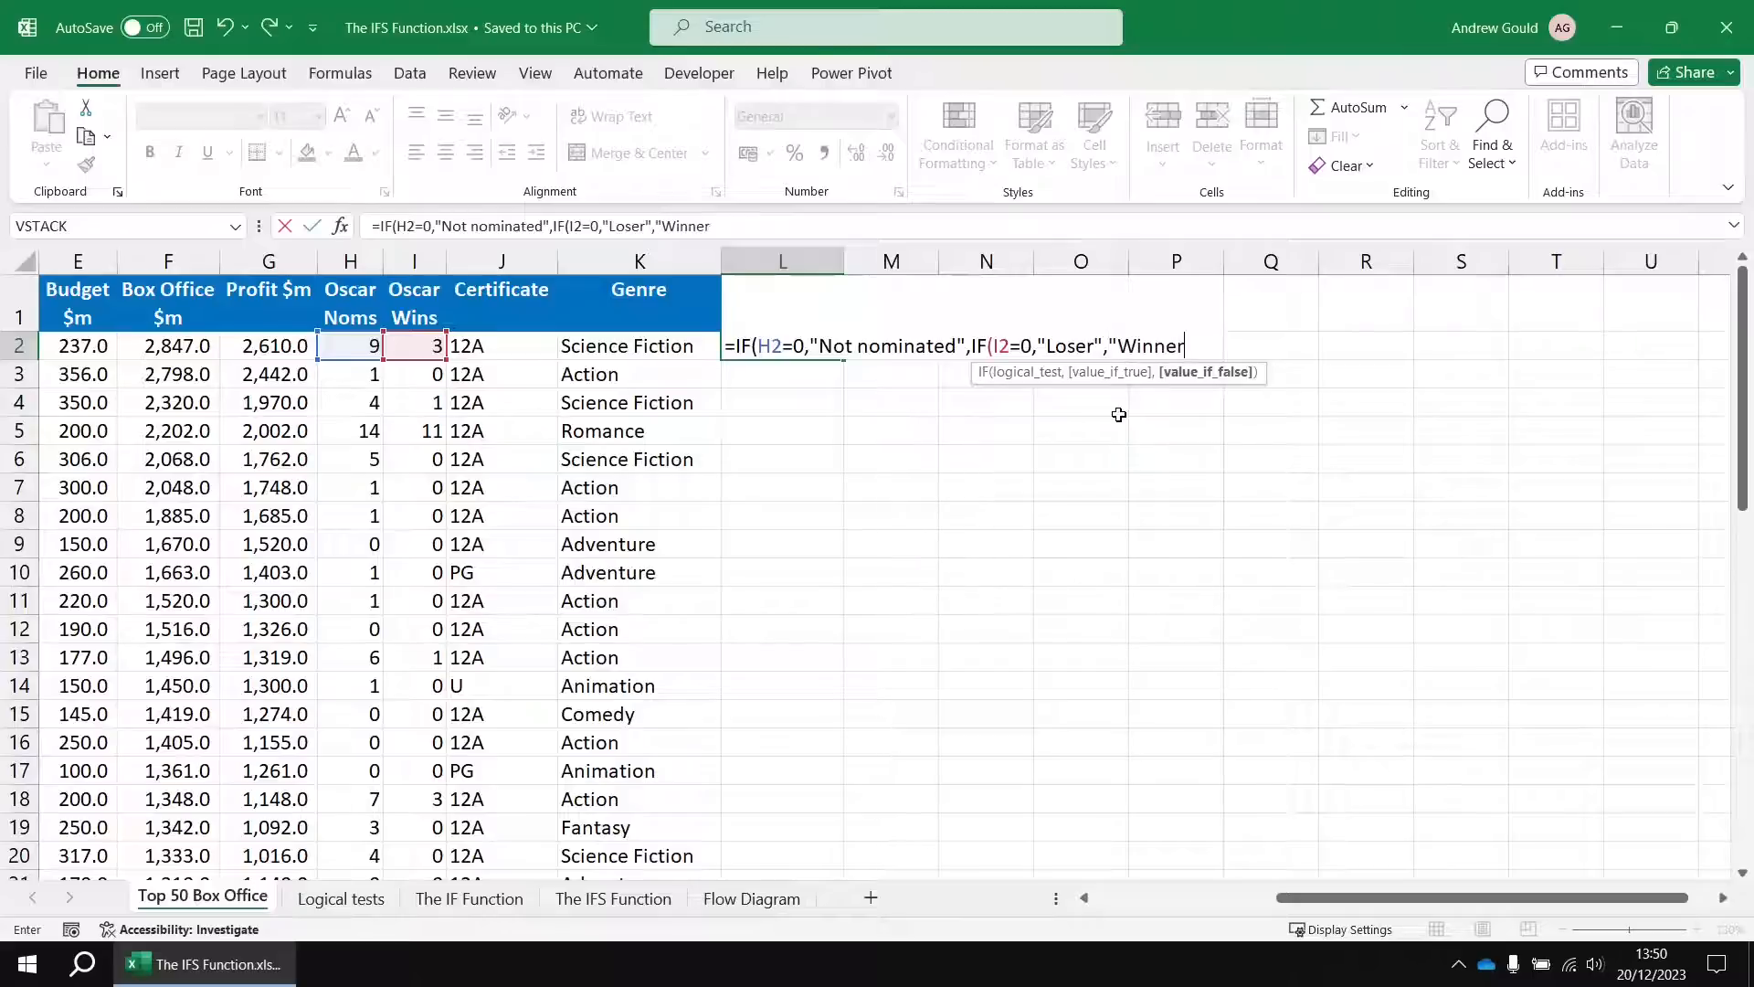
pyautogui.write('")')
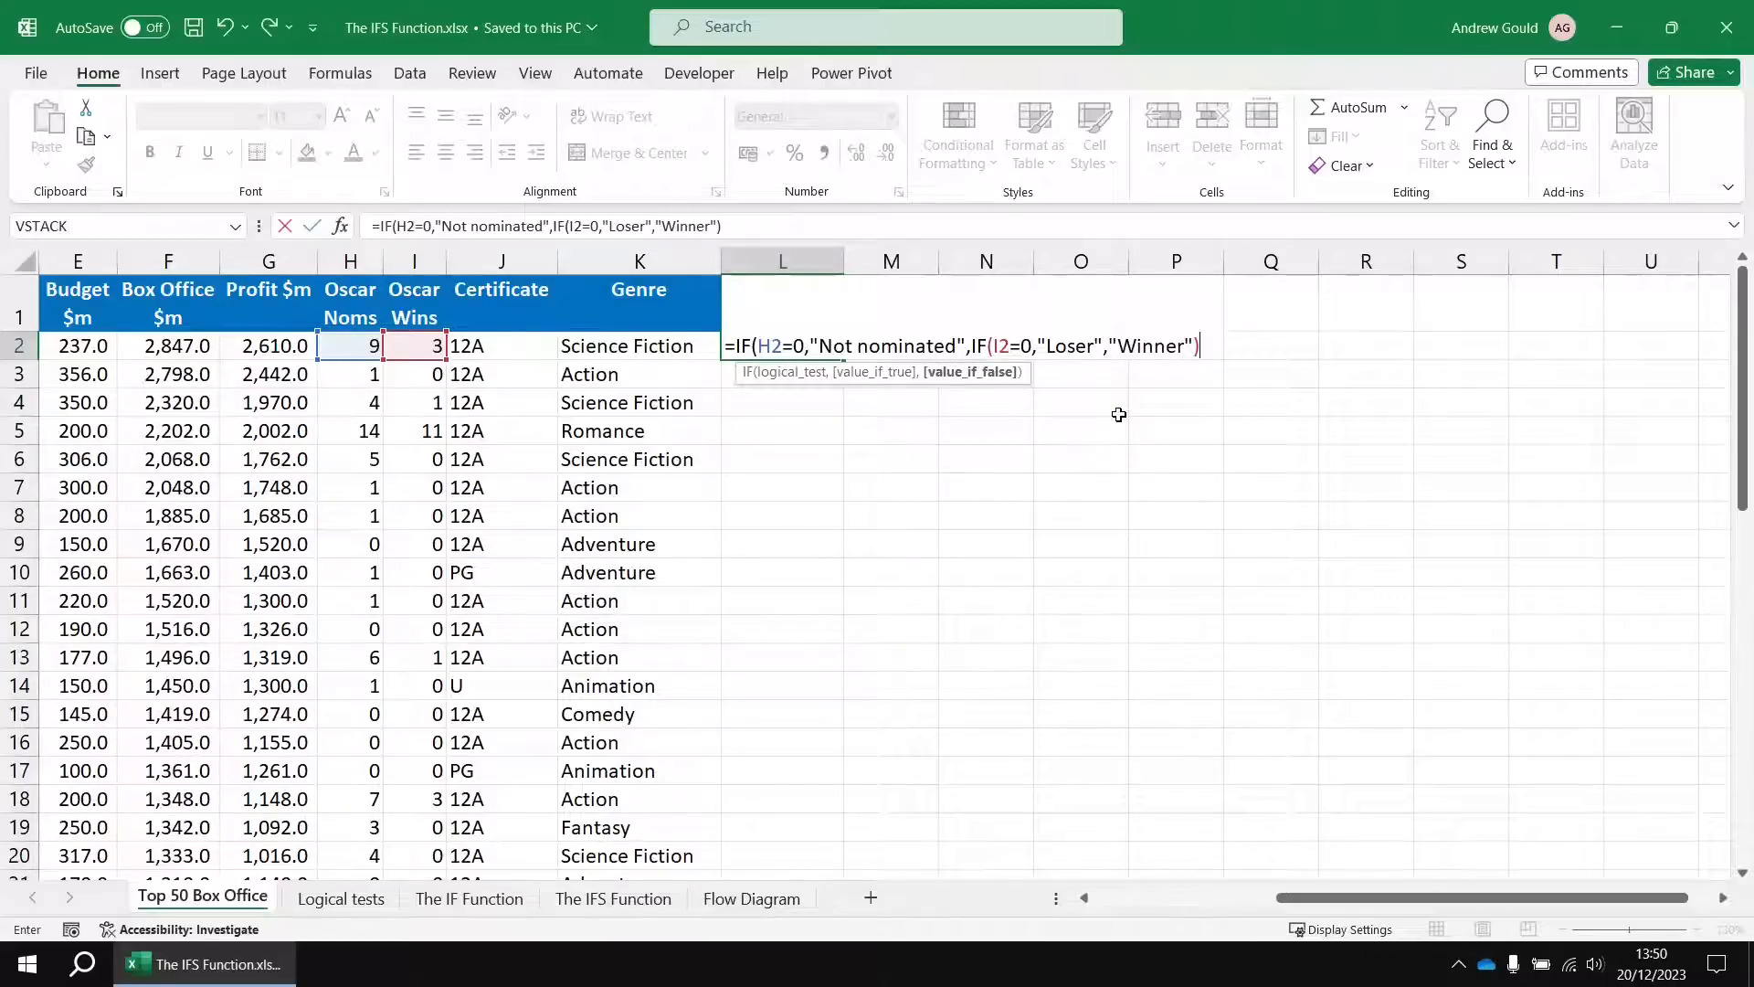
pyautogui.write(')')
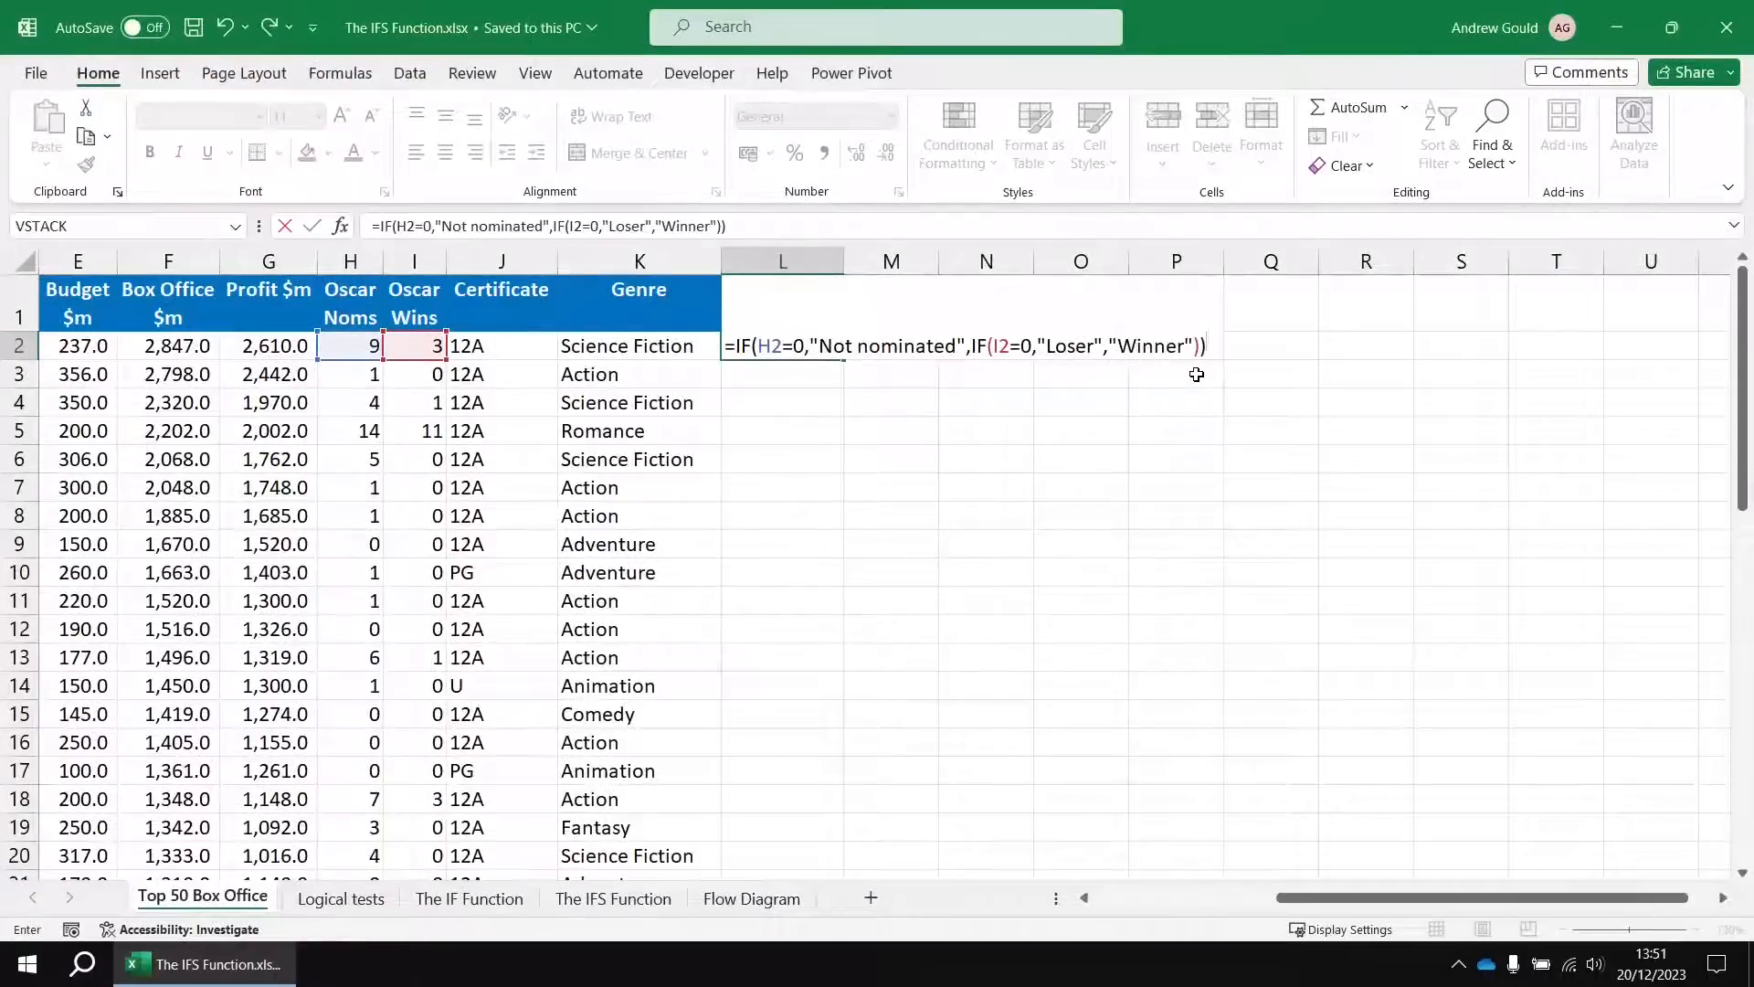
pyautogui.press('Return')
# Step: Fill the L2 formula down the Oscar Success column and widen column L to fit its longest text
pyautogui.click(819, 346)
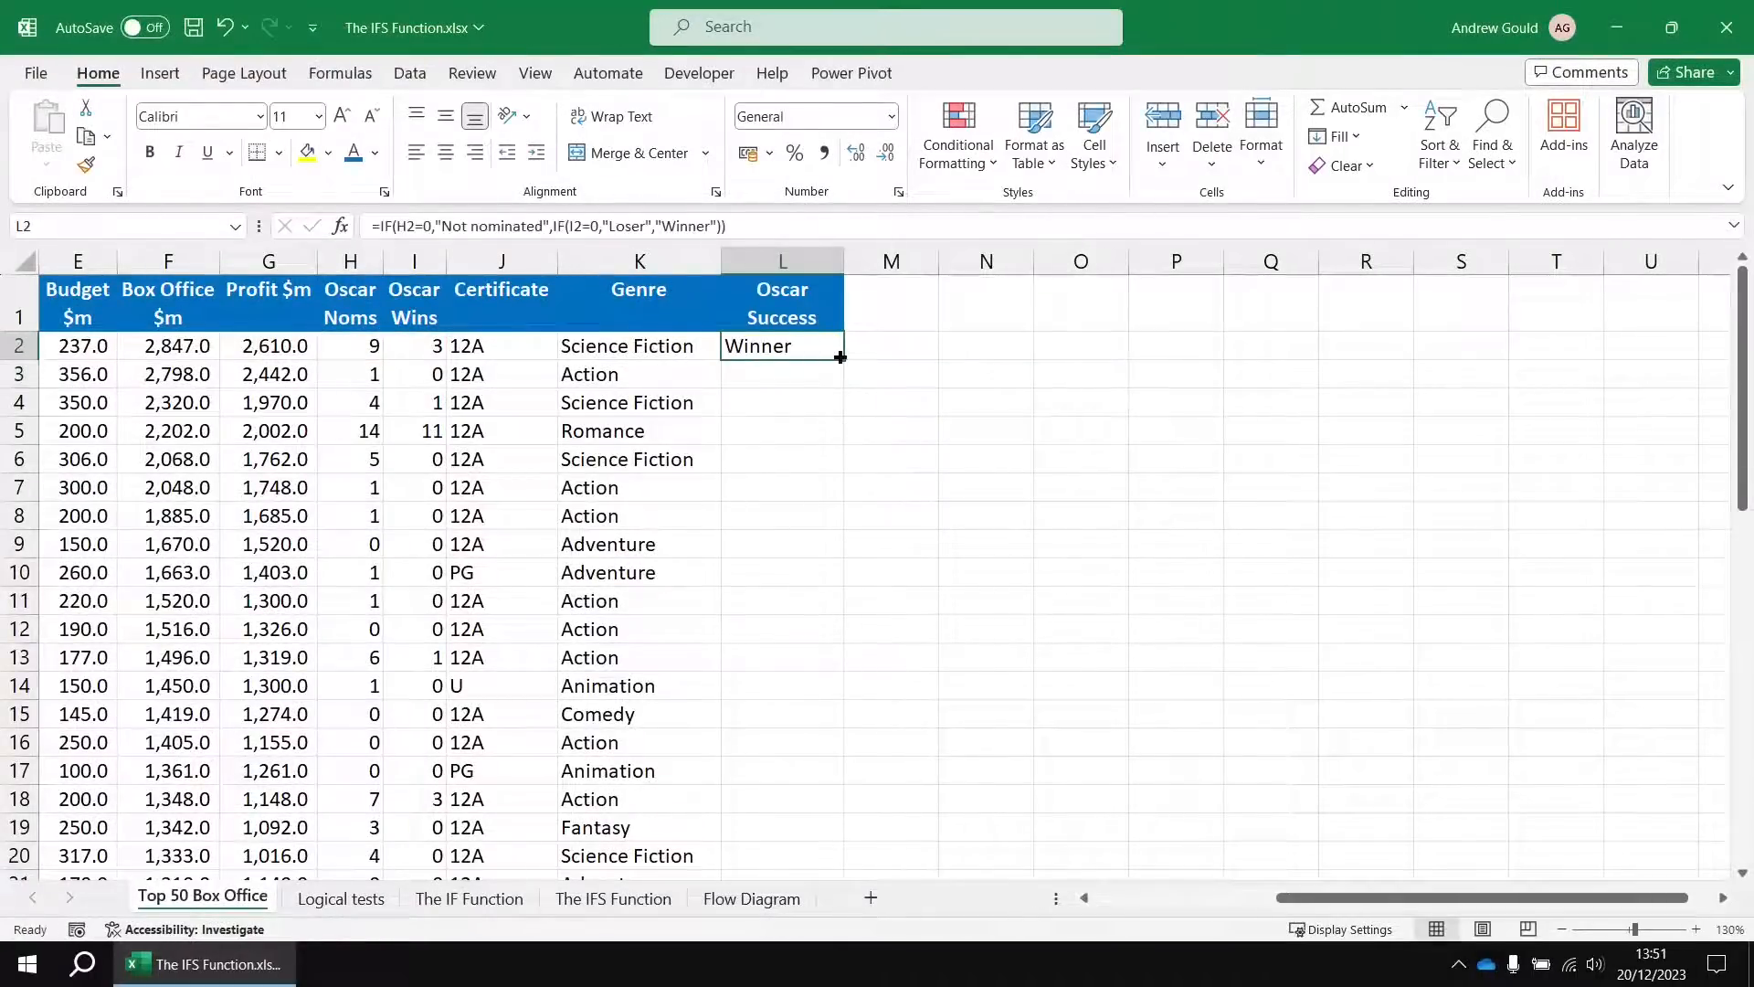
pyautogui.doubleClick(842, 358)
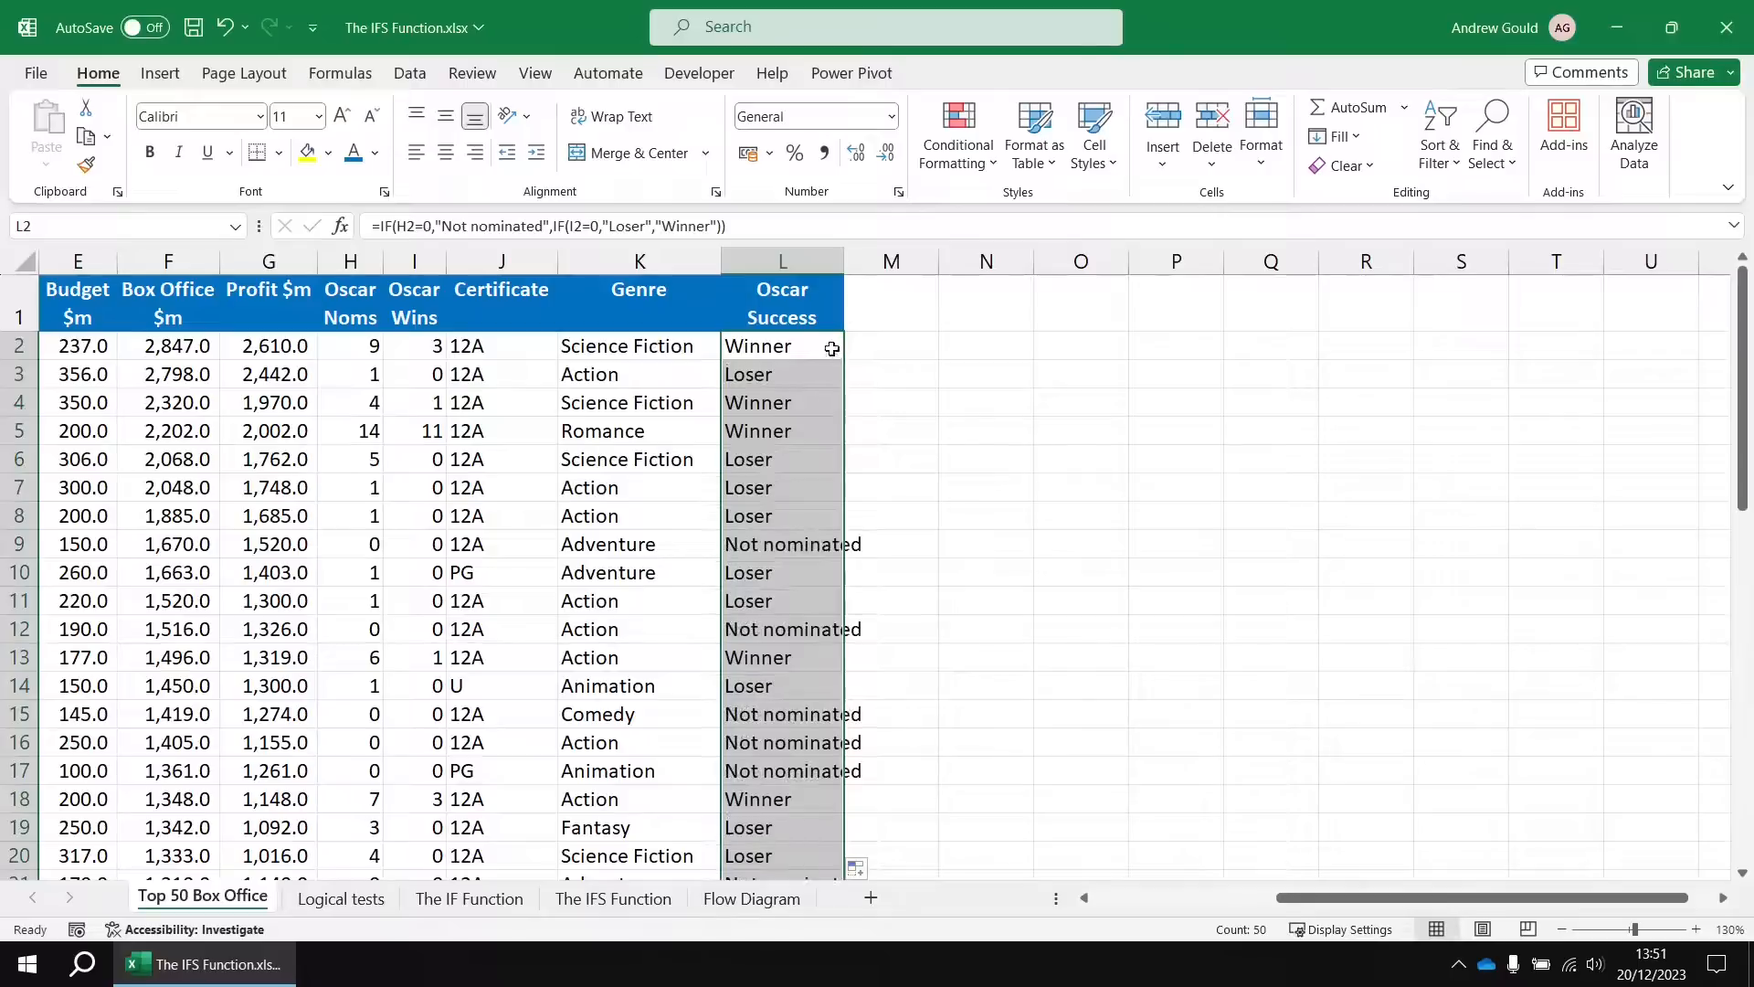
pyautogui.moveTo(841, 264); pyautogui.dragTo(873, 265)
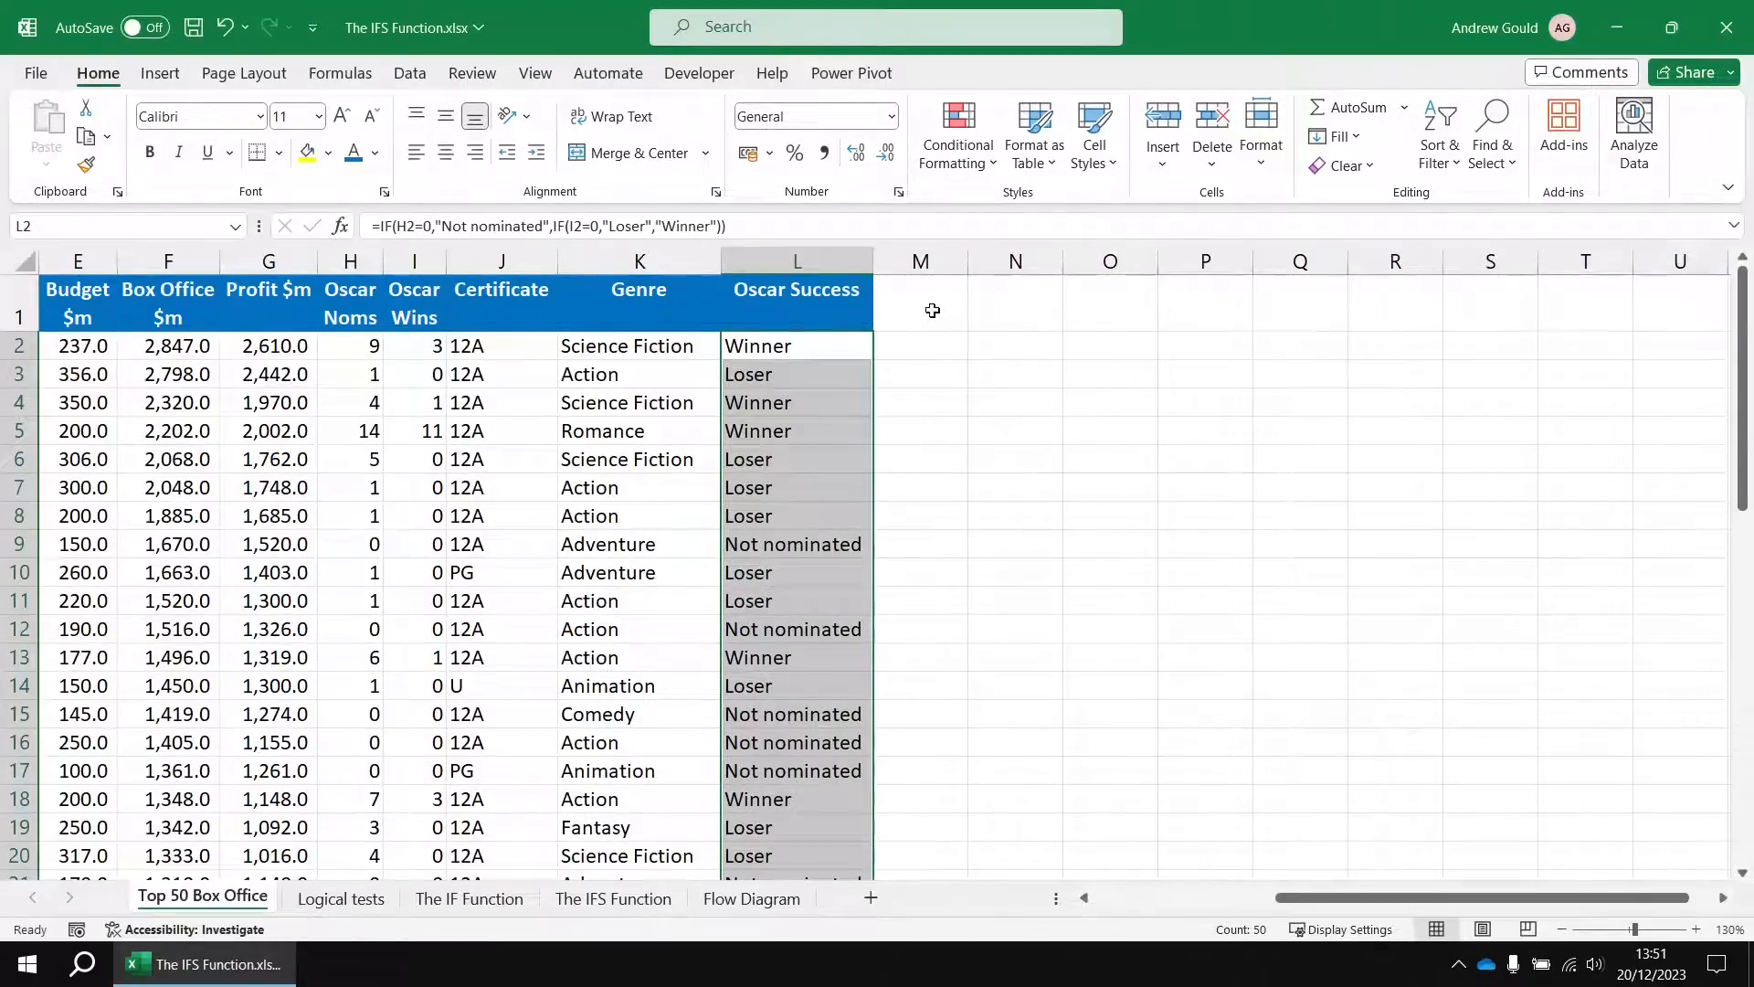
pyautogui.click(926, 308)
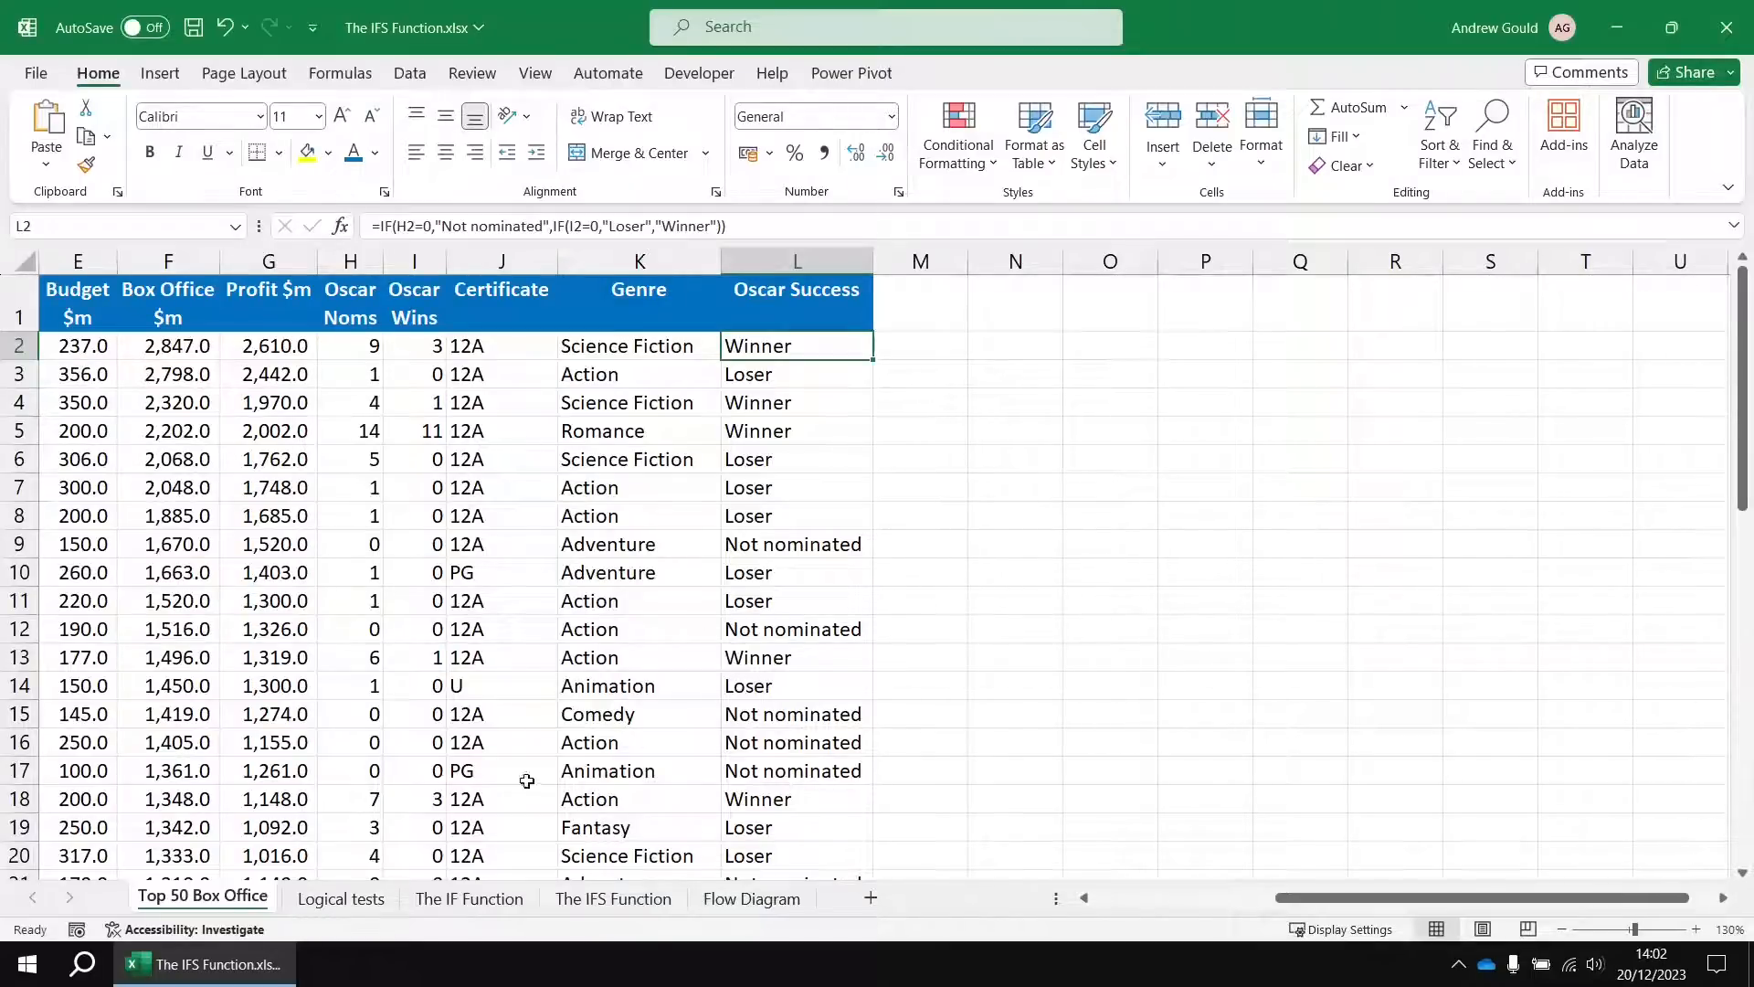
# Step: Compare The IF Function sheet with the IFS syntax of paired logical tests and true answers on The IFS Function sheet
pyautogui.click(450, 900)
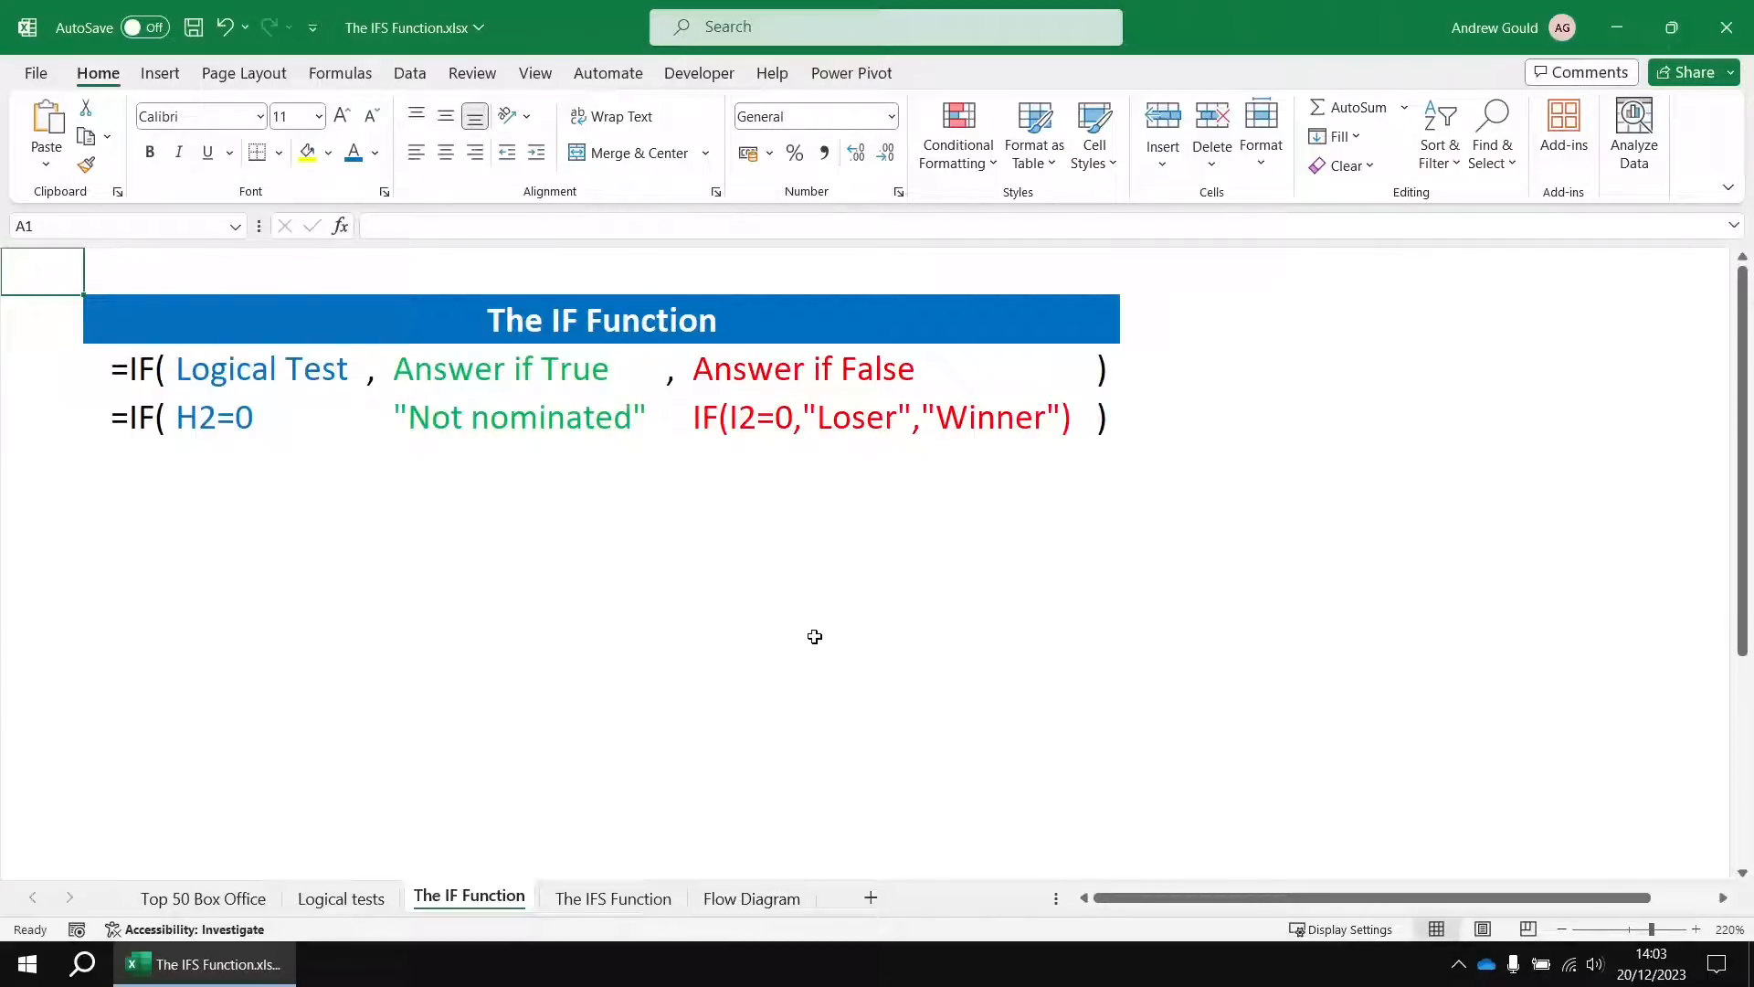
pyautogui.click(610, 903)
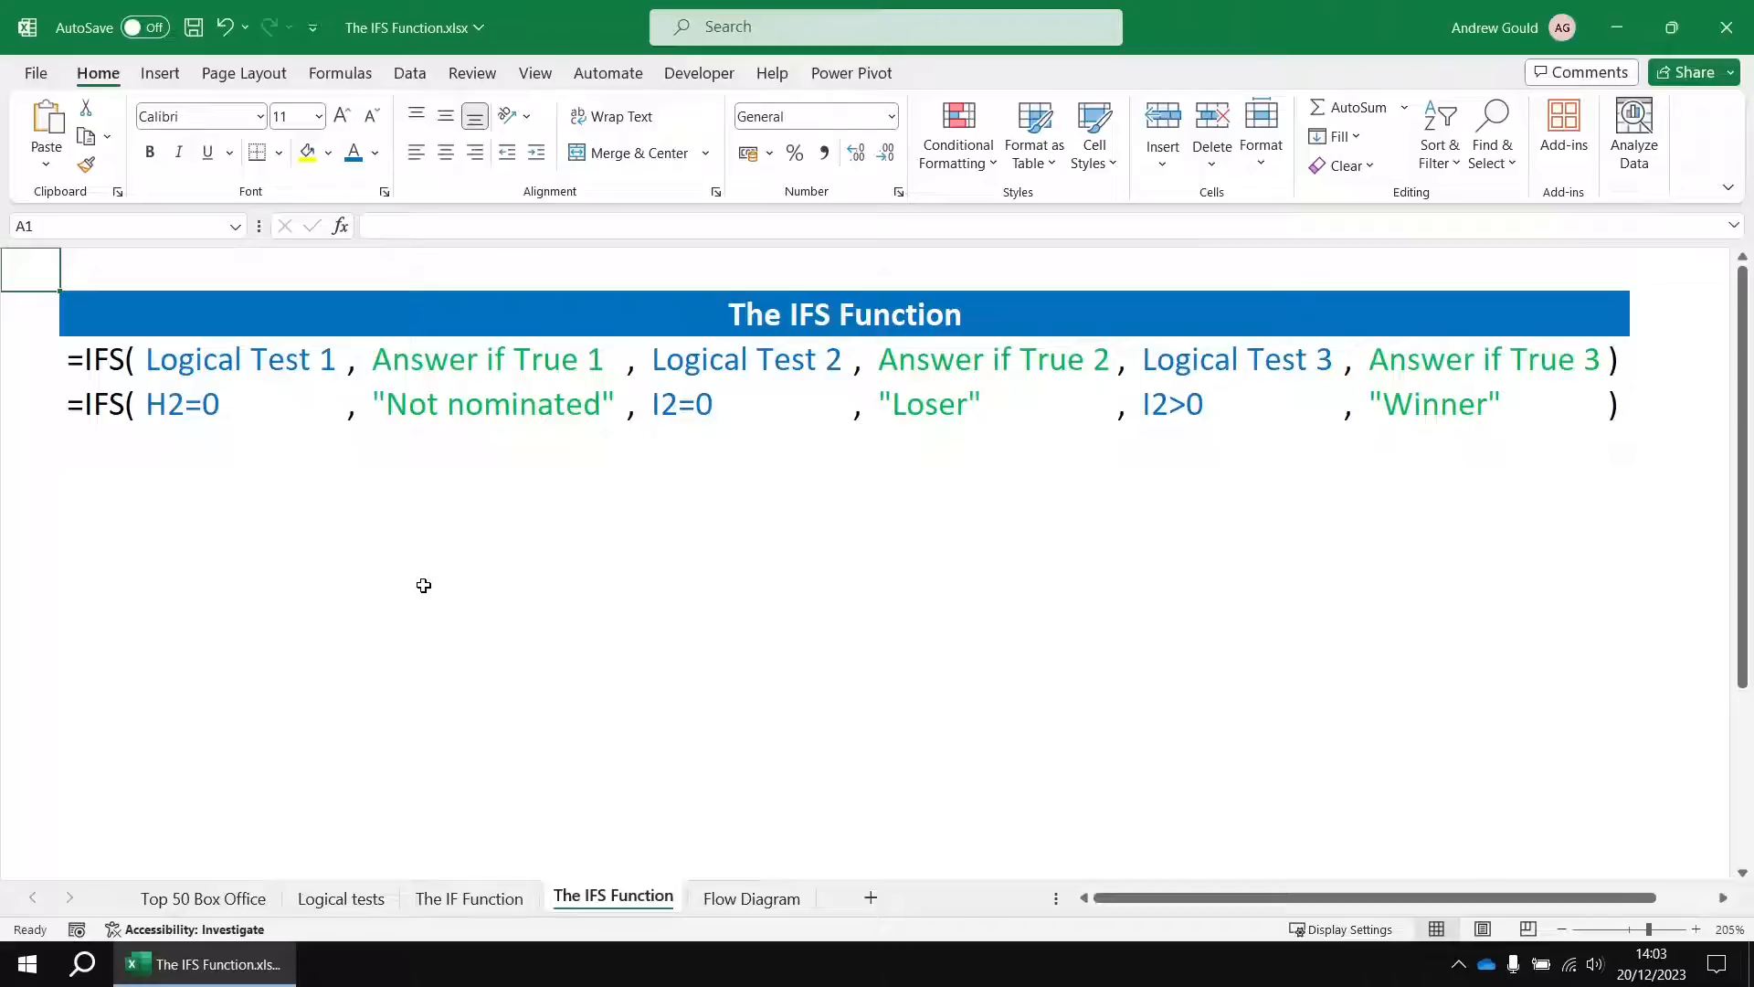
pyautogui.click(227, 359)
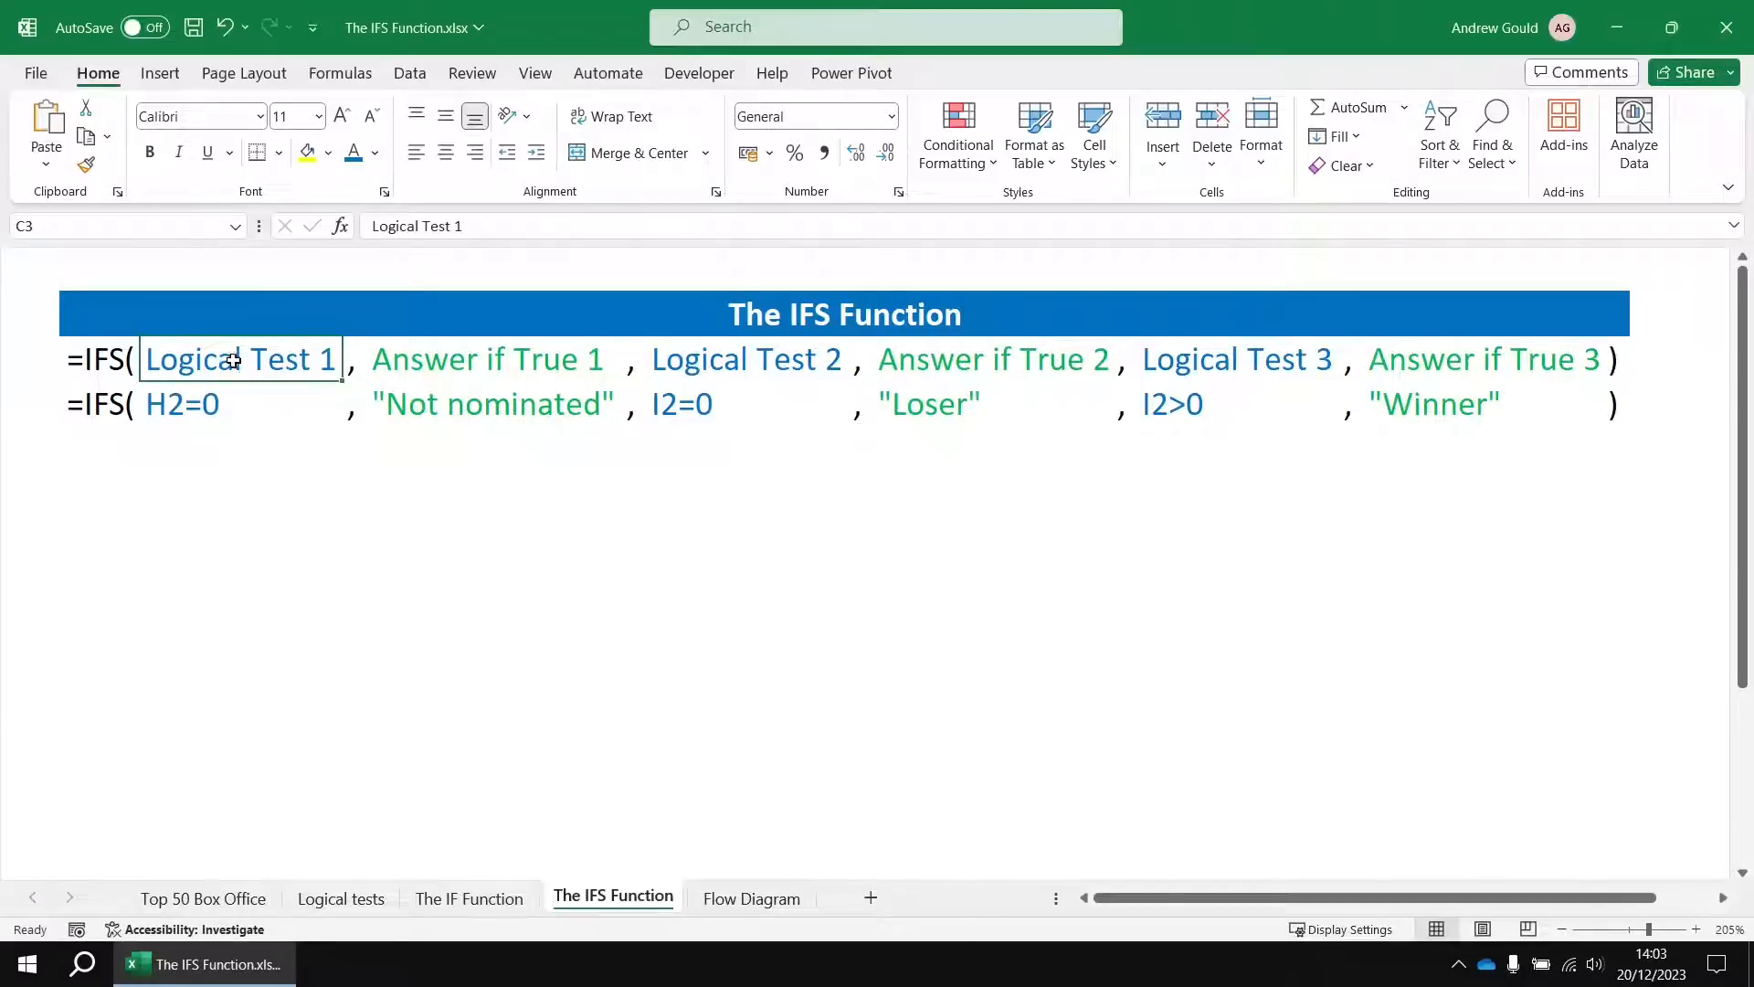
pyautogui.click(455, 362)
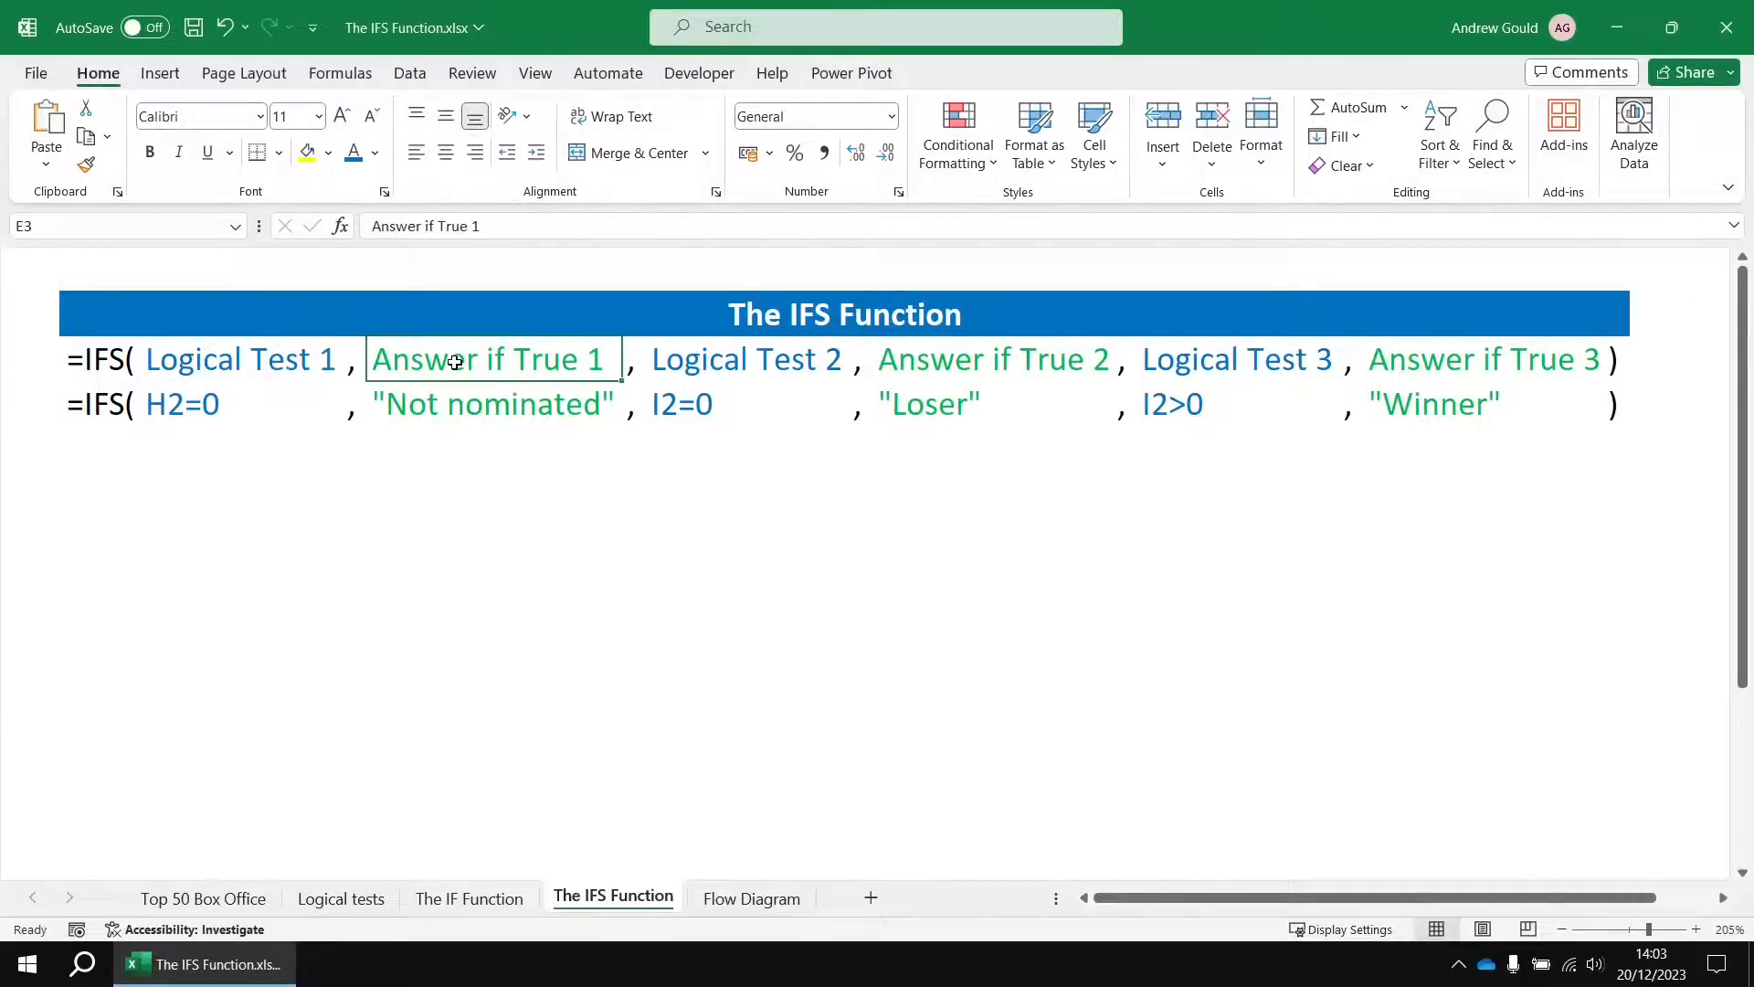
pyautogui.click(731, 356)
pyautogui.click(982, 350)
pyautogui.click(773, 363)
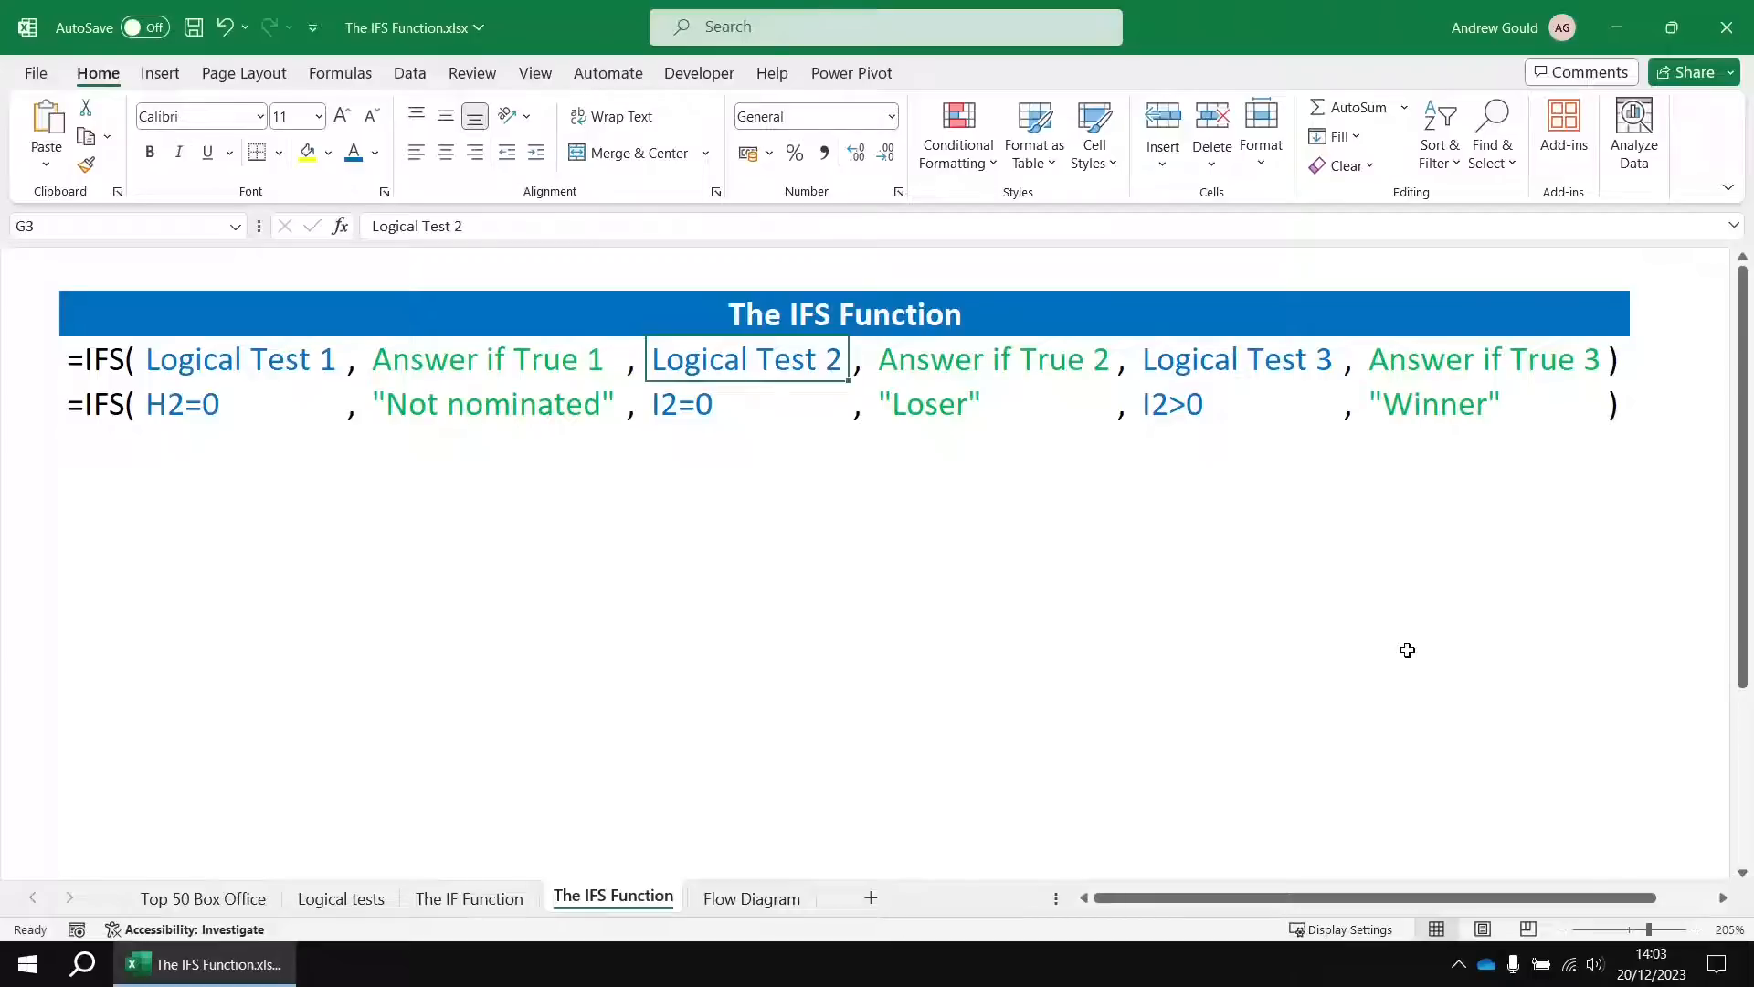
# Step: Examine each logical test and answer in the IFS example row on The IFS Function sheet, including the final I2>0 test
pyautogui.click(221, 408)
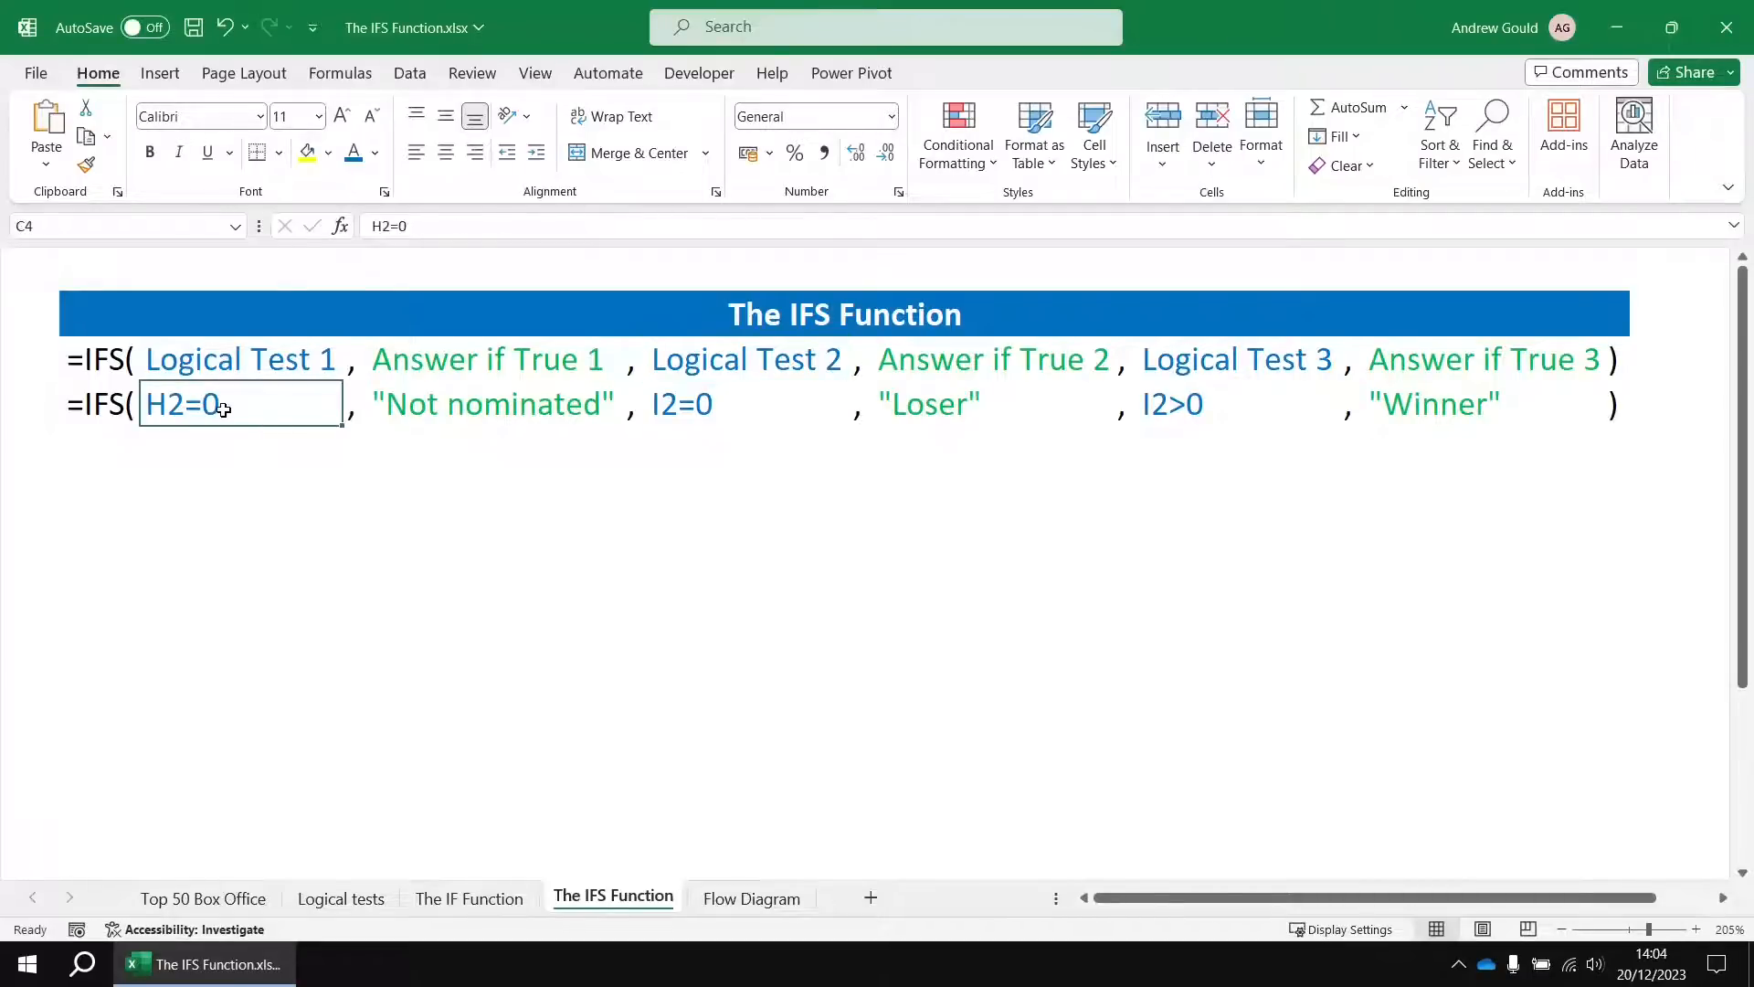
pyautogui.click(467, 409)
pyautogui.click(699, 409)
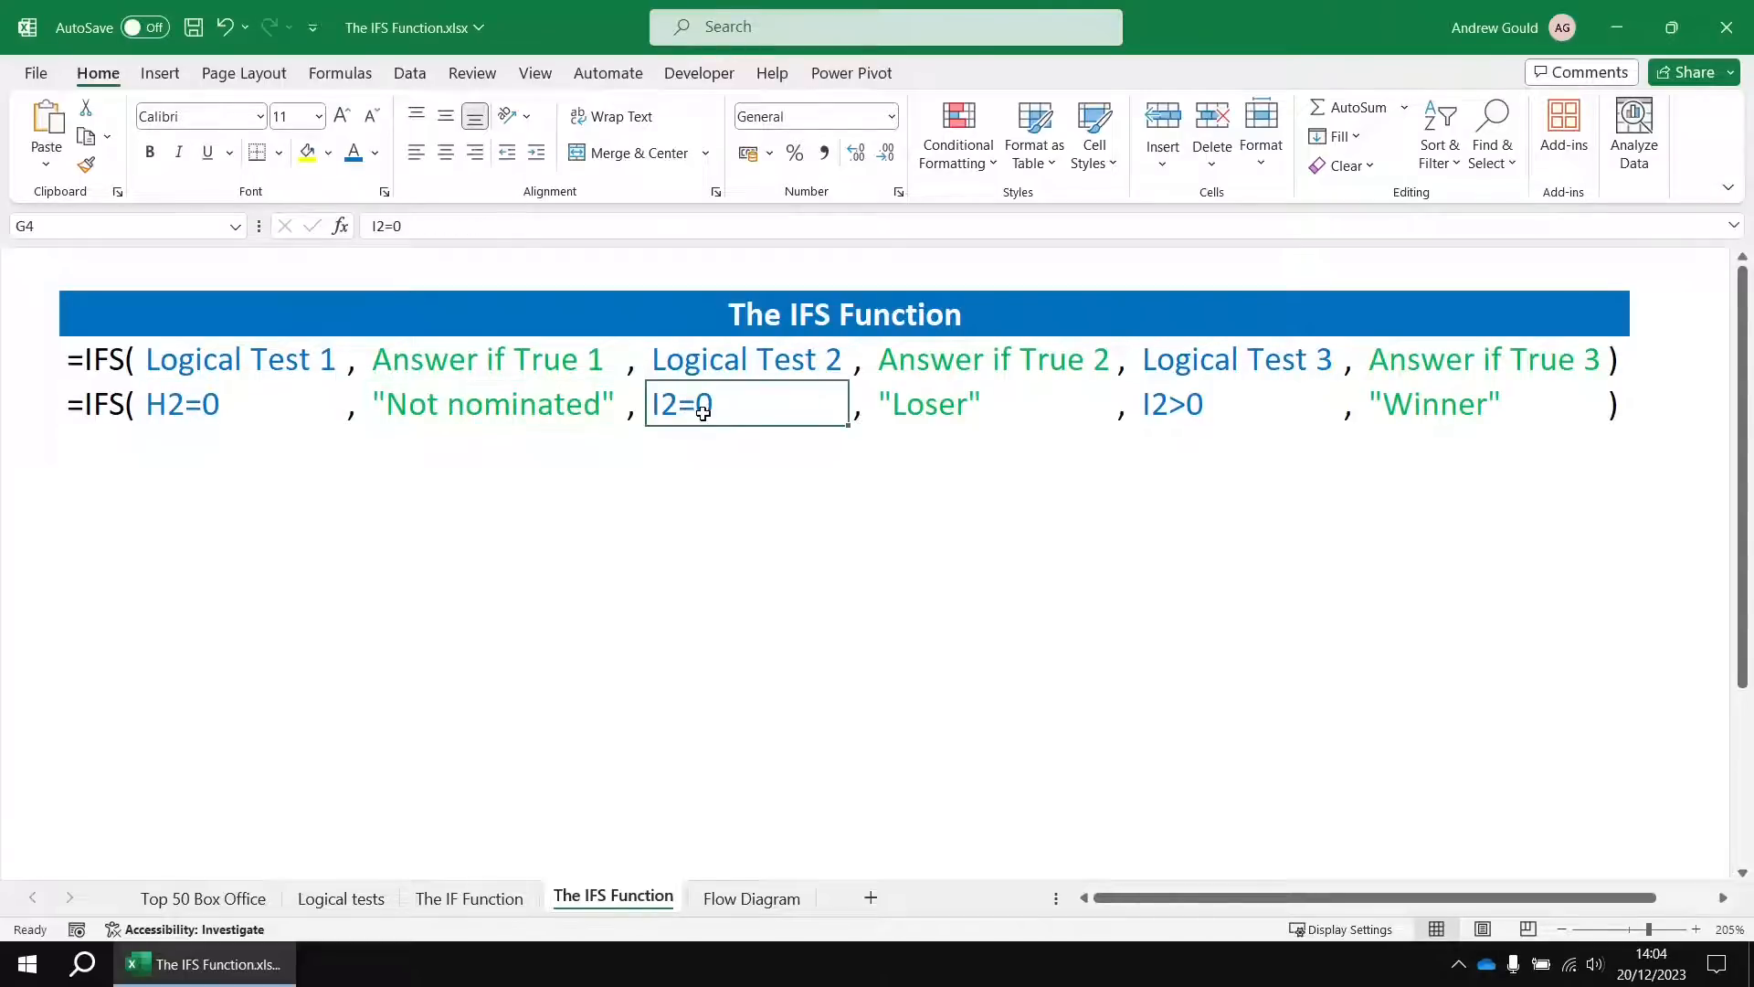
pyautogui.click(924, 407)
pyautogui.click(1191, 409)
pyautogui.click(1366, 413)
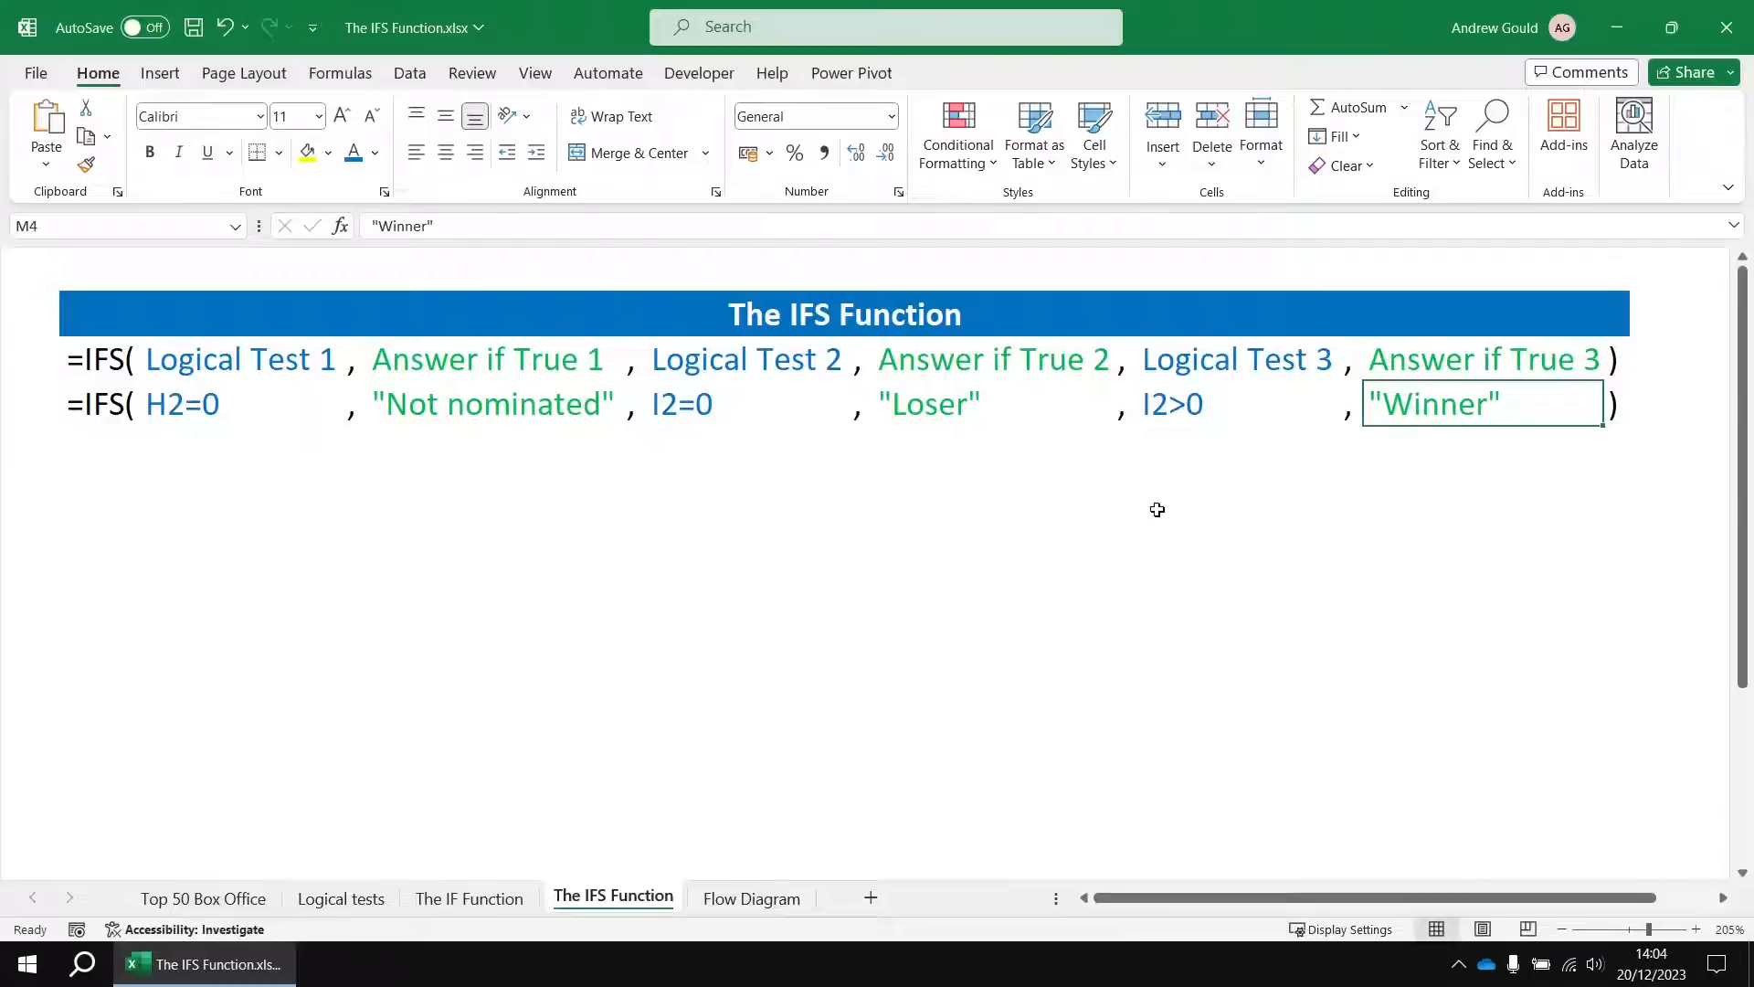
pyautogui.click(1202, 407)
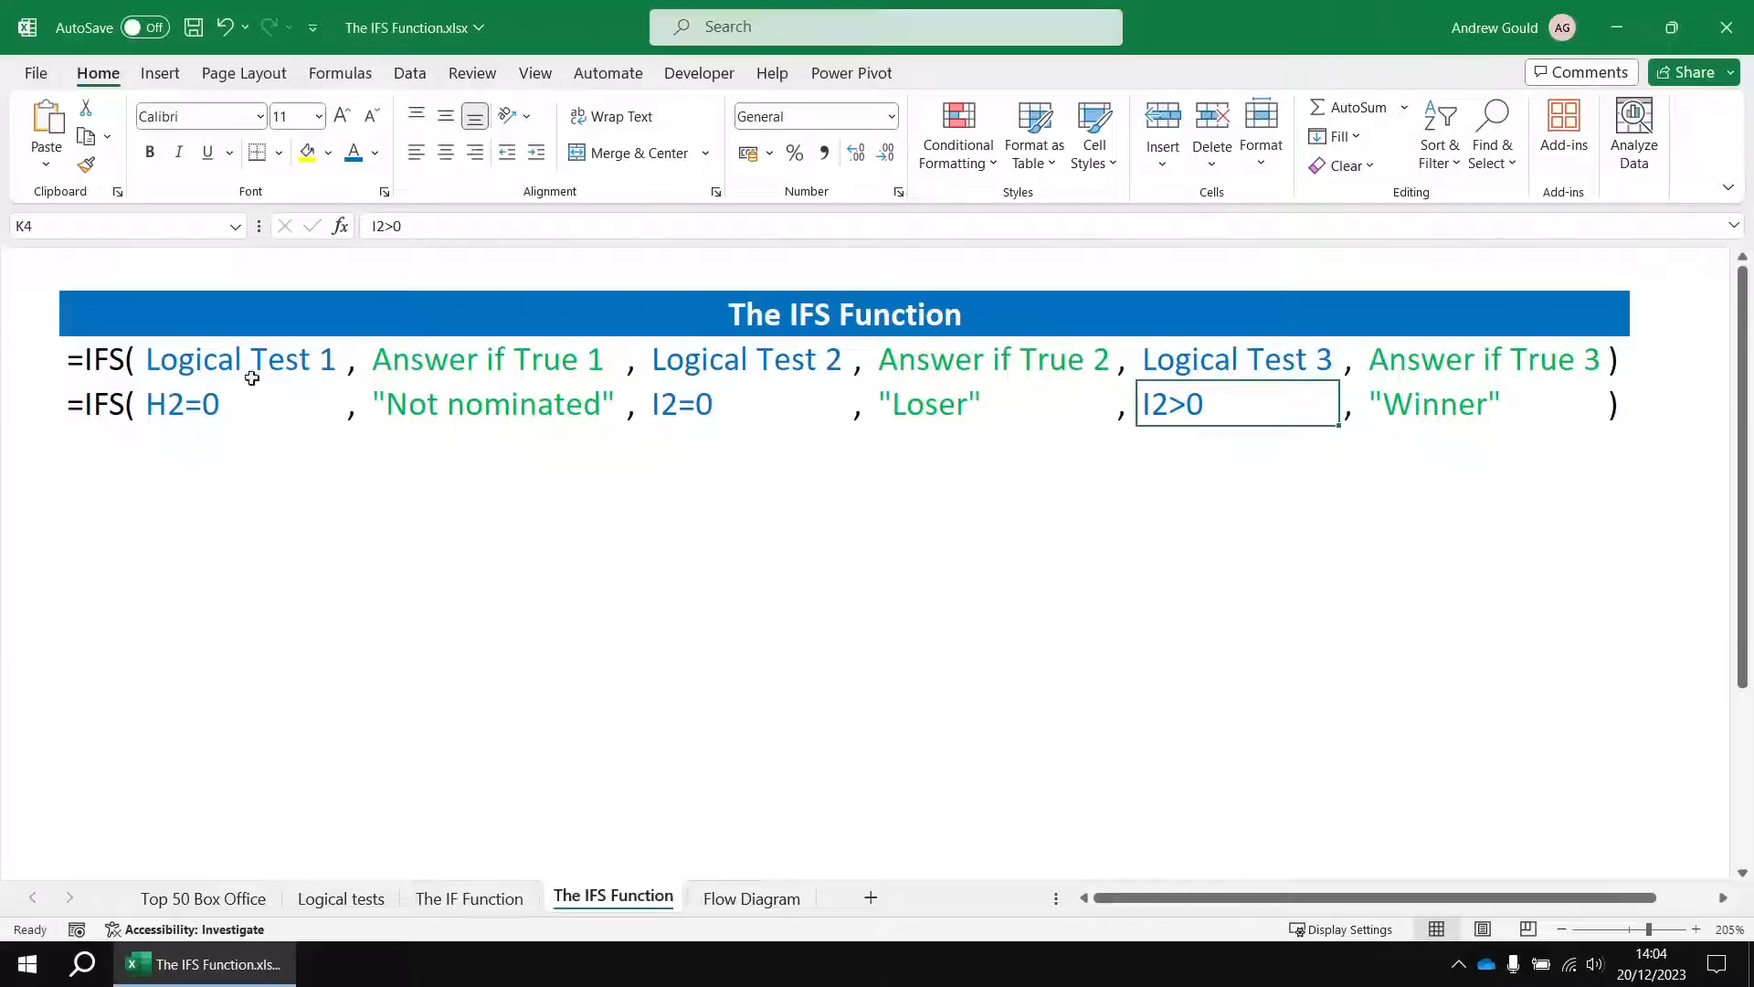
pyautogui.click(15, 281)
# Step: Add the header "Oscar Success 2" in M1 of the Top 50 Box Office sheet and widen column M to fit it
pyautogui.click(214, 898)
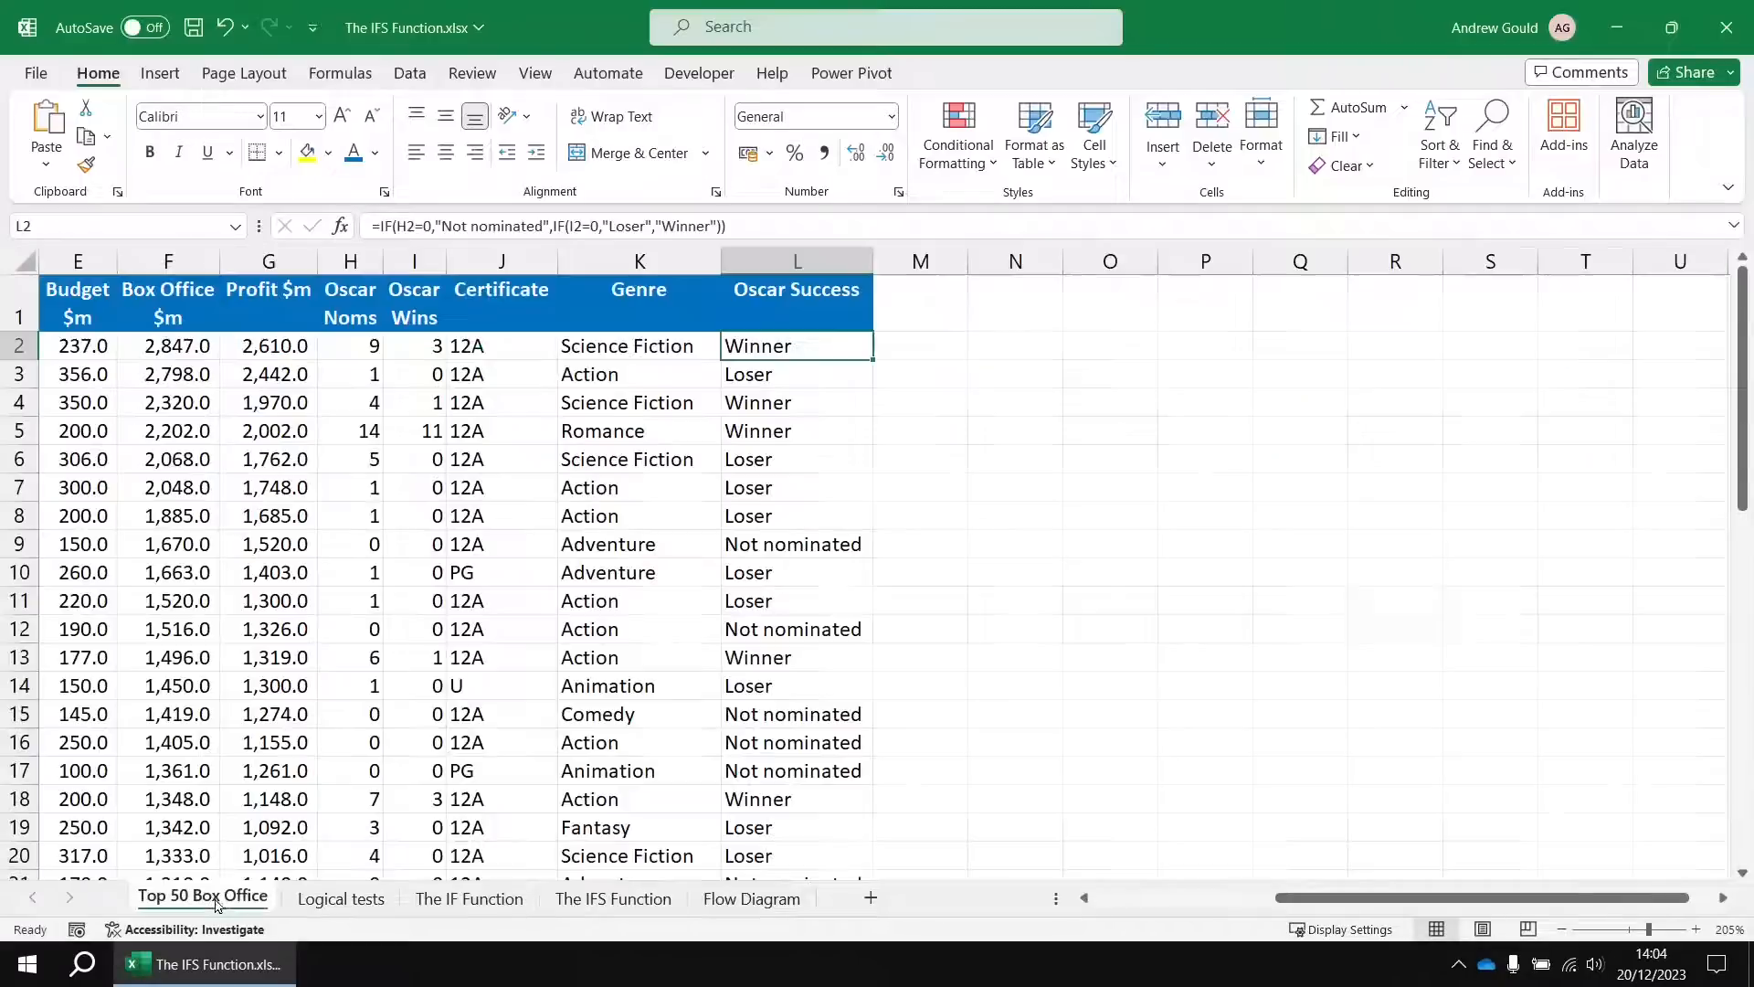
pyautogui.click(909, 294)
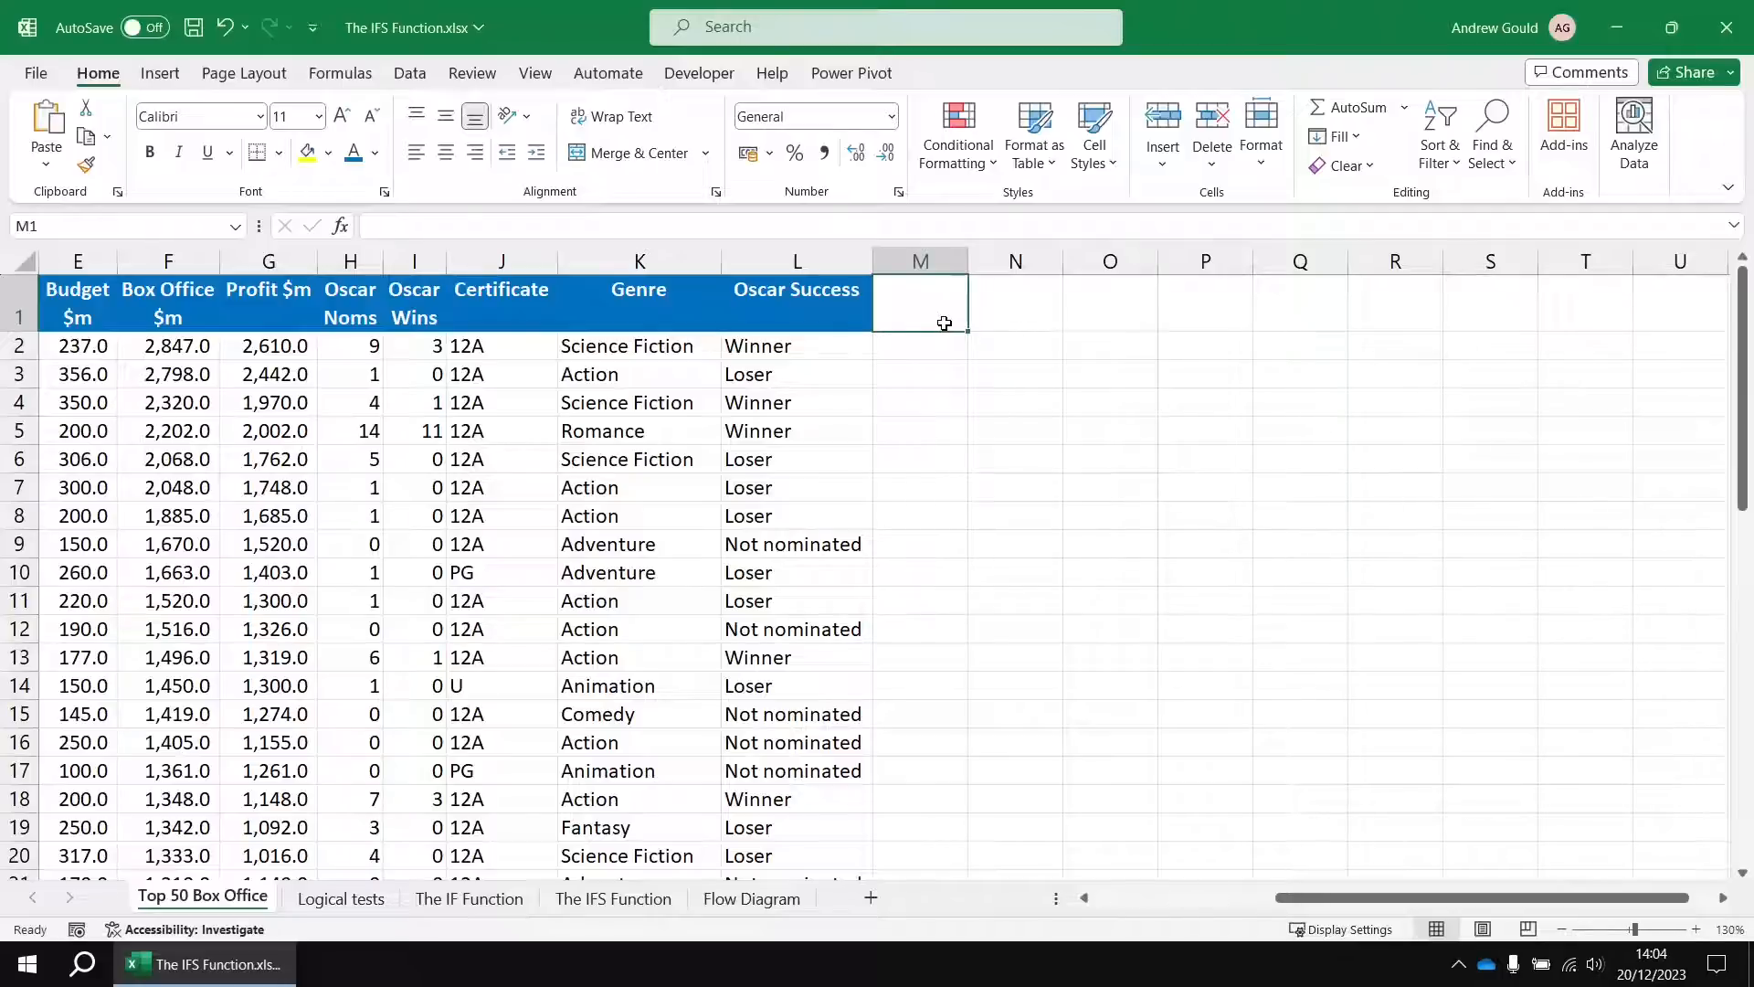
pyautogui.write('Oscar Success')
pyautogui.moveTo(967, 271); pyautogui.dragTo(1032, 262)
pyautogui.doubleClick(1024, 294)
pyautogui.write('2')
pyautogui.press('Return')
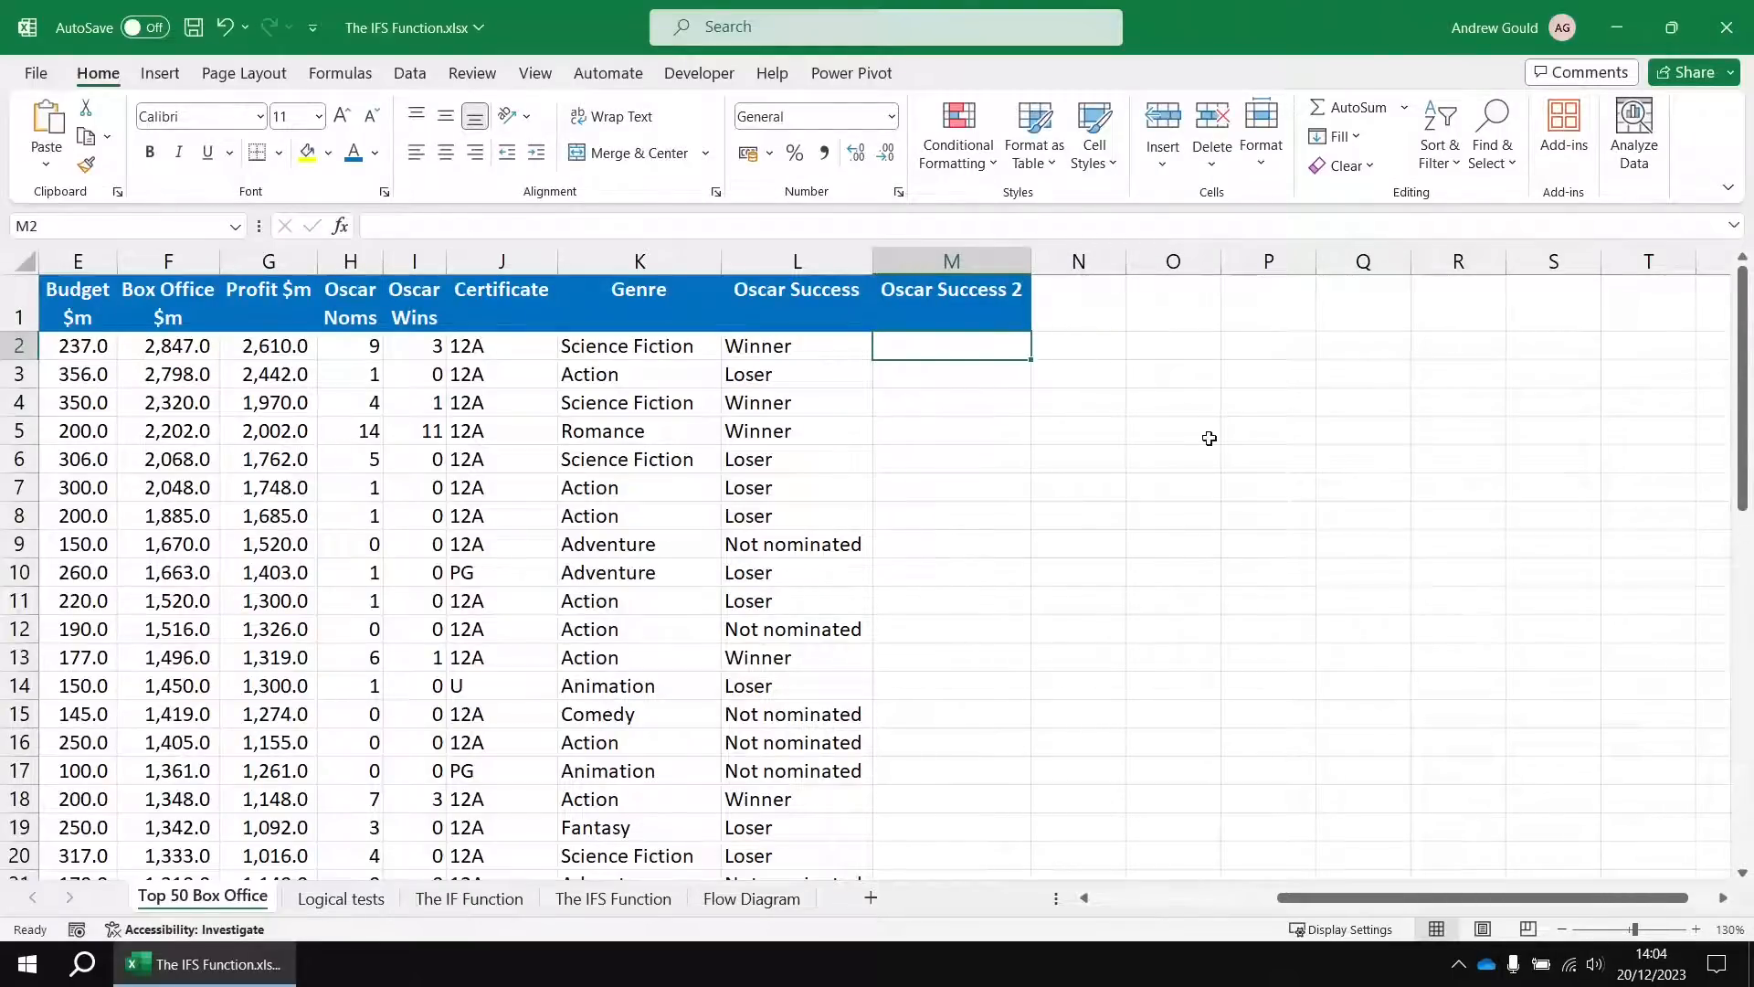
# Step: Enter an IFS formula in M2 returning "Not nominated" for H2=0, "Loser" for I2=0 and "Winner" for I2>0
pyautogui.write('=ifs')
pyautogui.press('Tab')
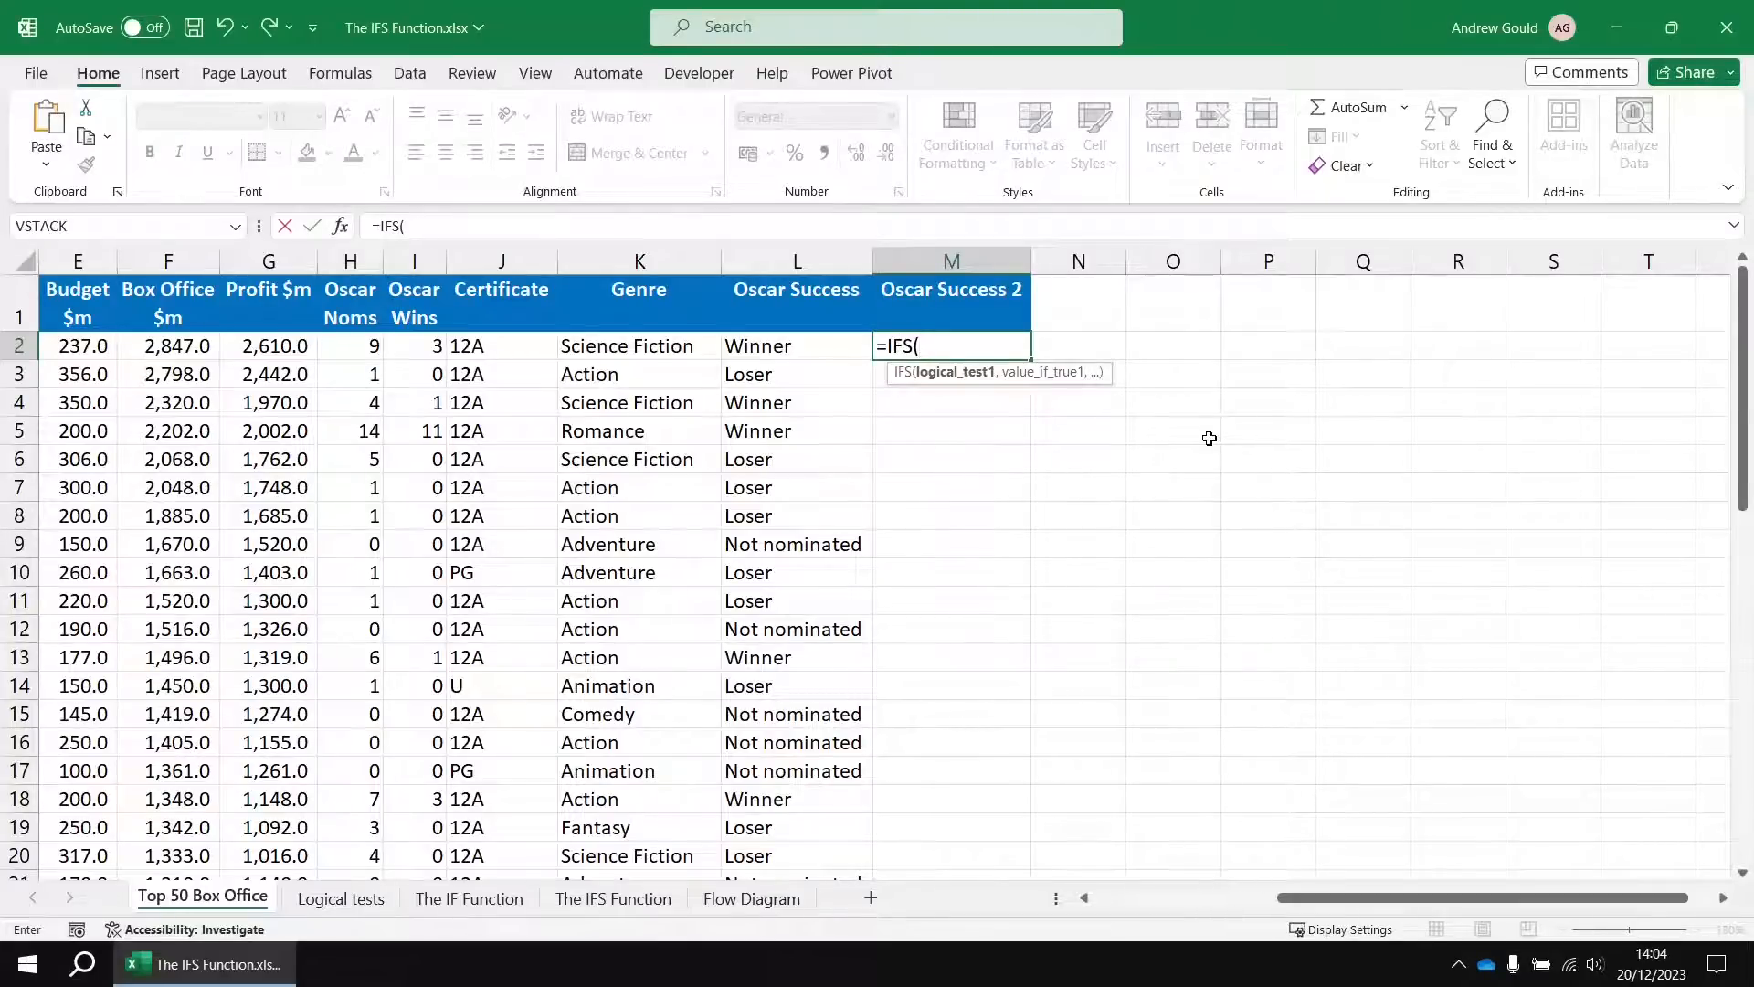
pyautogui.write('H2')
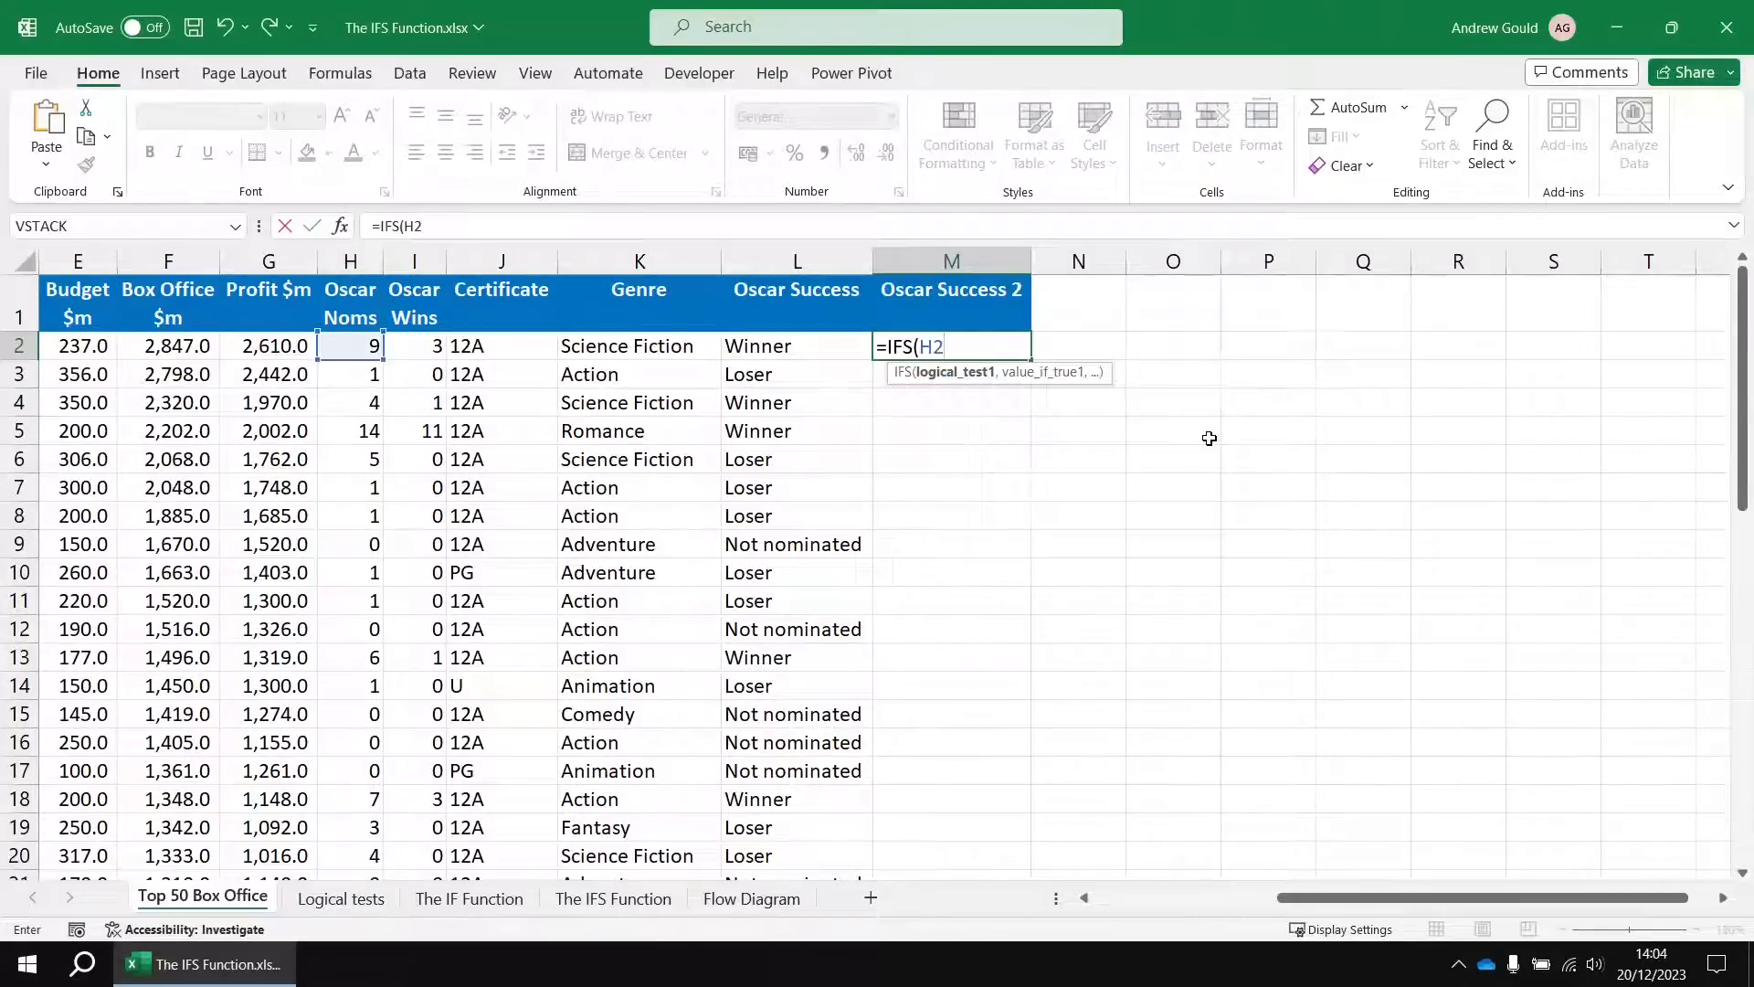
pyautogui.write('=0,"Not no')
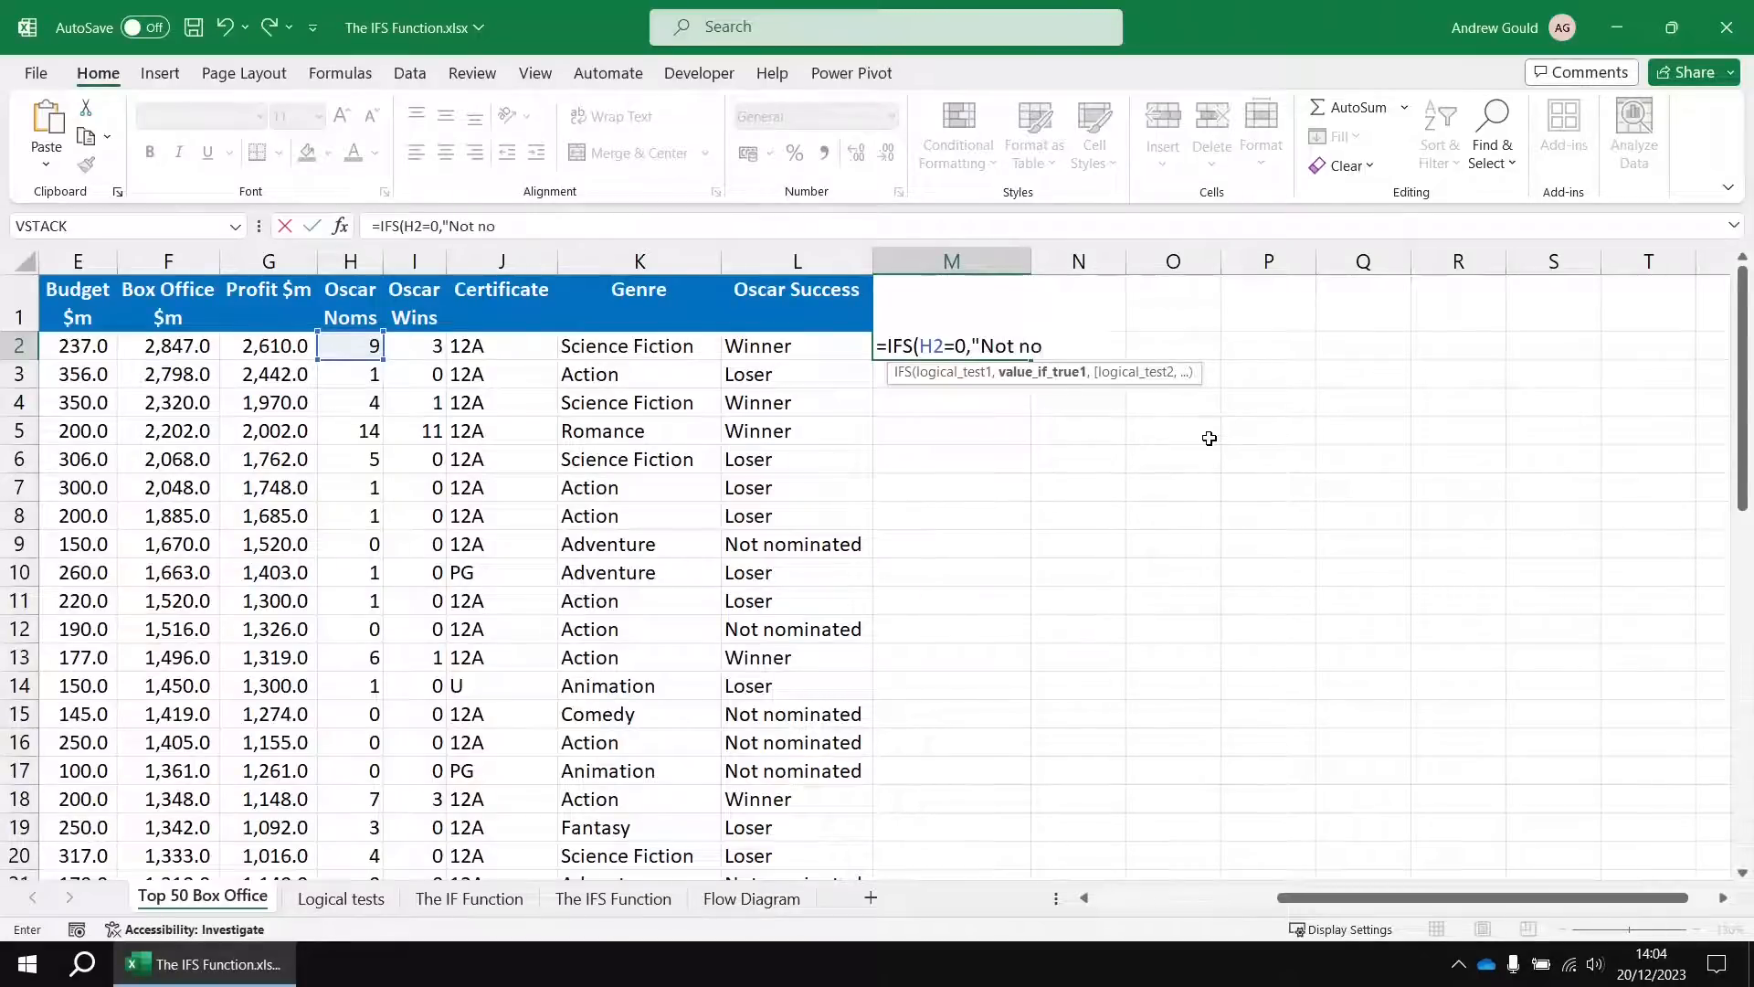
pyautogui.write('minated",')
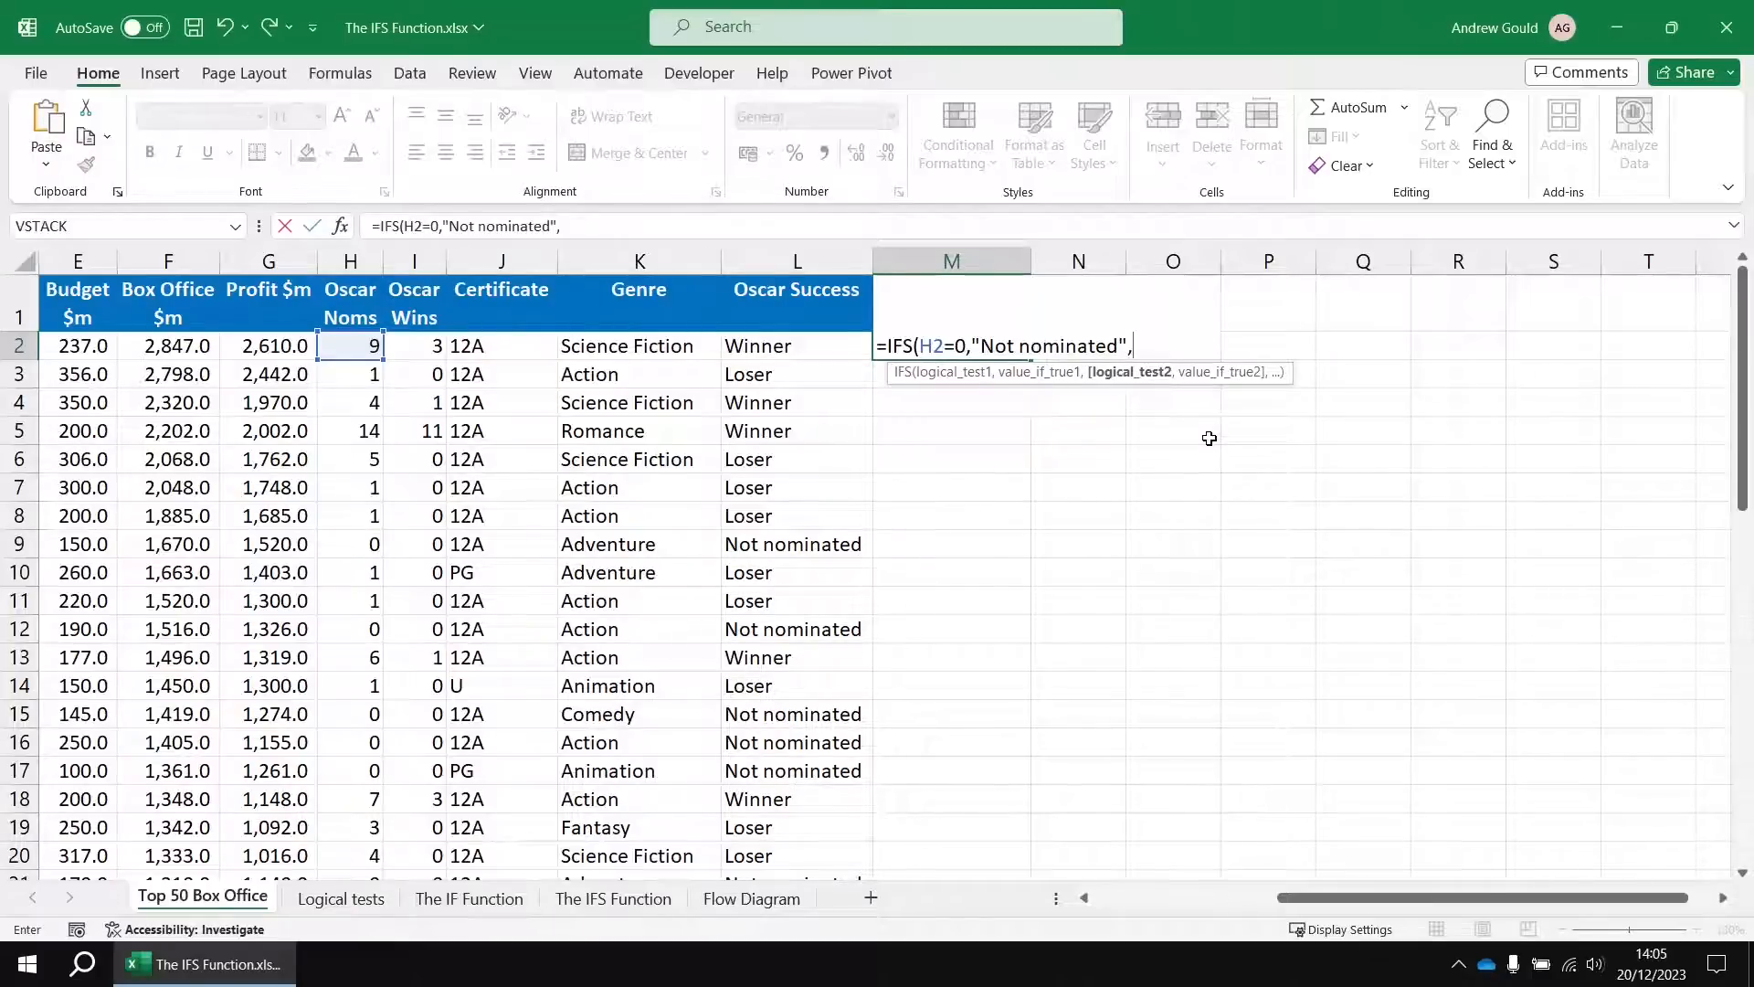
pyautogui.write('I2=0,"Loser",')
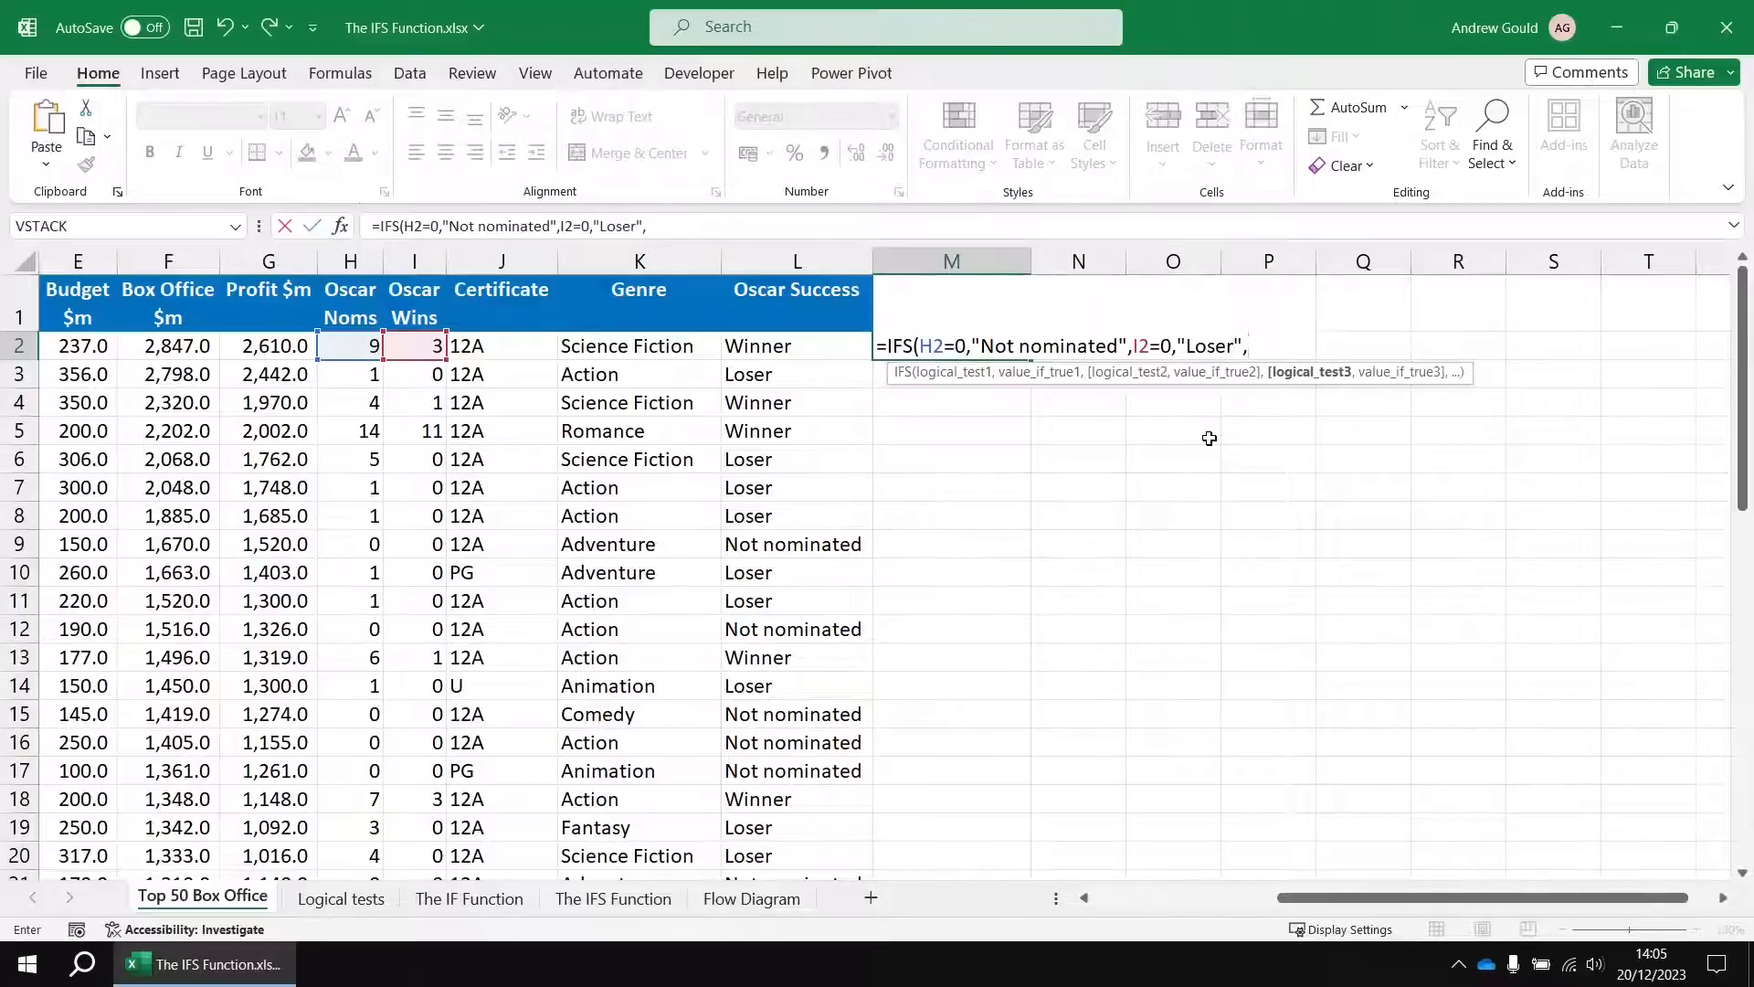
pyautogui.write('I2>0')
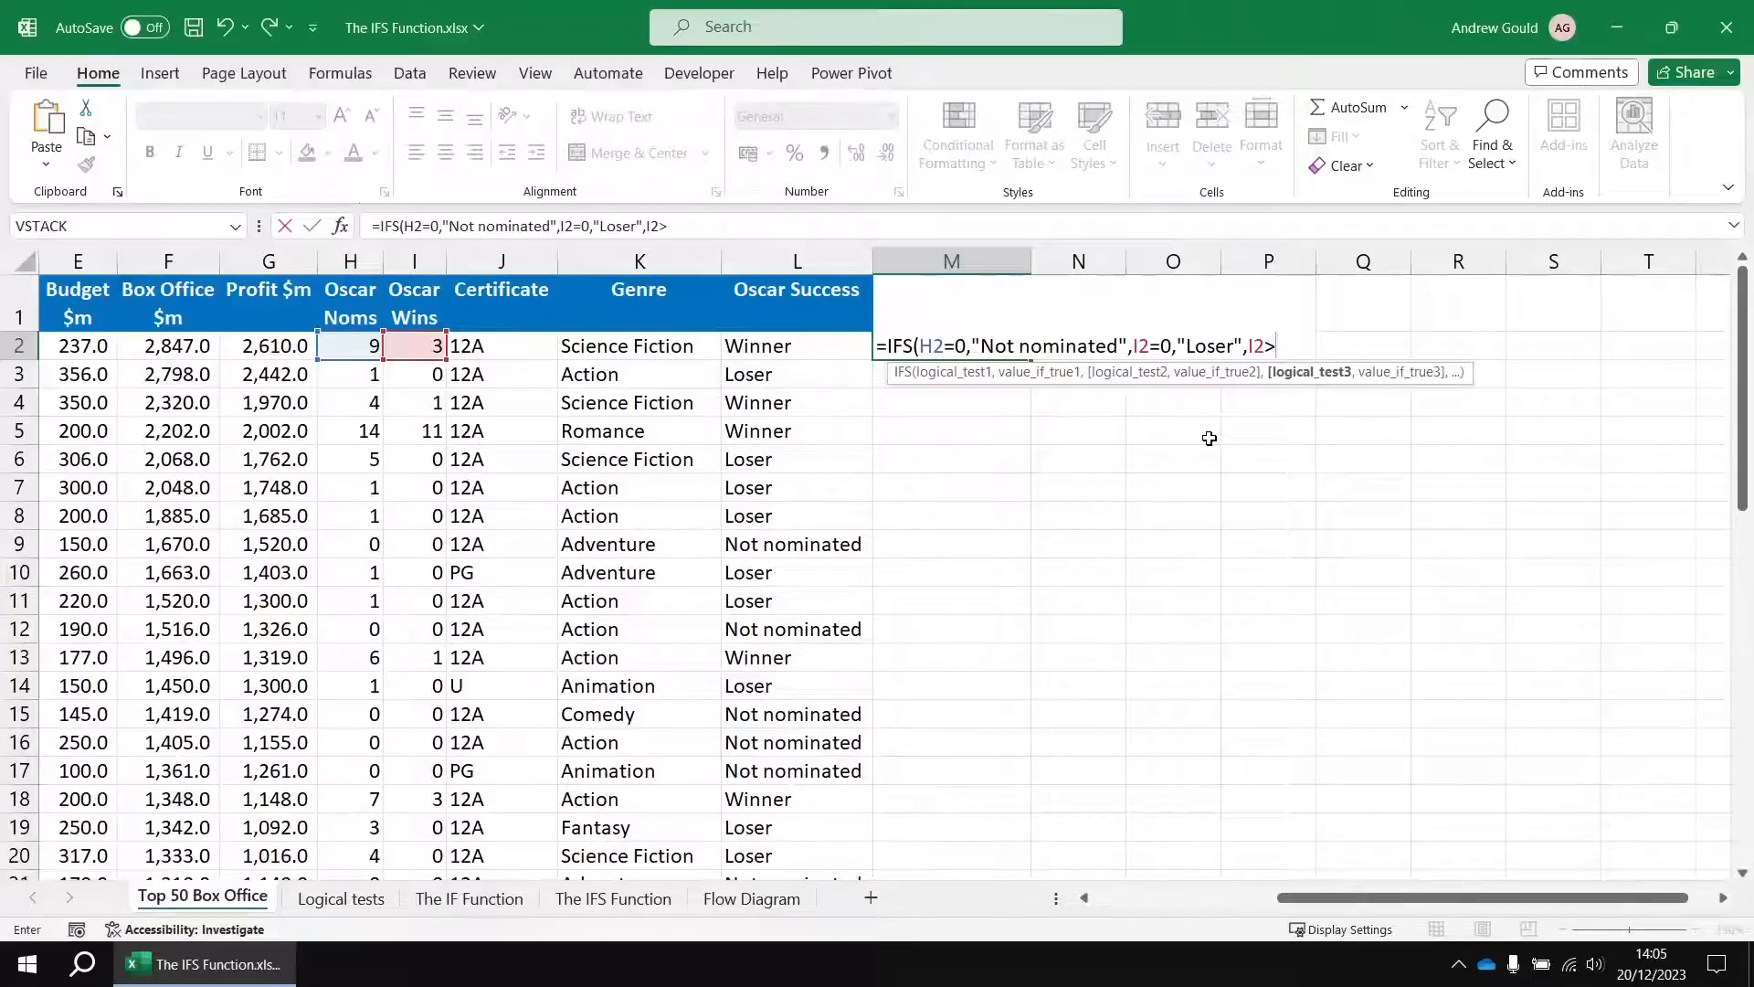
pyautogui.write(',')
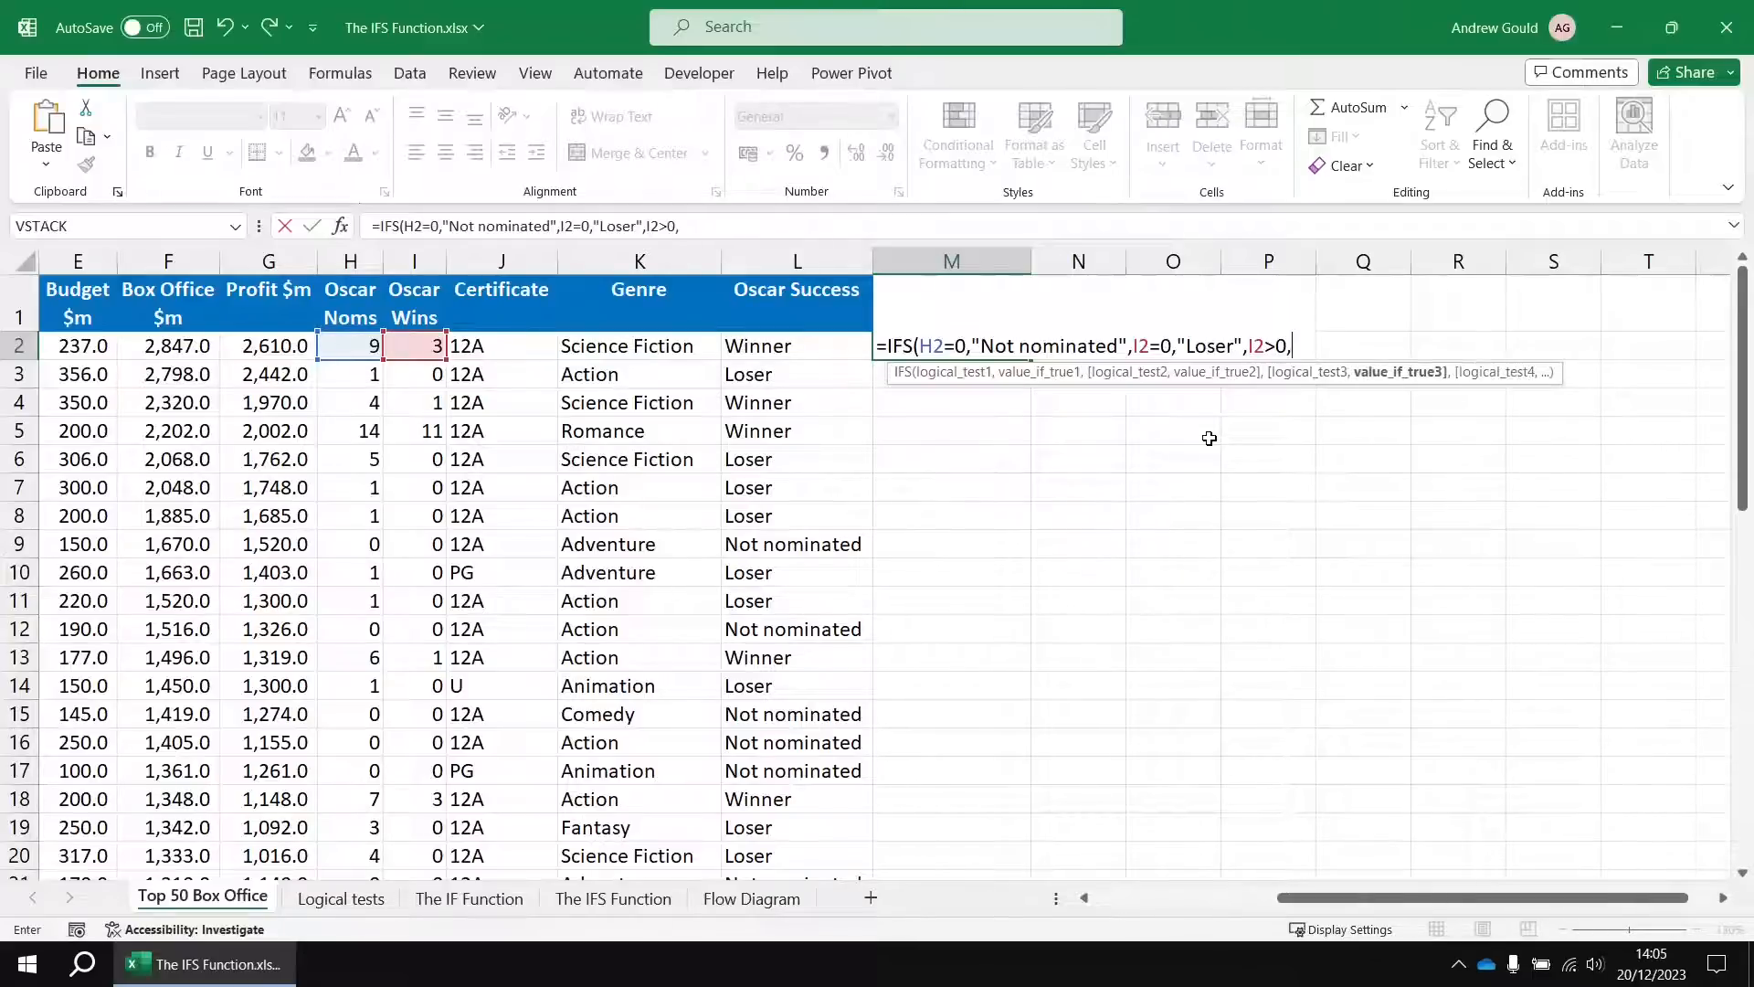
pyautogui.write('"Winner"')
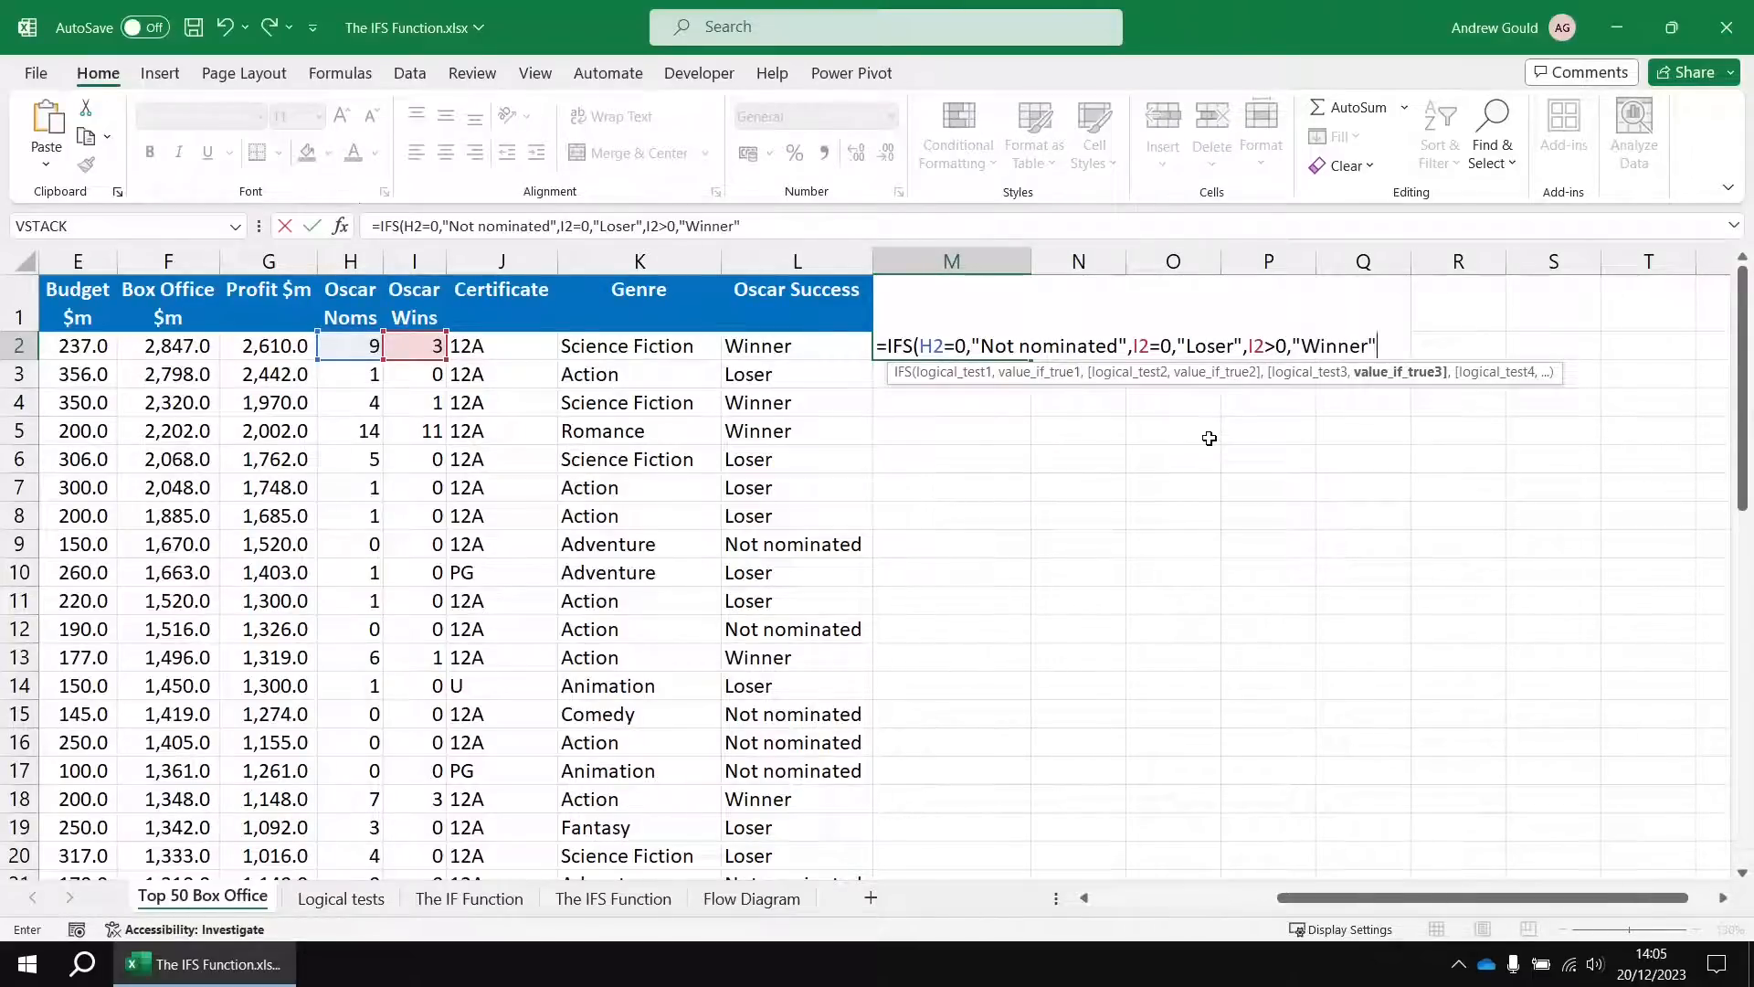
pyautogui.write(')')
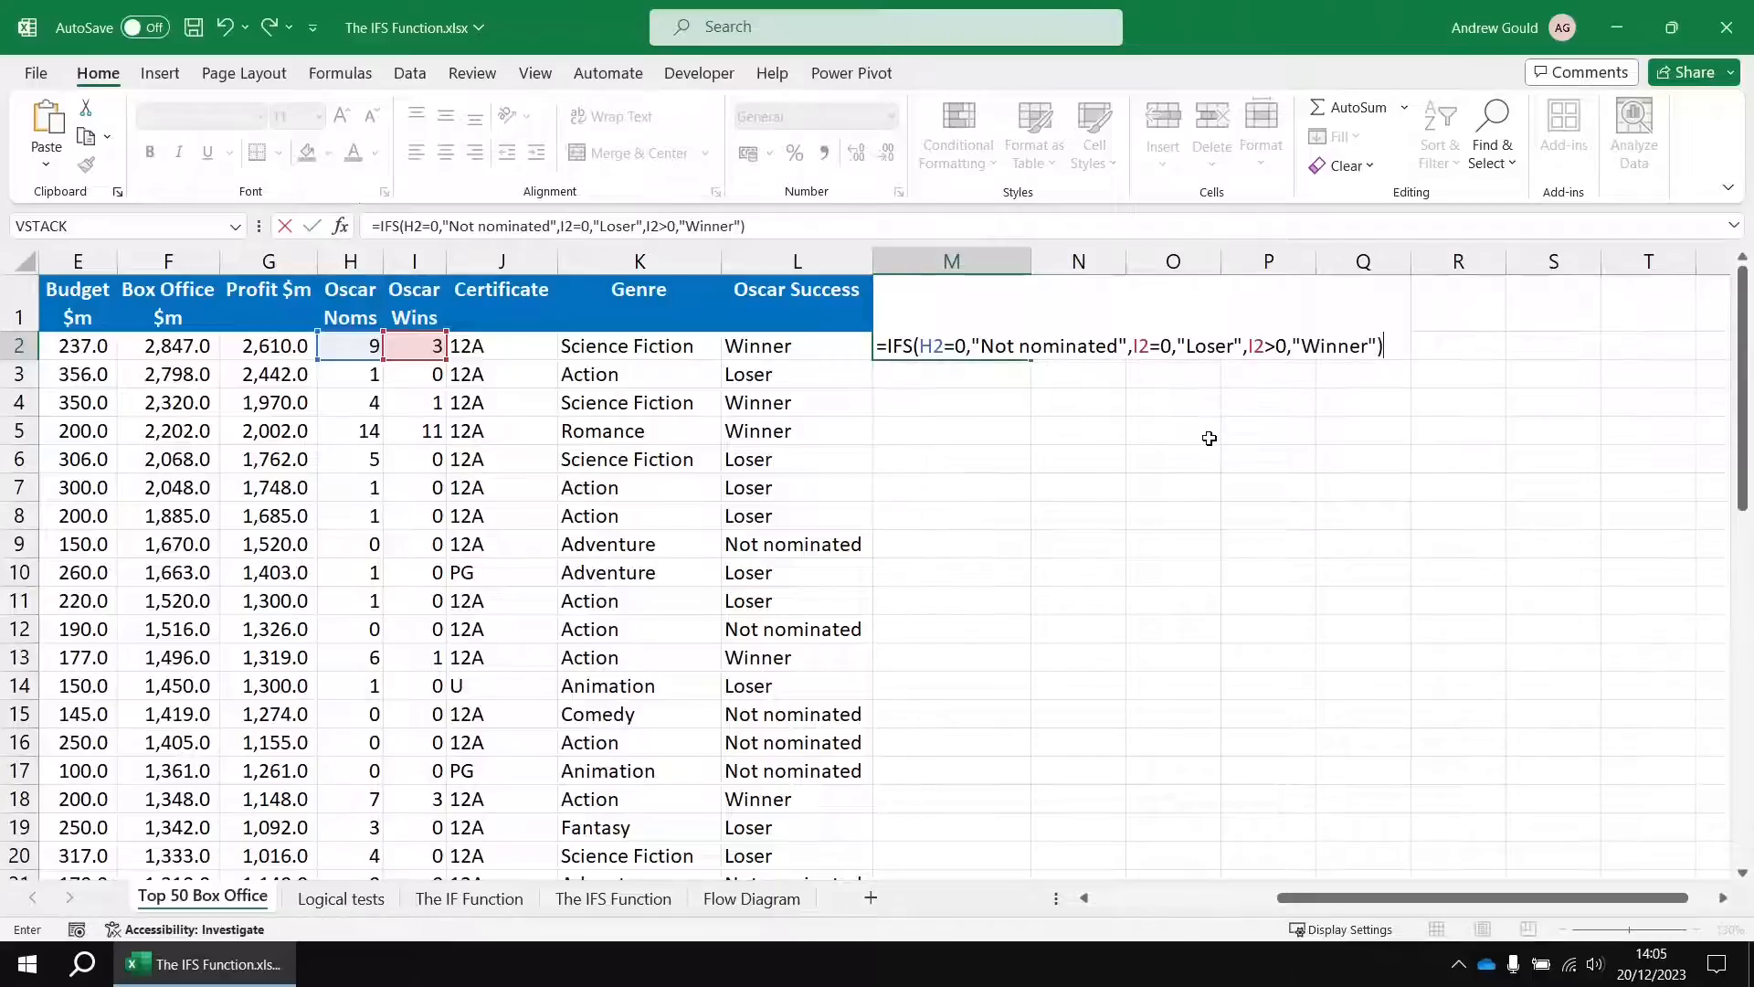
pyautogui.press('Return')
# Step: Fill the M2 IFS formula down the Oscar Success 2 column
pyautogui.click(924, 345)
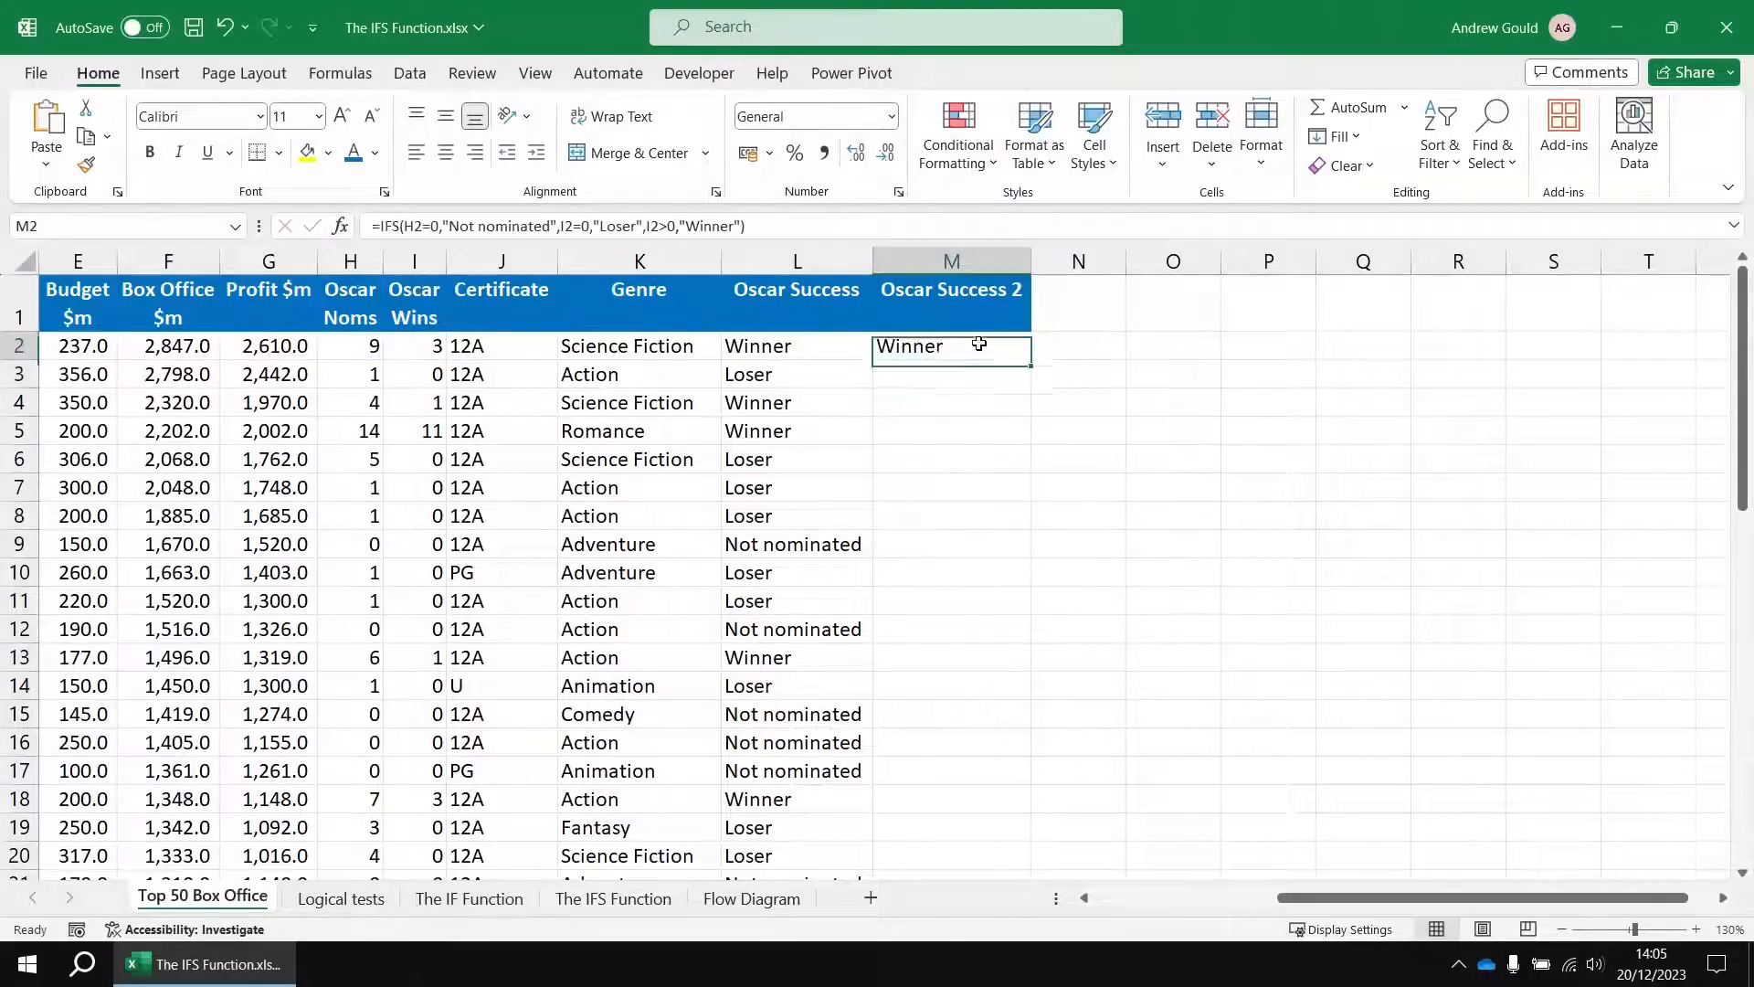
pyautogui.doubleClick(1031, 359)
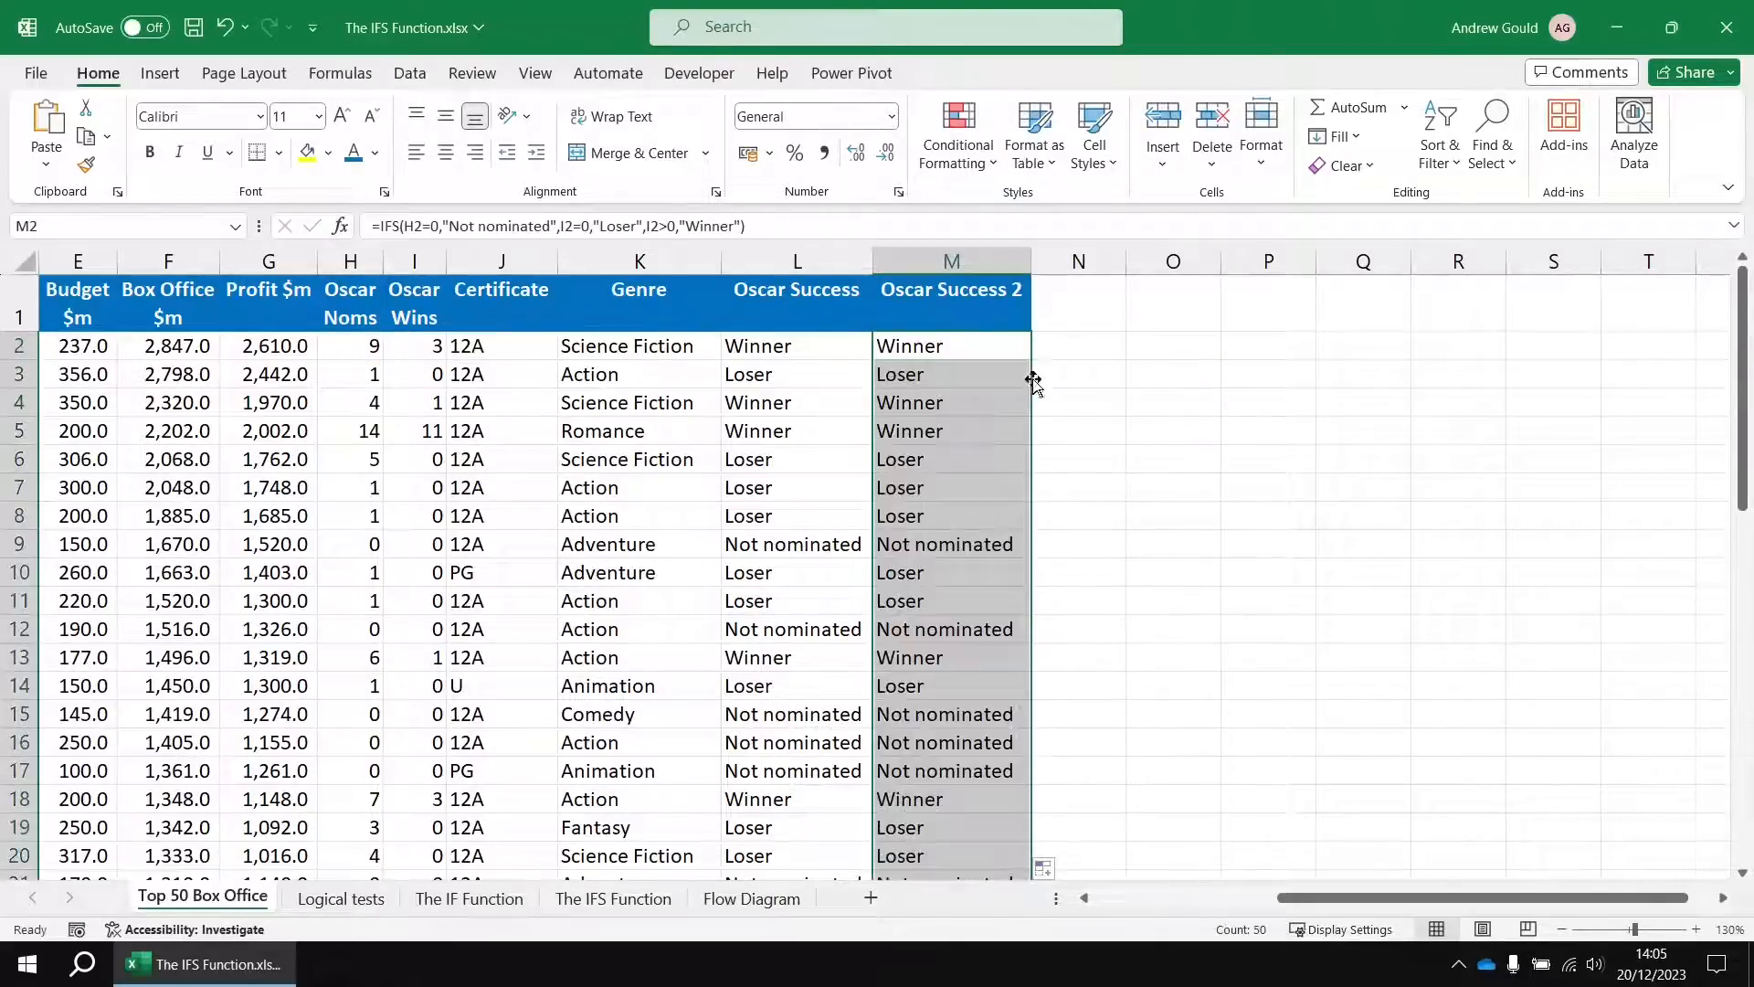
pyautogui.click(994, 346)
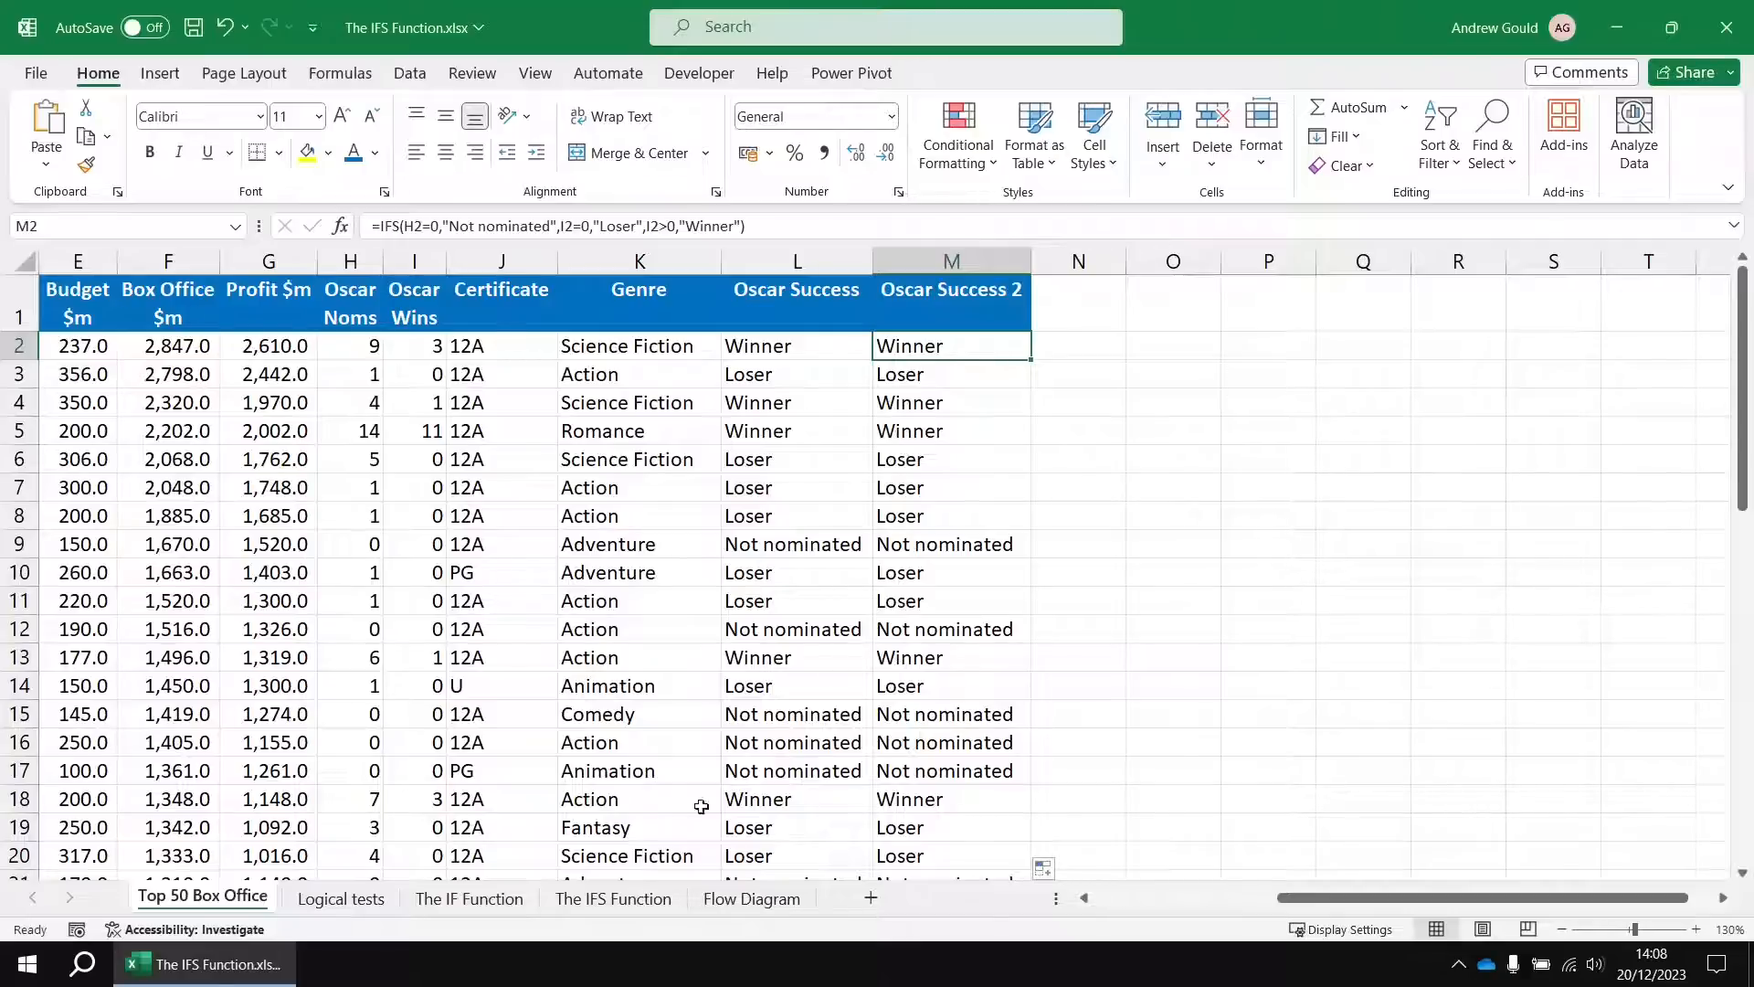
# Step: Replace the third logical test in the example row on The IFS Function sheet with TRUE
pyautogui.click(617, 900)
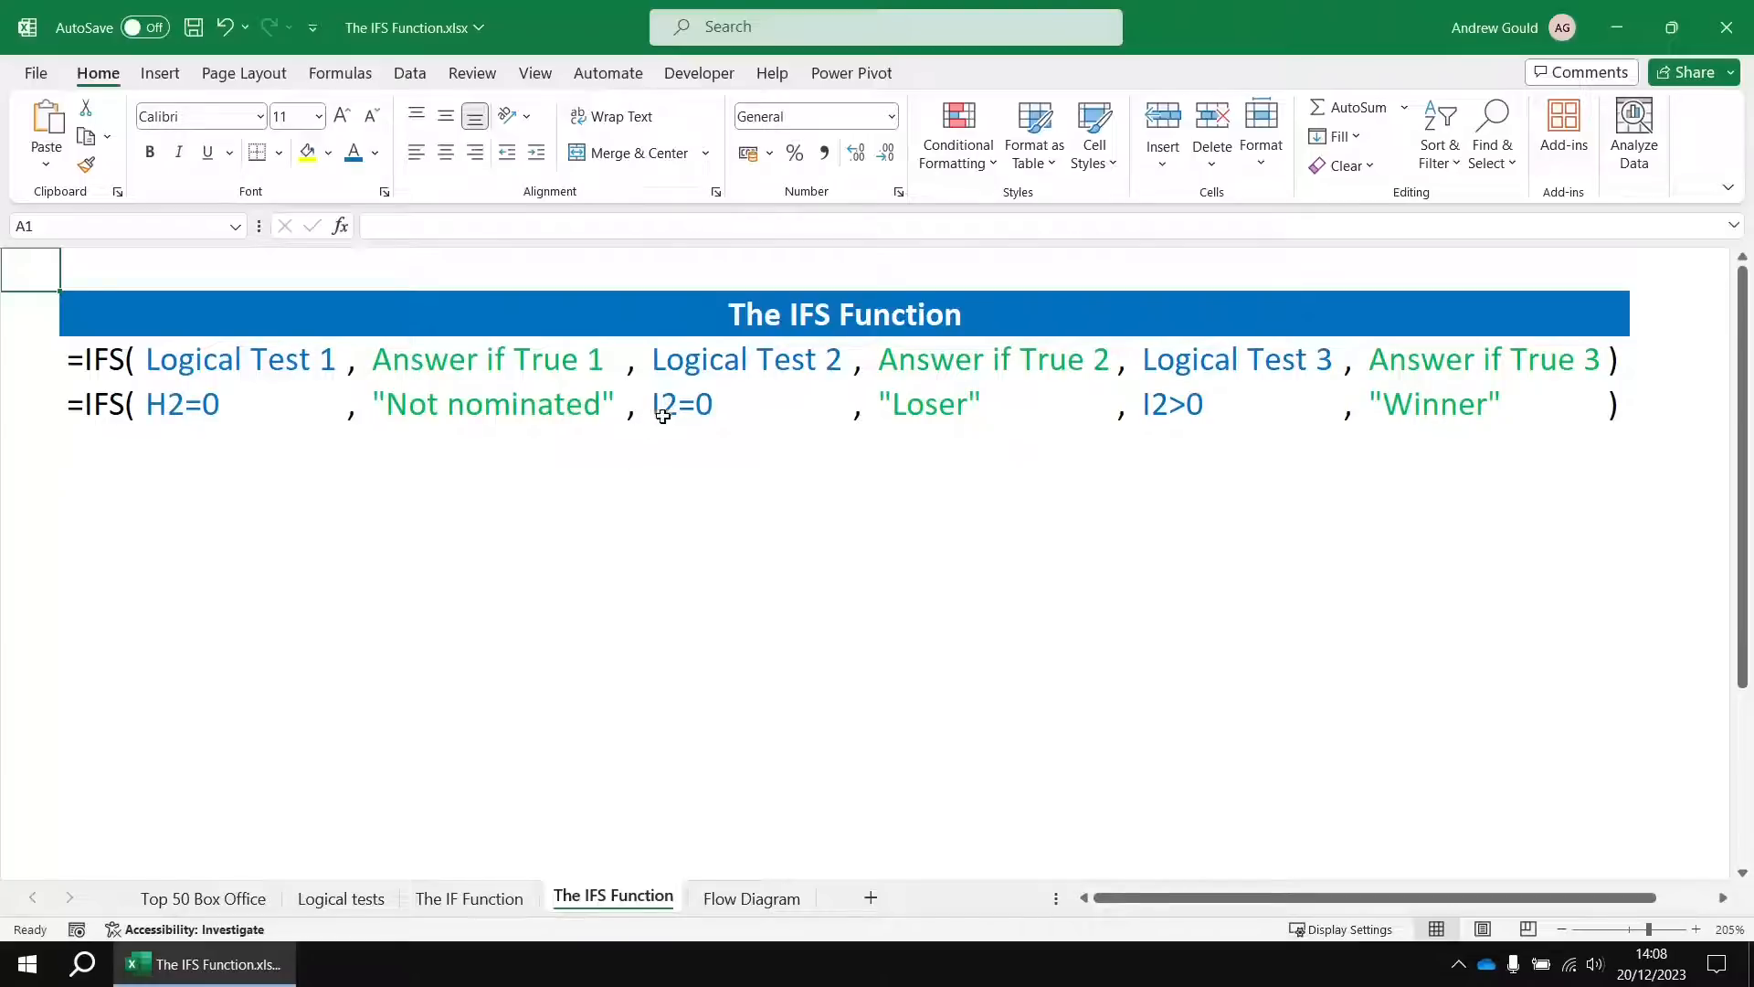
pyautogui.click(1171, 410)
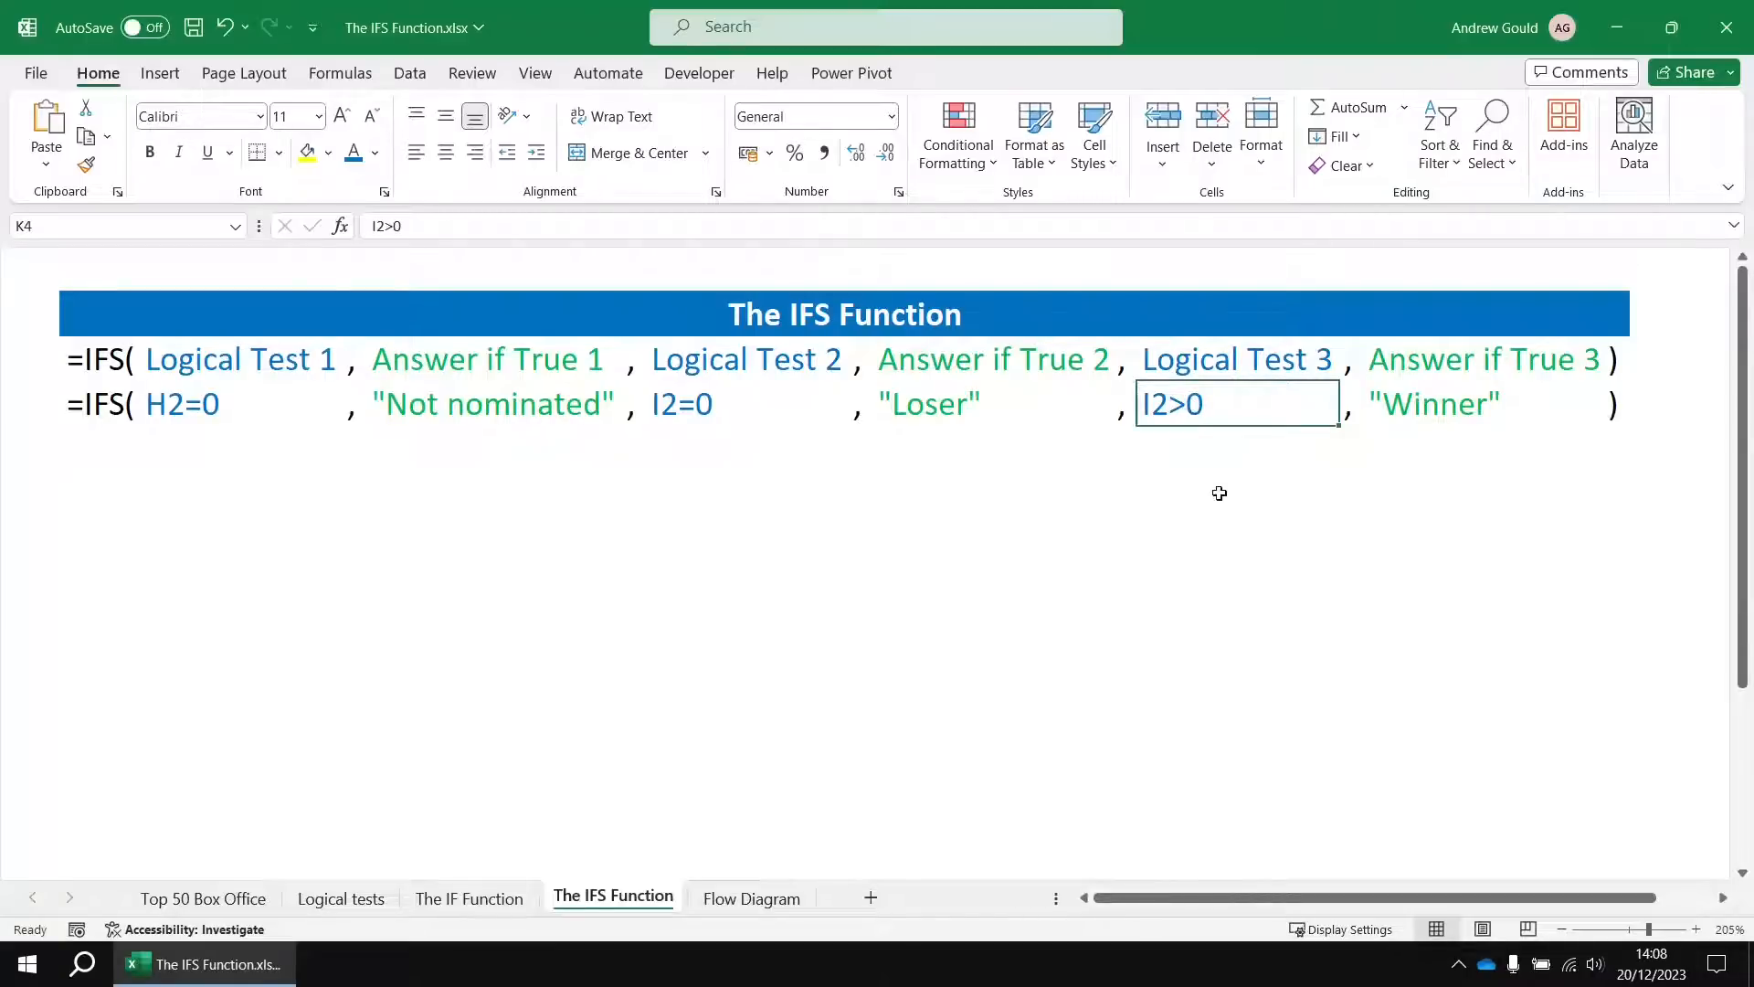
pyautogui.write('T')
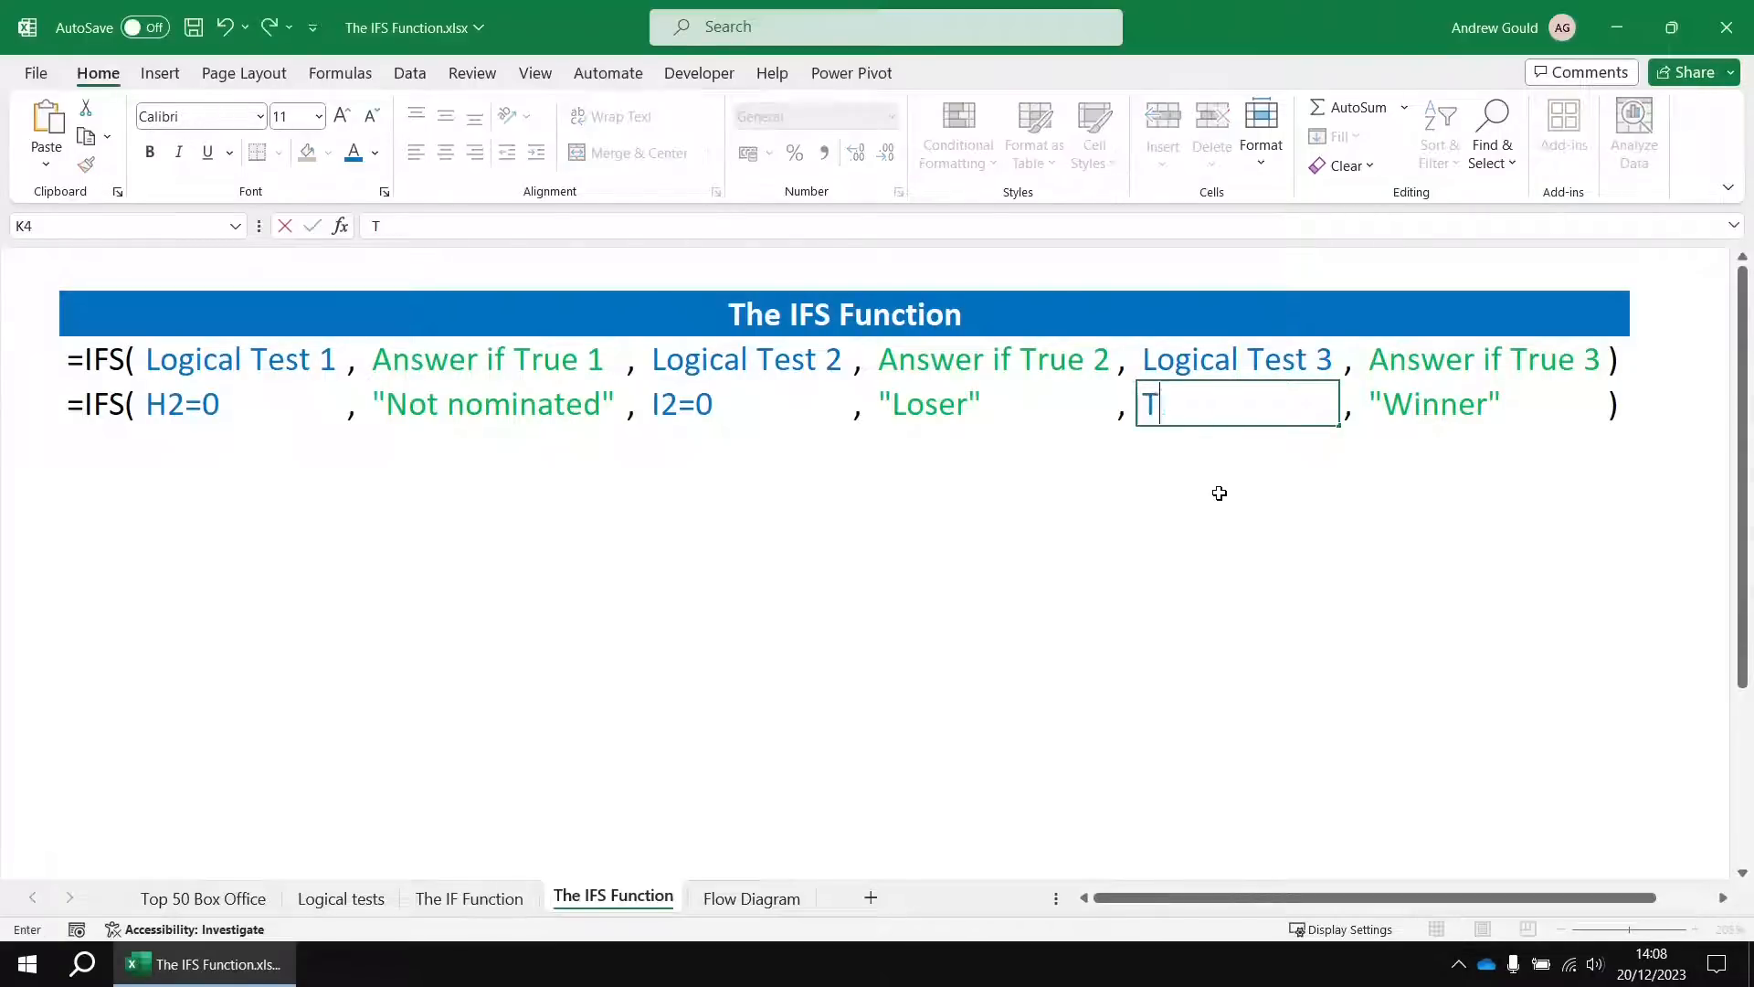
pyautogui.write('RUE')
pyautogui.press('Return')
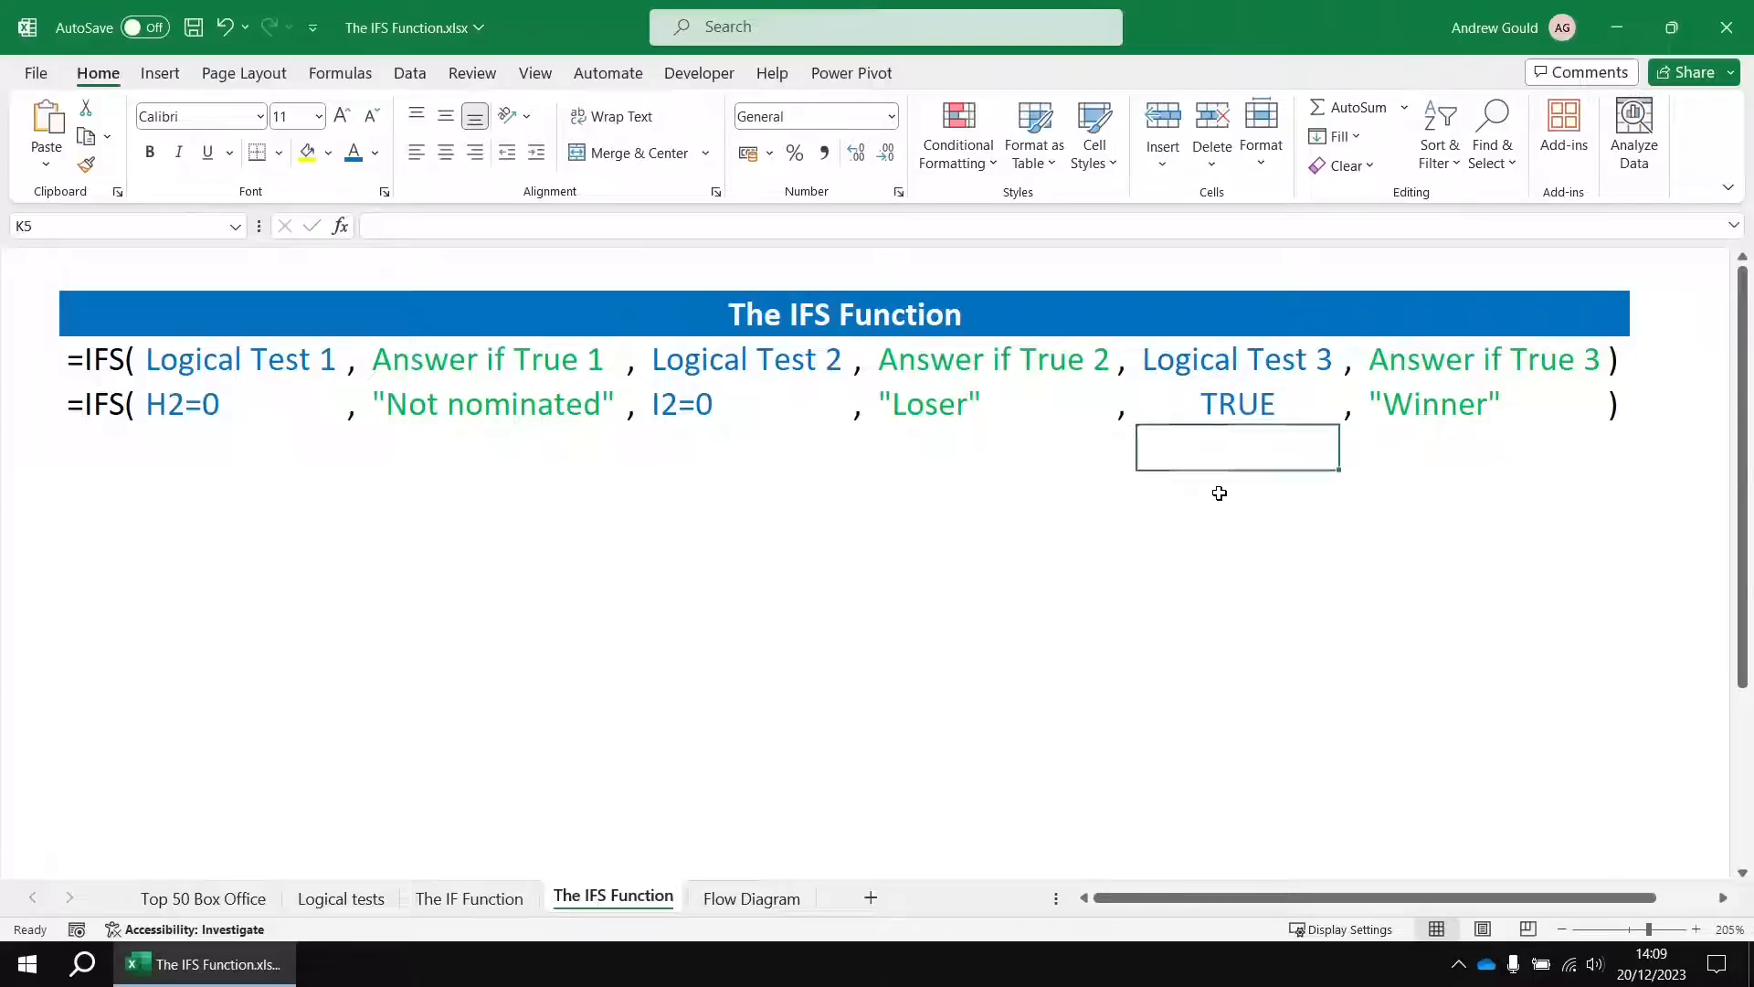
pyautogui.click(1430, 408)
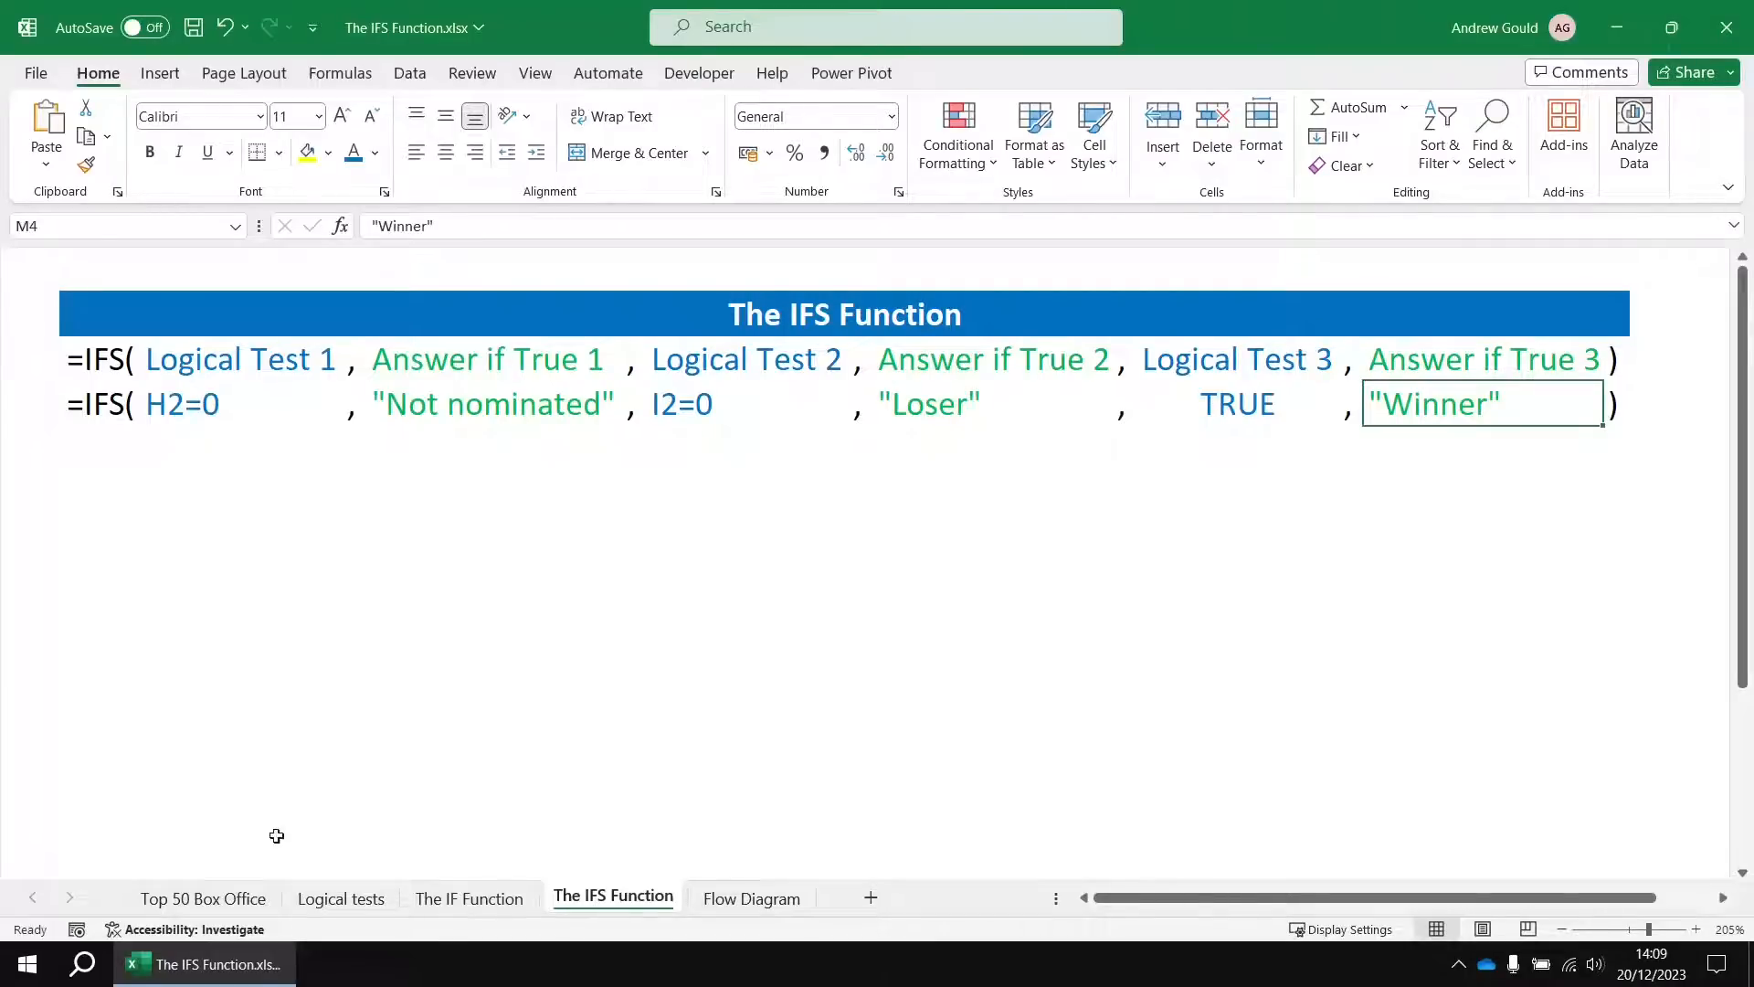
# Step: Replace the I2>0 test with TRUE in the M2 formula on Top 50 Box Office and refill it down the column
pyautogui.click(221, 900)
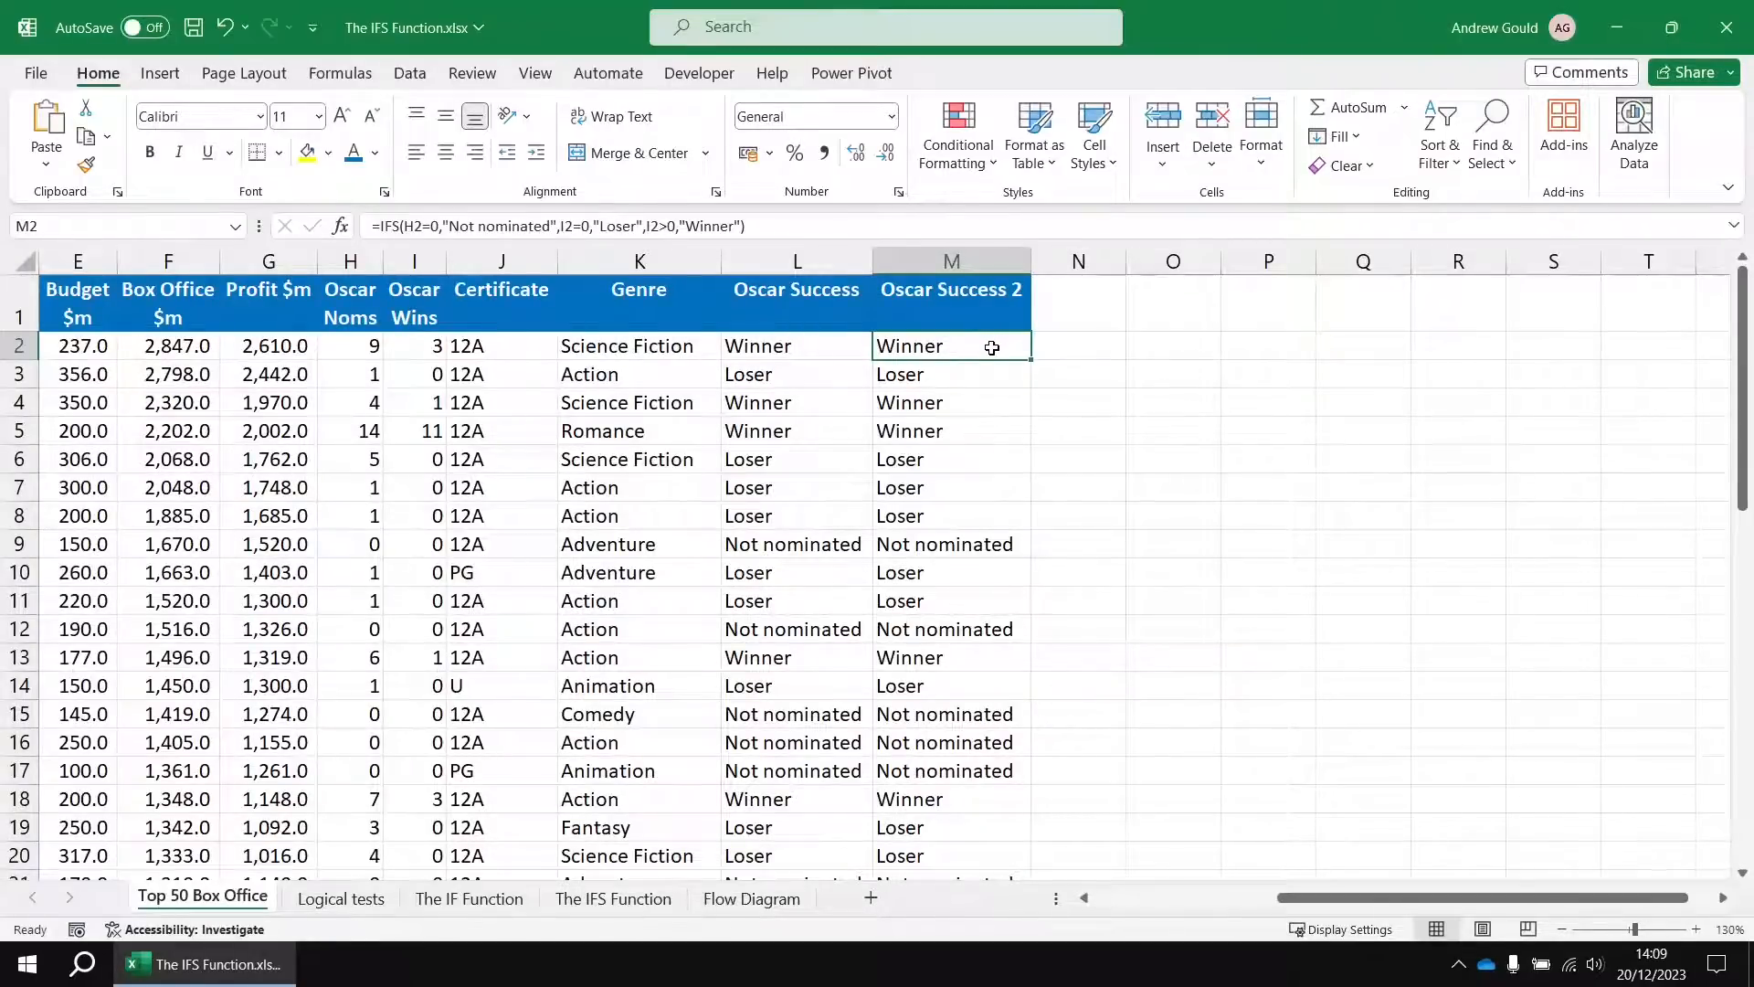
pyautogui.doubleClick(991, 347)
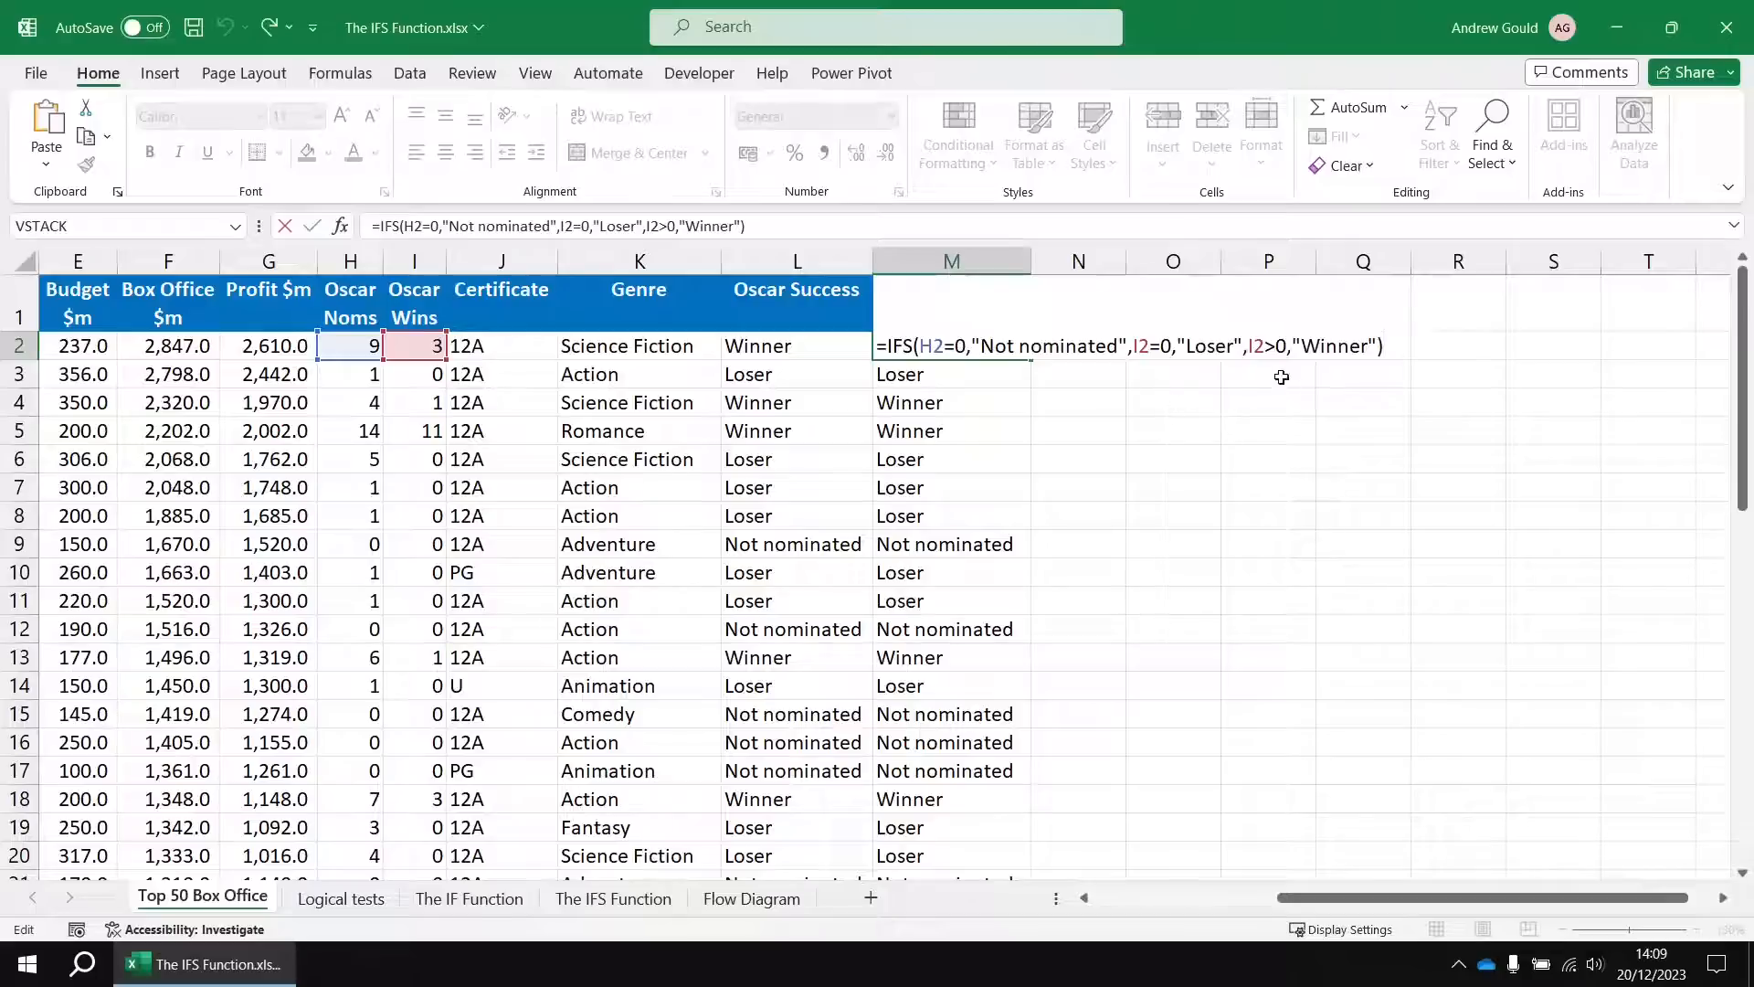
pyautogui.moveTo(1260, 348); pyautogui.dragTo(1289, 347)
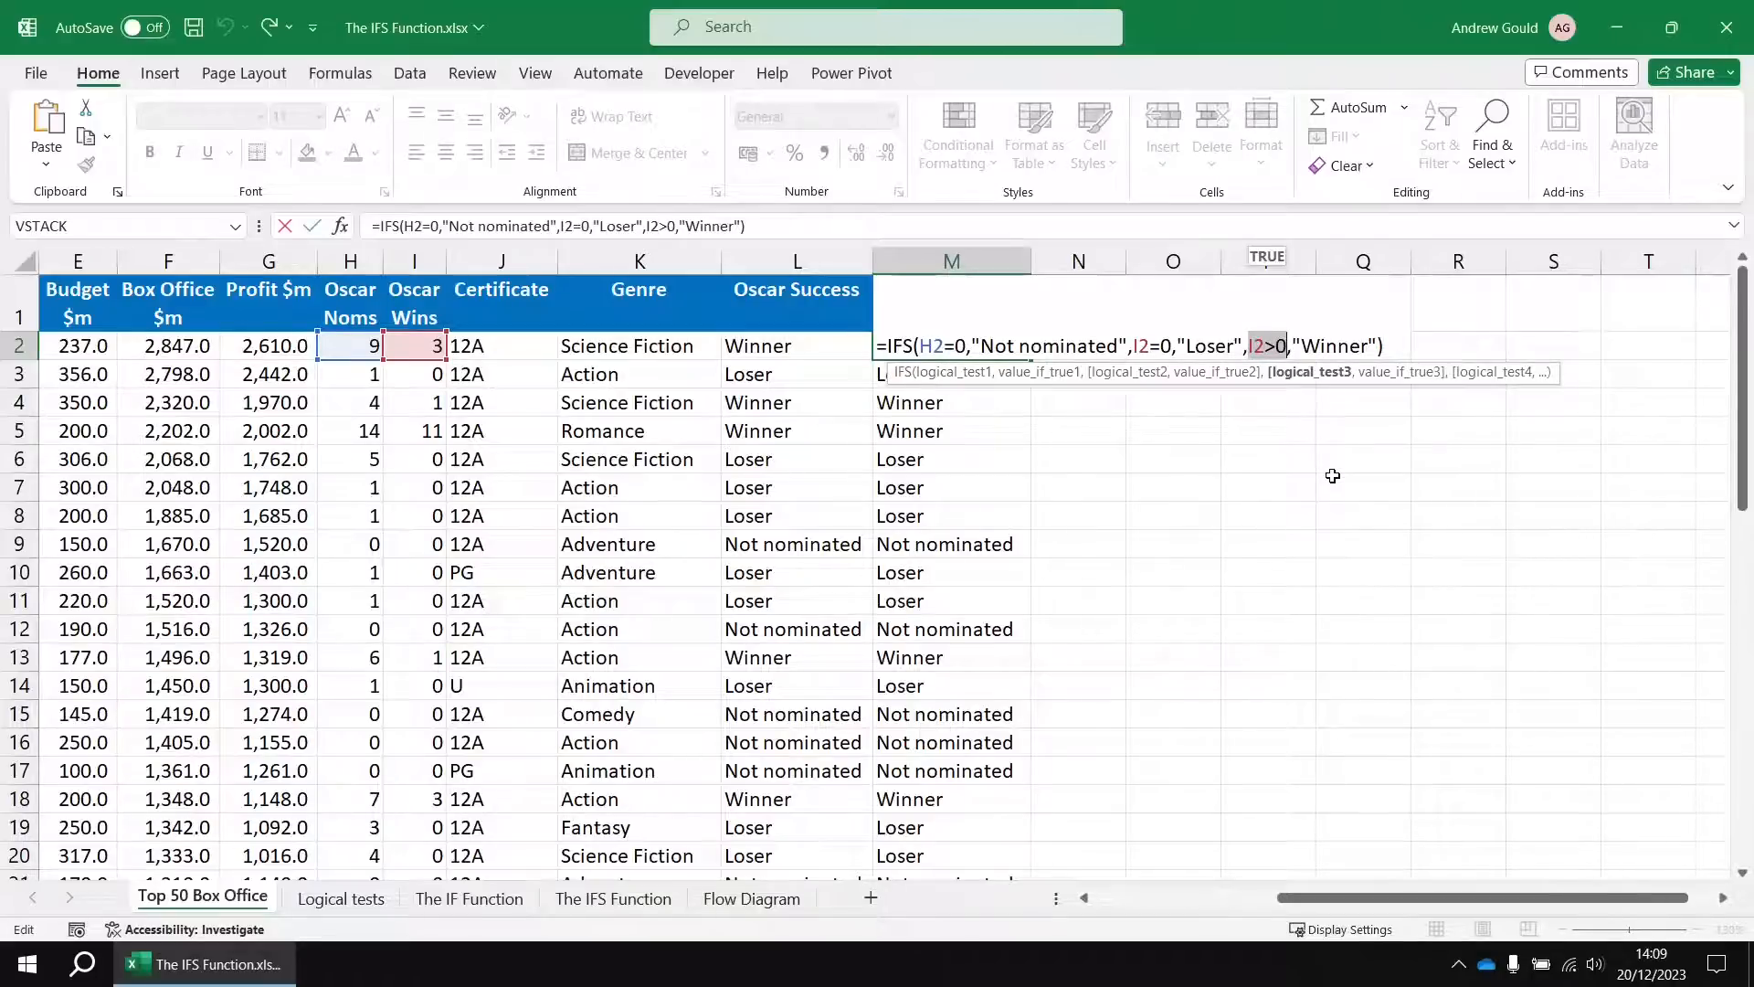
pyautogui.write('TRU')
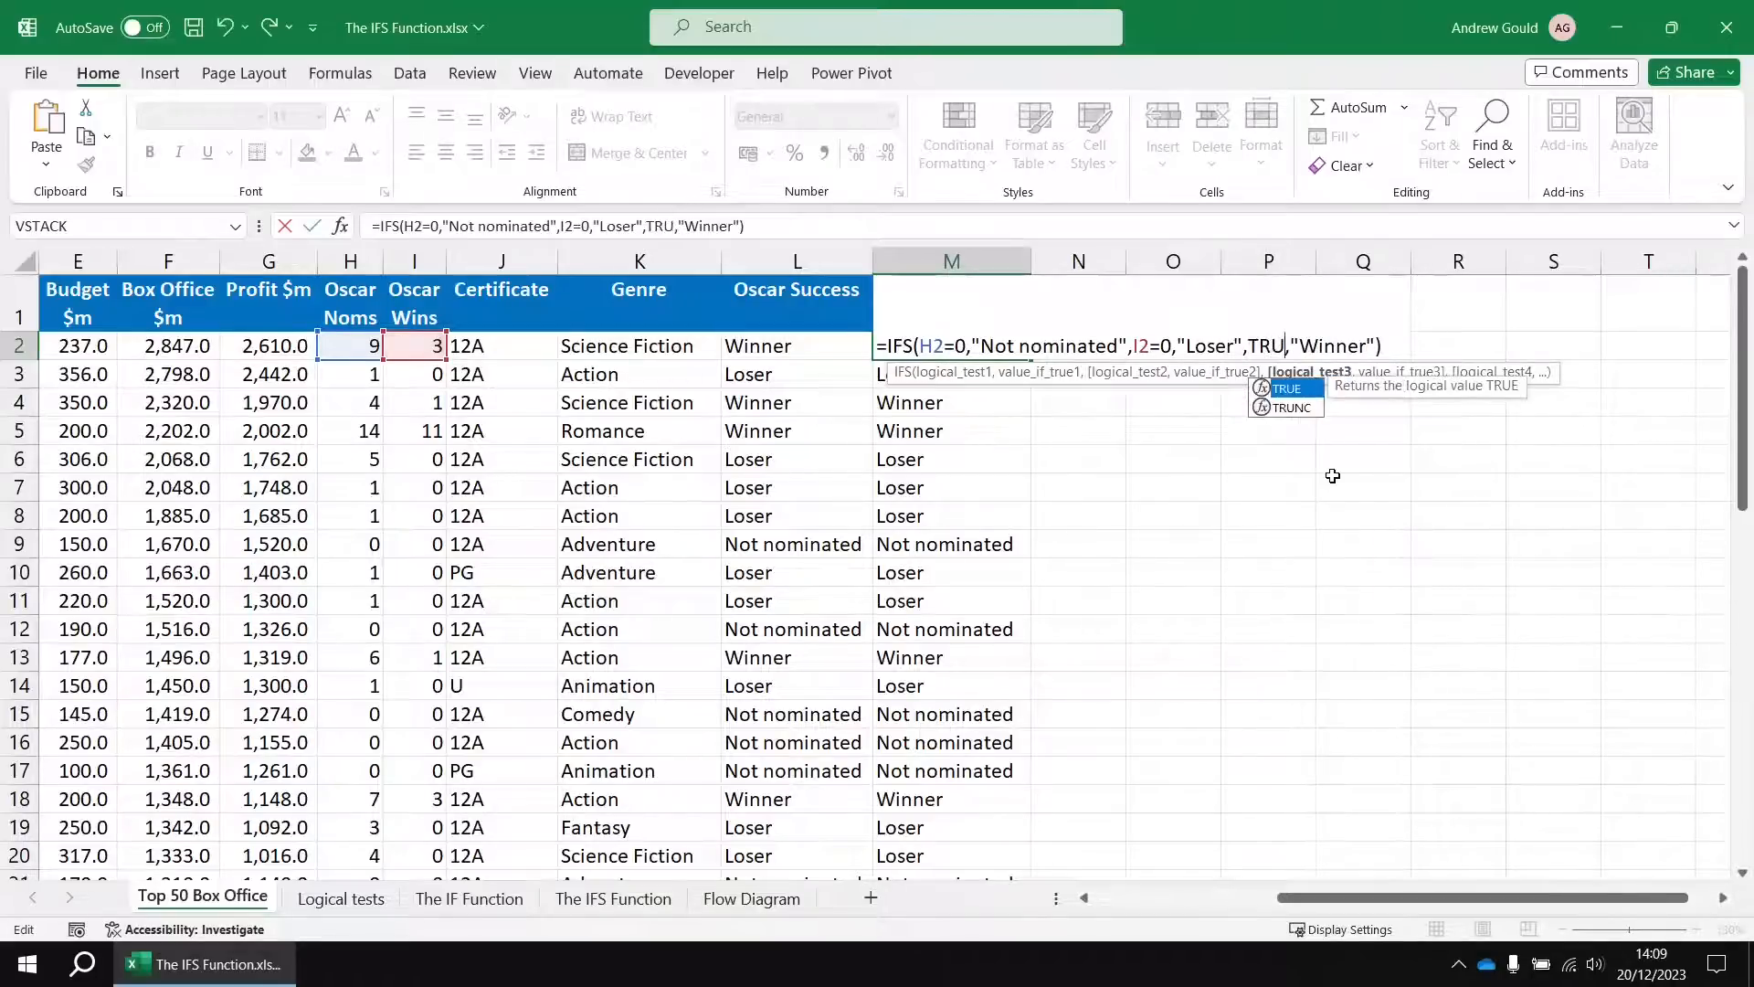
pyautogui.write('E')
pyautogui.press('Escape')
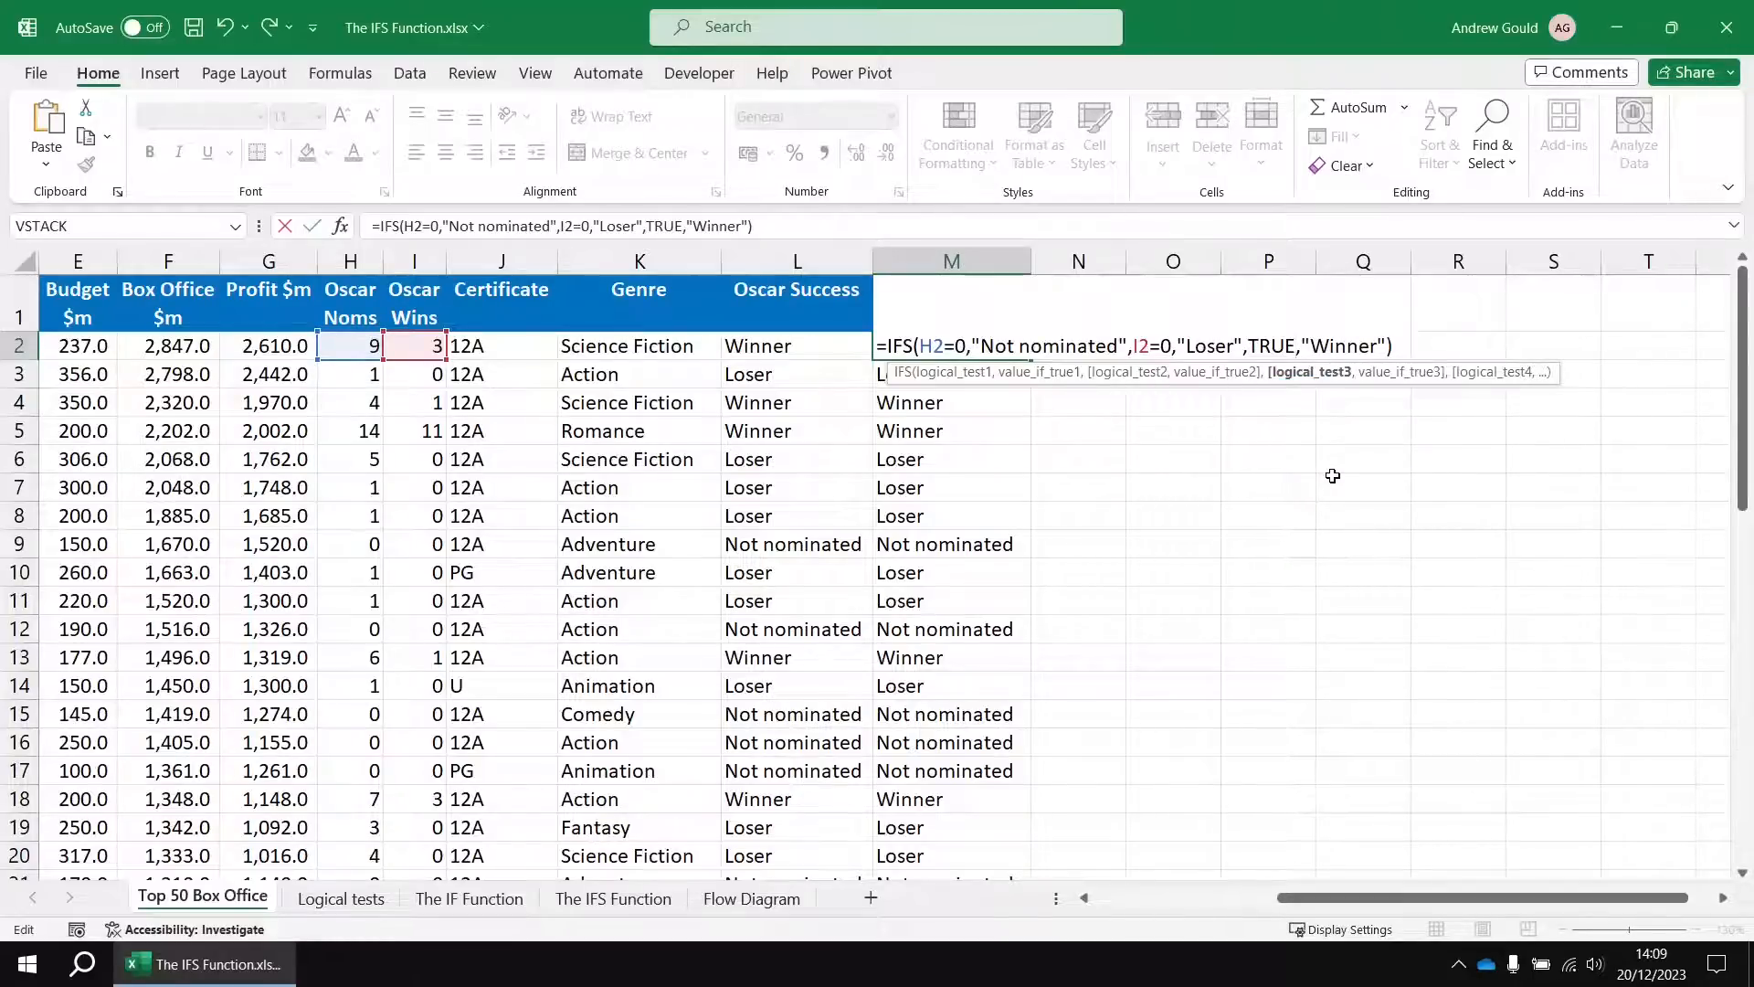
pyautogui.press('Return')
pyautogui.click(1005, 347)
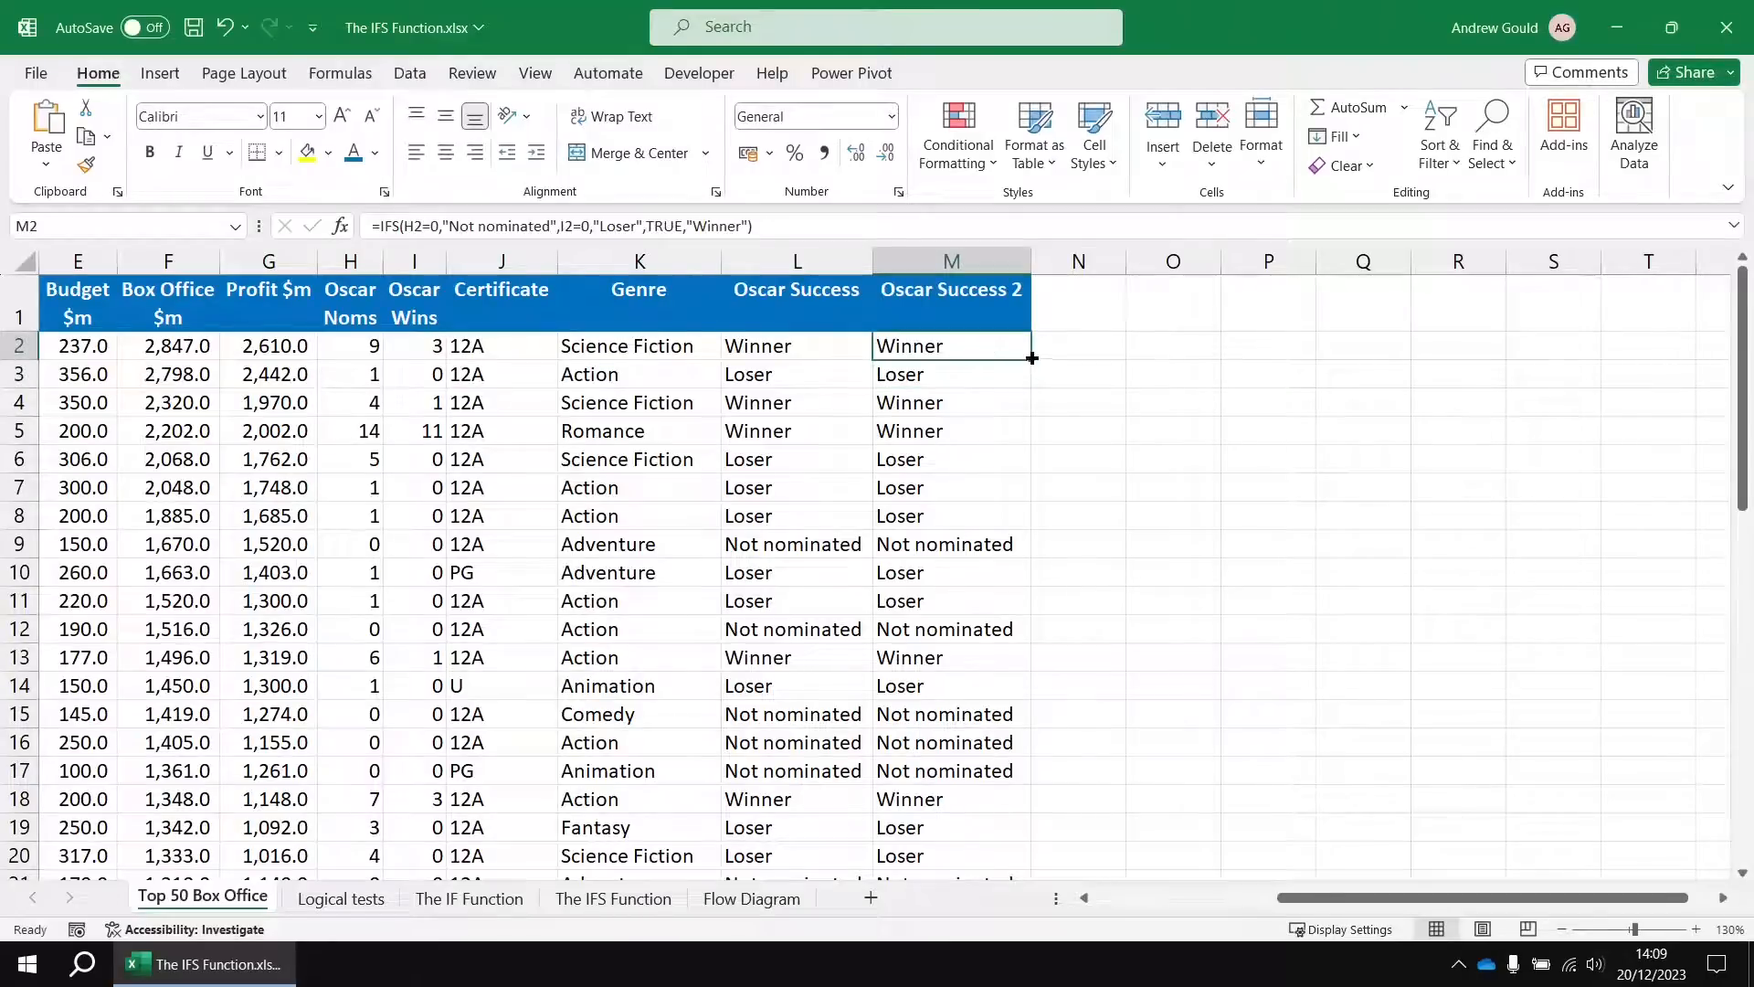
pyautogui.doubleClick(1033, 359)
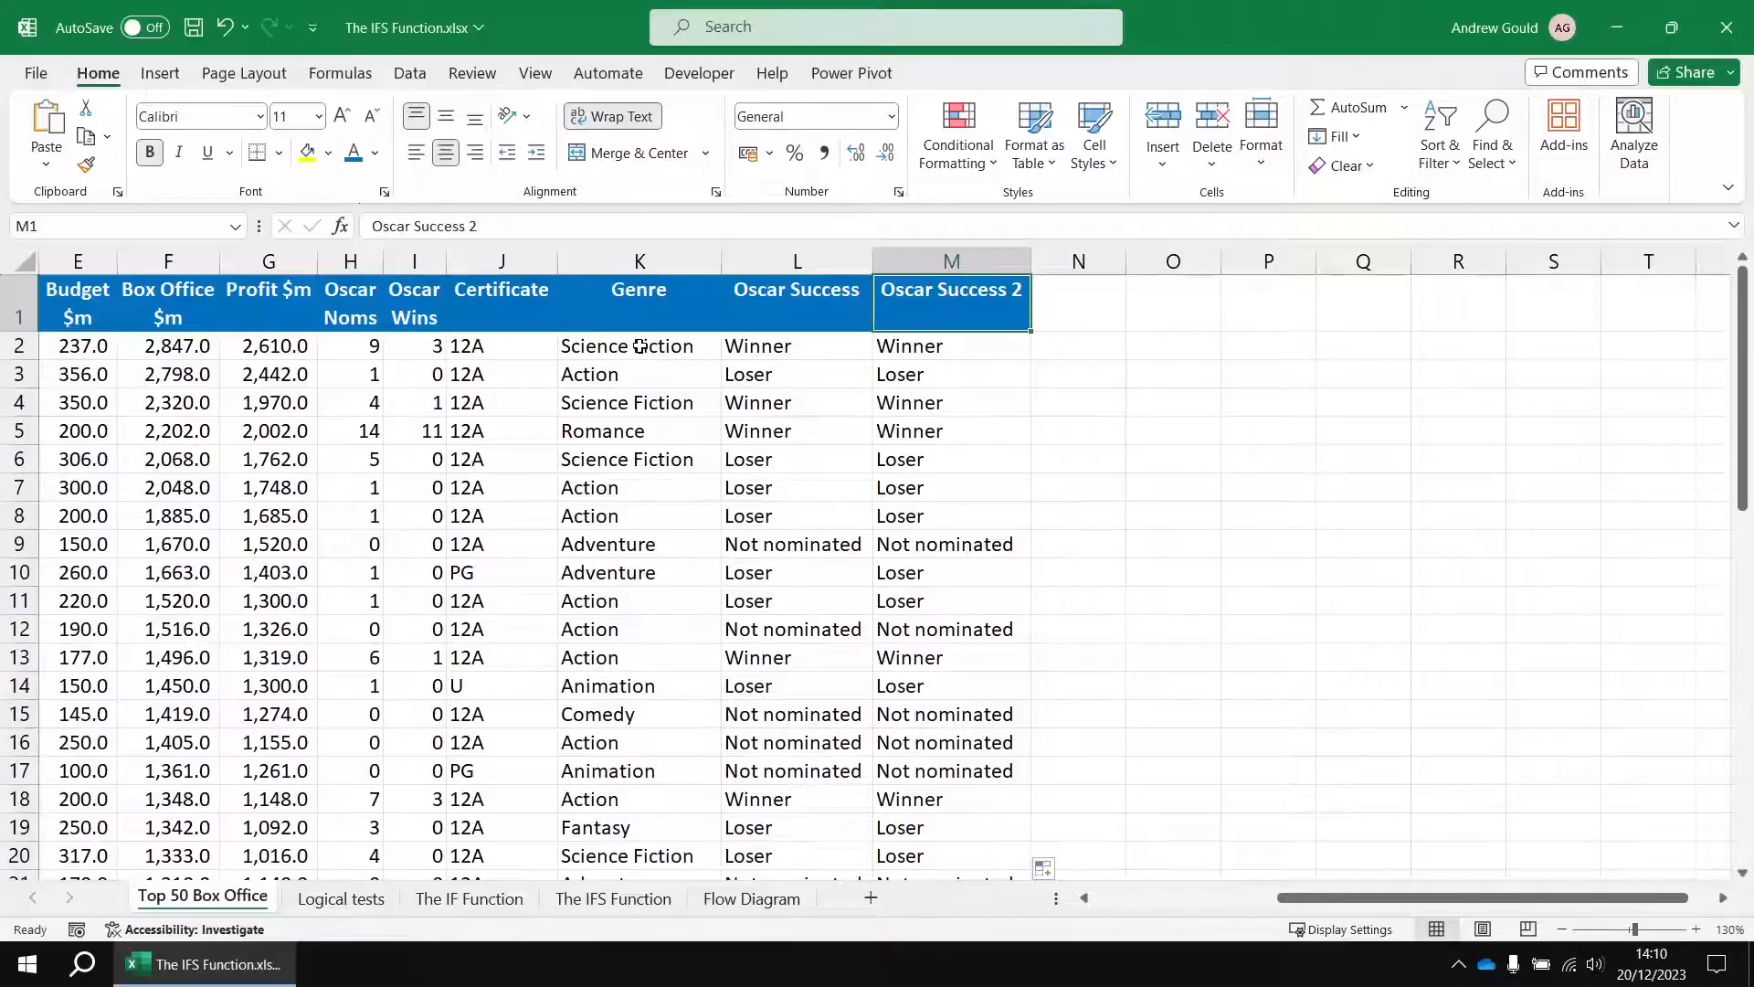
# Step: Add the header "Genre Rating" in N1, beside the Oscar Success 2 column
pyautogui.click(674, 429)
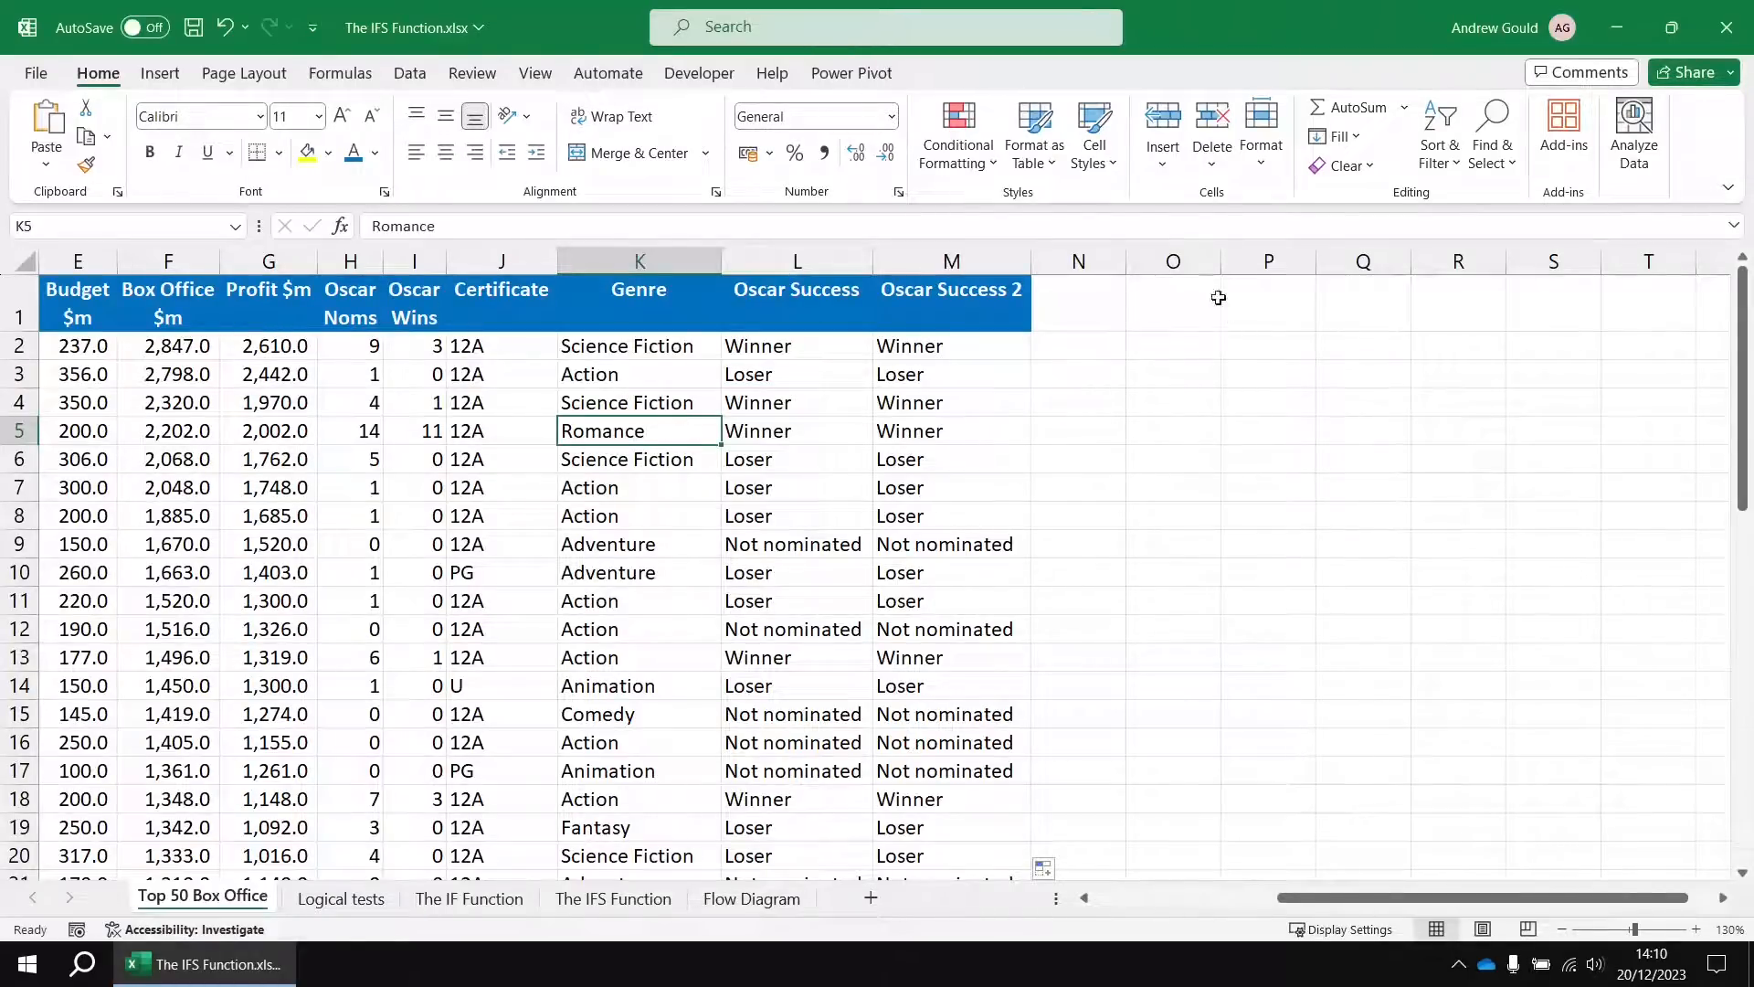
pyautogui.click(1101, 309)
pyautogui.write('G')
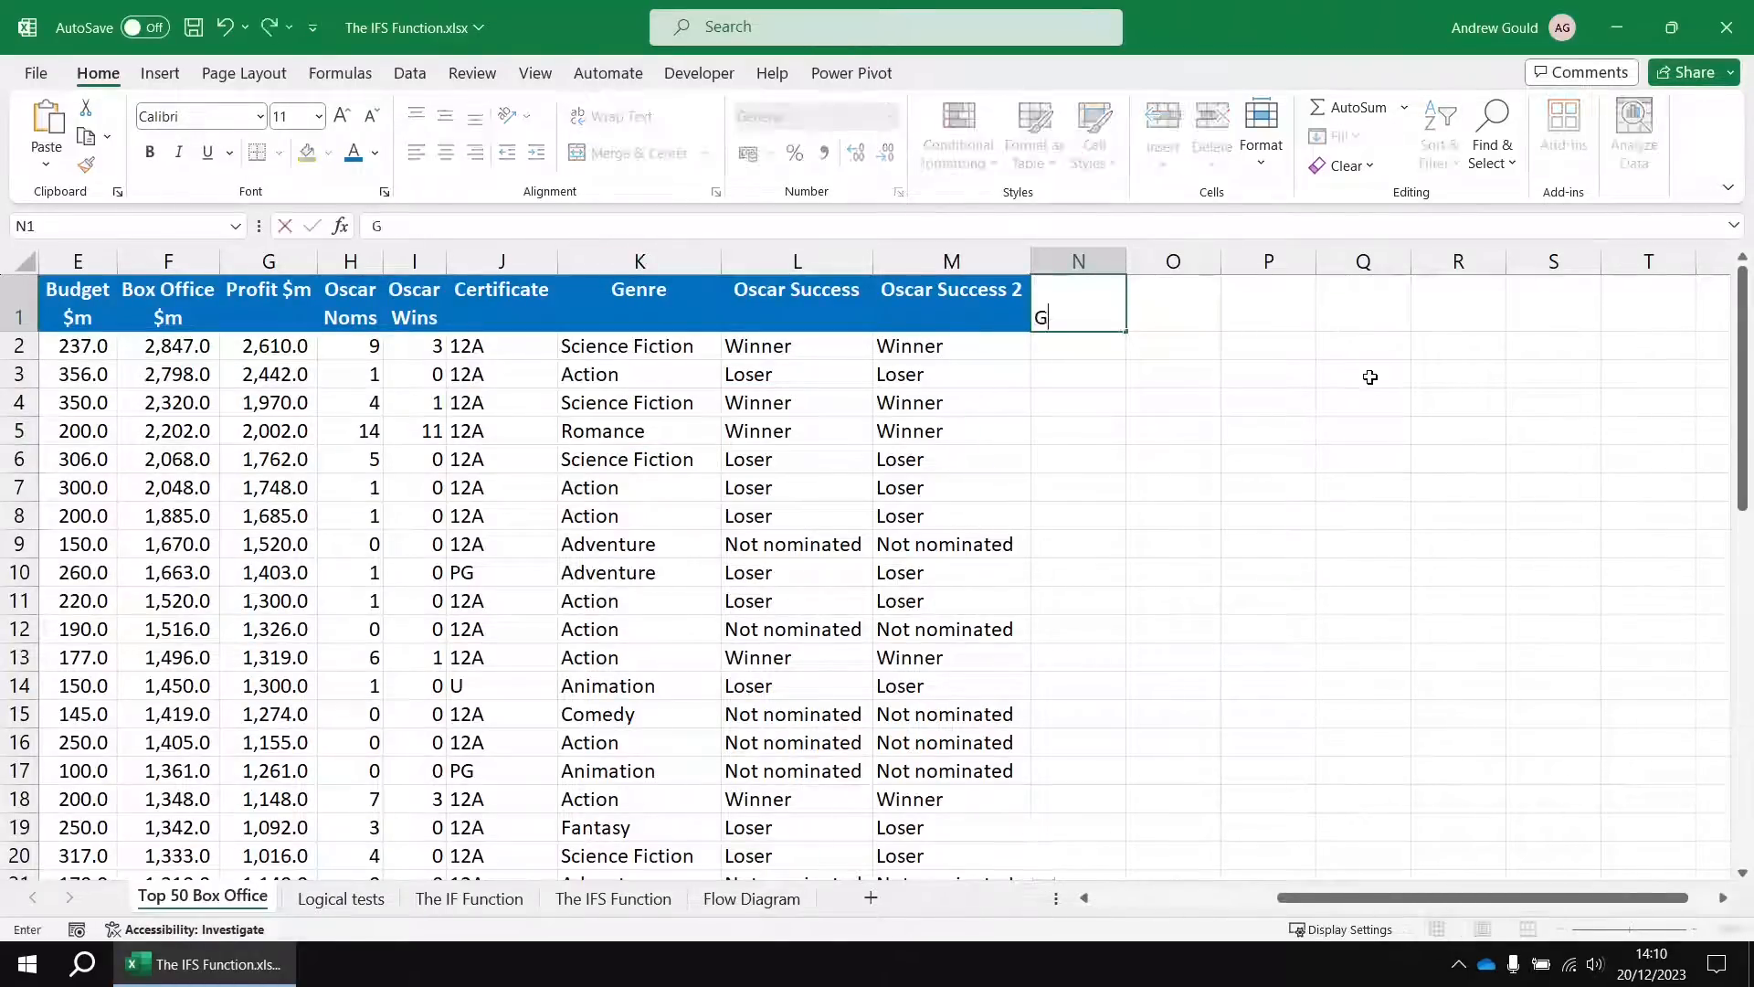
pyautogui.write('enre Rating')
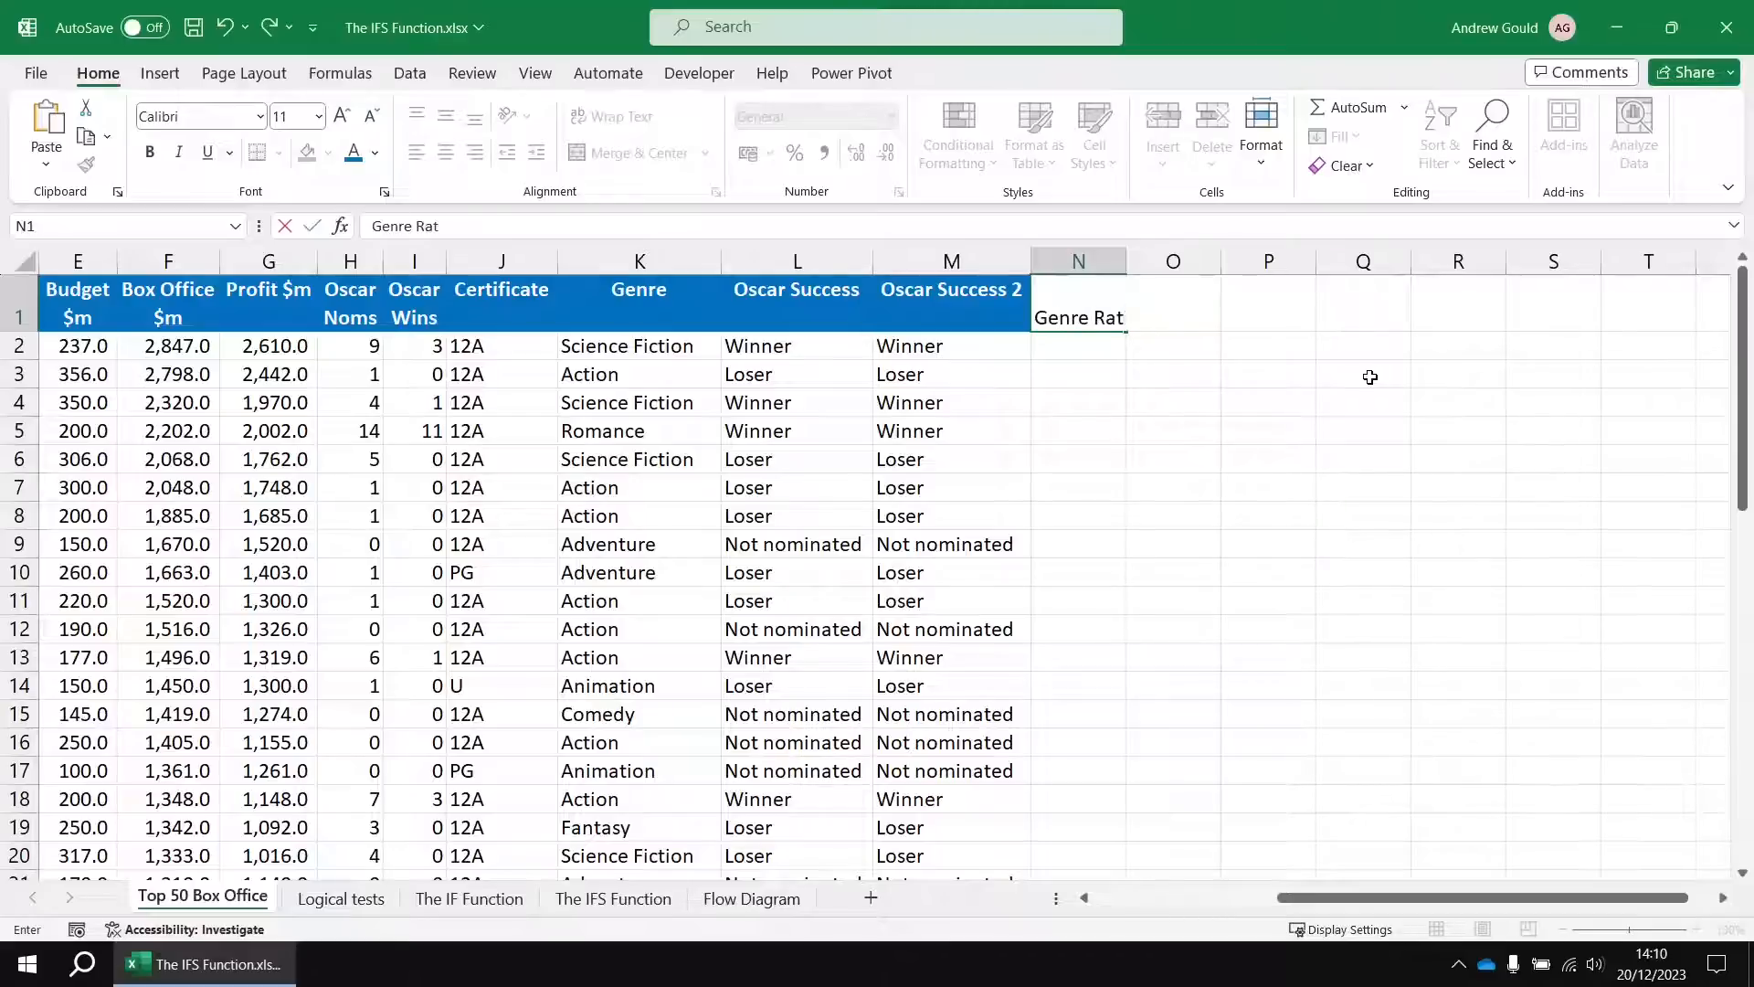
pyautogui.press('Return')
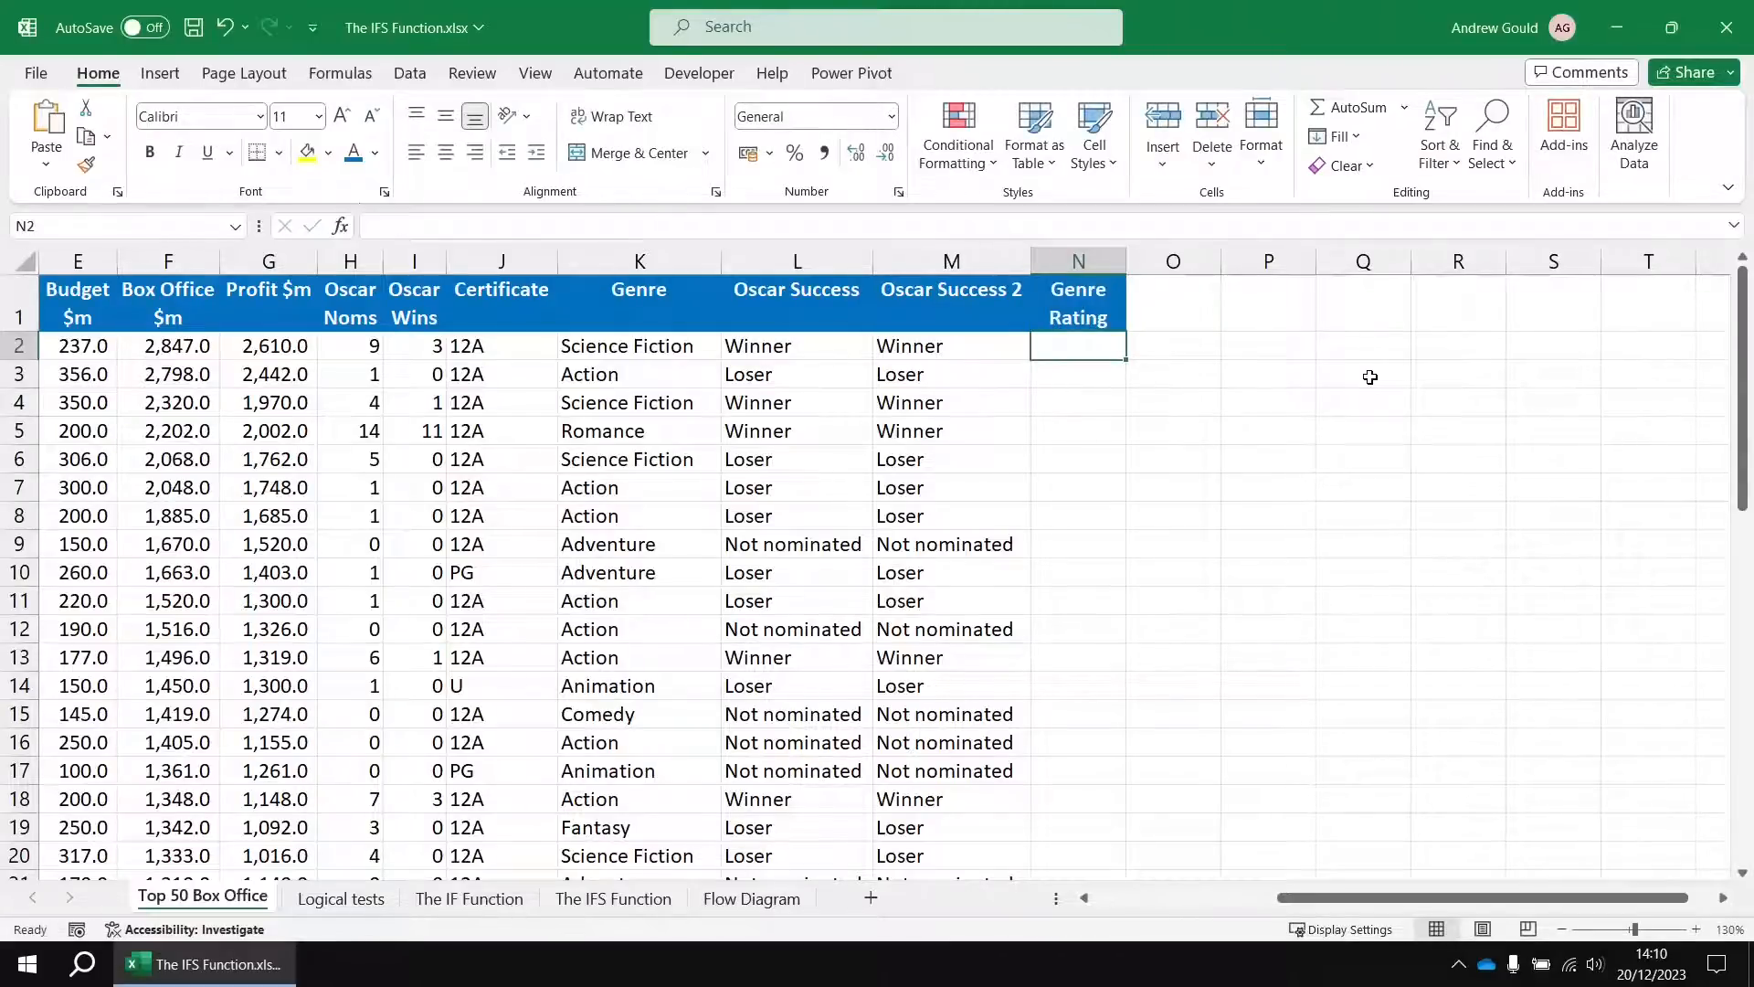
# Step: Start an IFS formula in N2 whose first test, K2="Science Fiction", returns "Best"
pyautogui.write('=ifs')
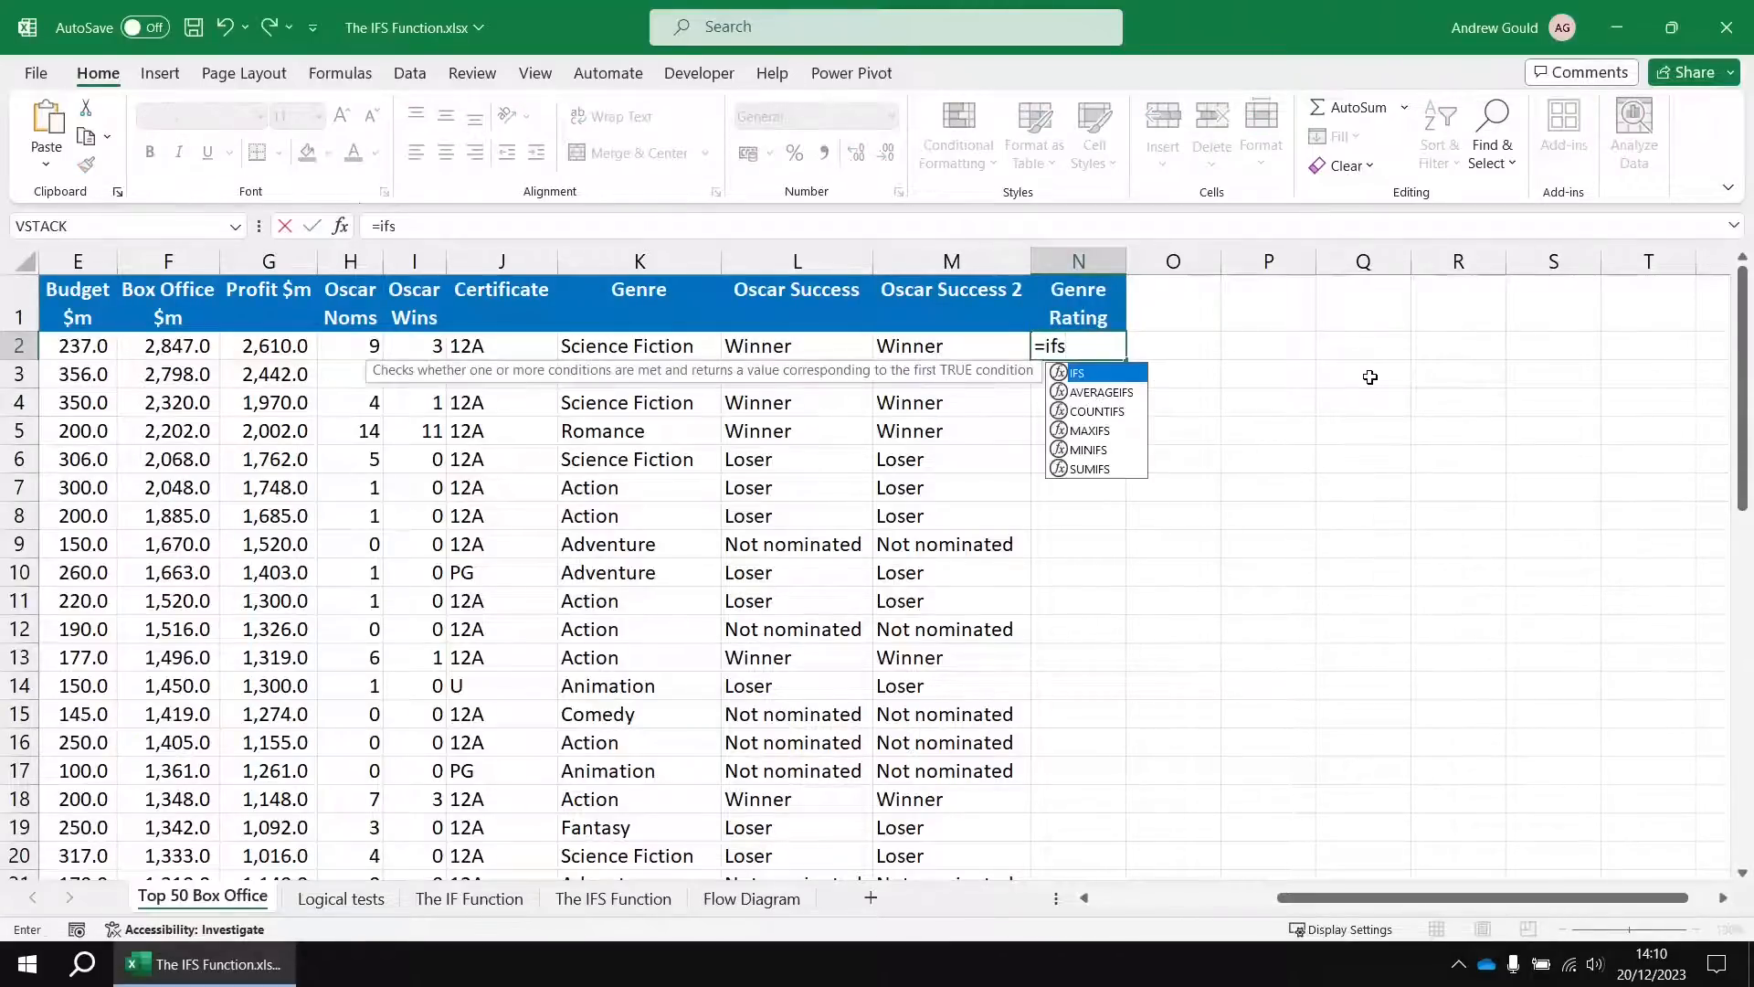
pyautogui.press('Tab')
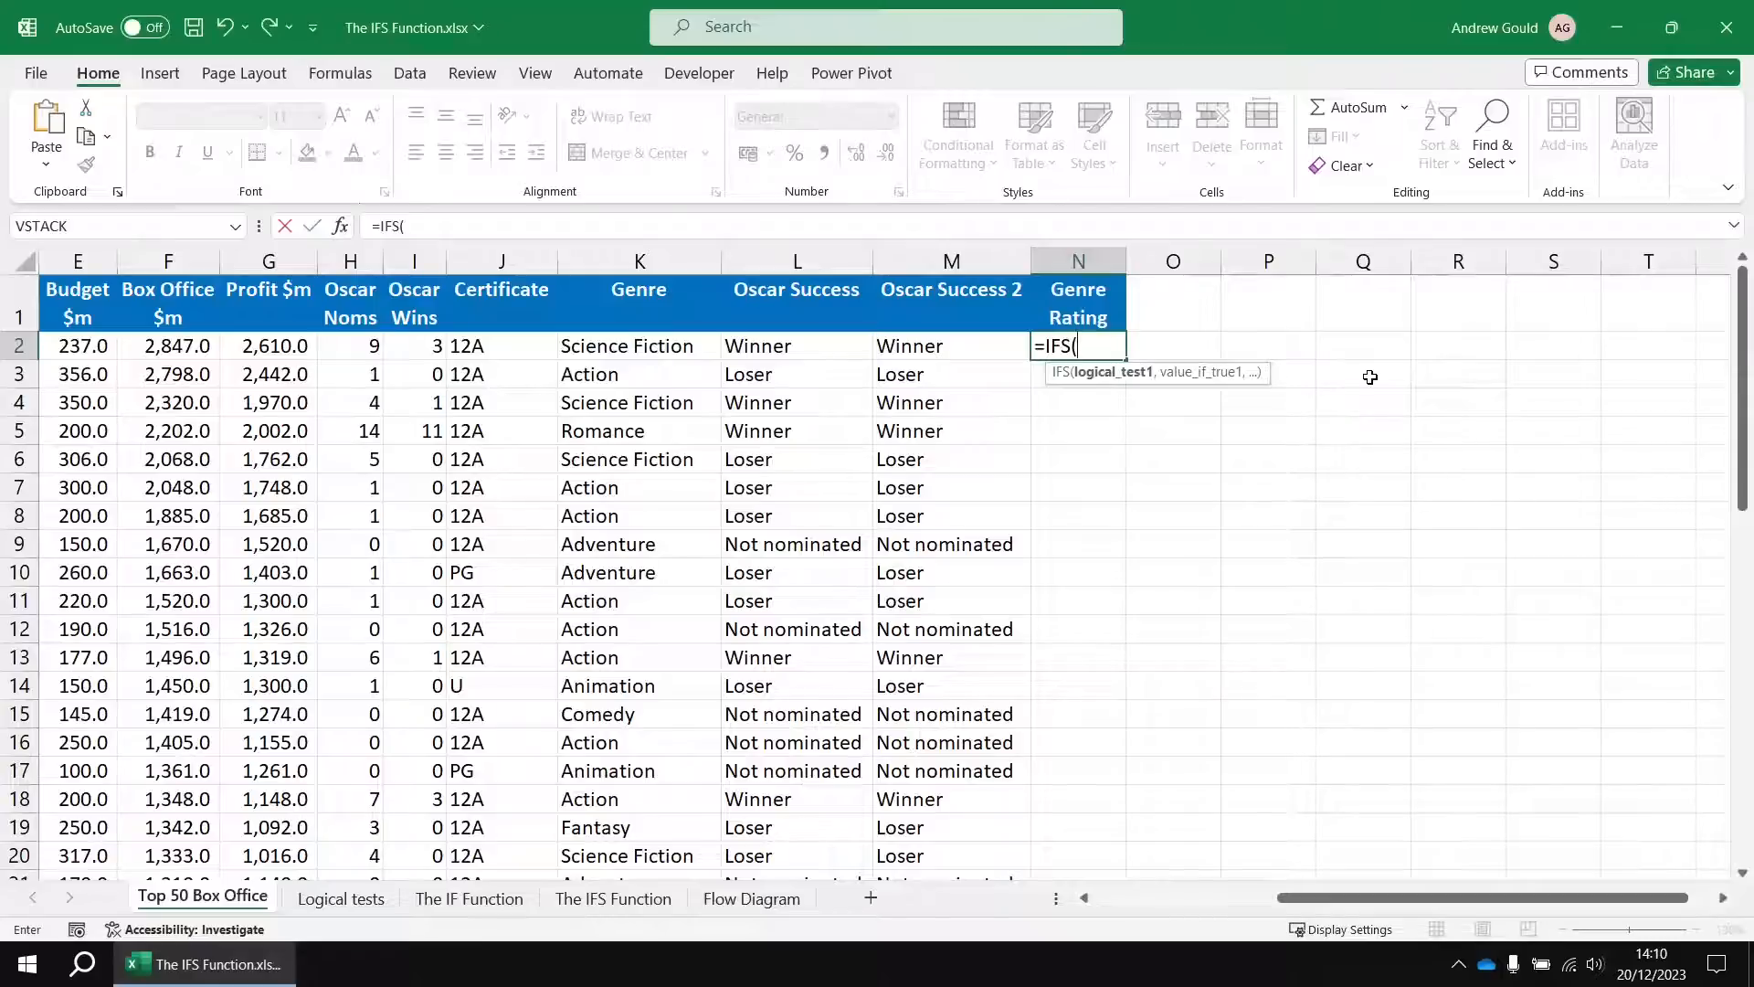
pyautogui.write('K2')
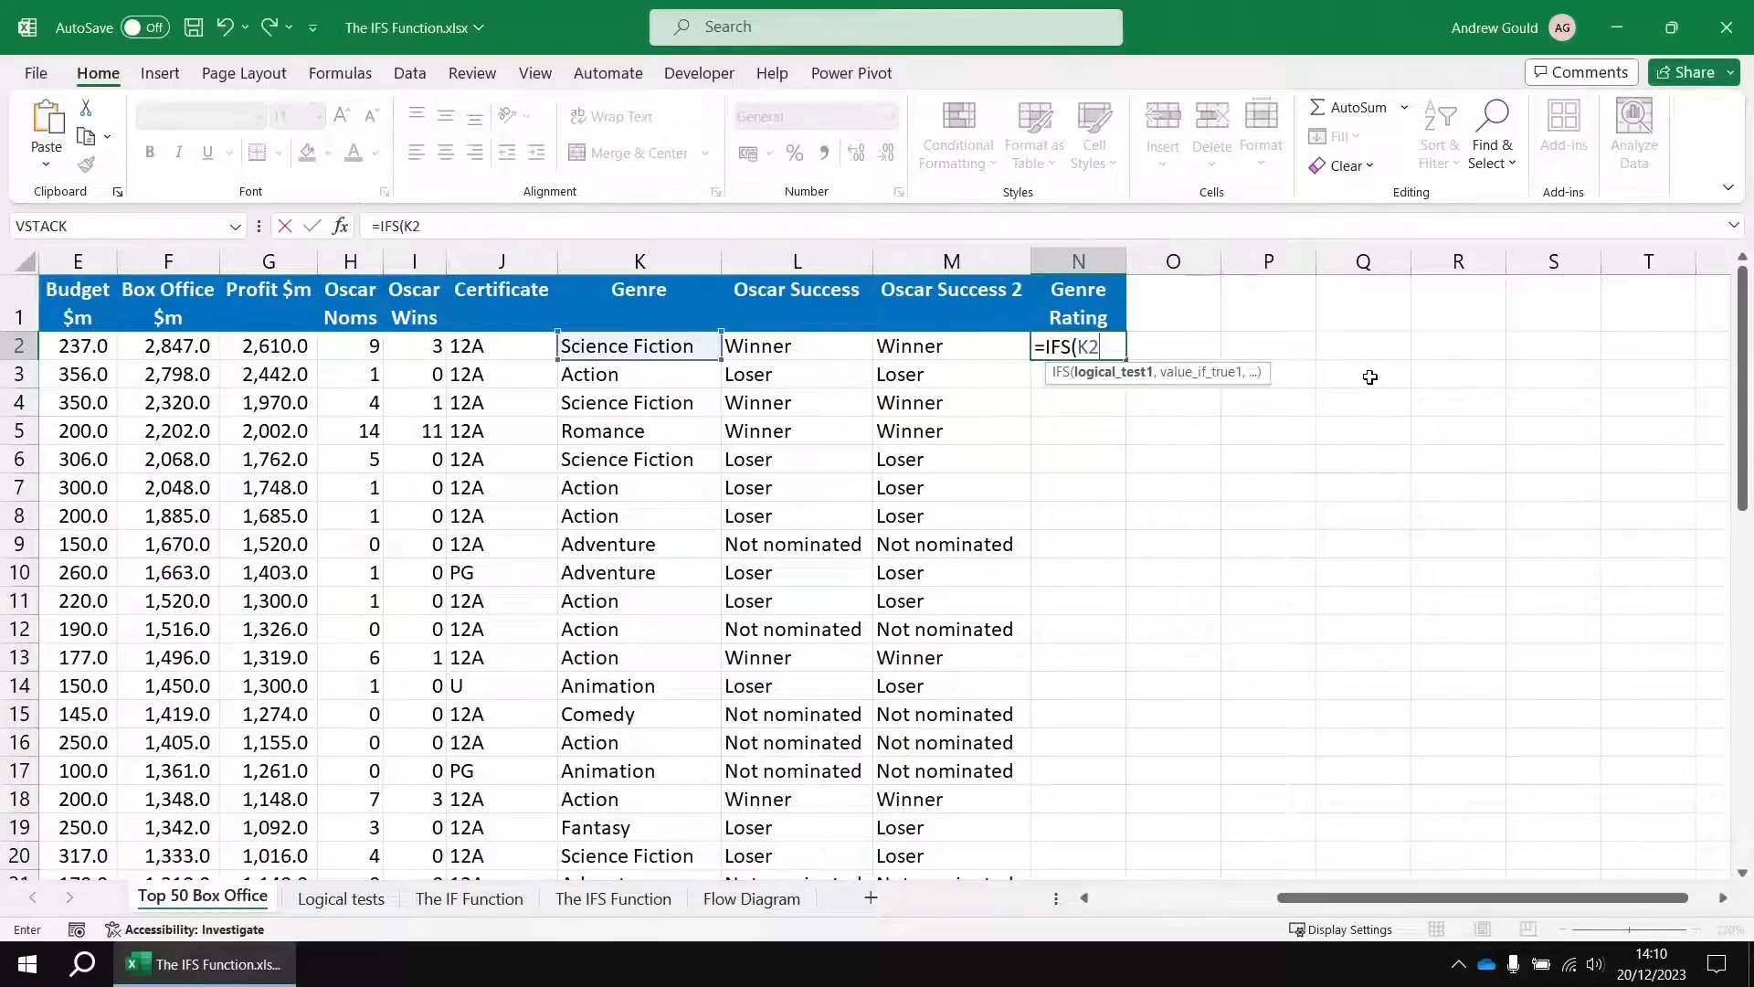
pyautogui.write('="Science')
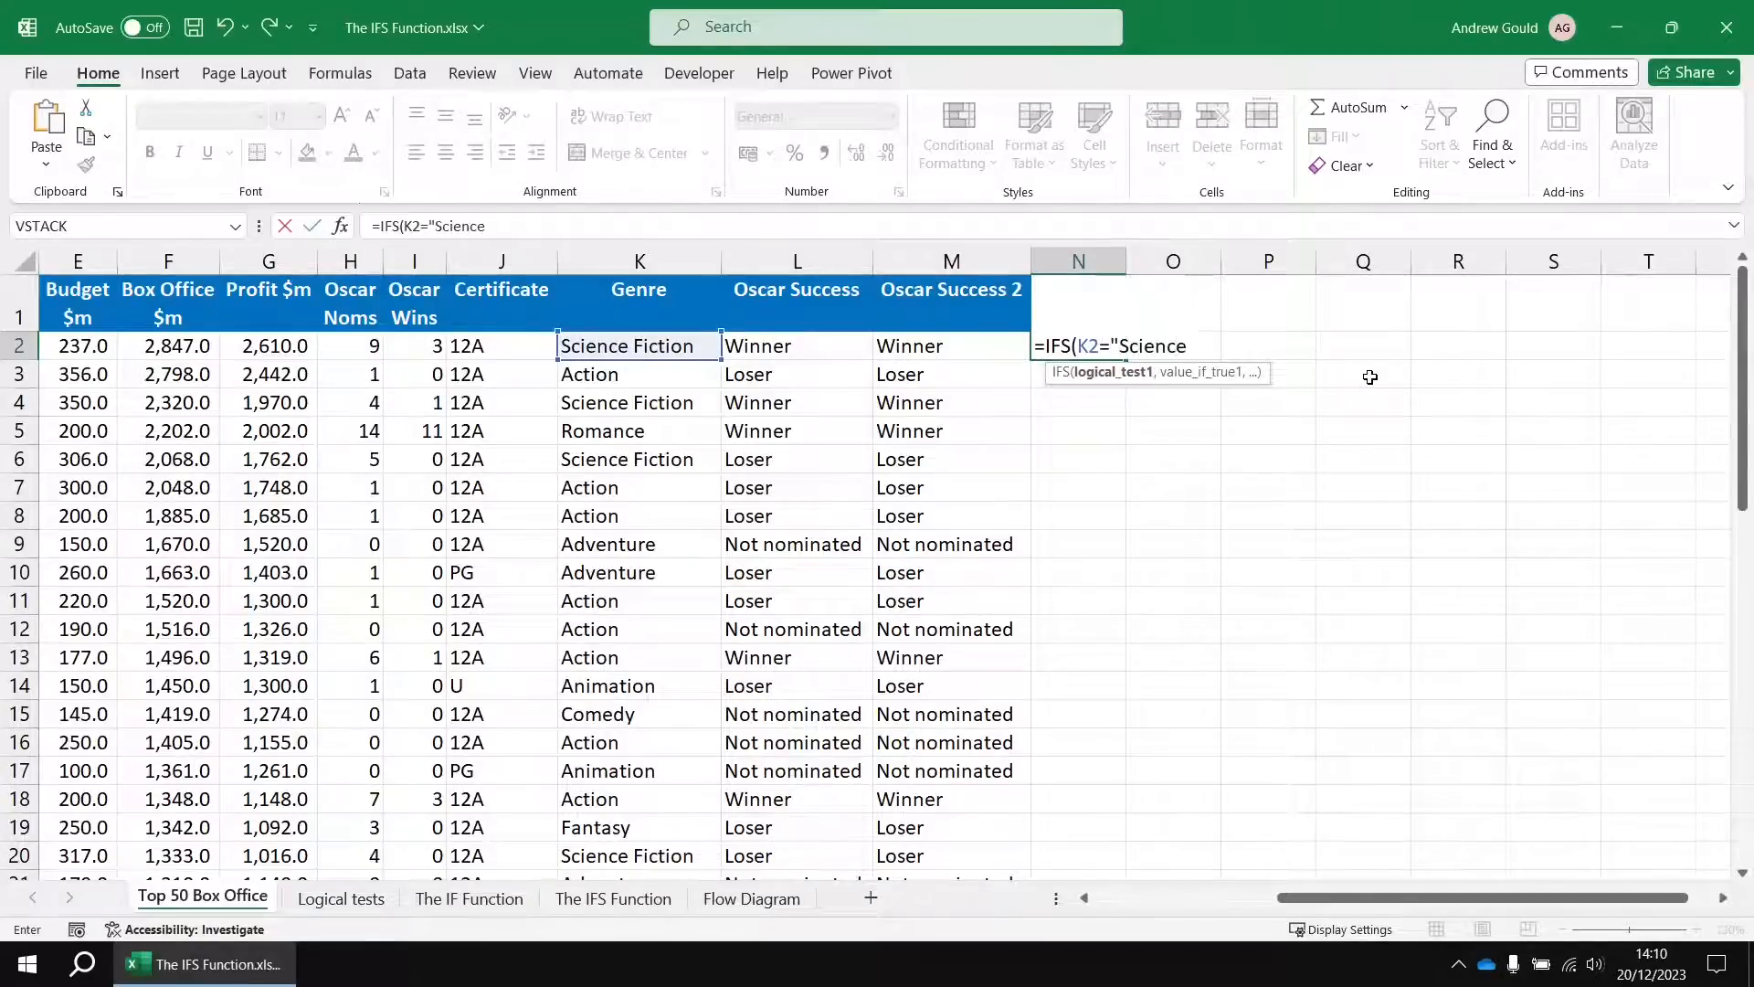
pyautogui.write(' Fiction","Beset')
pyautogui.press('BackSpace')
pyautogui.press('BackSpace')
pyautogui.write('t",')
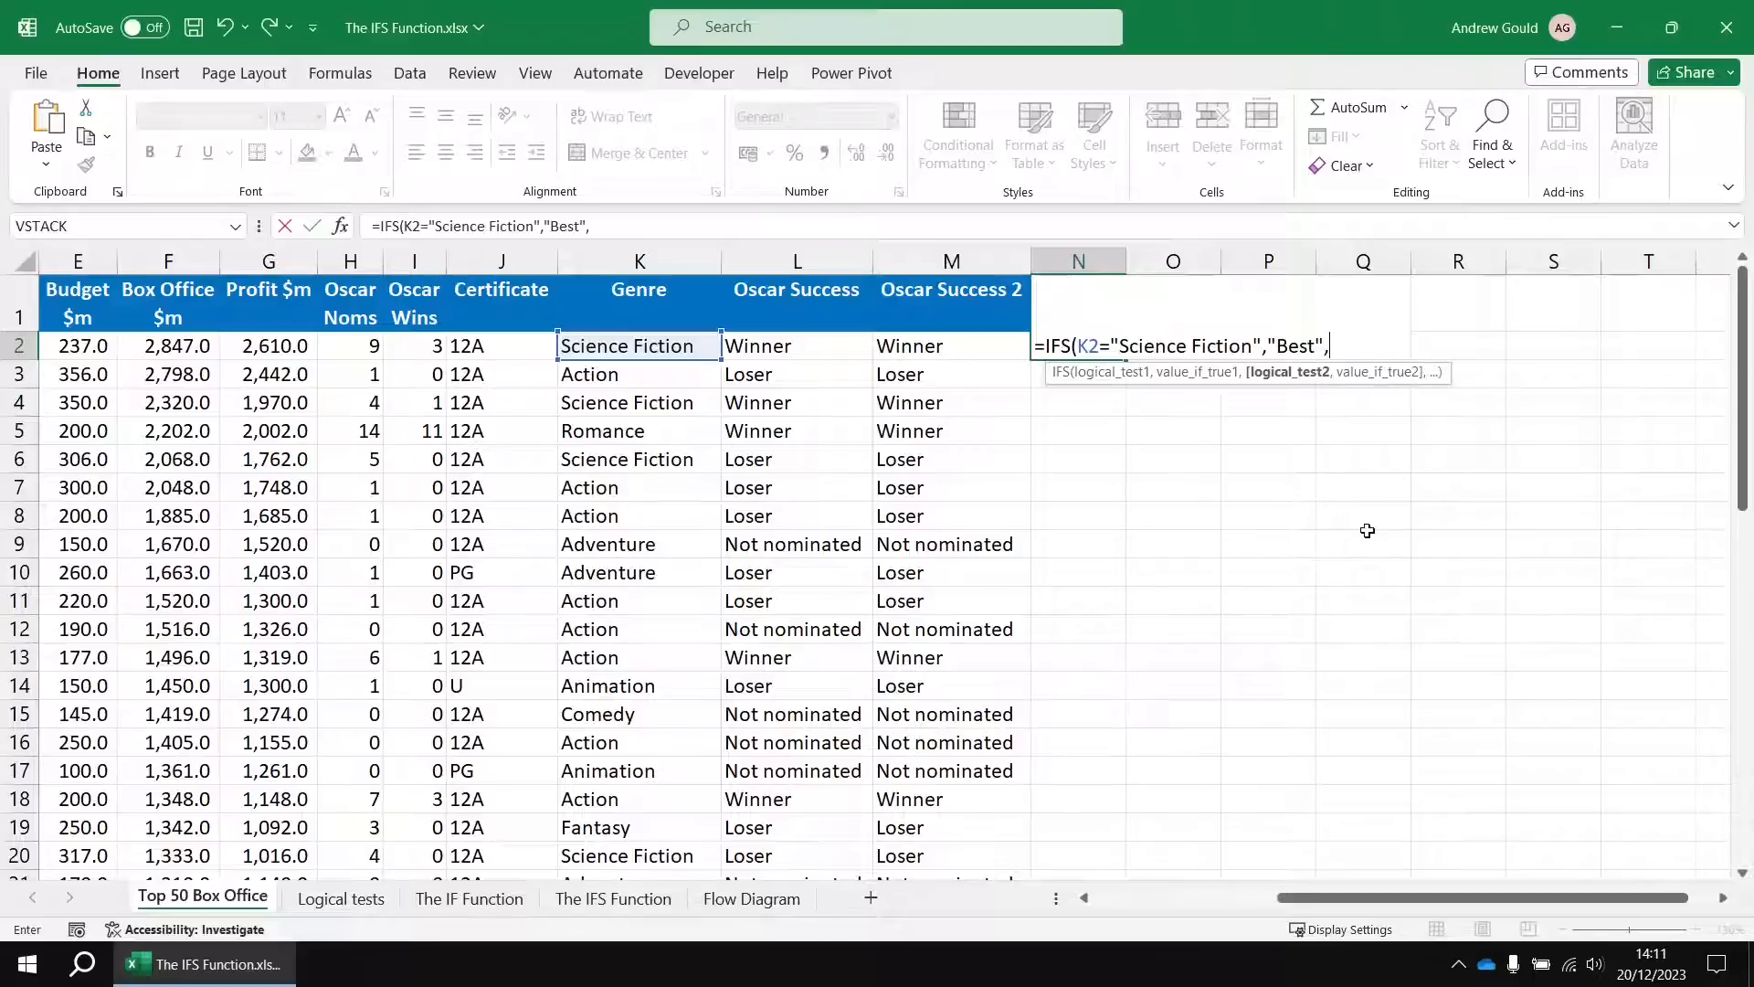
# Step: Complete the N2 formula with K2="Romance" returning "Worst" and a TRUE catch-all returning "Anything Else"
pyautogui.write('K2="Romance","Wo')
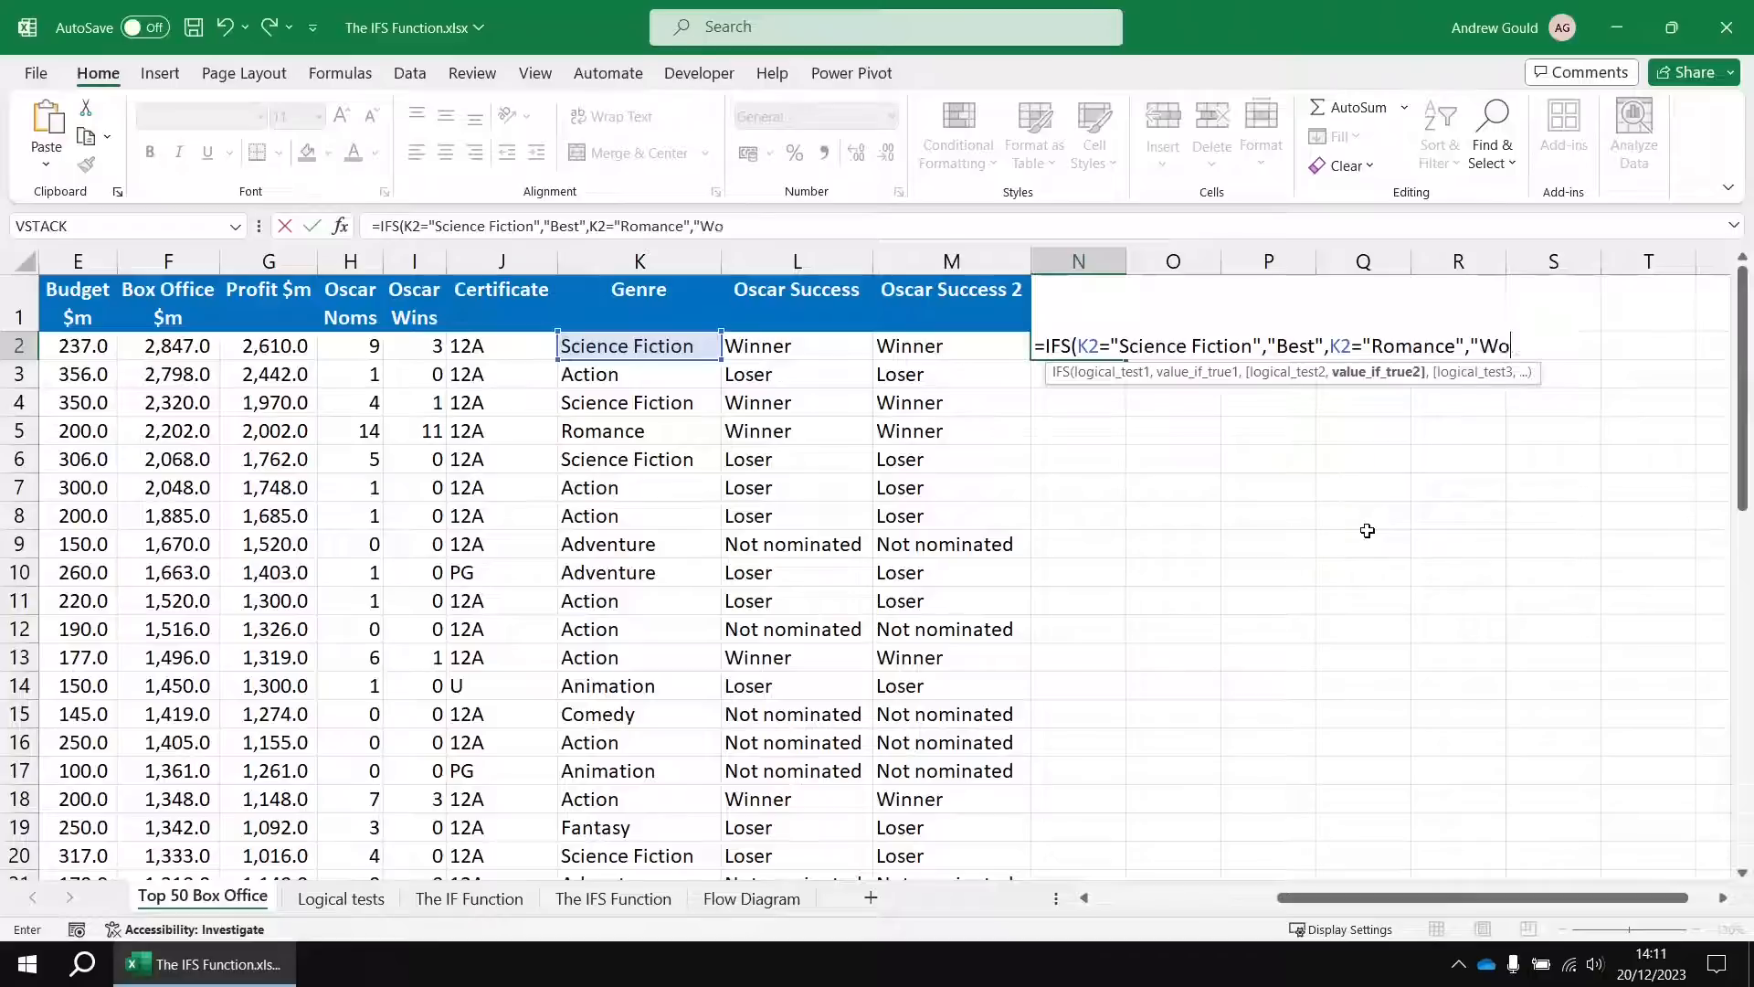
pyautogui.write('rst",')
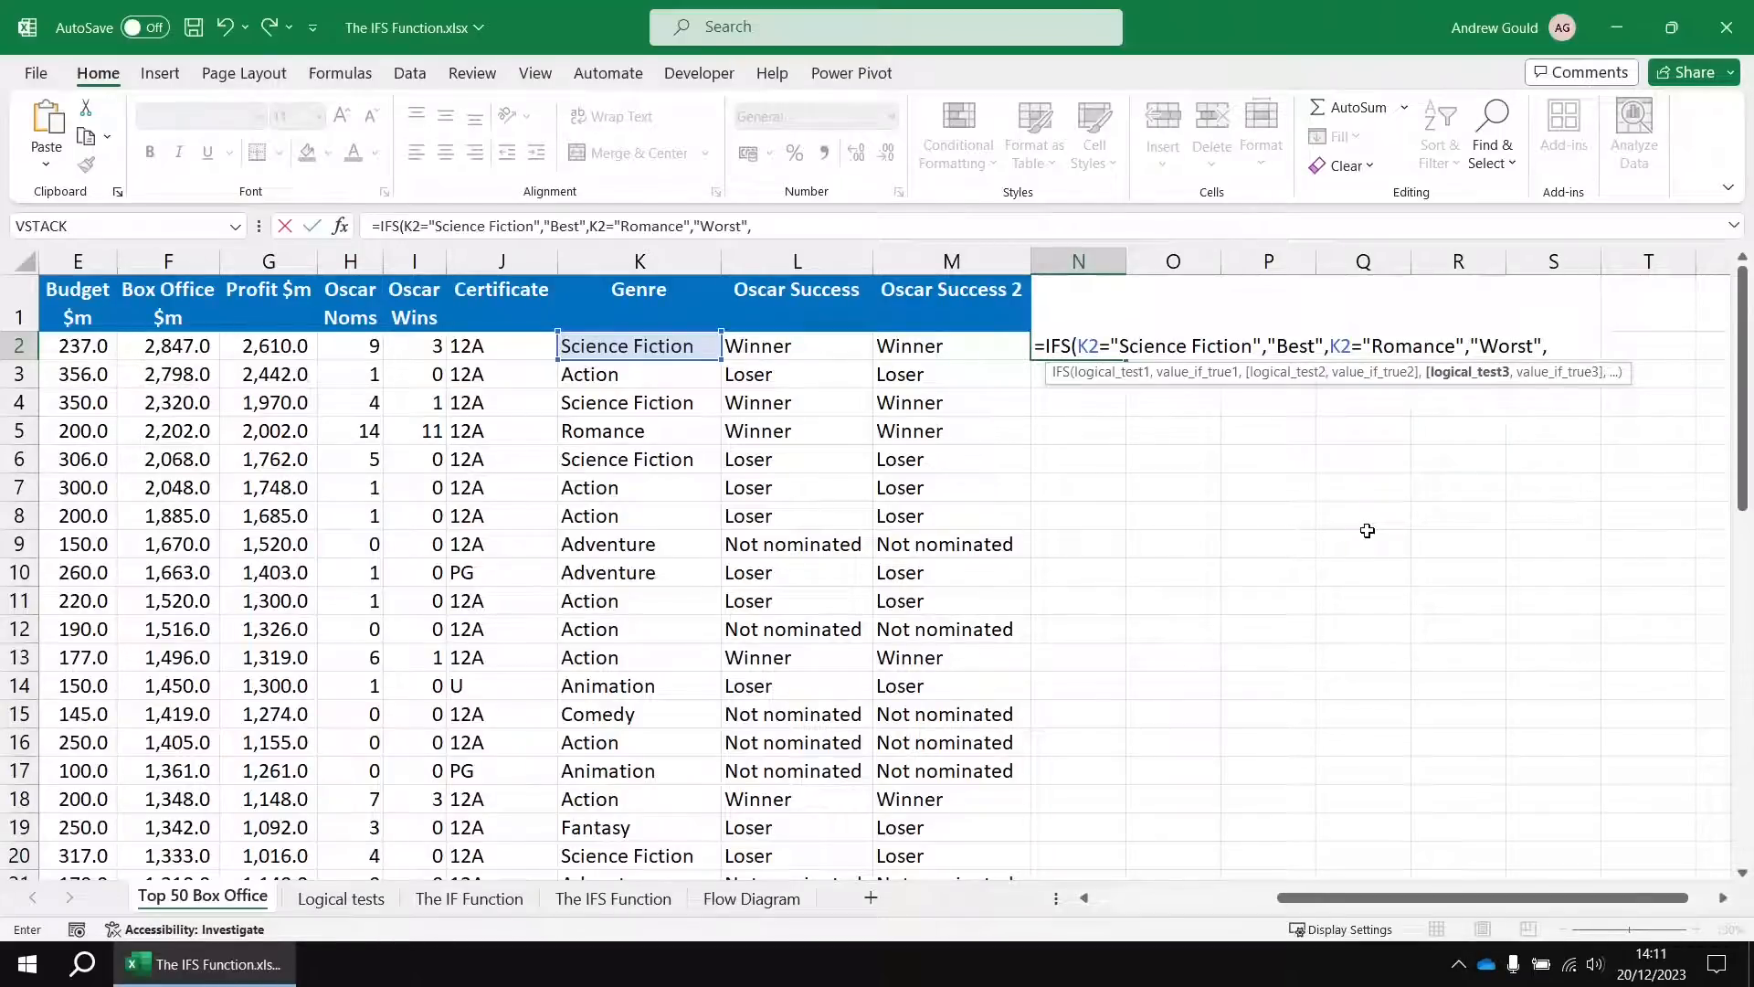
pyautogui.write('TRUE')
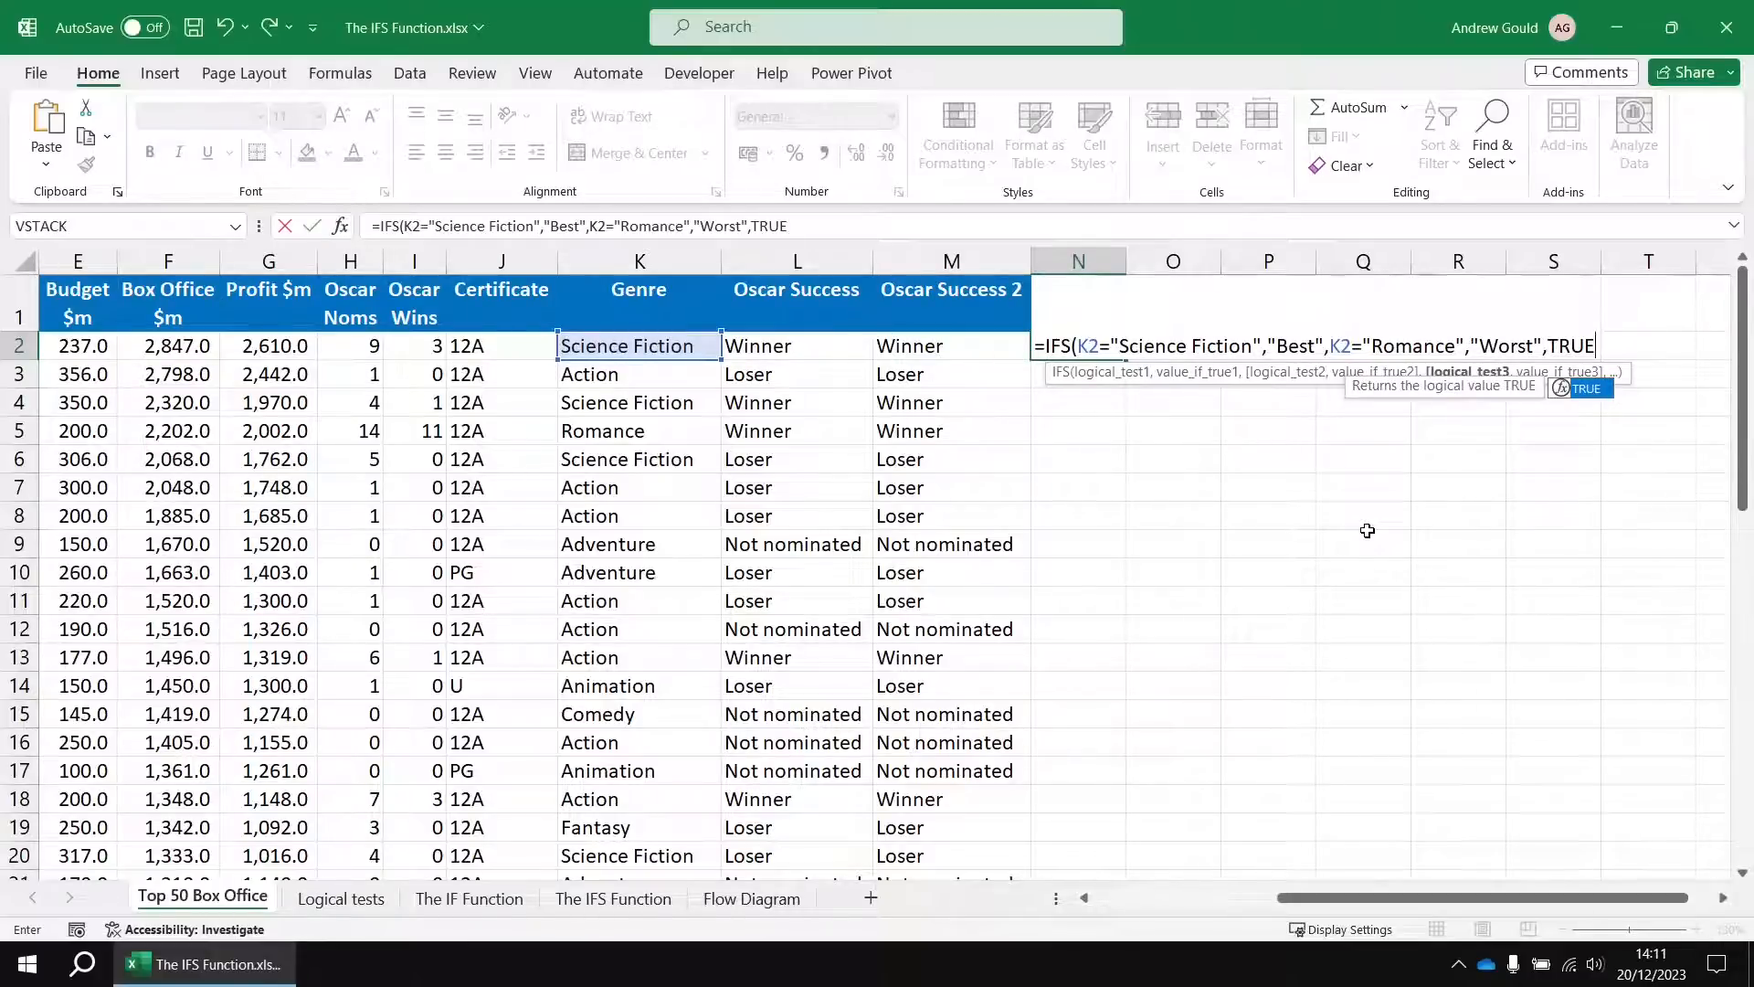
pyautogui.write(',"')
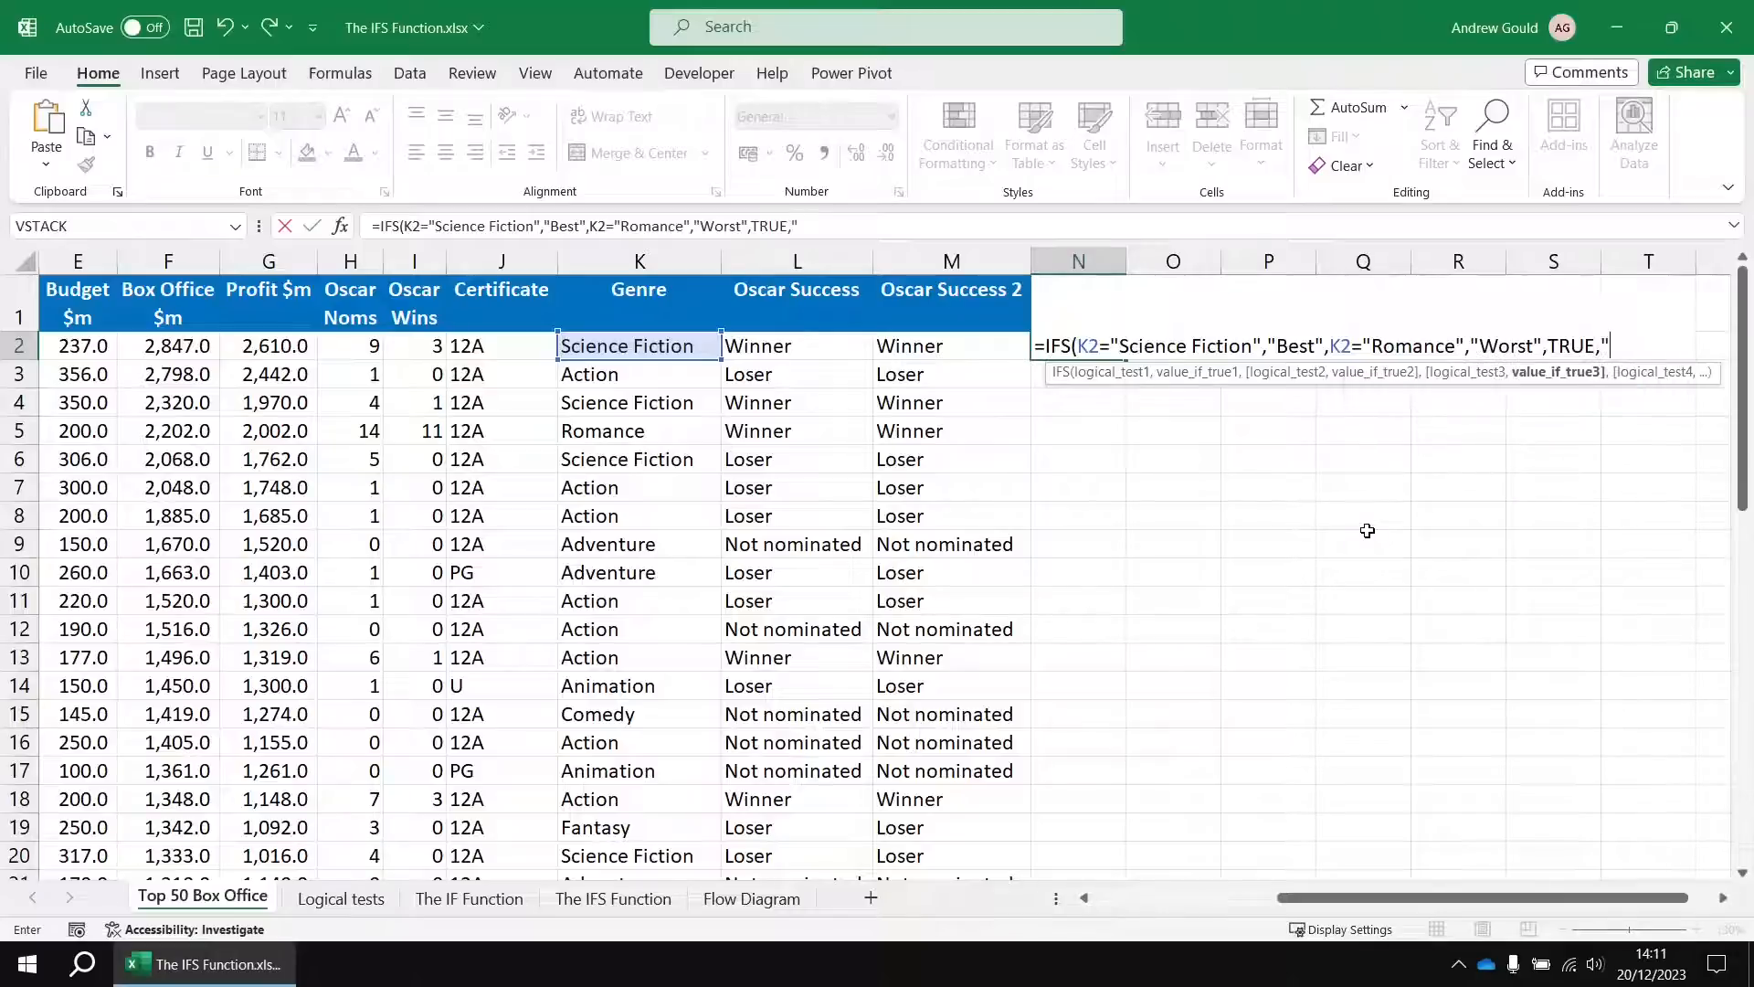
pyautogui.write('Anything Else")')
pyautogui.press('Return')
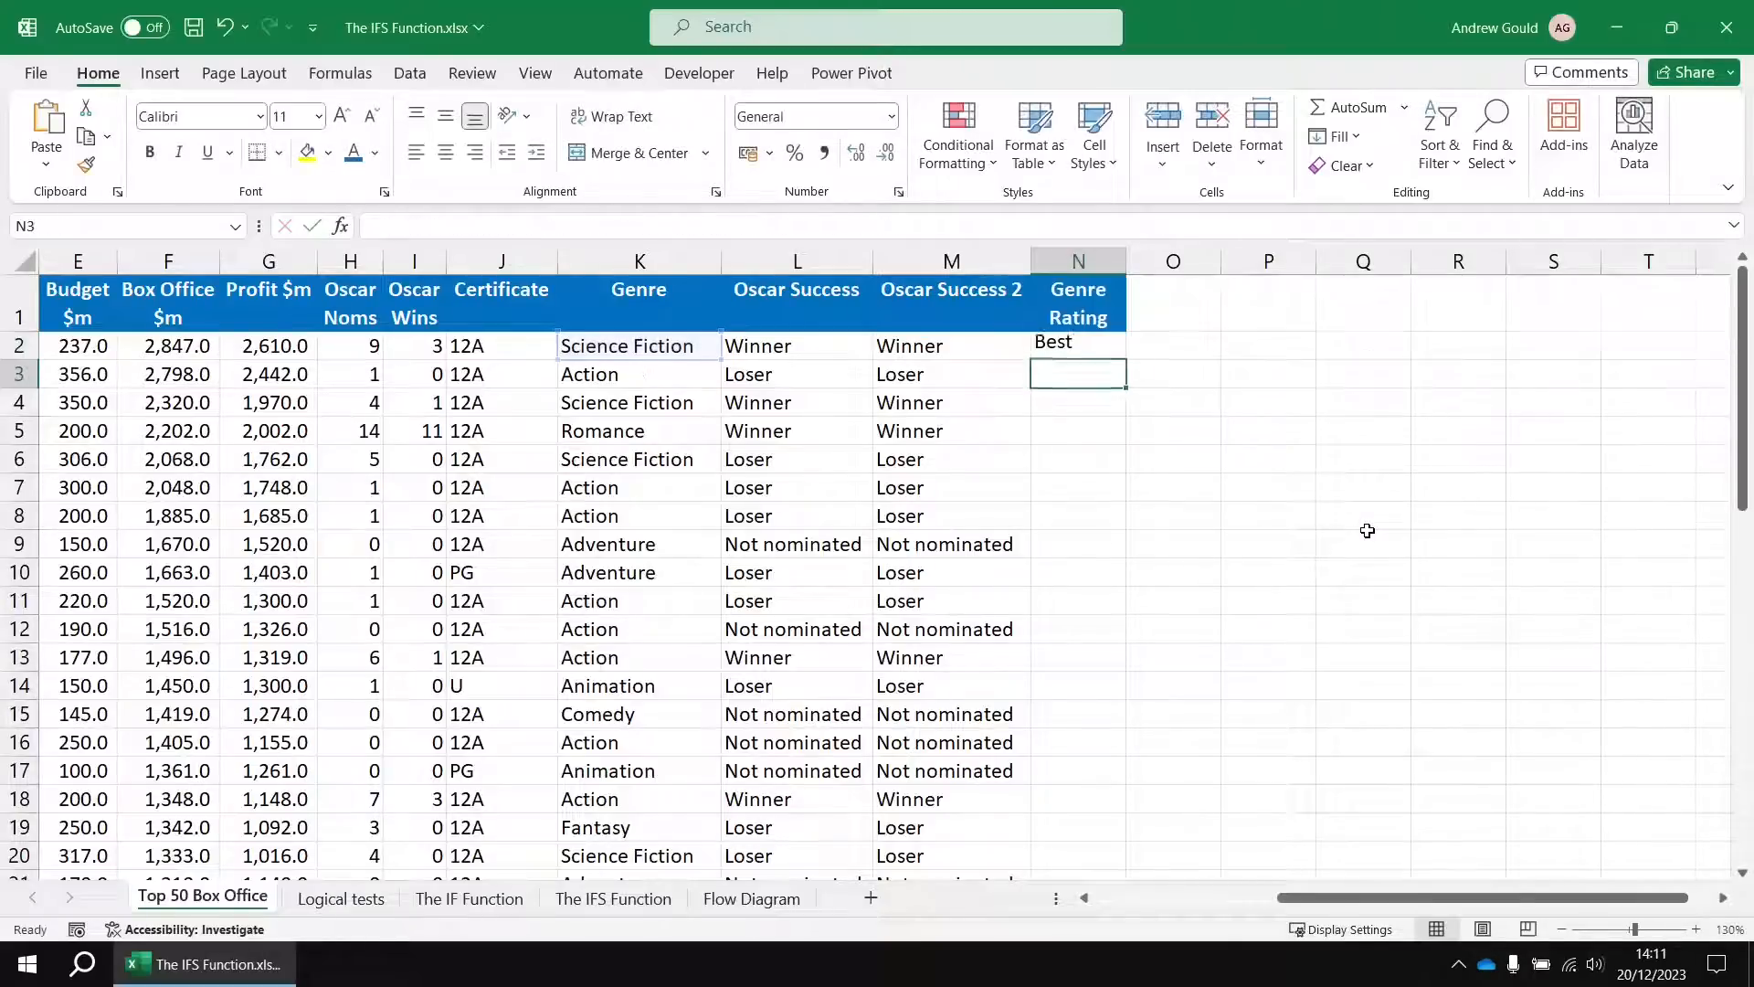
# Step: Fill the N2 formula down the Genre Rating column and widen column N to fit its text
pyautogui.click(1108, 351)
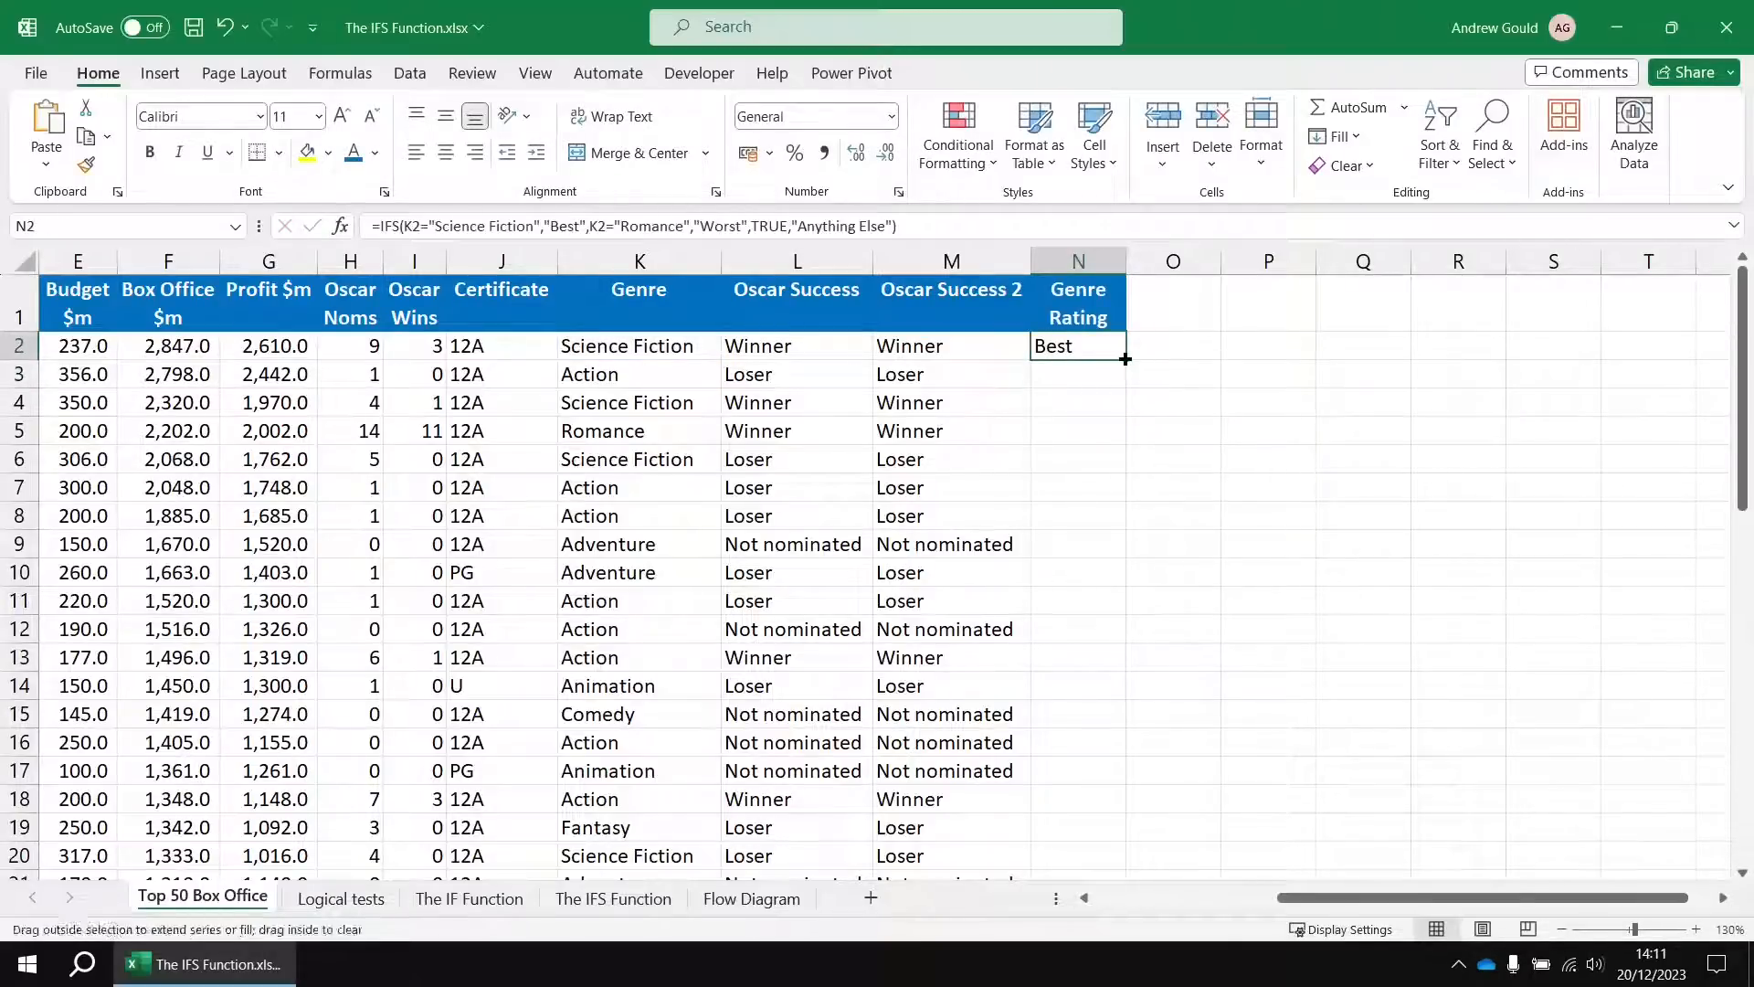
pyautogui.doubleClick(1117, 361)
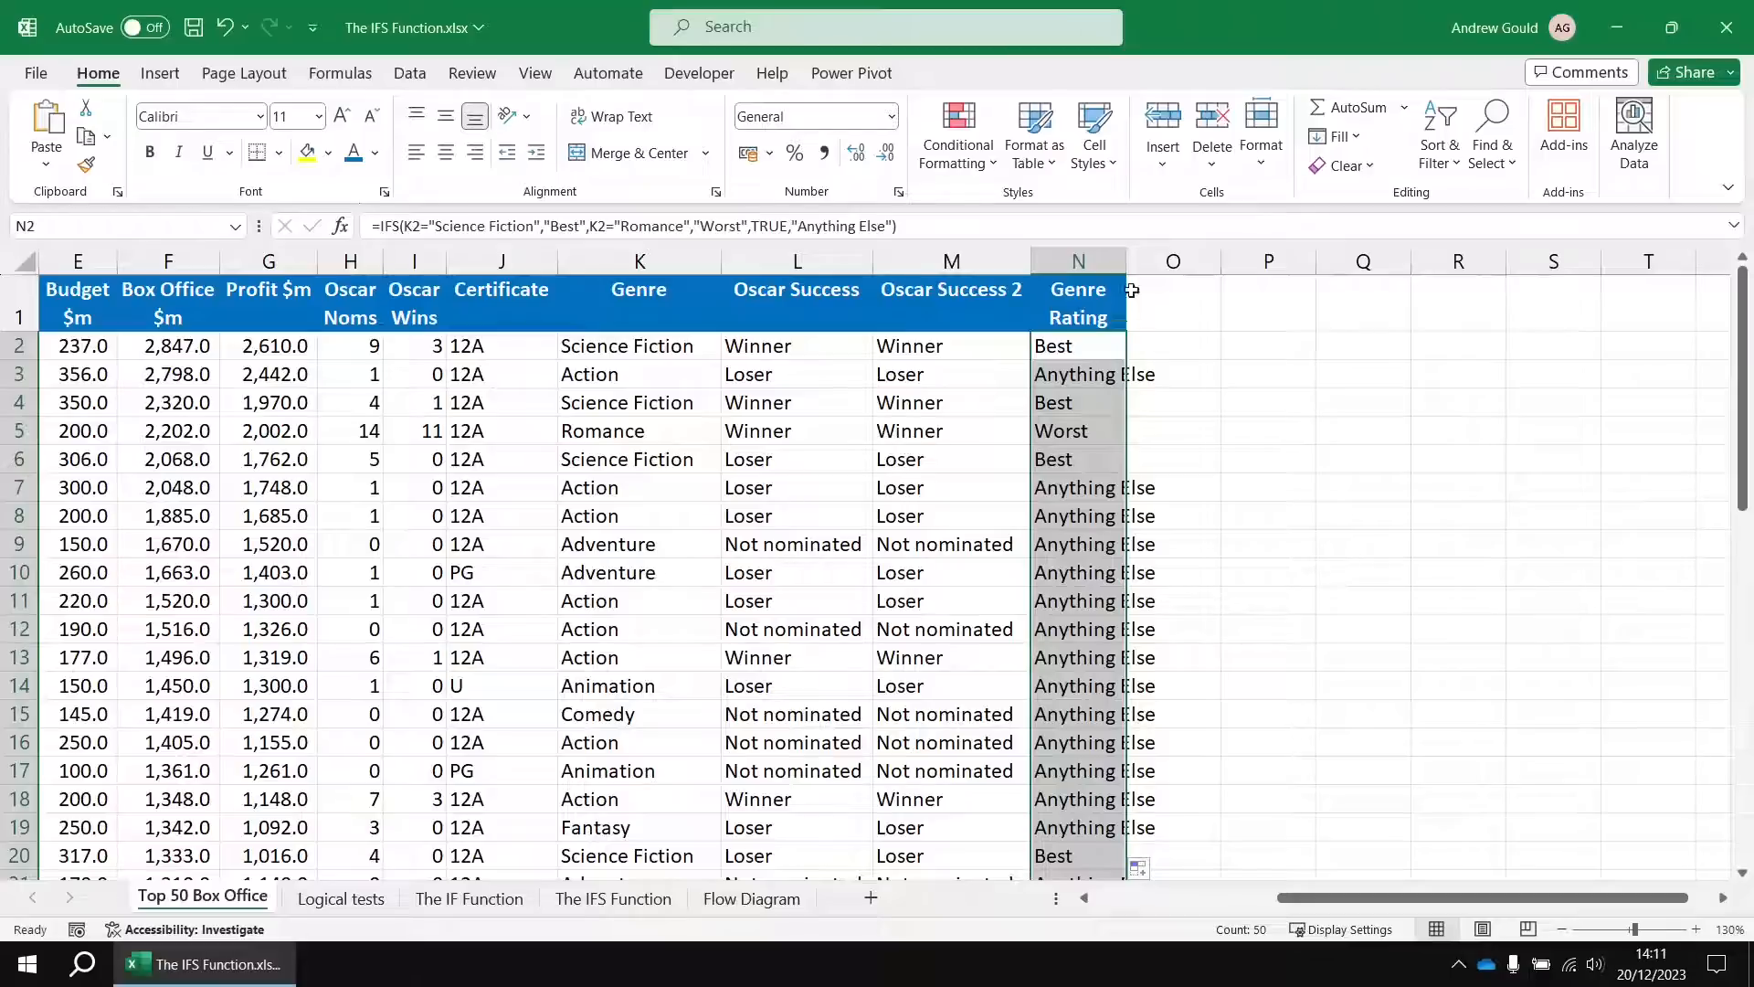
pyautogui.moveTo(1127, 262); pyautogui.dragTo(1167, 262)
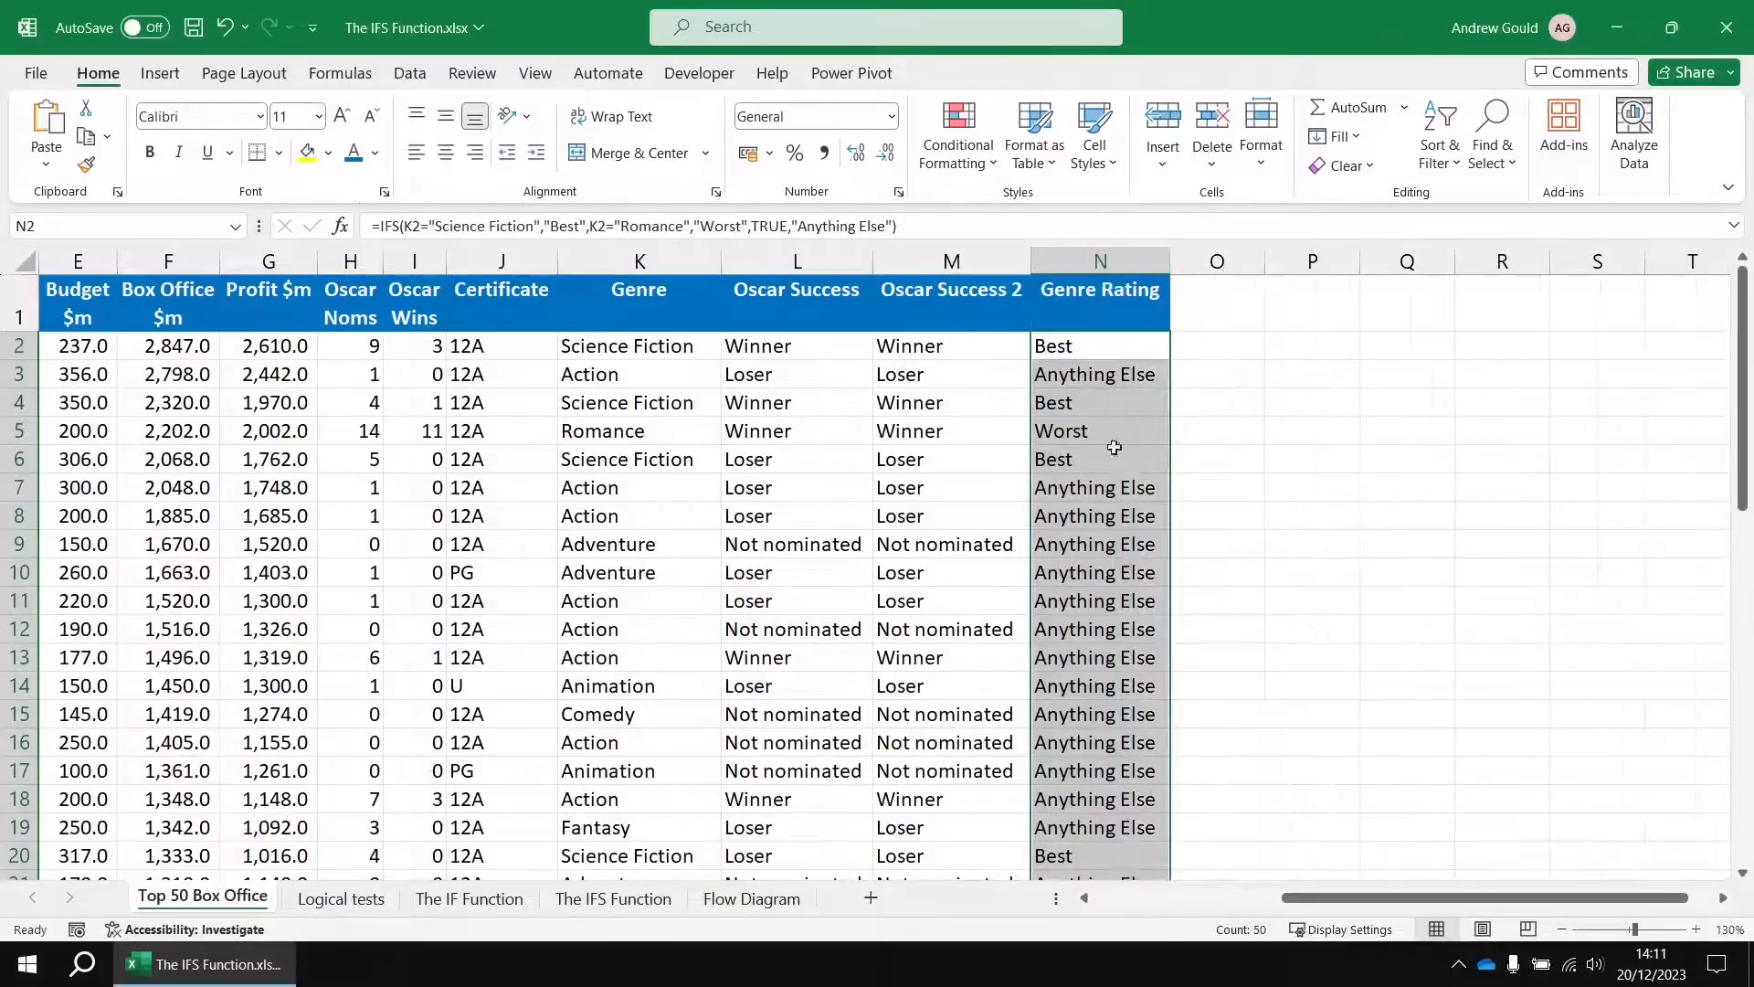
# Step: Check the Genre Rating results against the genres of the Romance film in row 5 and the Action films in rows 7 and 8
pyautogui.click(1133, 444)
pyautogui.click(658, 445)
pyautogui.click(1088, 429)
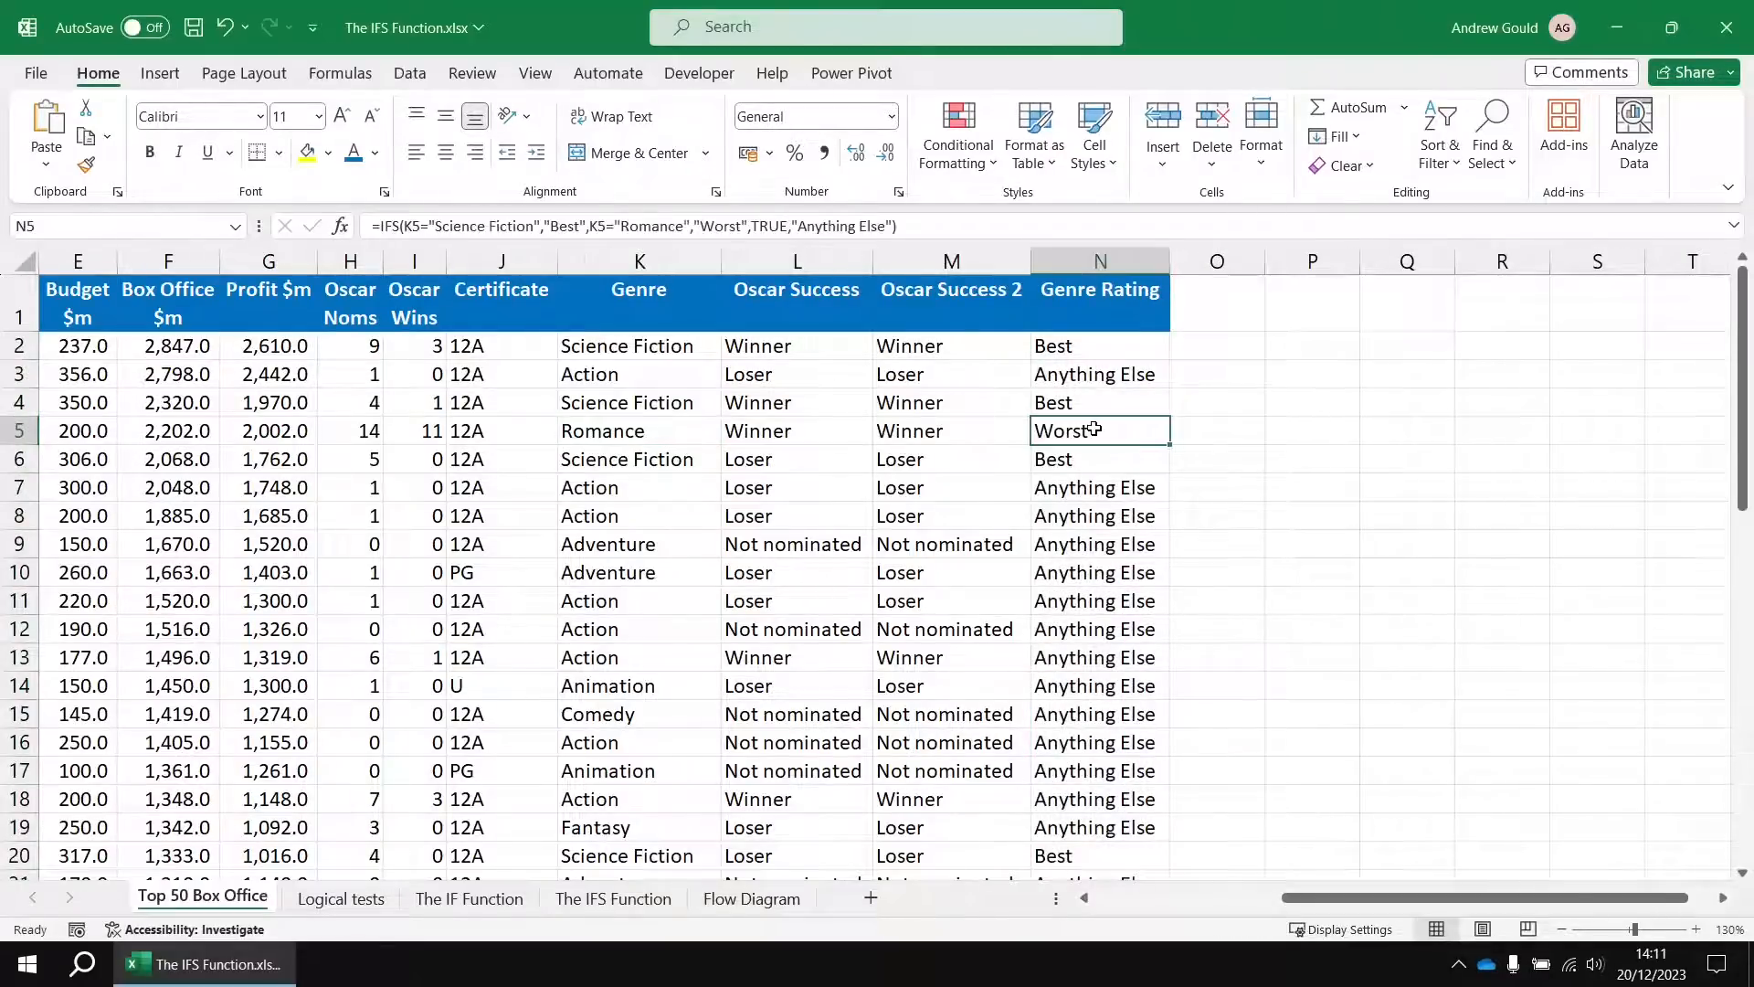
pyautogui.click(1093, 491)
pyautogui.click(1090, 517)
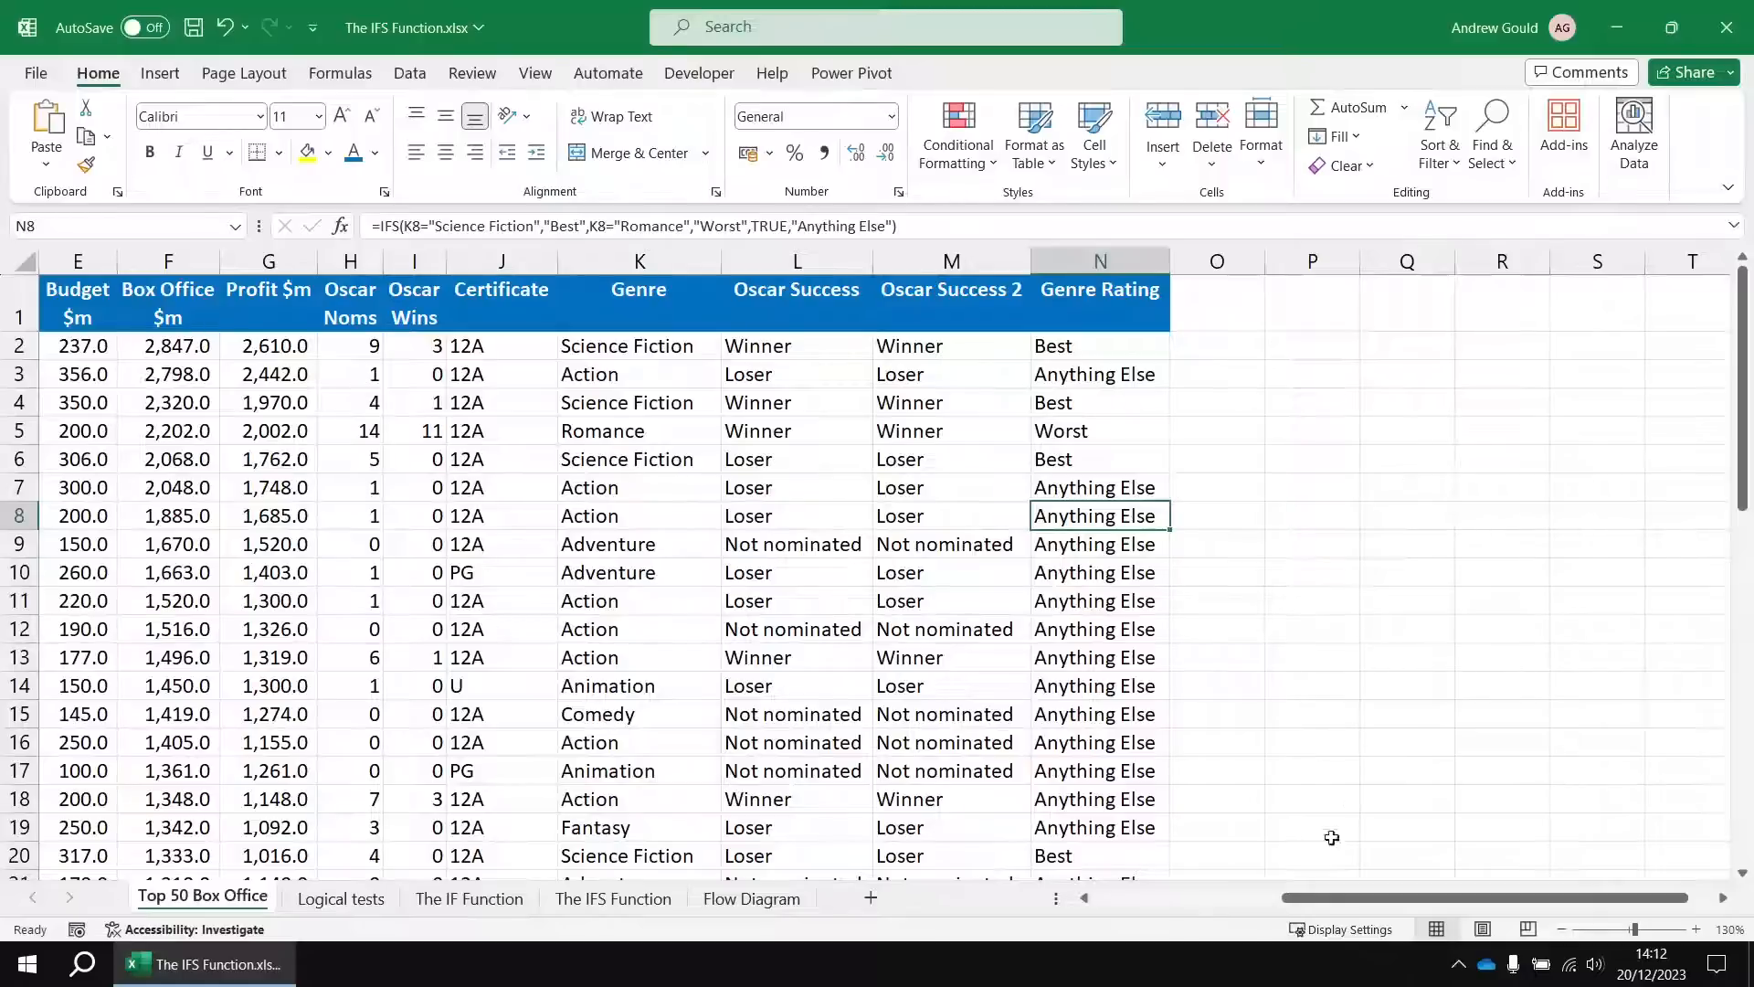
# Step: Add the header "Age" in O1, beside the Genre Rating column
pyautogui.moveTo(1306, 903); pyautogui.dragTo(1116, 912)
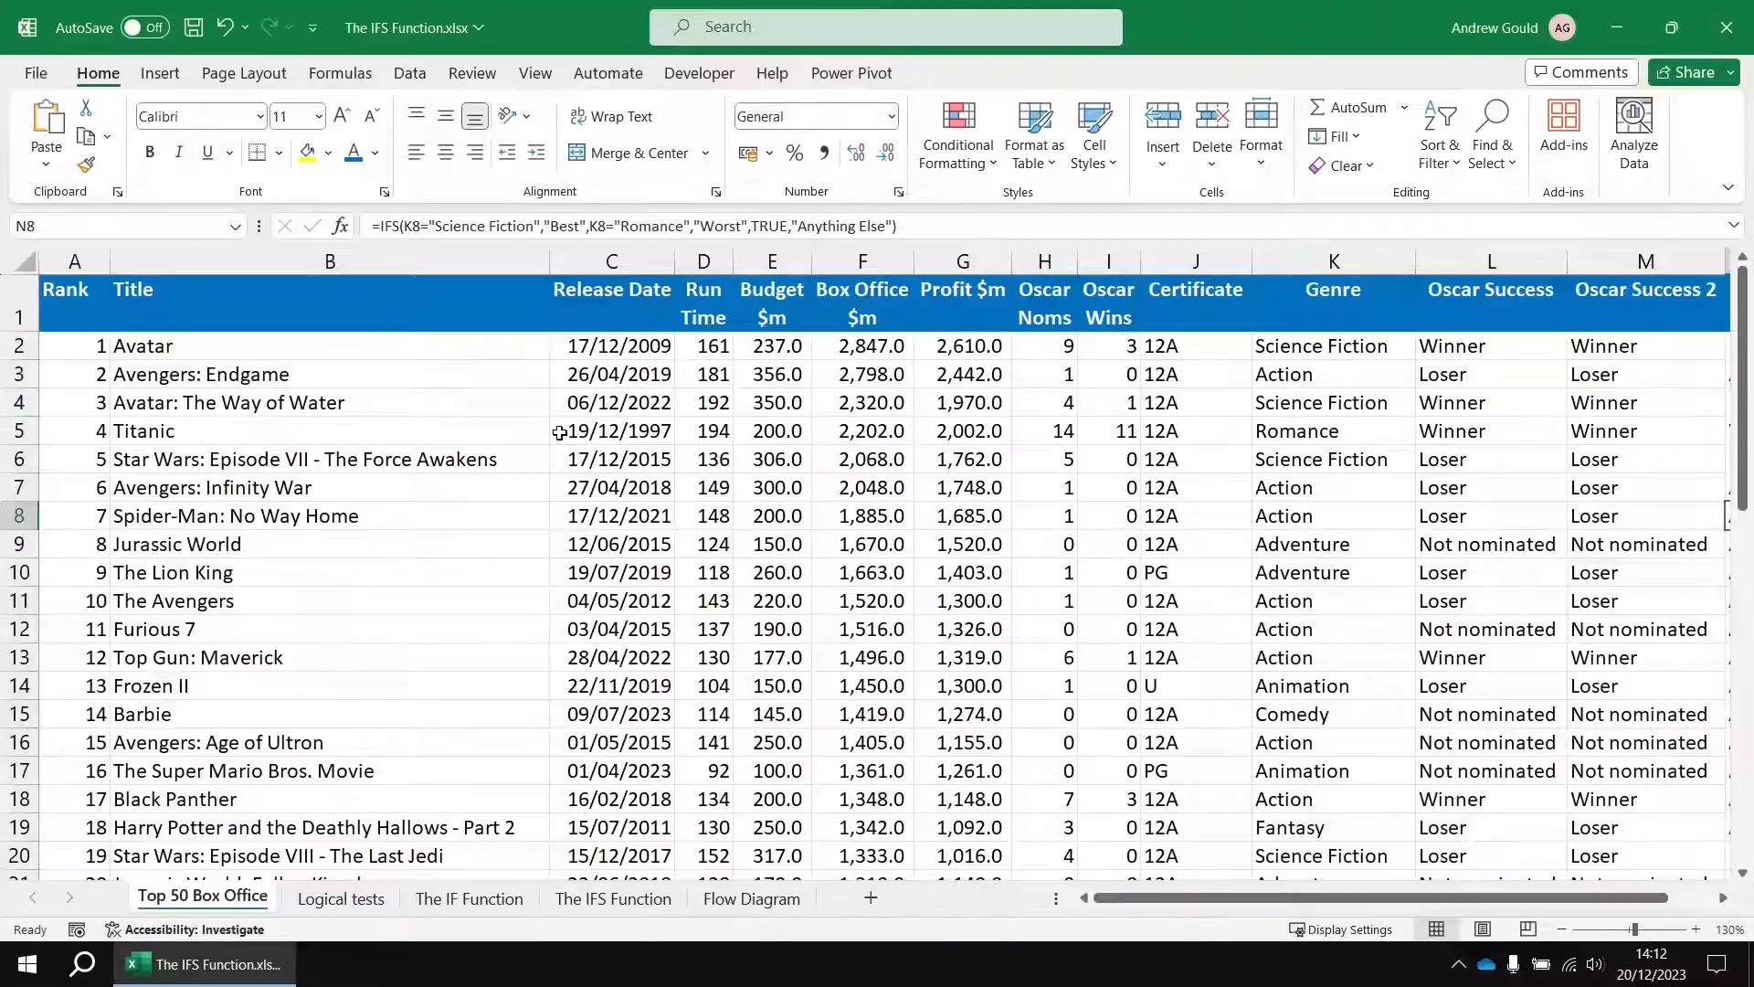
pyautogui.moveTo(1171, 900); pyautogui.dragTo(1485, 880)
pyautogui.click(1718, 898)
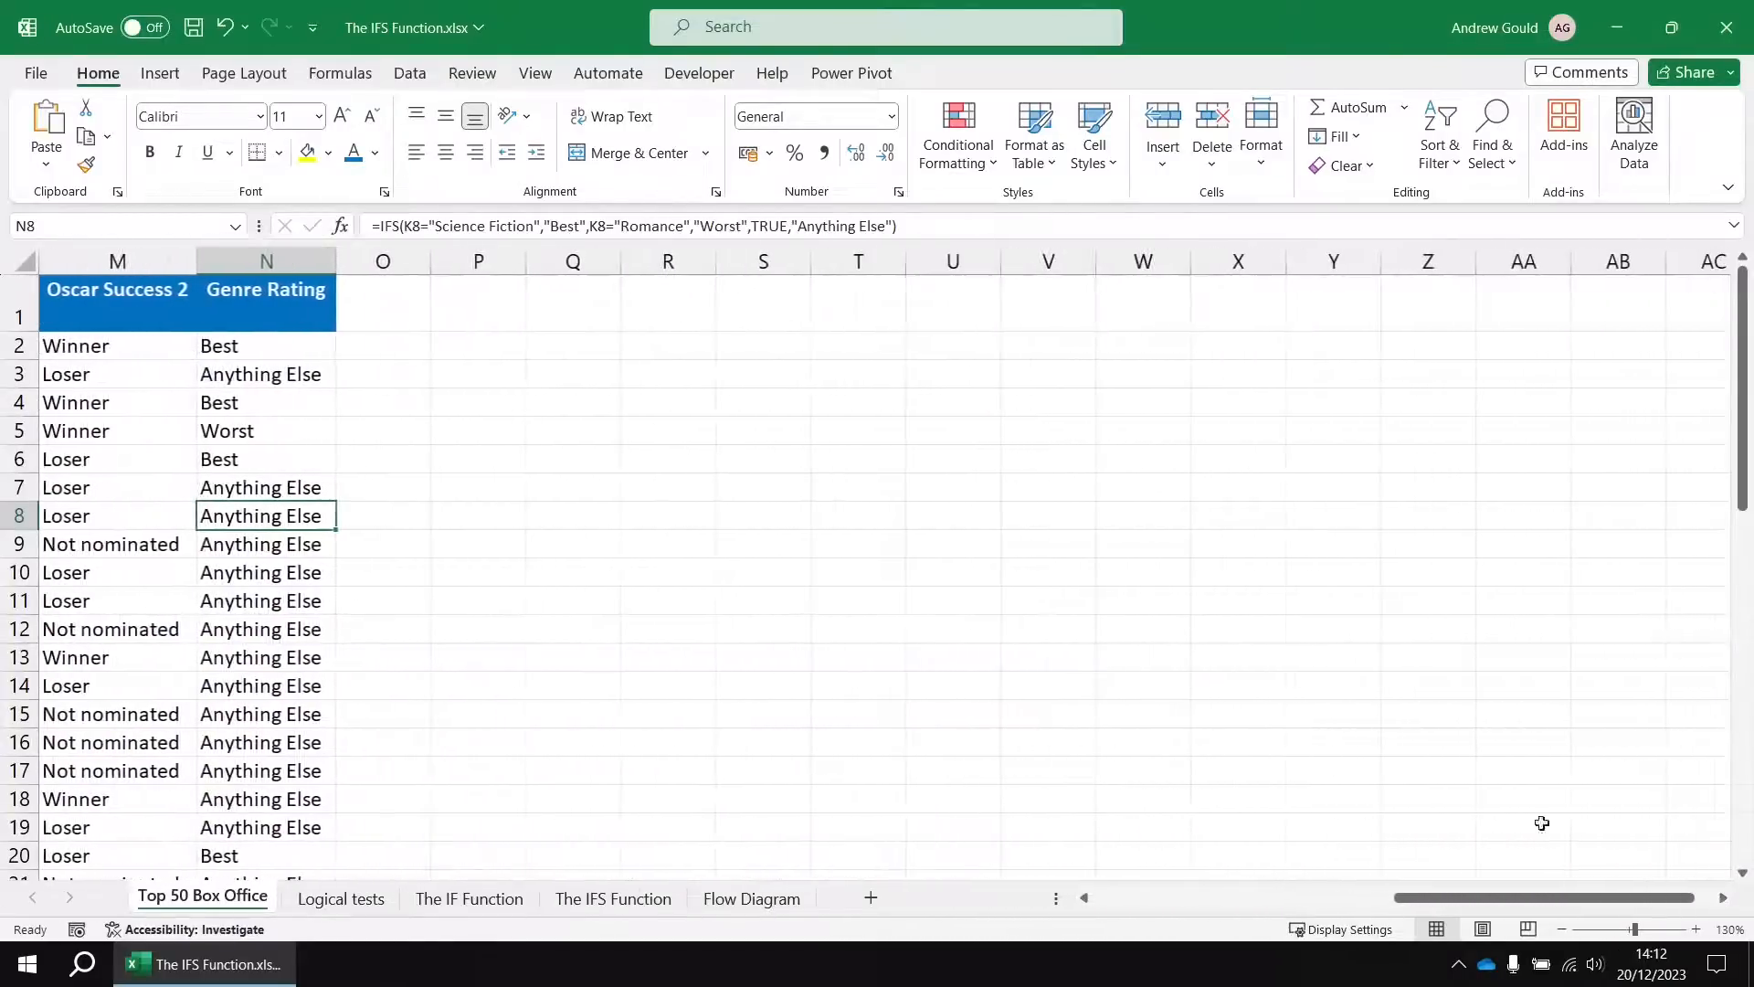
pyautogui.click(385, 307)
pyautogui.write('Age')
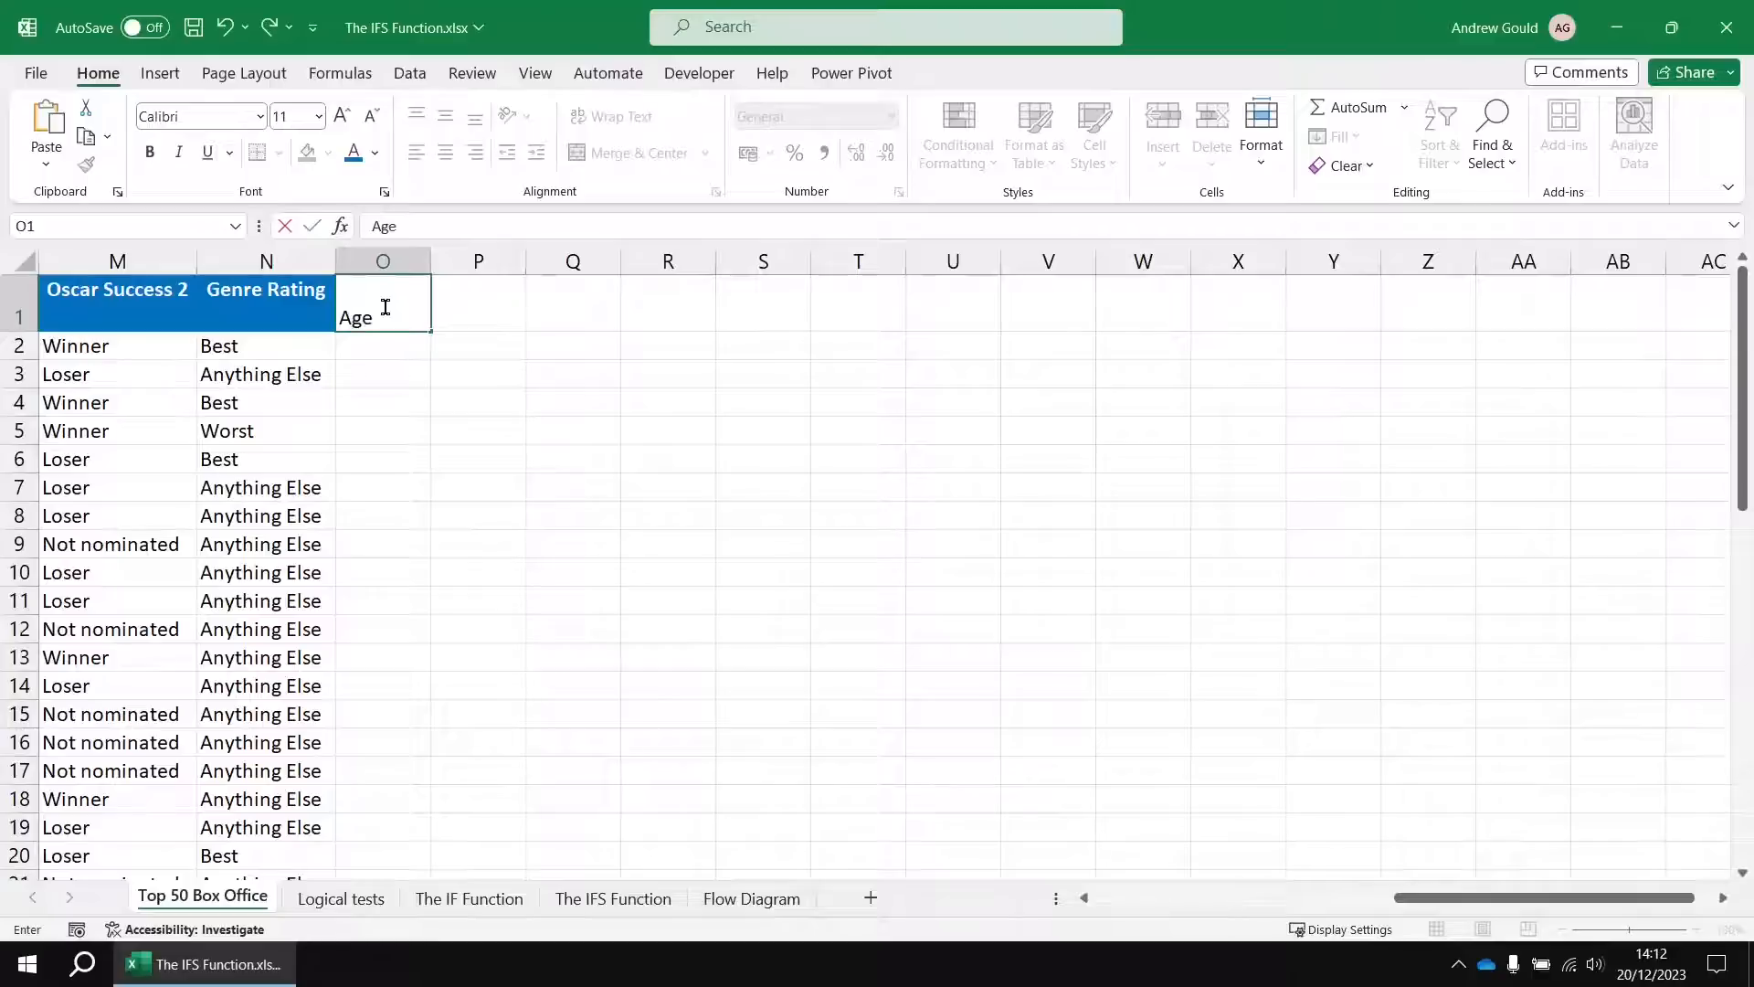
pyautogui.press('Return')
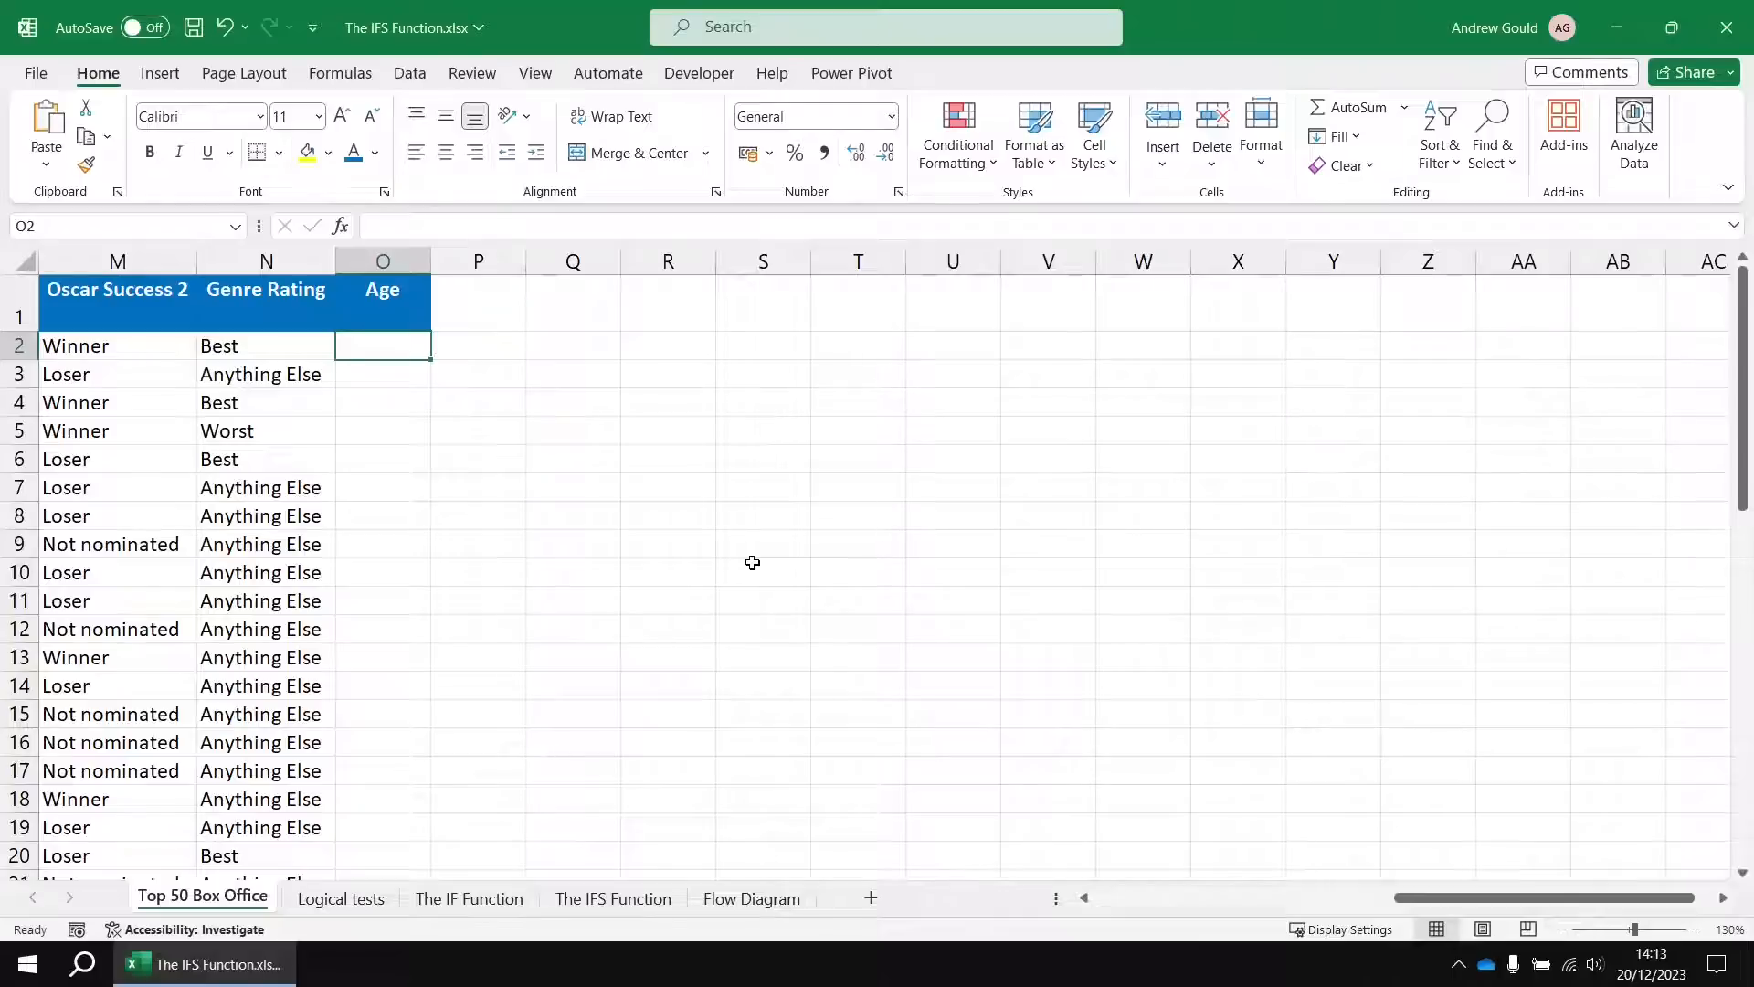
# Step: Start an IFS formula in O2 whose first test, C2<DATE(2000,1,1), returns "Ancient"
pyautogui.write('=IFS(')
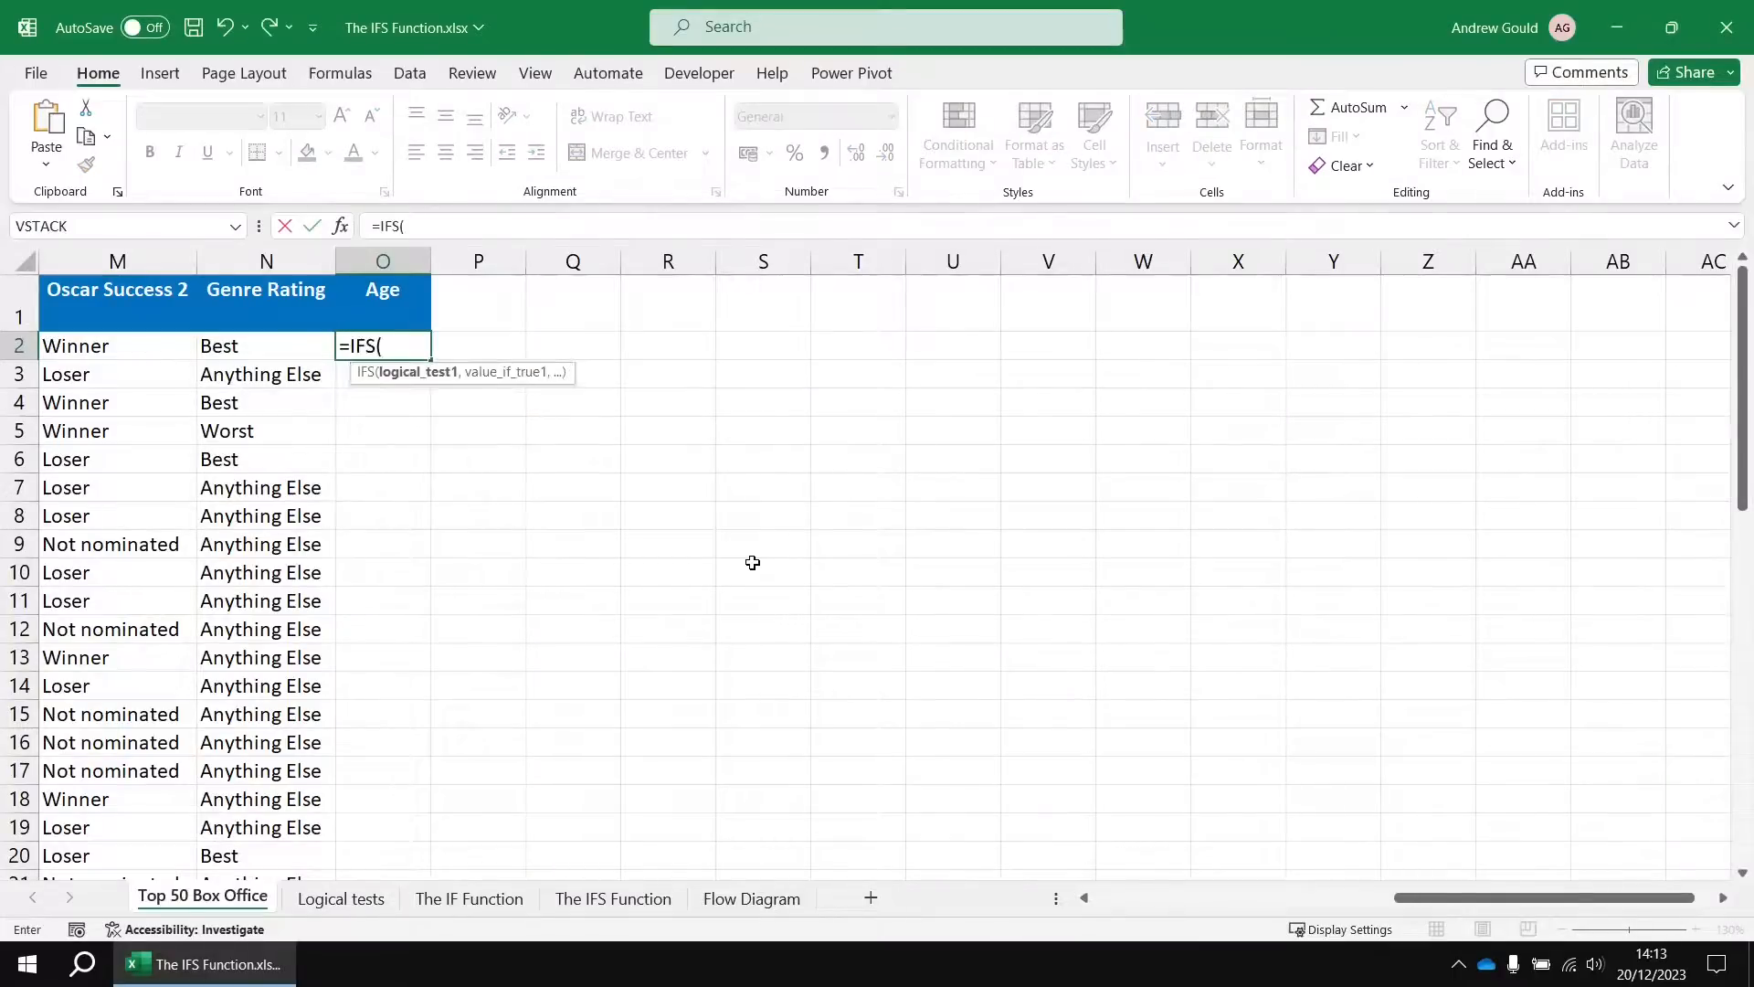
pyautogui.write('C2<')
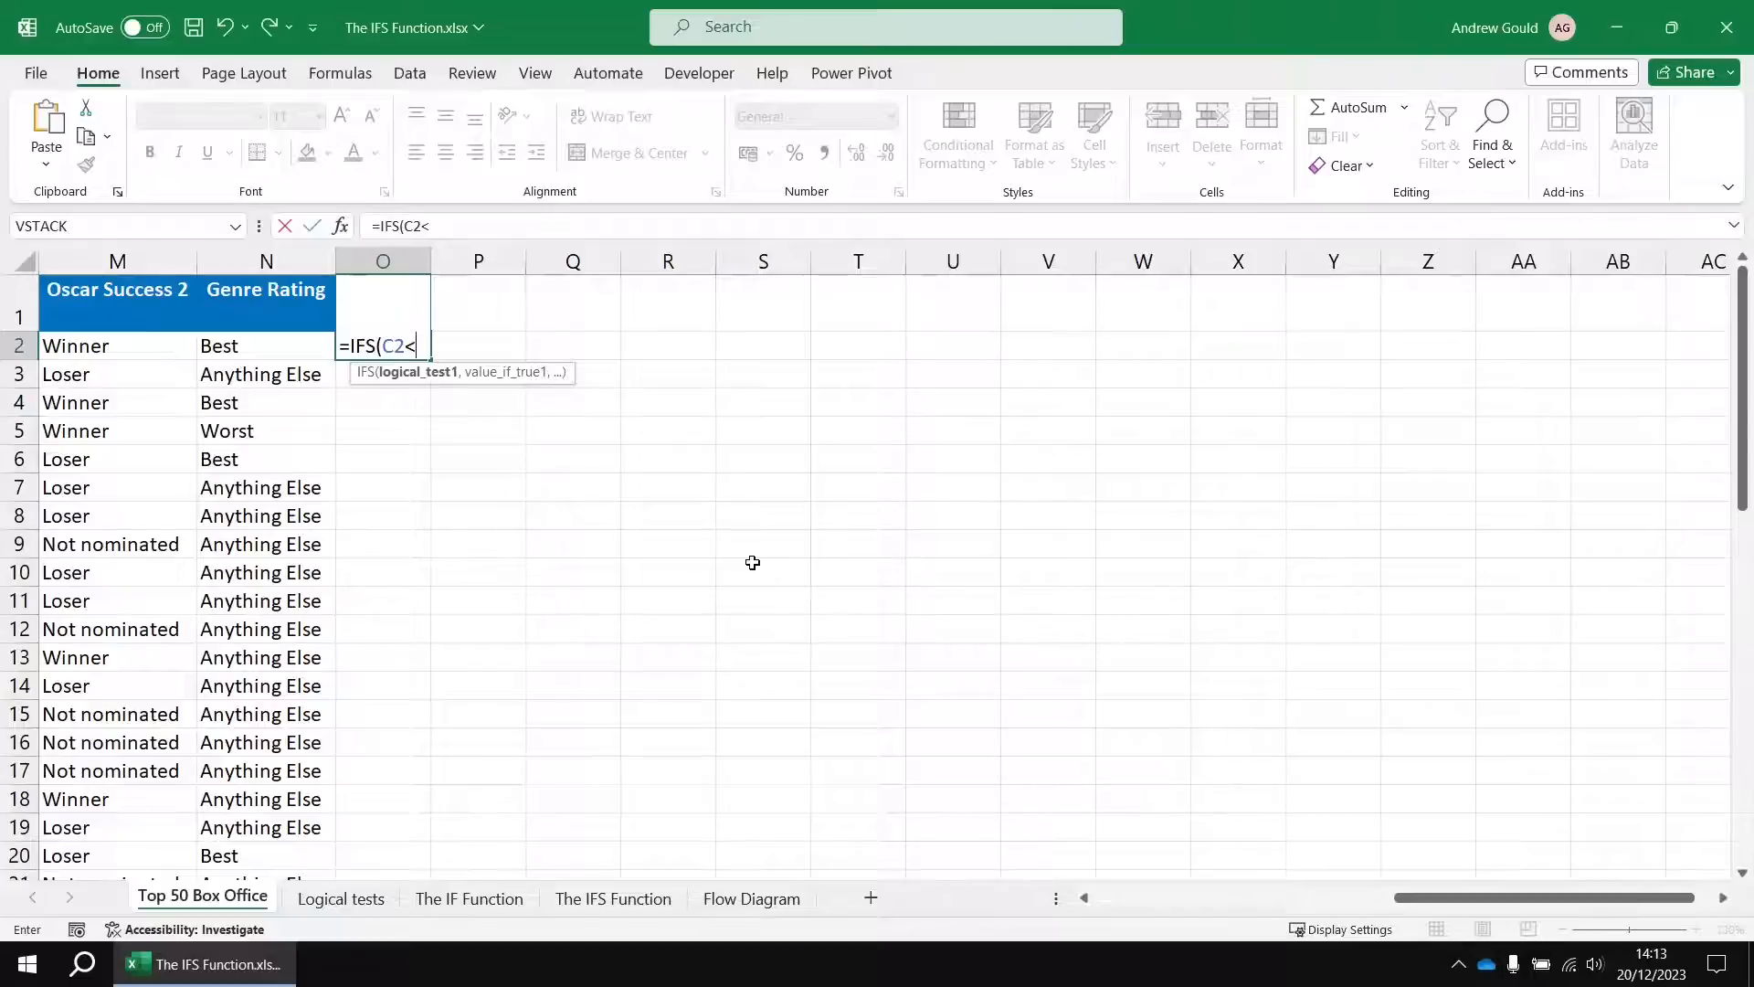
pyautogui.write('DATE')
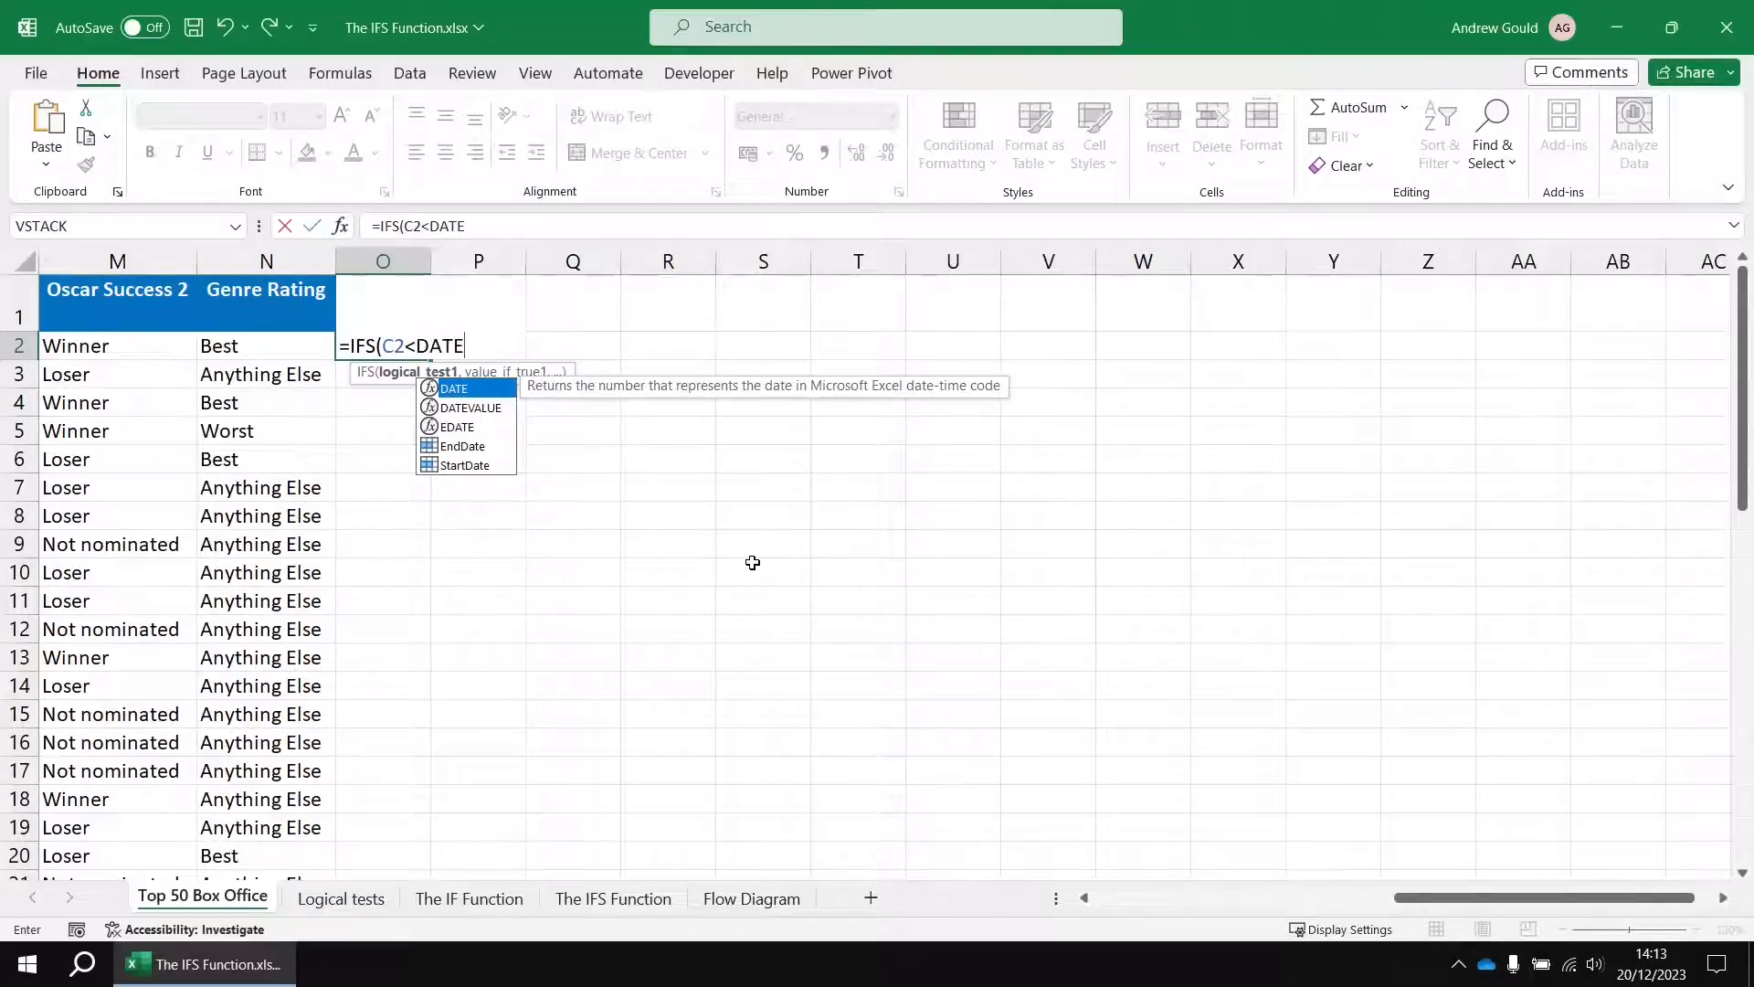
pyautogui.write('(')
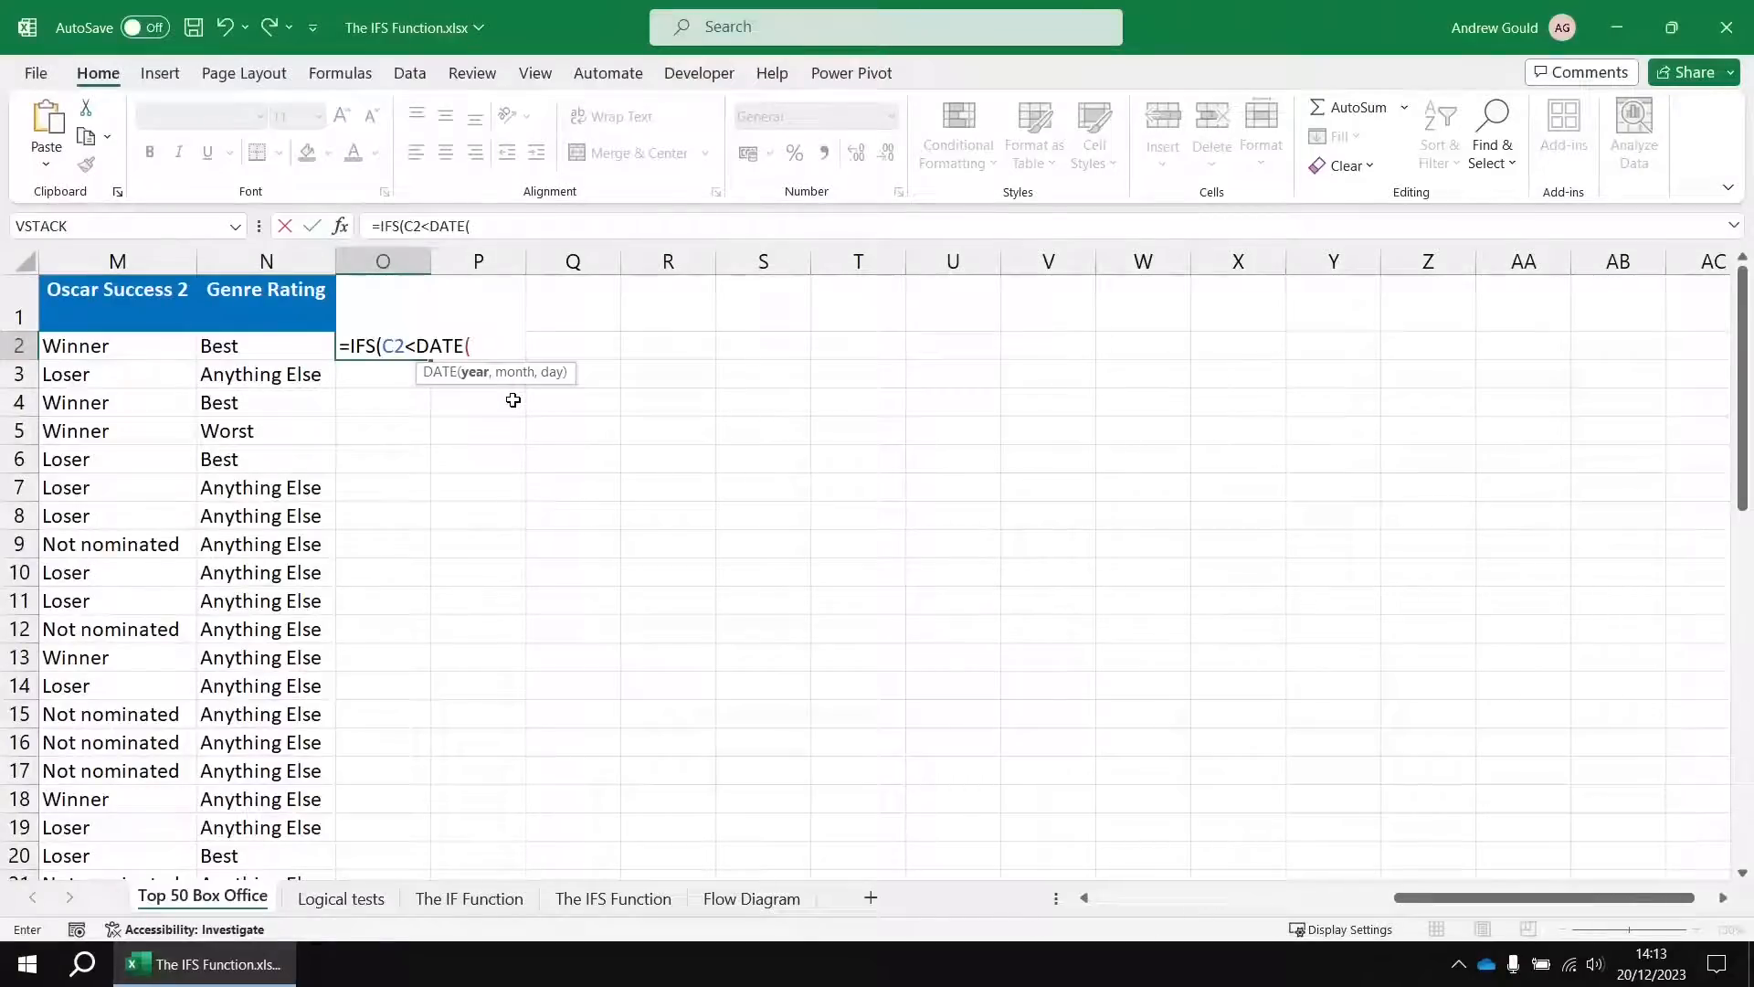
pyautogui.write('2000,')
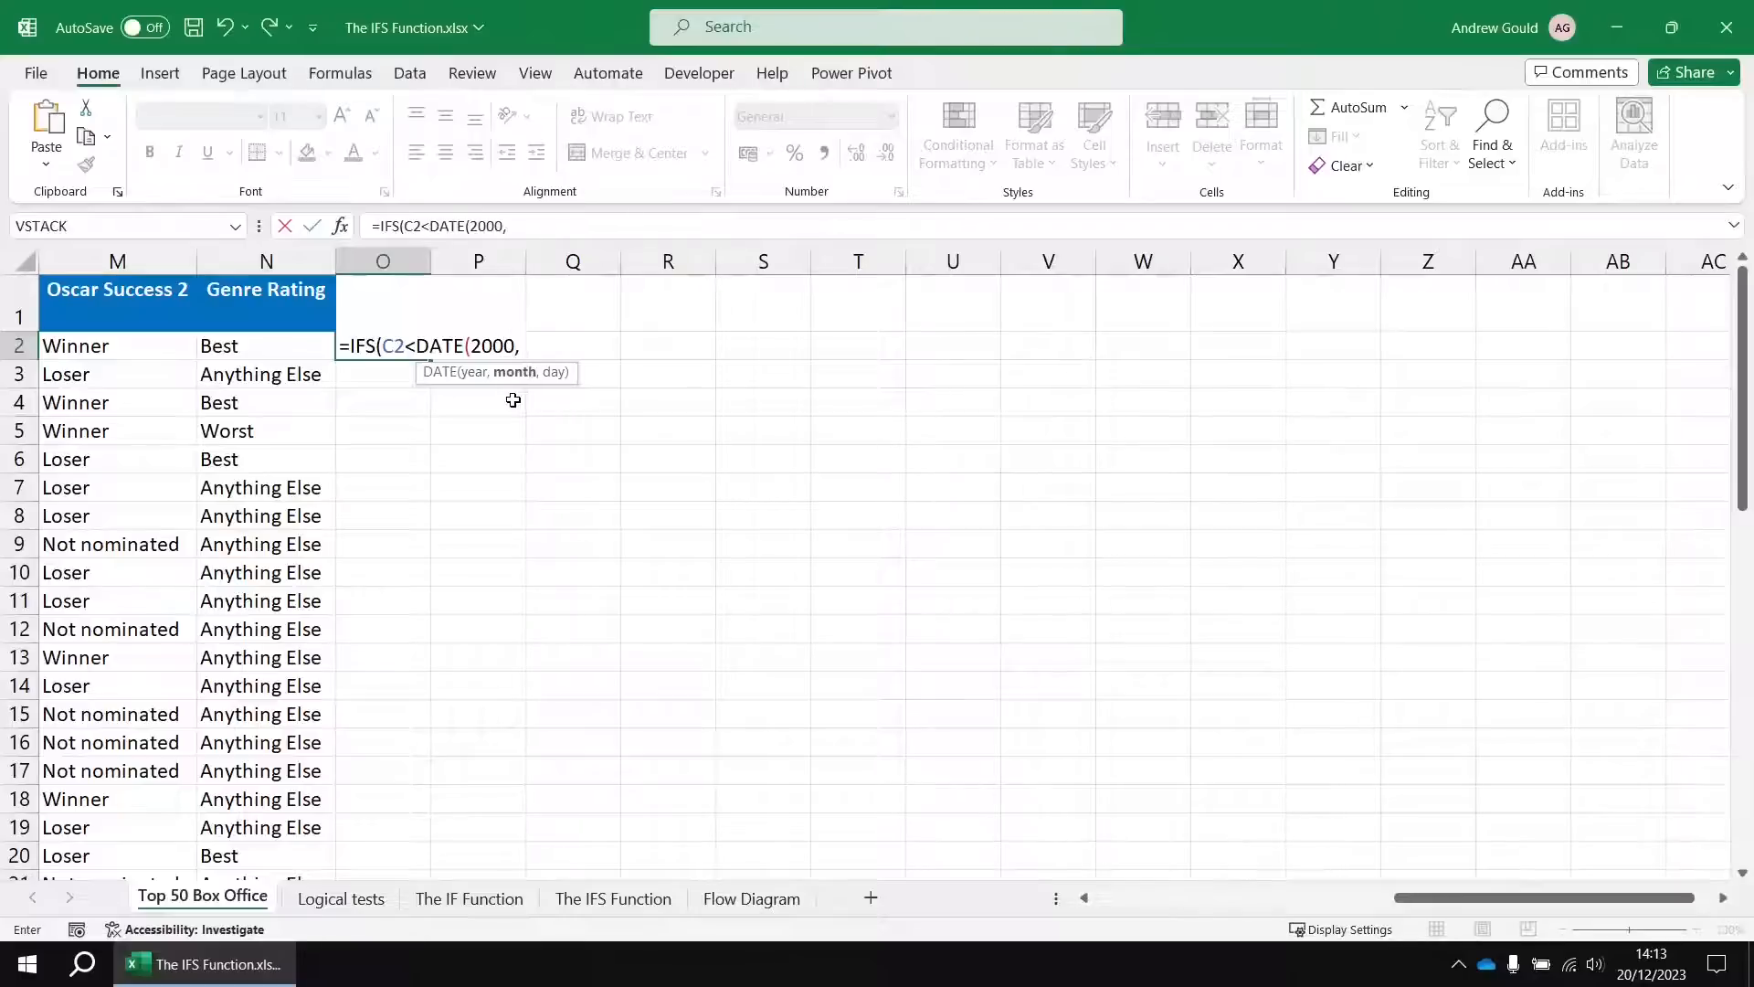
pyautogui.write('1,1)')
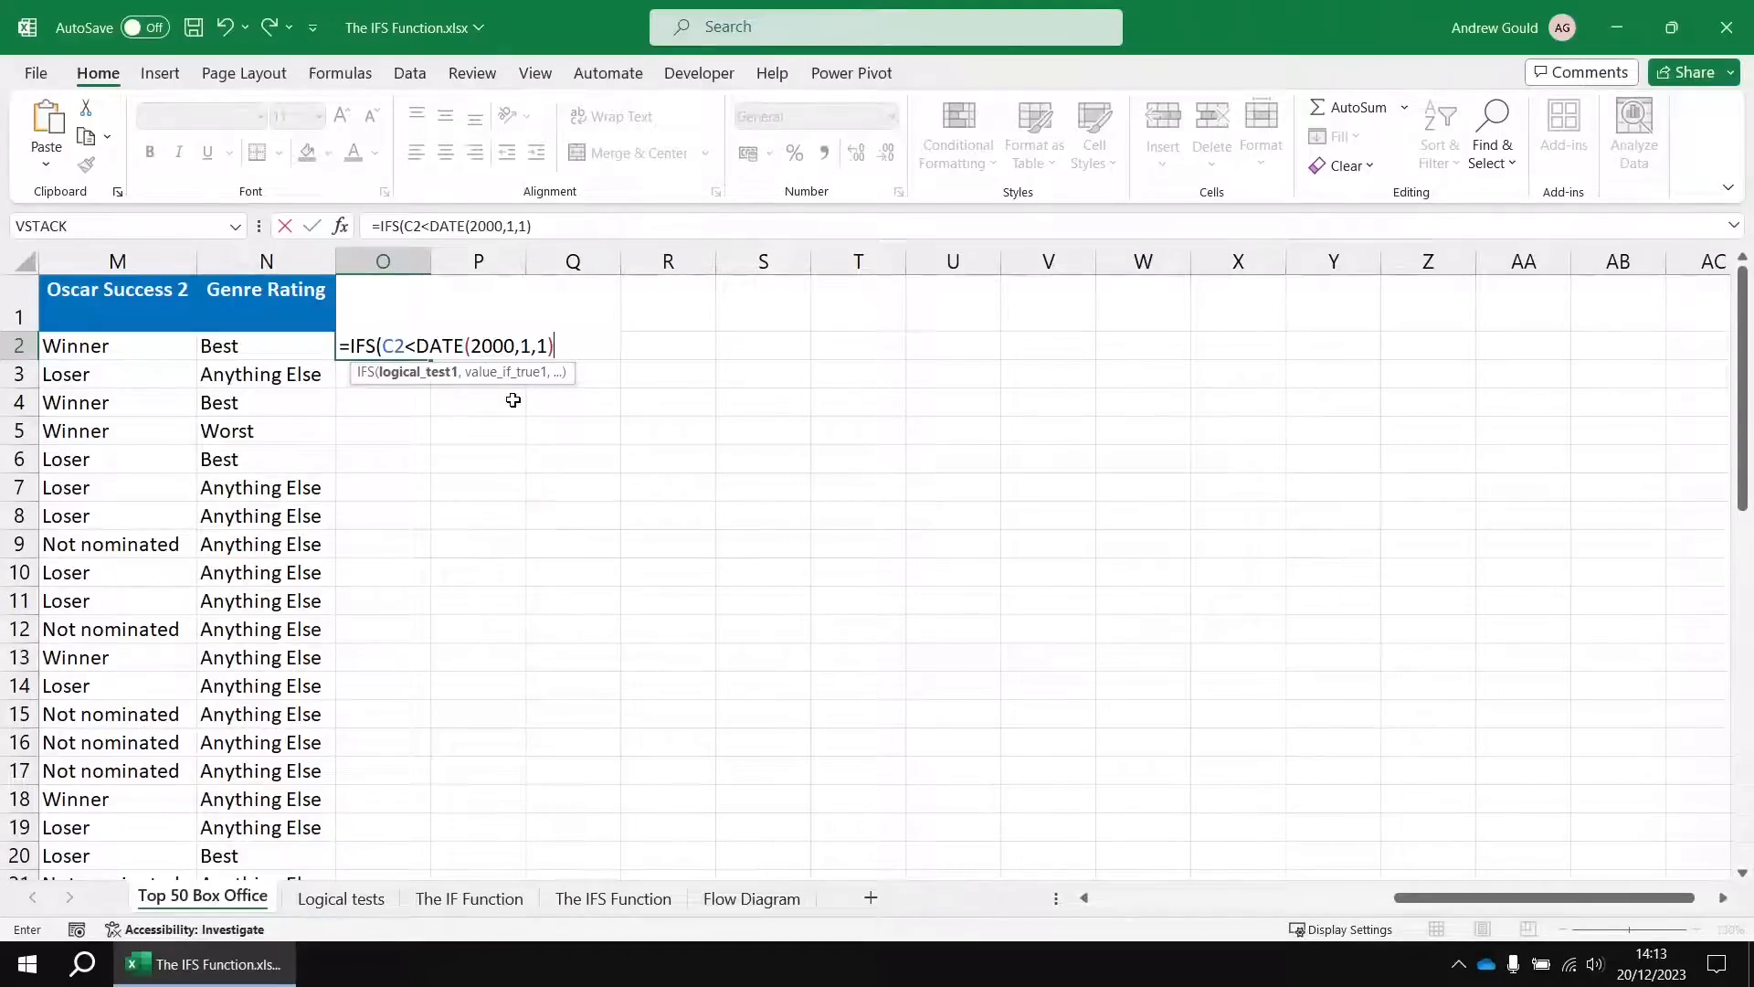
pyautogui.write(',')
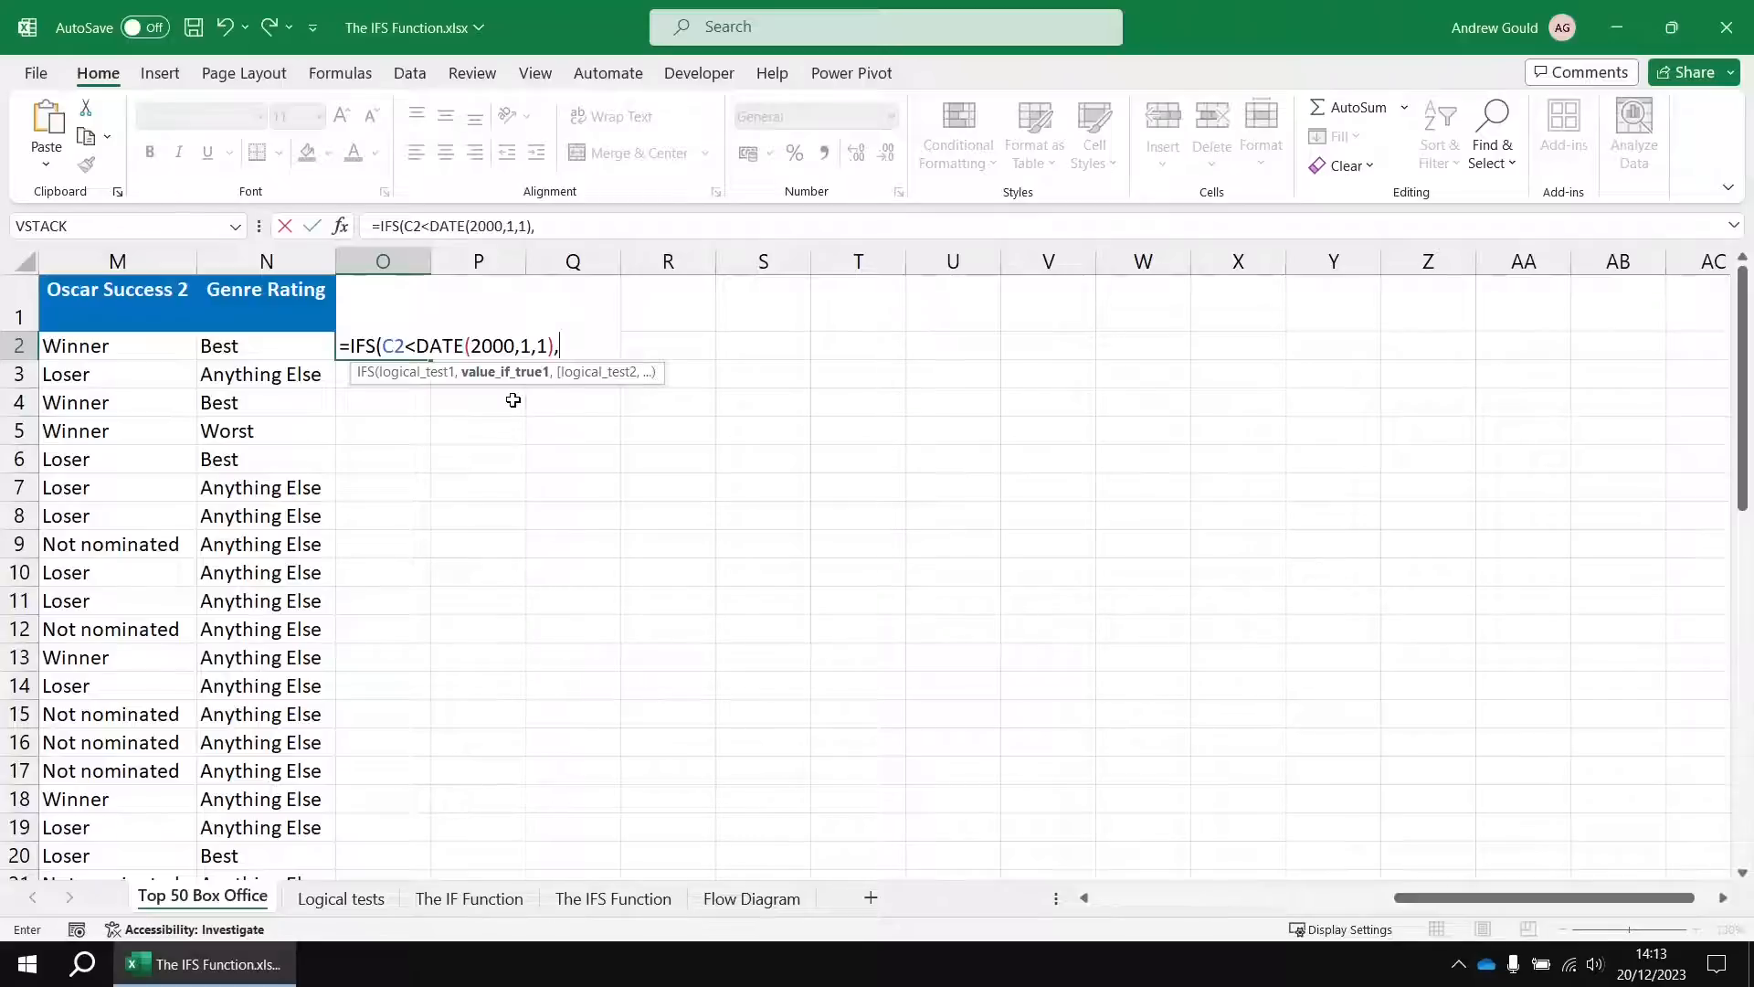
pyautogui.write('"Ancient"')
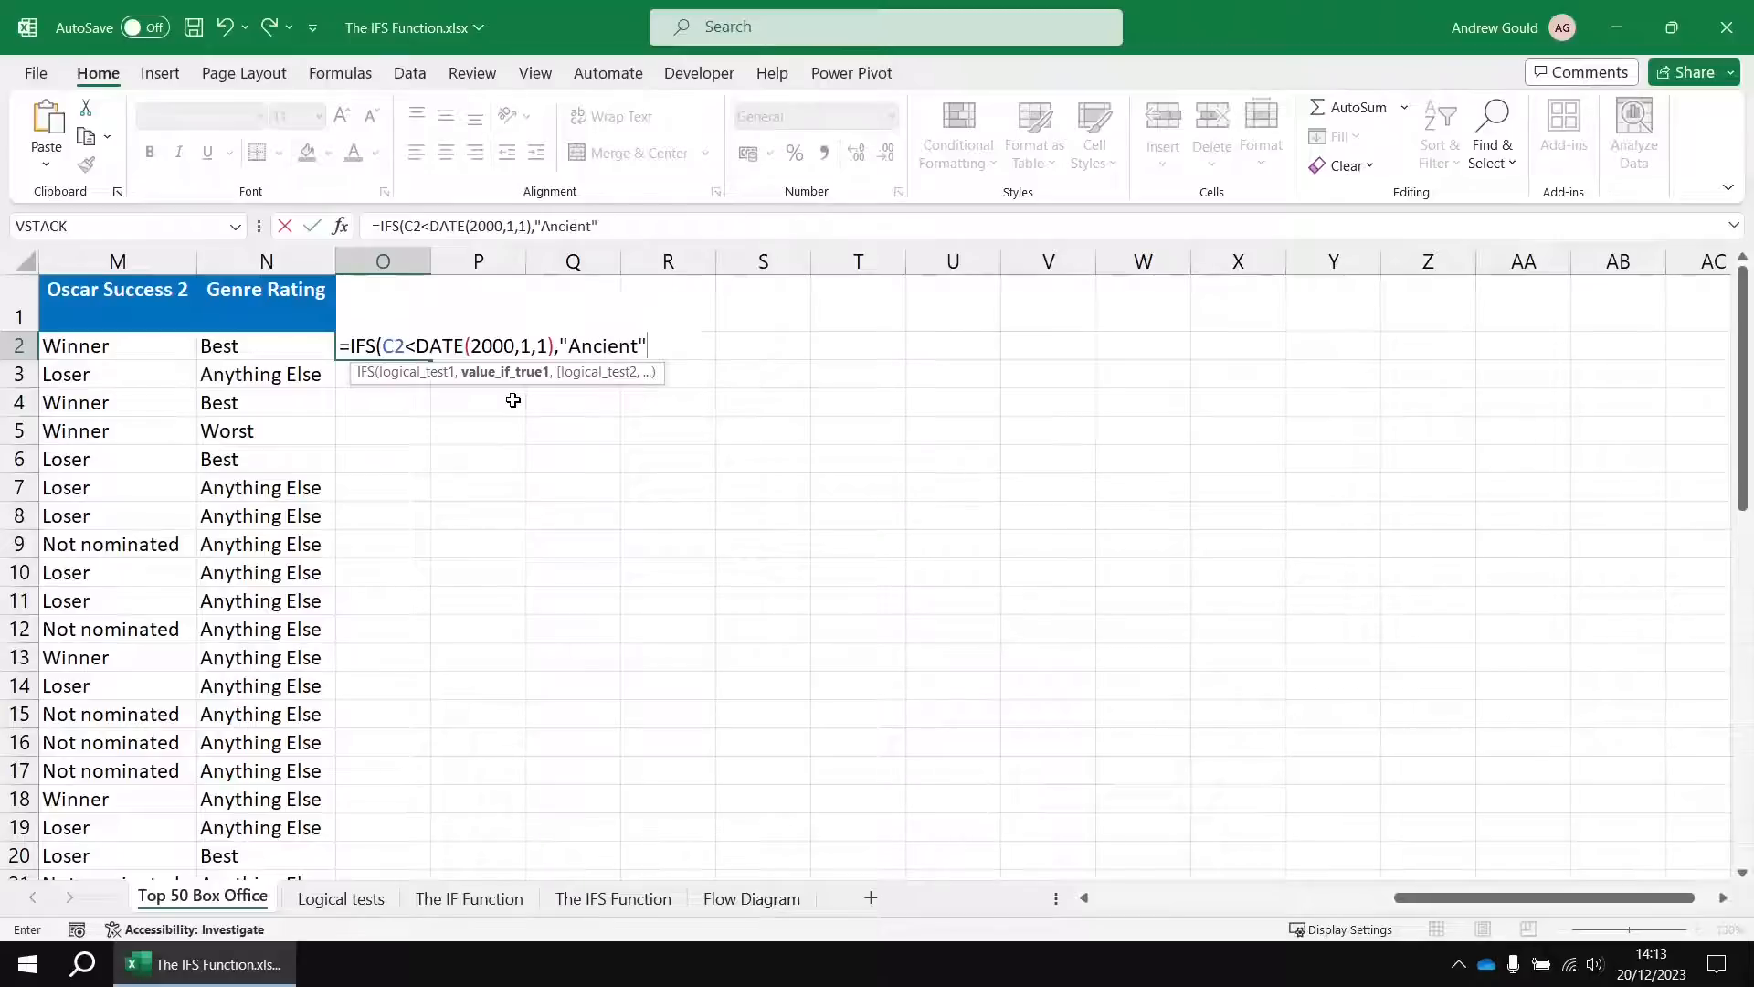
pyautogui.write(',')
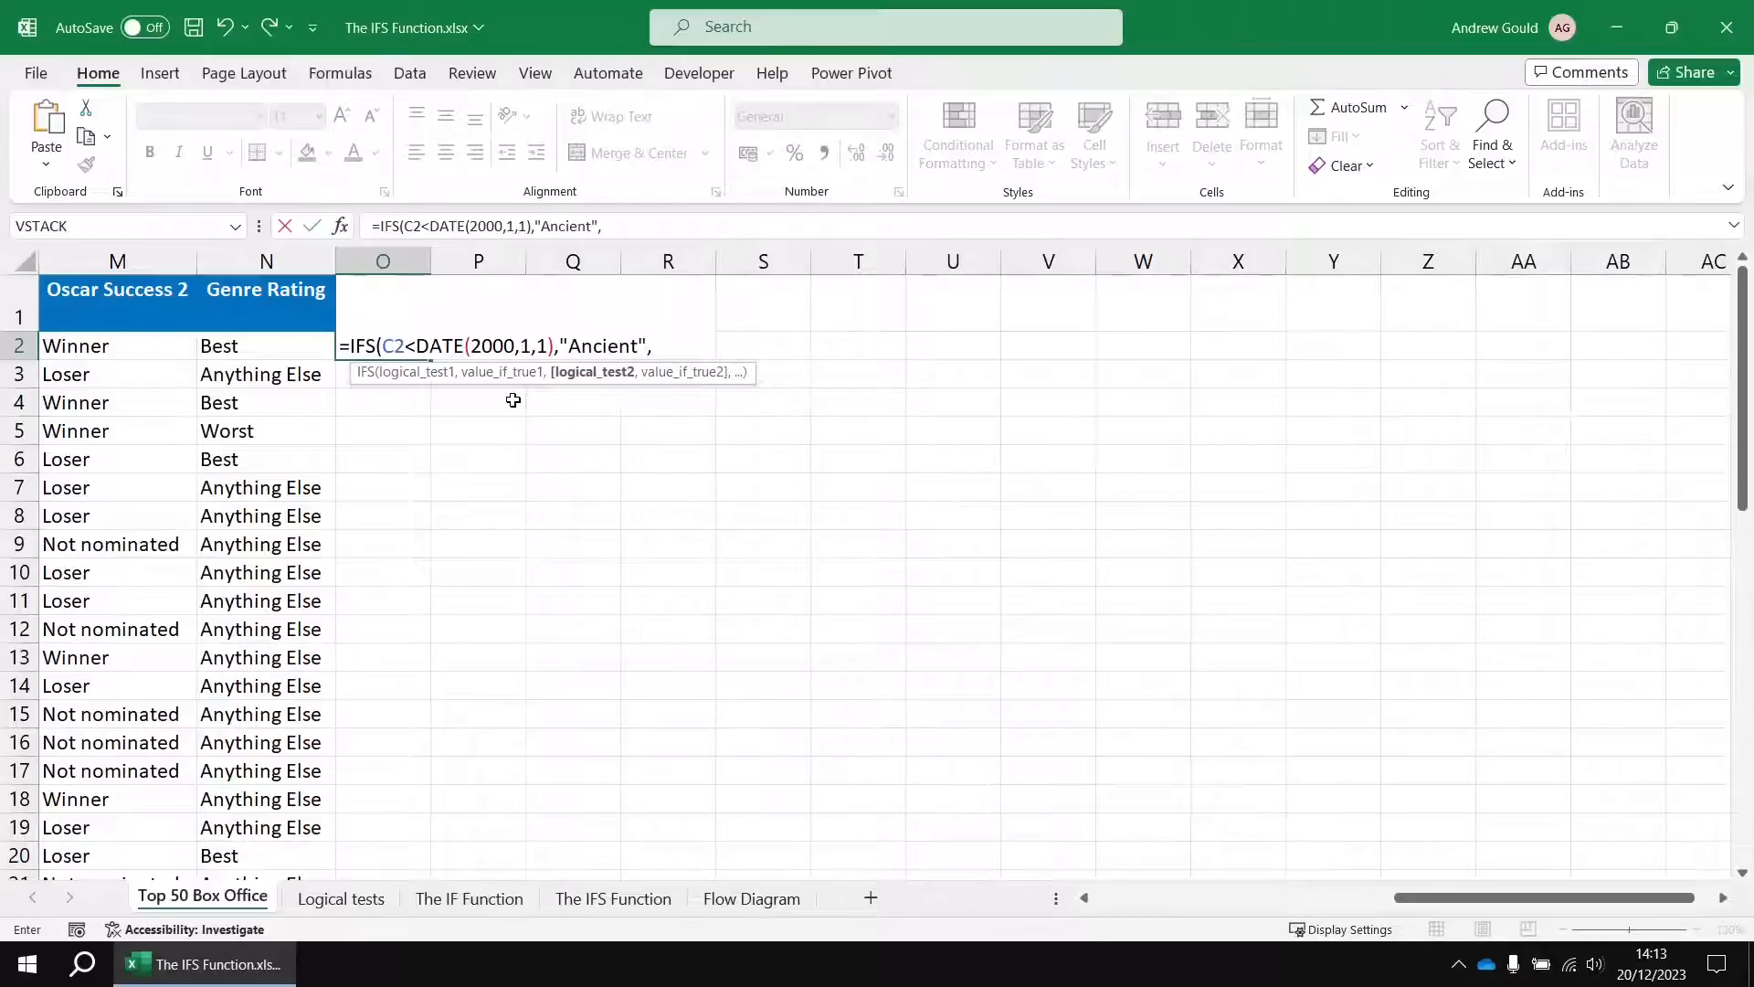
# Step: Add a second test to the O2 formula, C2<DATE(2010,1,1), returning "Old"
pyautogui.write('C2<DATE')
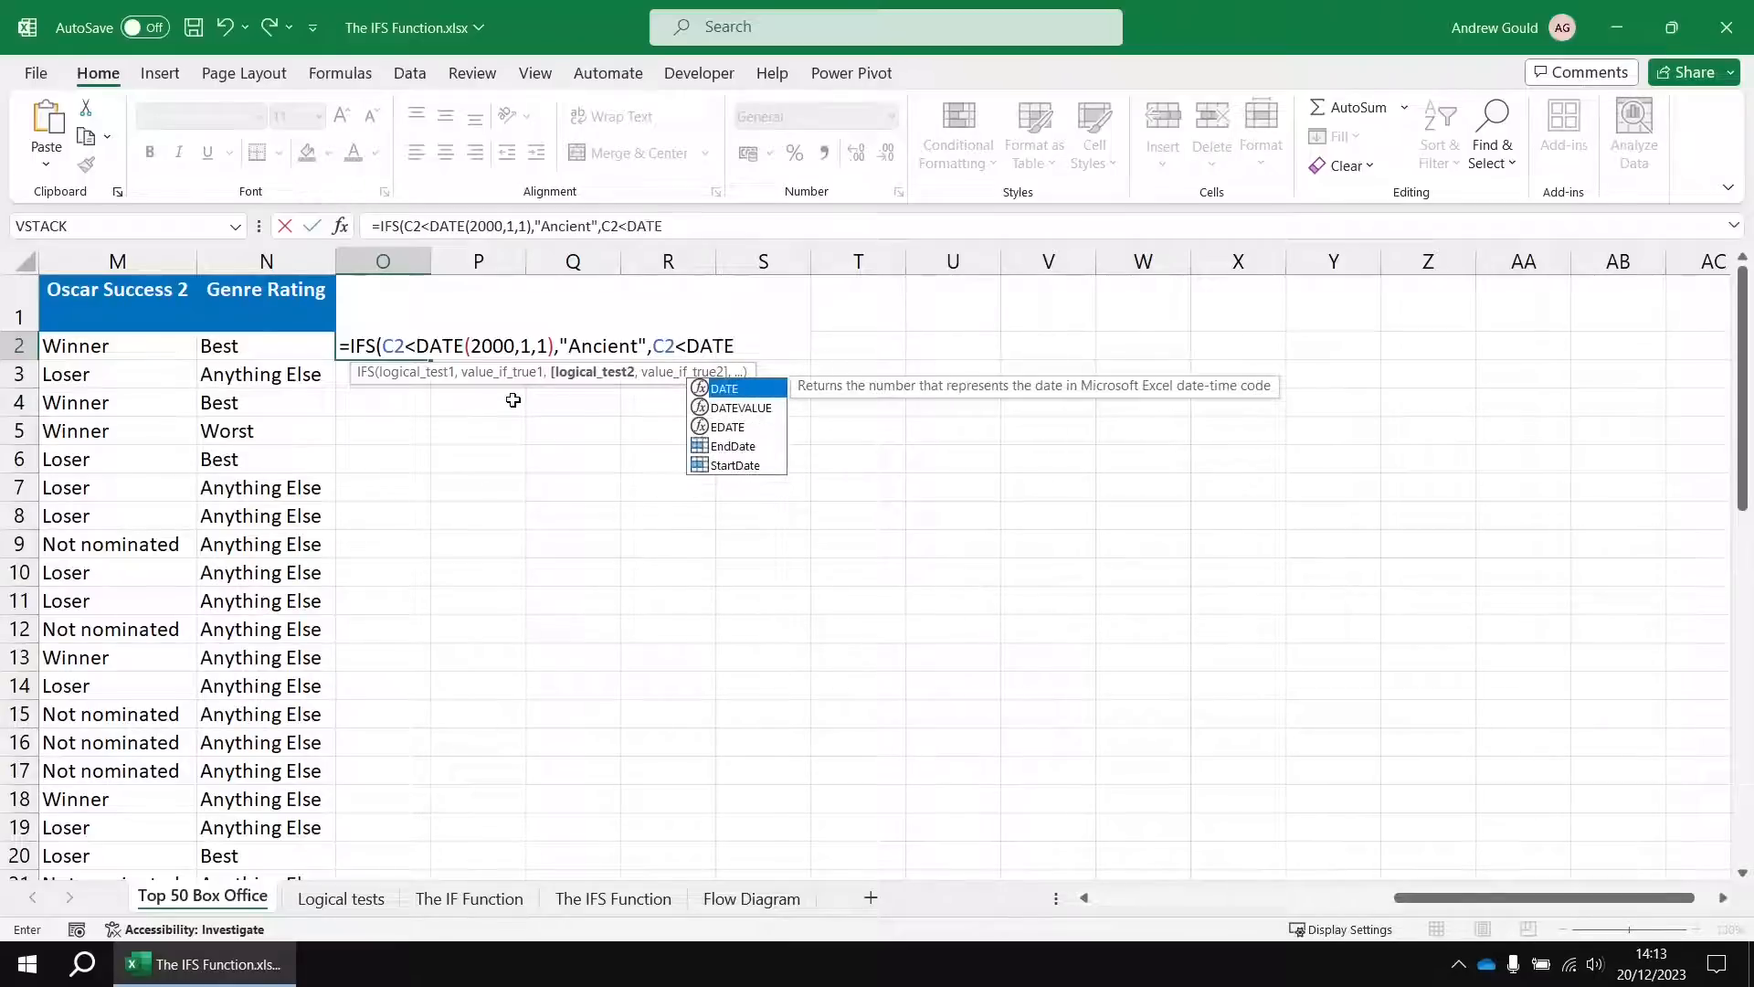
pyautogui.write('(201')
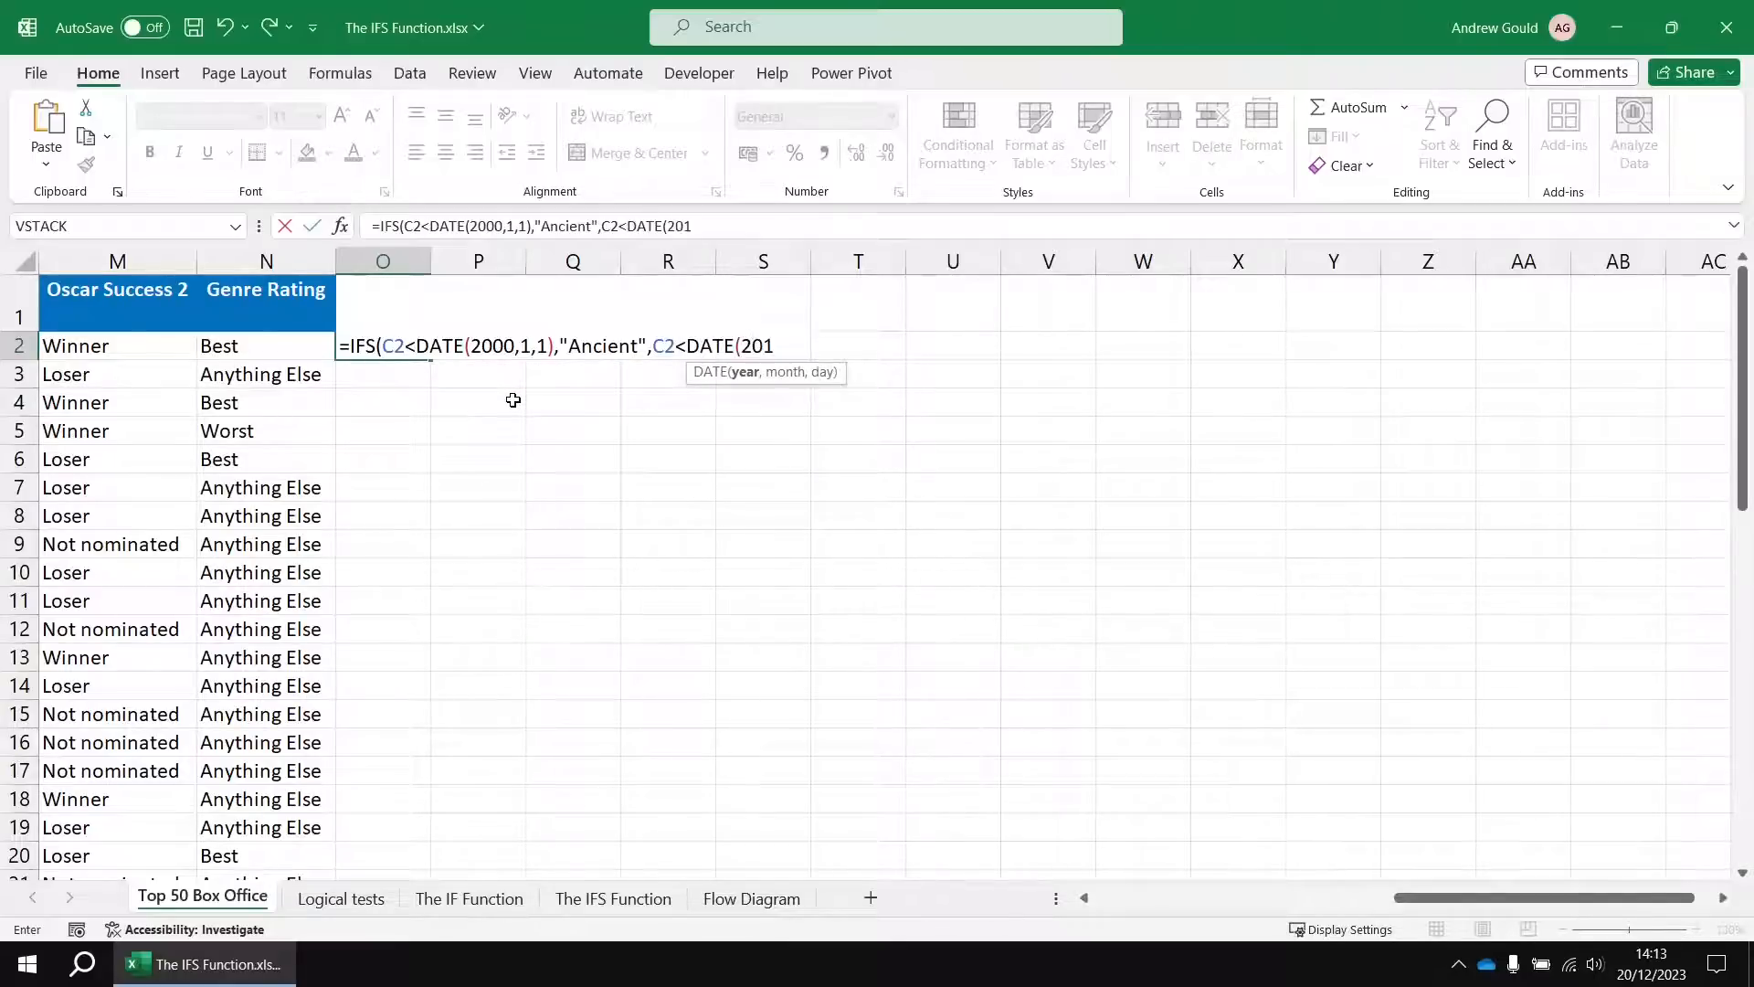
pyautogui.write('0,1,1)')
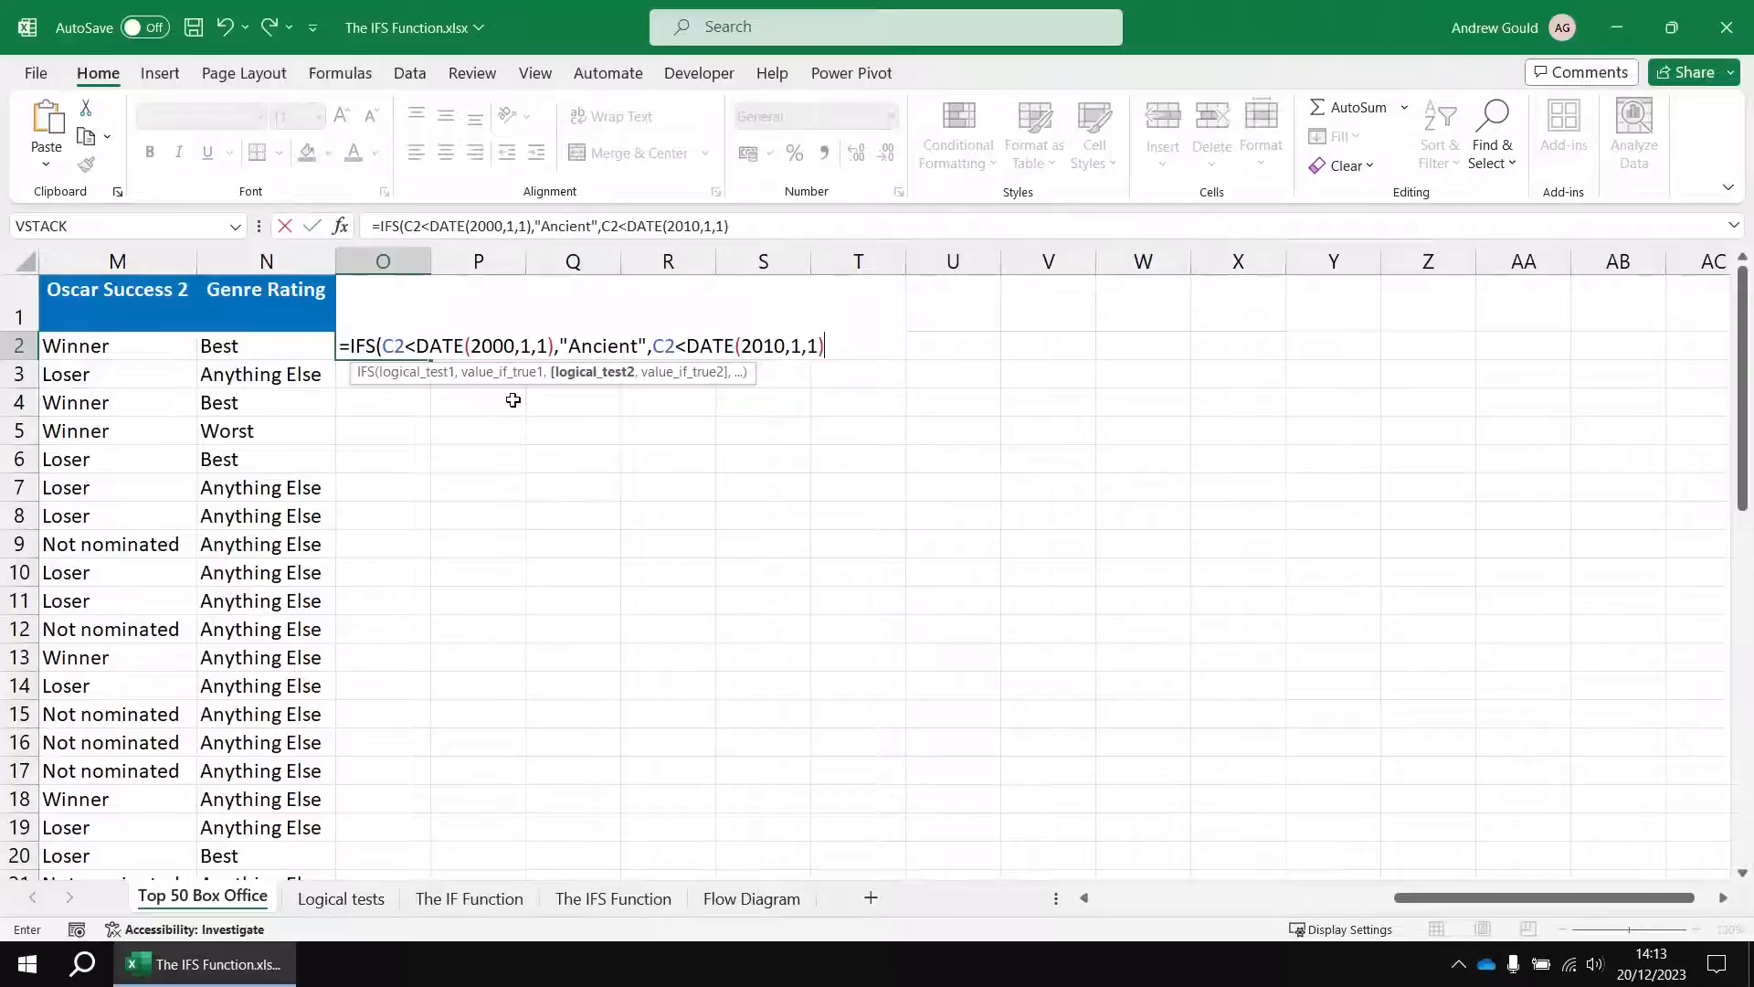
pyautogui.write(',"Old"')
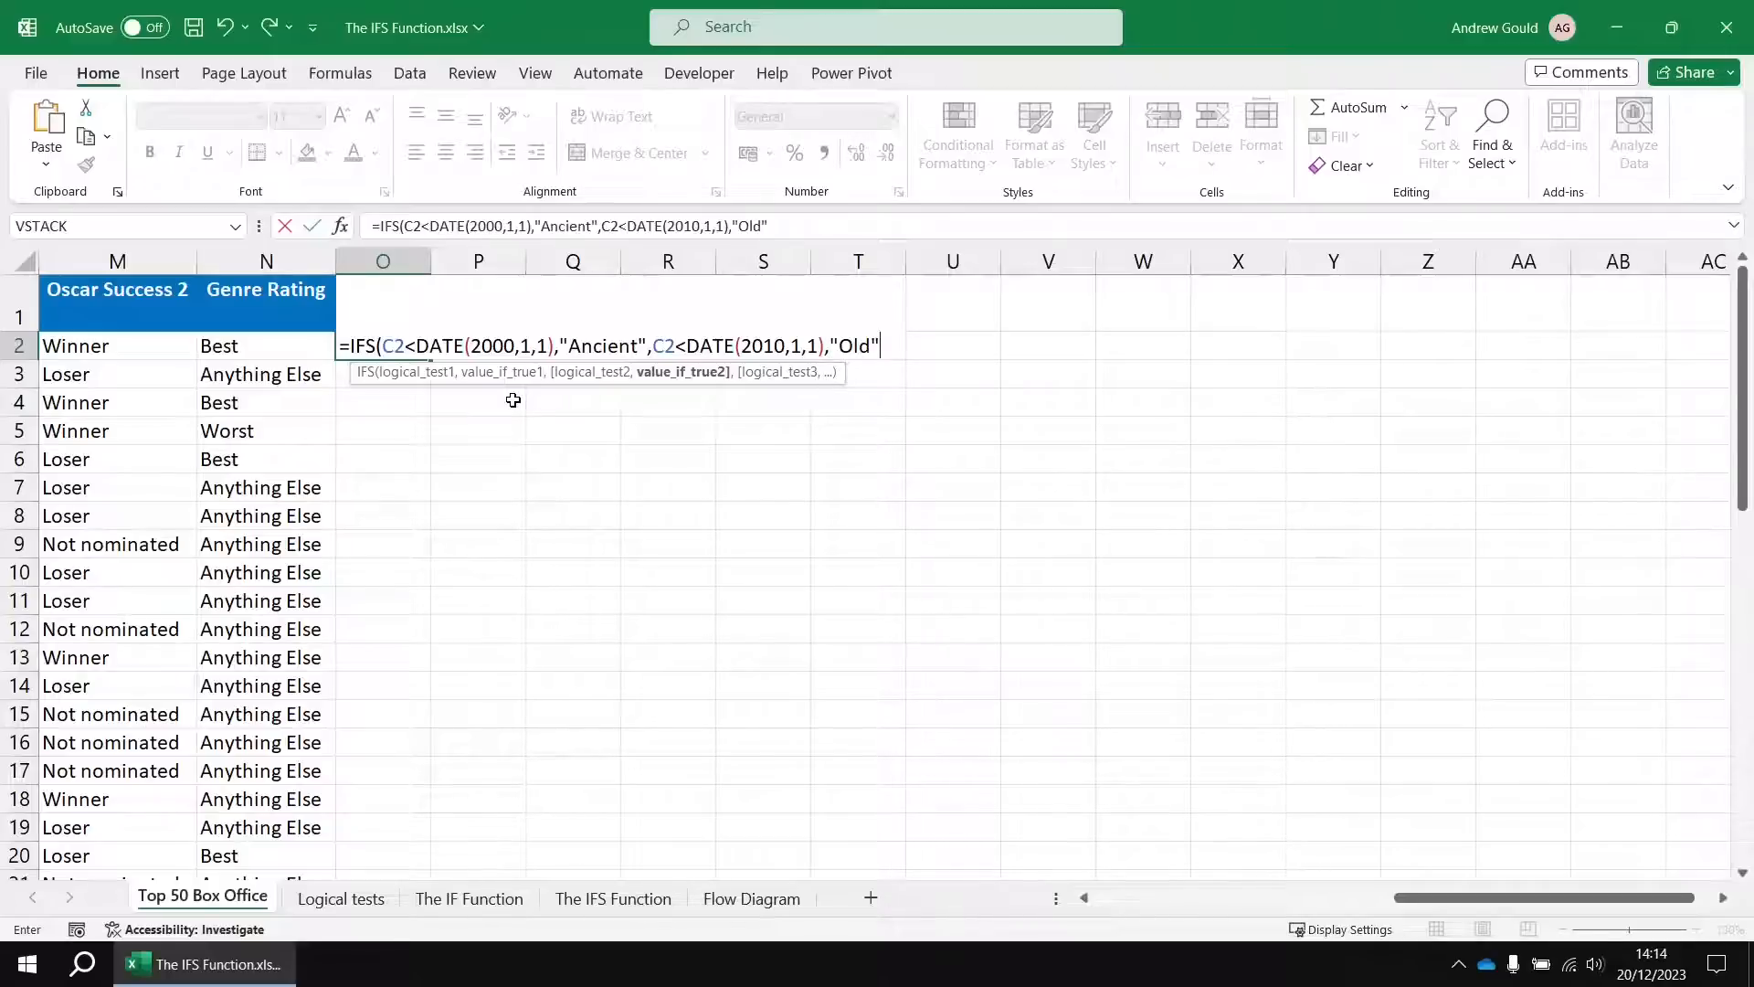
pyautogui.write(',')
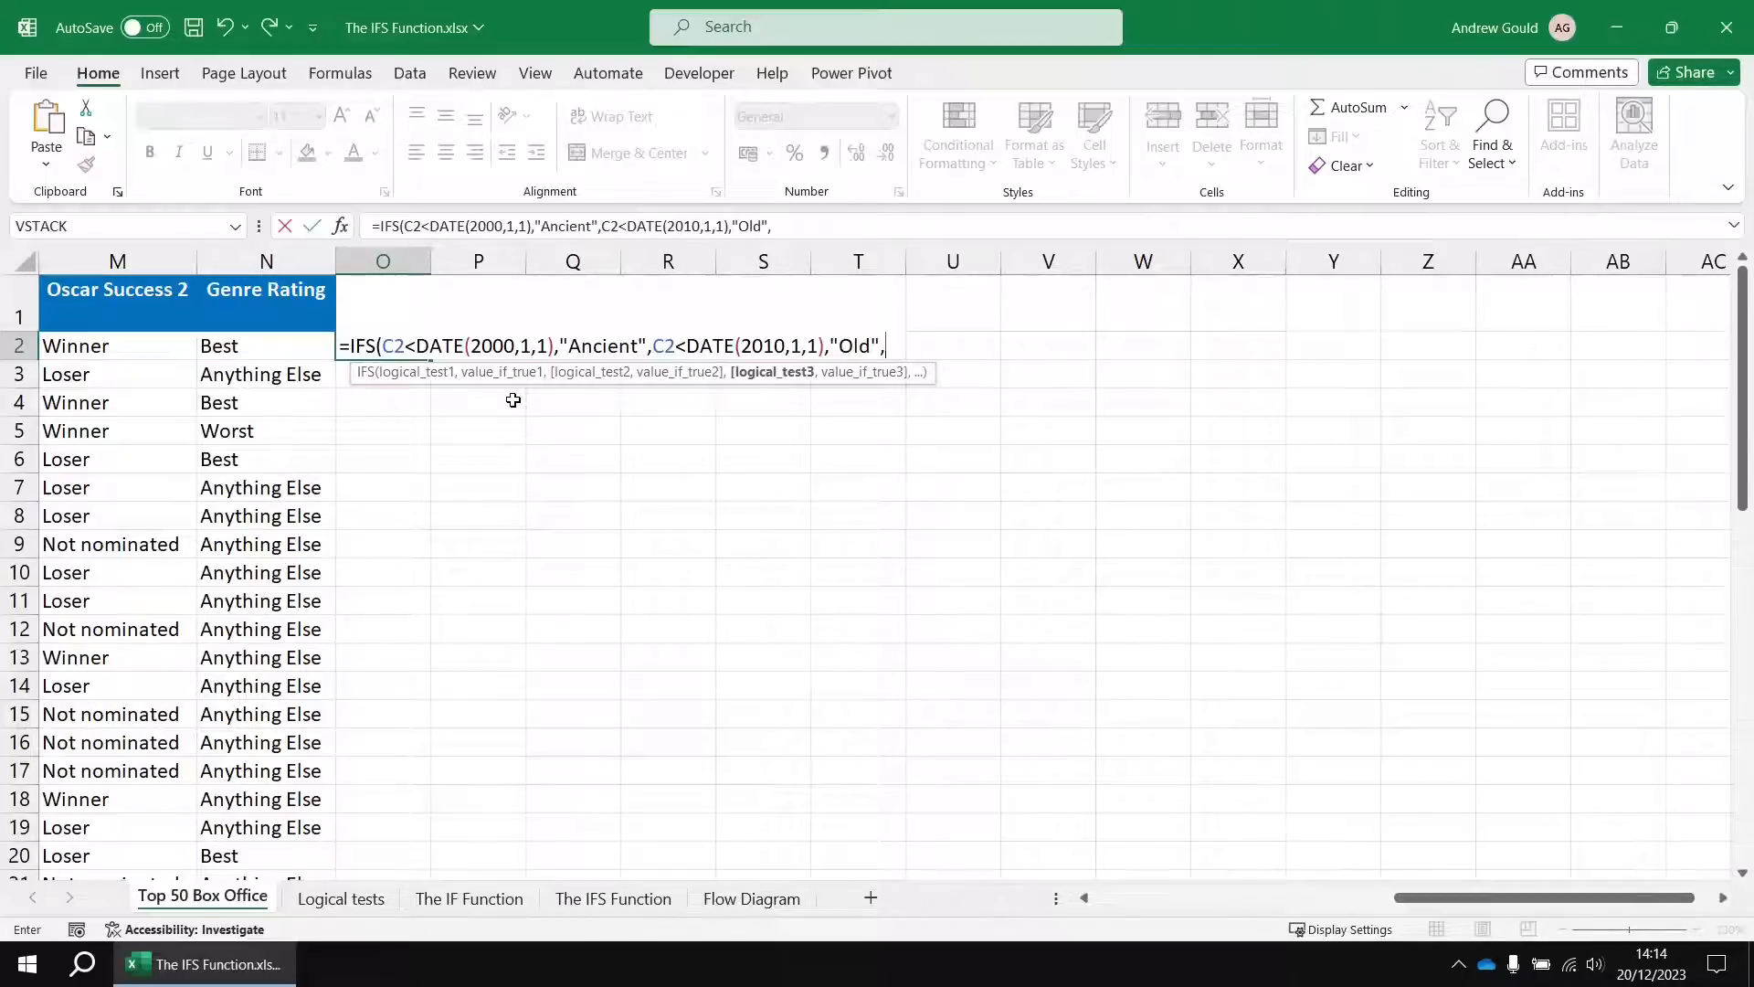
# Step: Complete the O2 IFS formula with a TRUE catch-all test returning "Modern" and enter it
pyautogui.write('T')
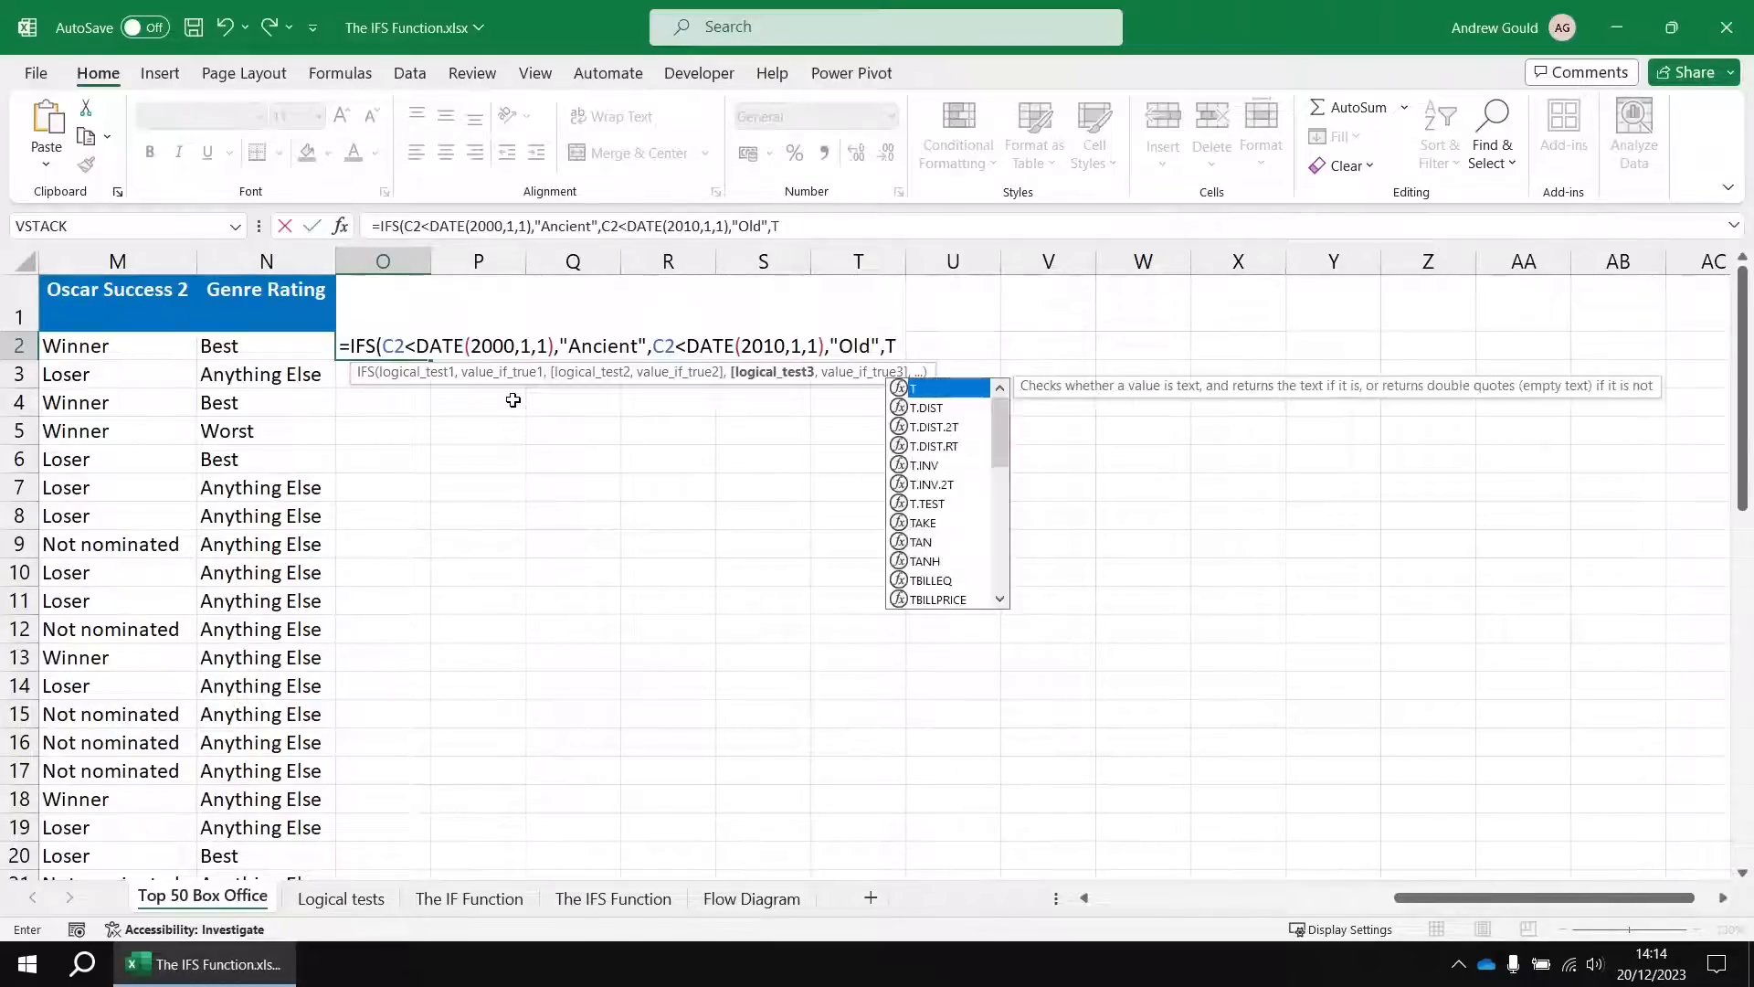
pyautogui.write('RUE,')
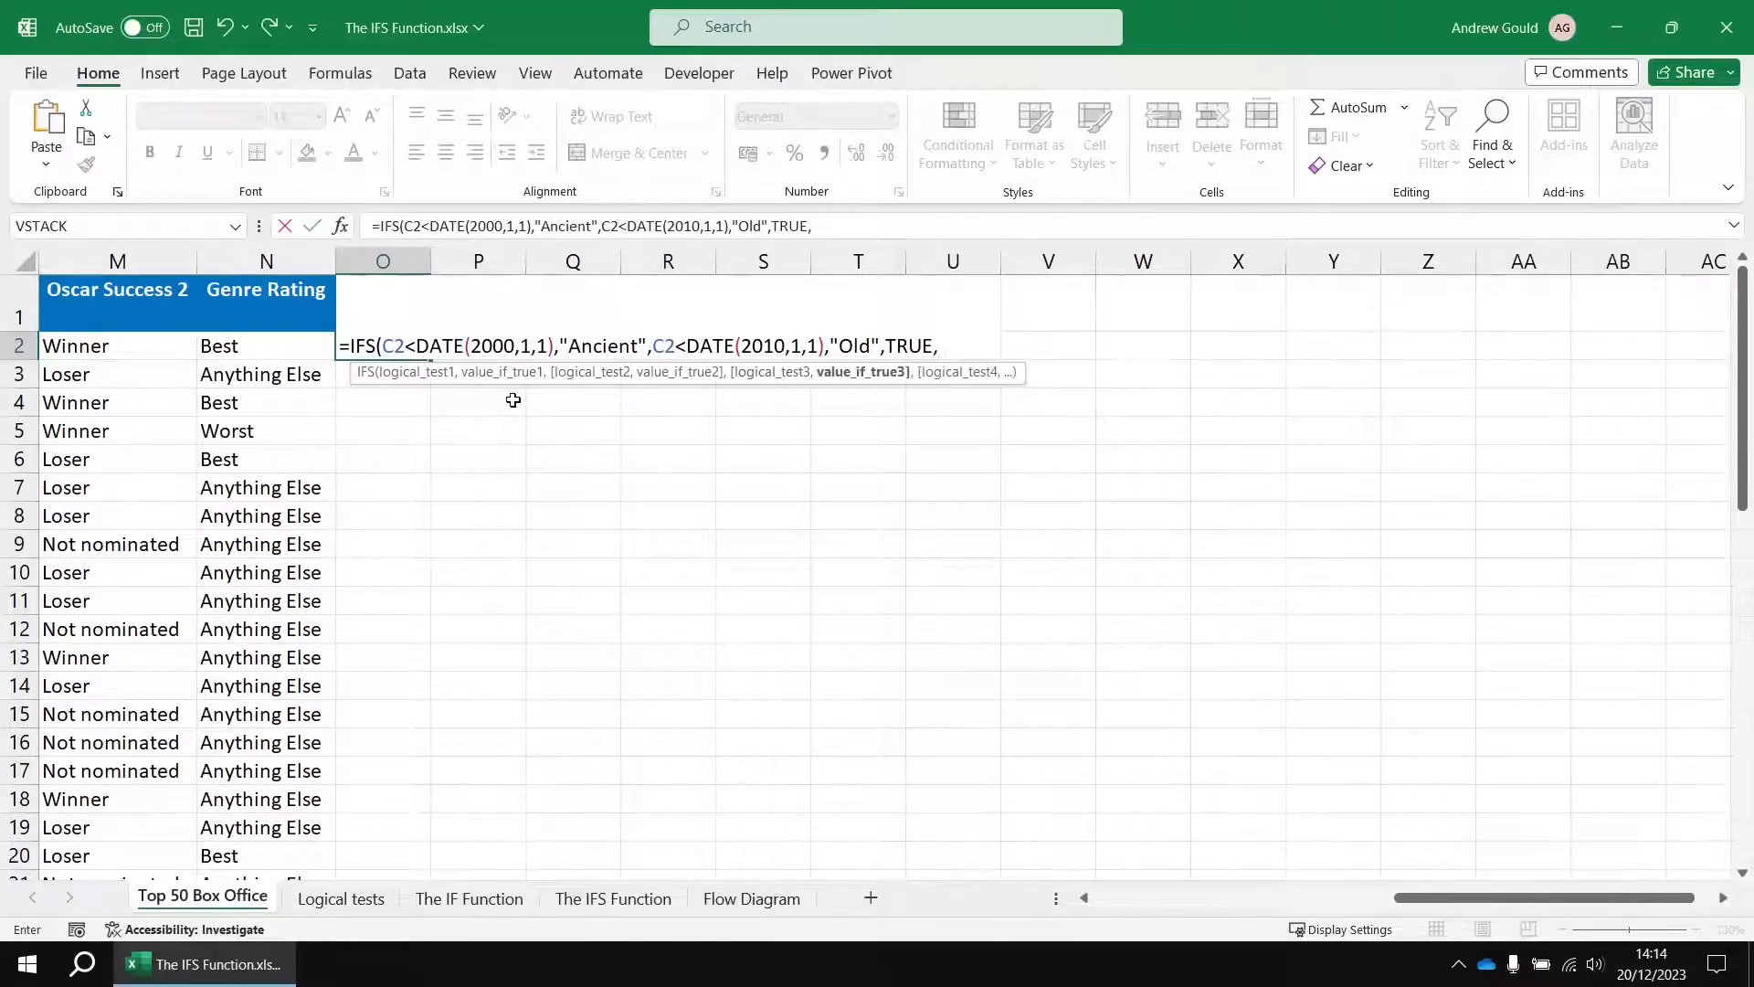
pyautogui.write('"Modern"')
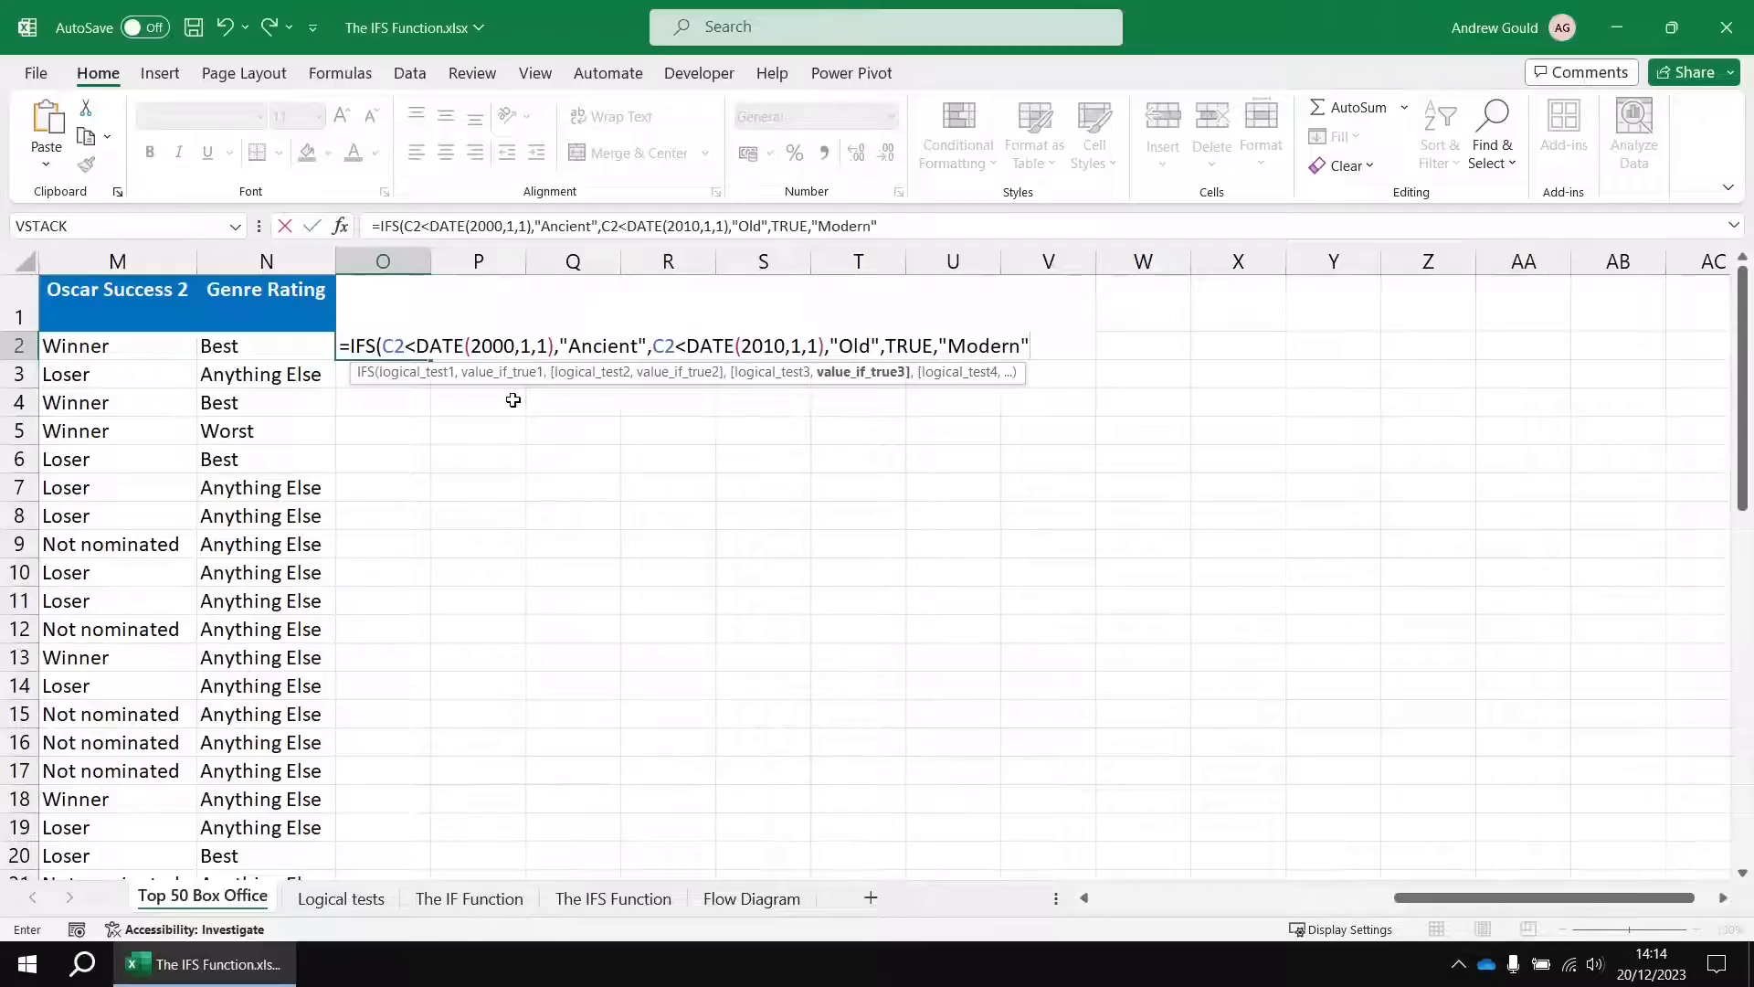
pyautogui.write(')')
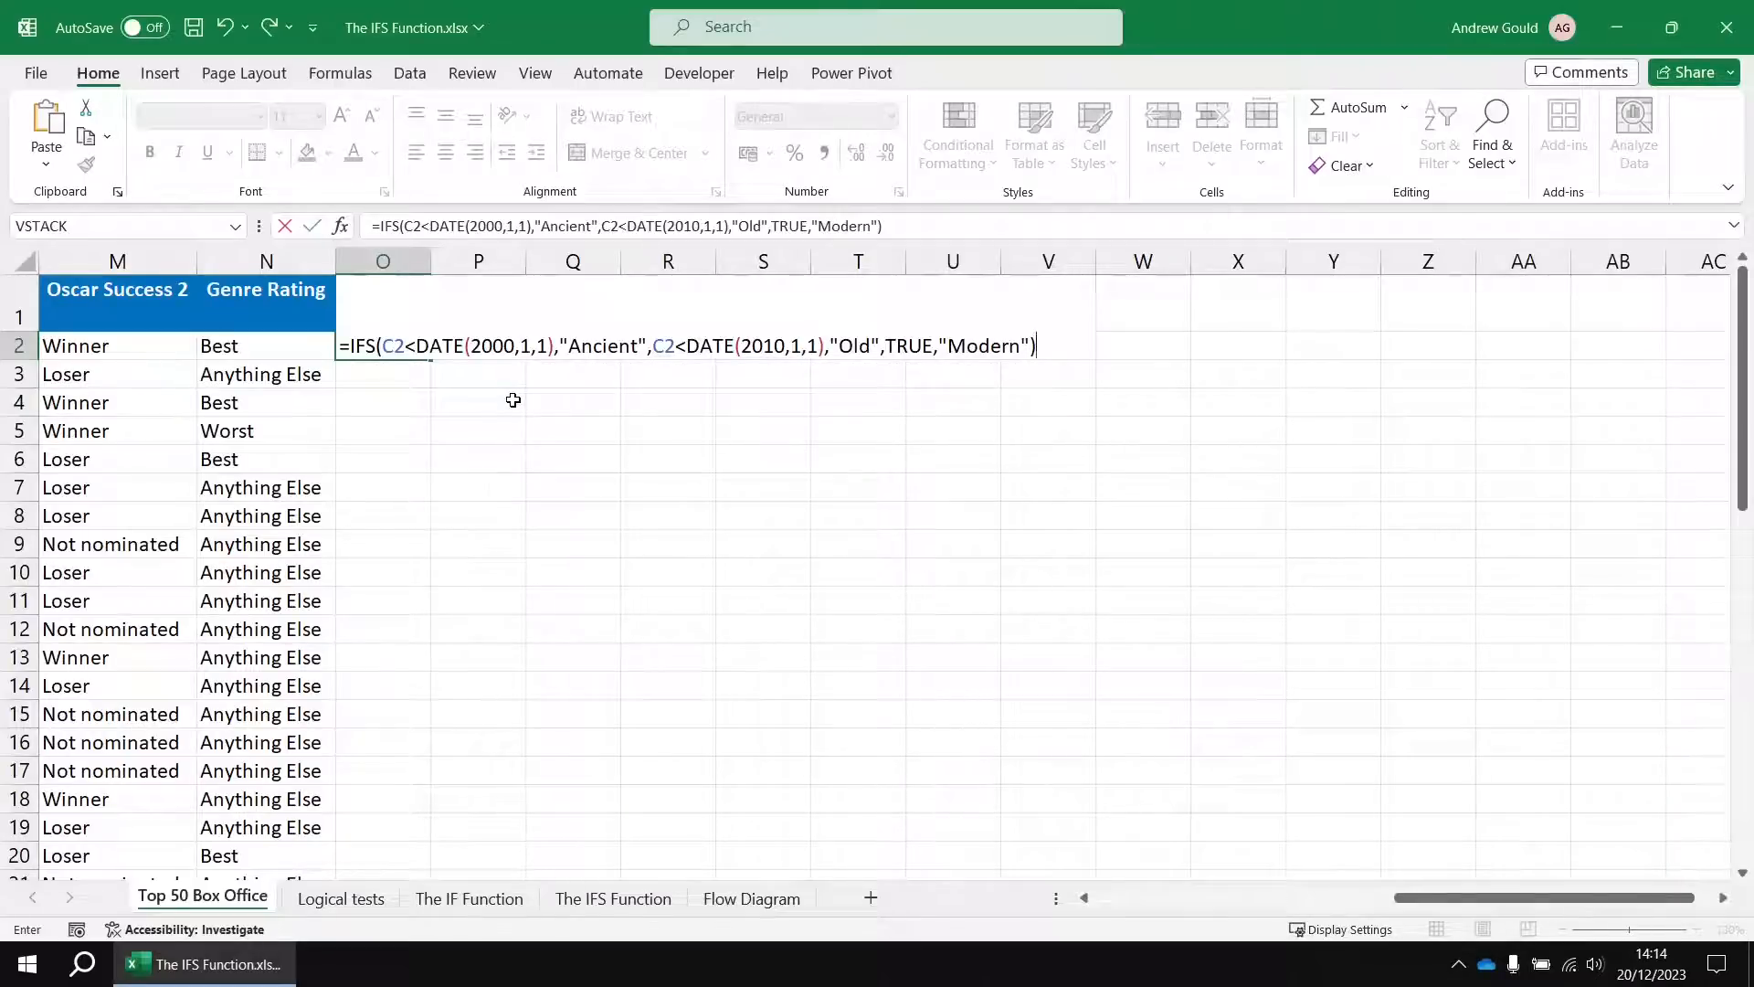
pyautogui.press('Return')
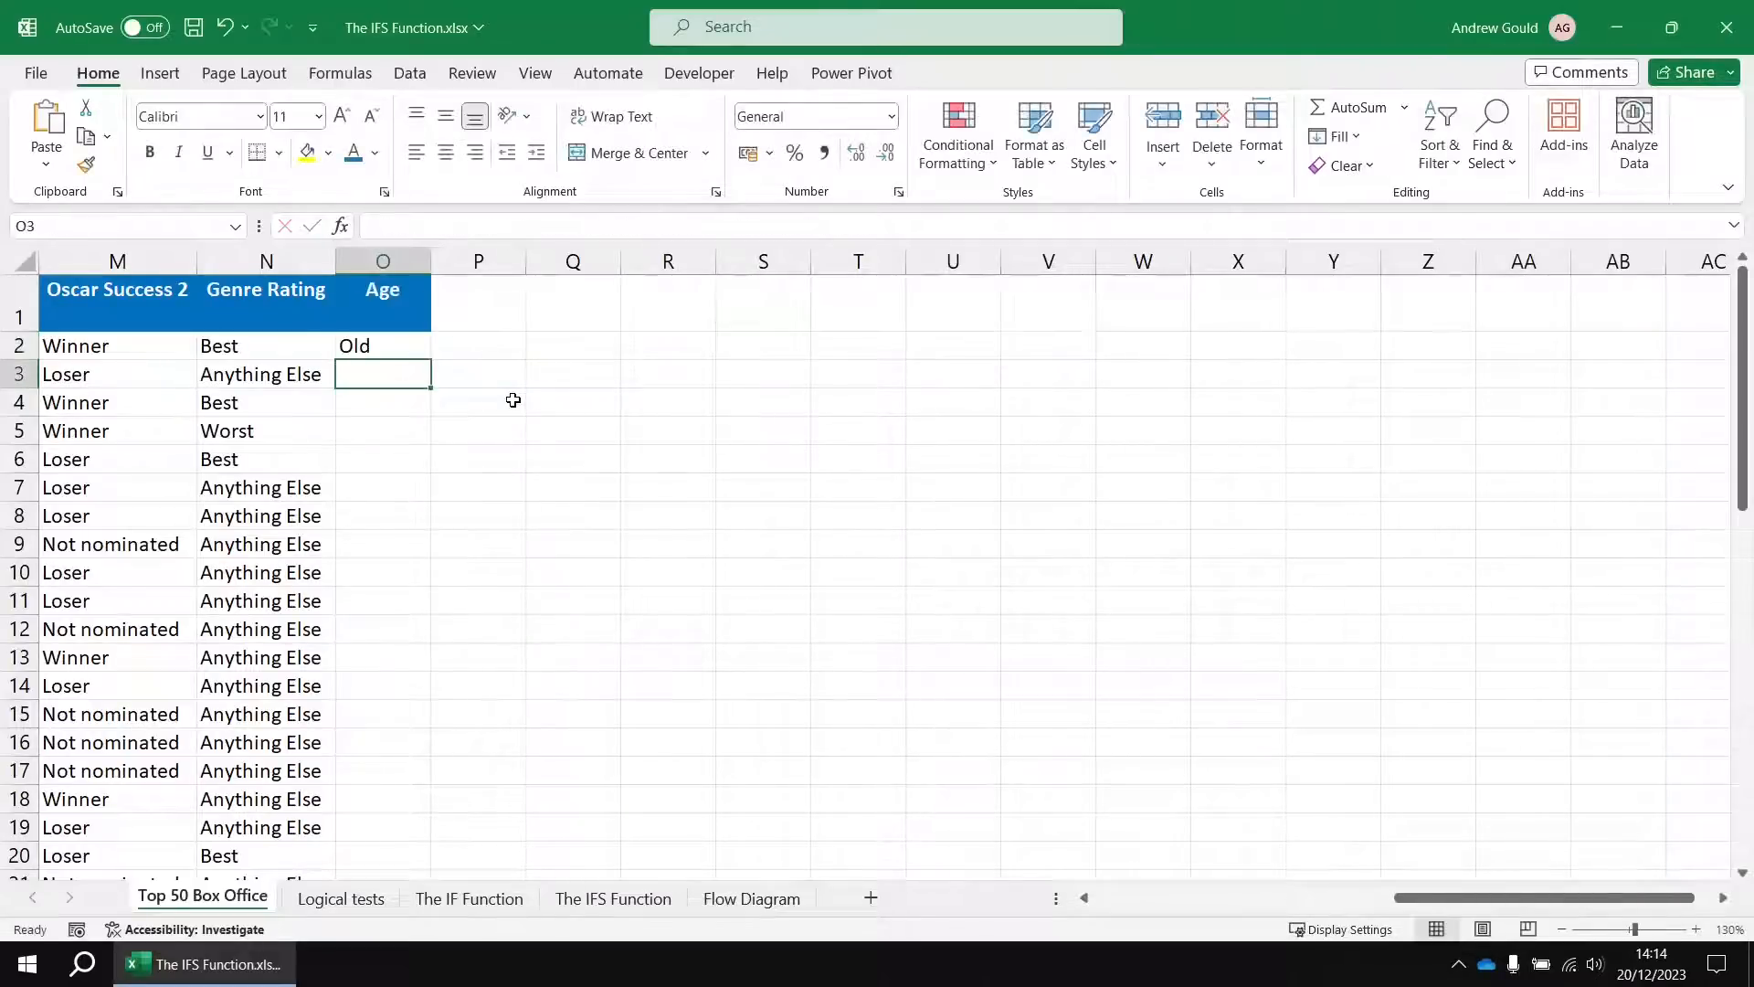
# Step: Fill the O2 formula down the Age column and compare its results with the release dates
pyautogui.click(384, 343)
pyautogui.doubleClick(431, 359)
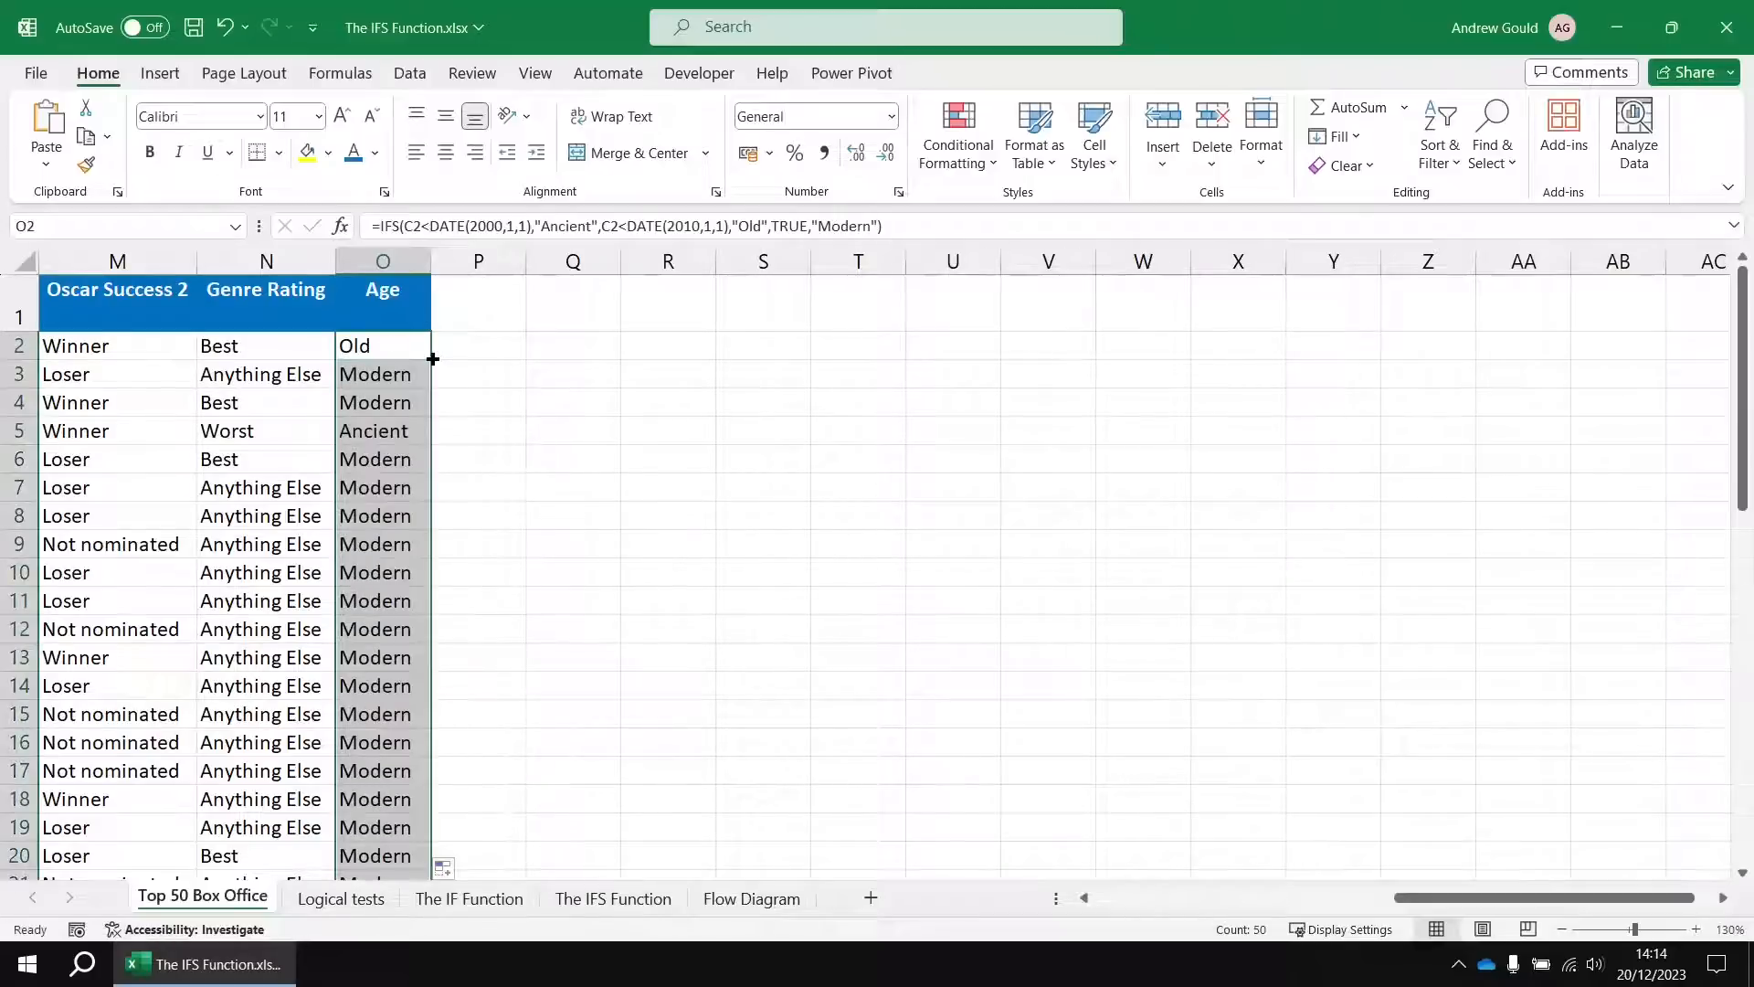
pyautogui.click(392, 354)
pyautogui.click(399, 382)
pyautogui.click(404, 404)
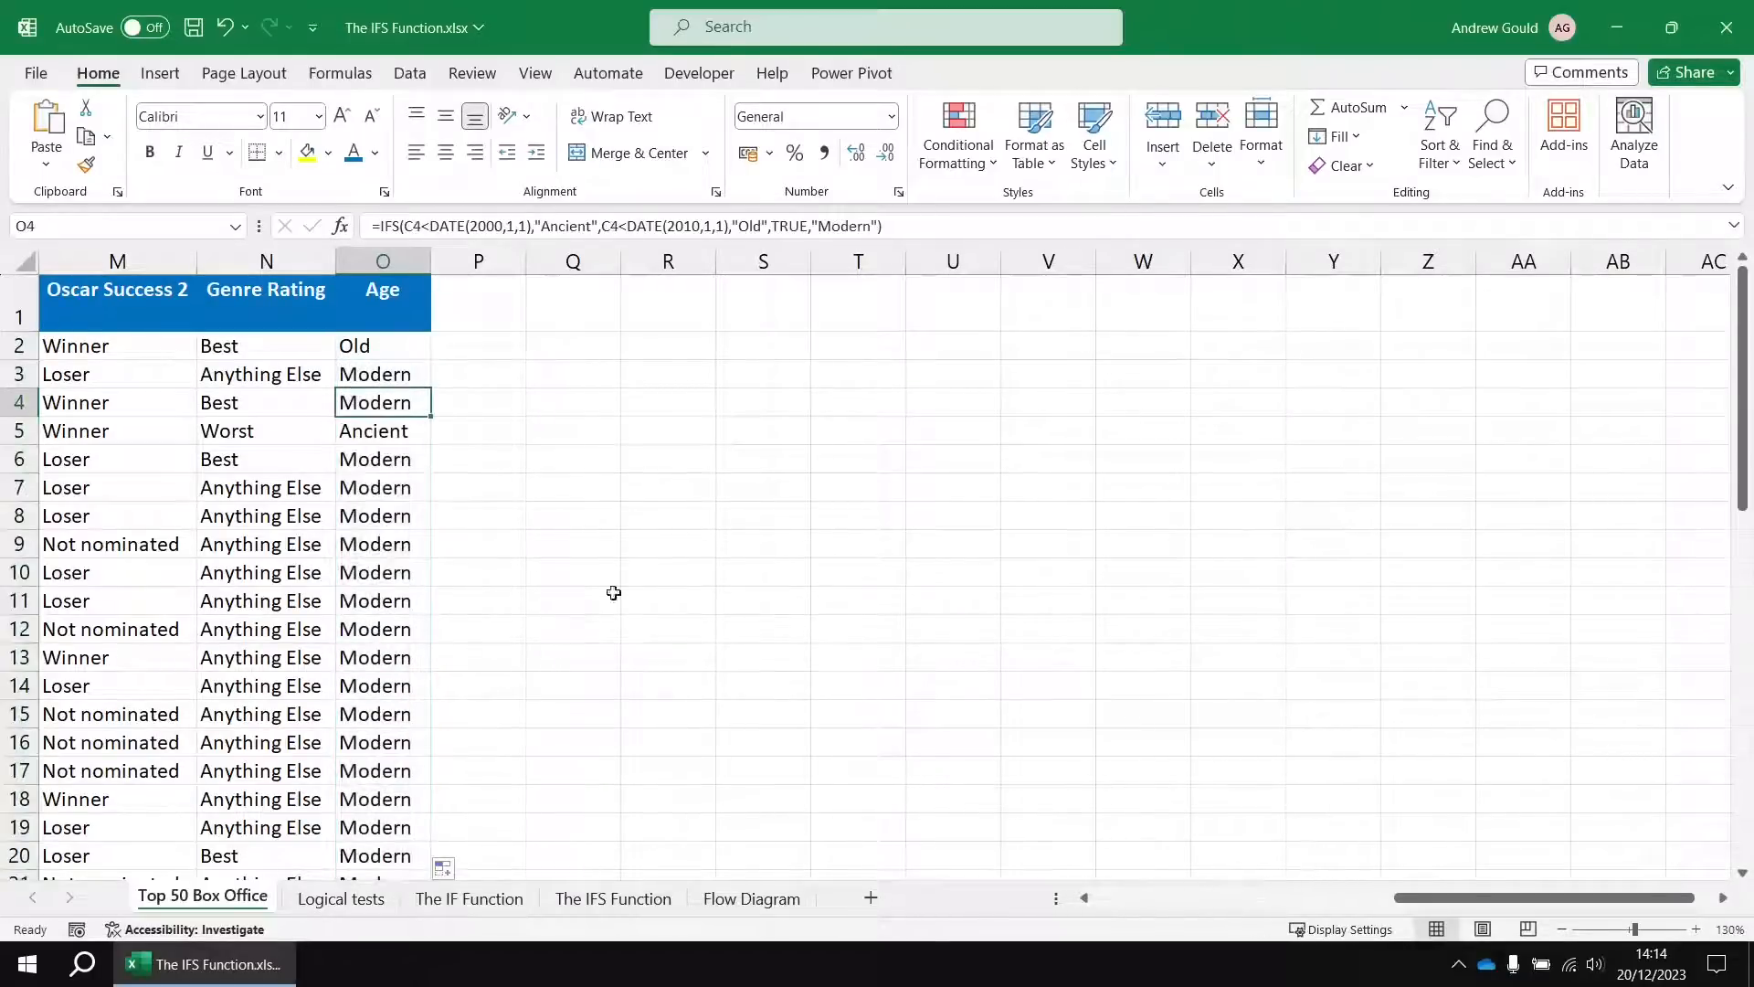
pyautogui.moveTo(1431, 904); pyautogui.dragTo(1271, 898)
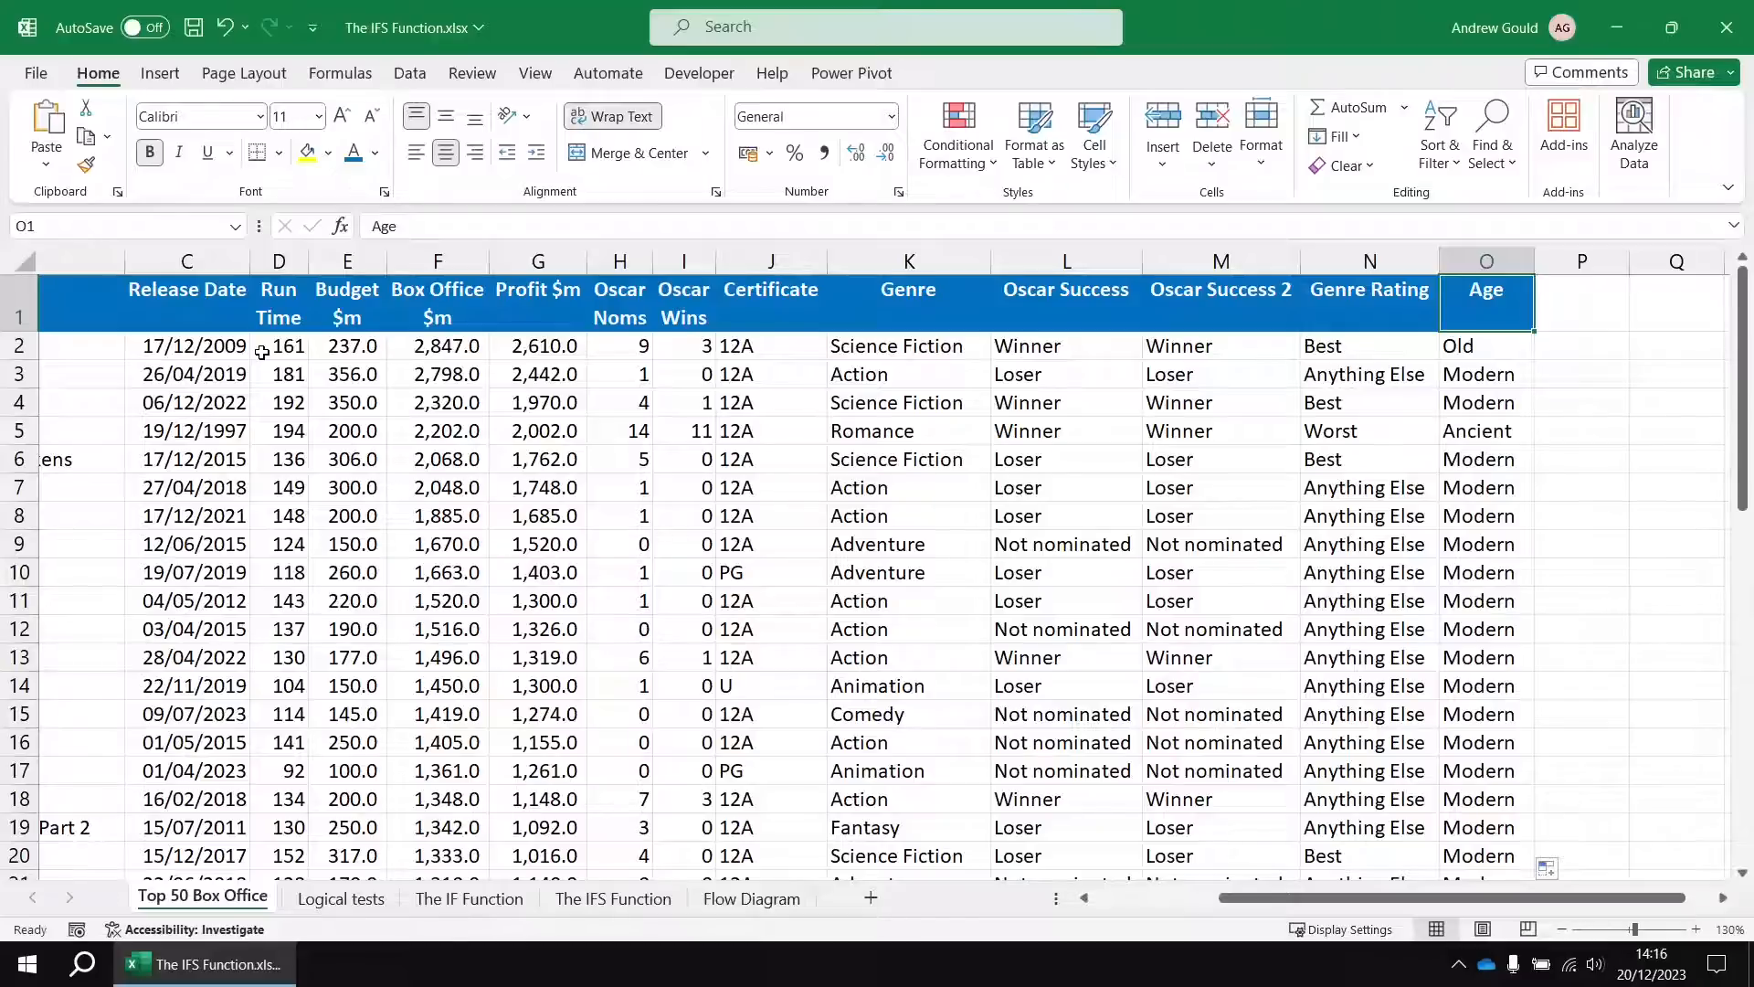
# Step: Consult the run-time tests on the Flow Diagram sheet and add the header "Length" in P1 of the Top 50 Box Office sheet
pyautogui.click(750, 904)
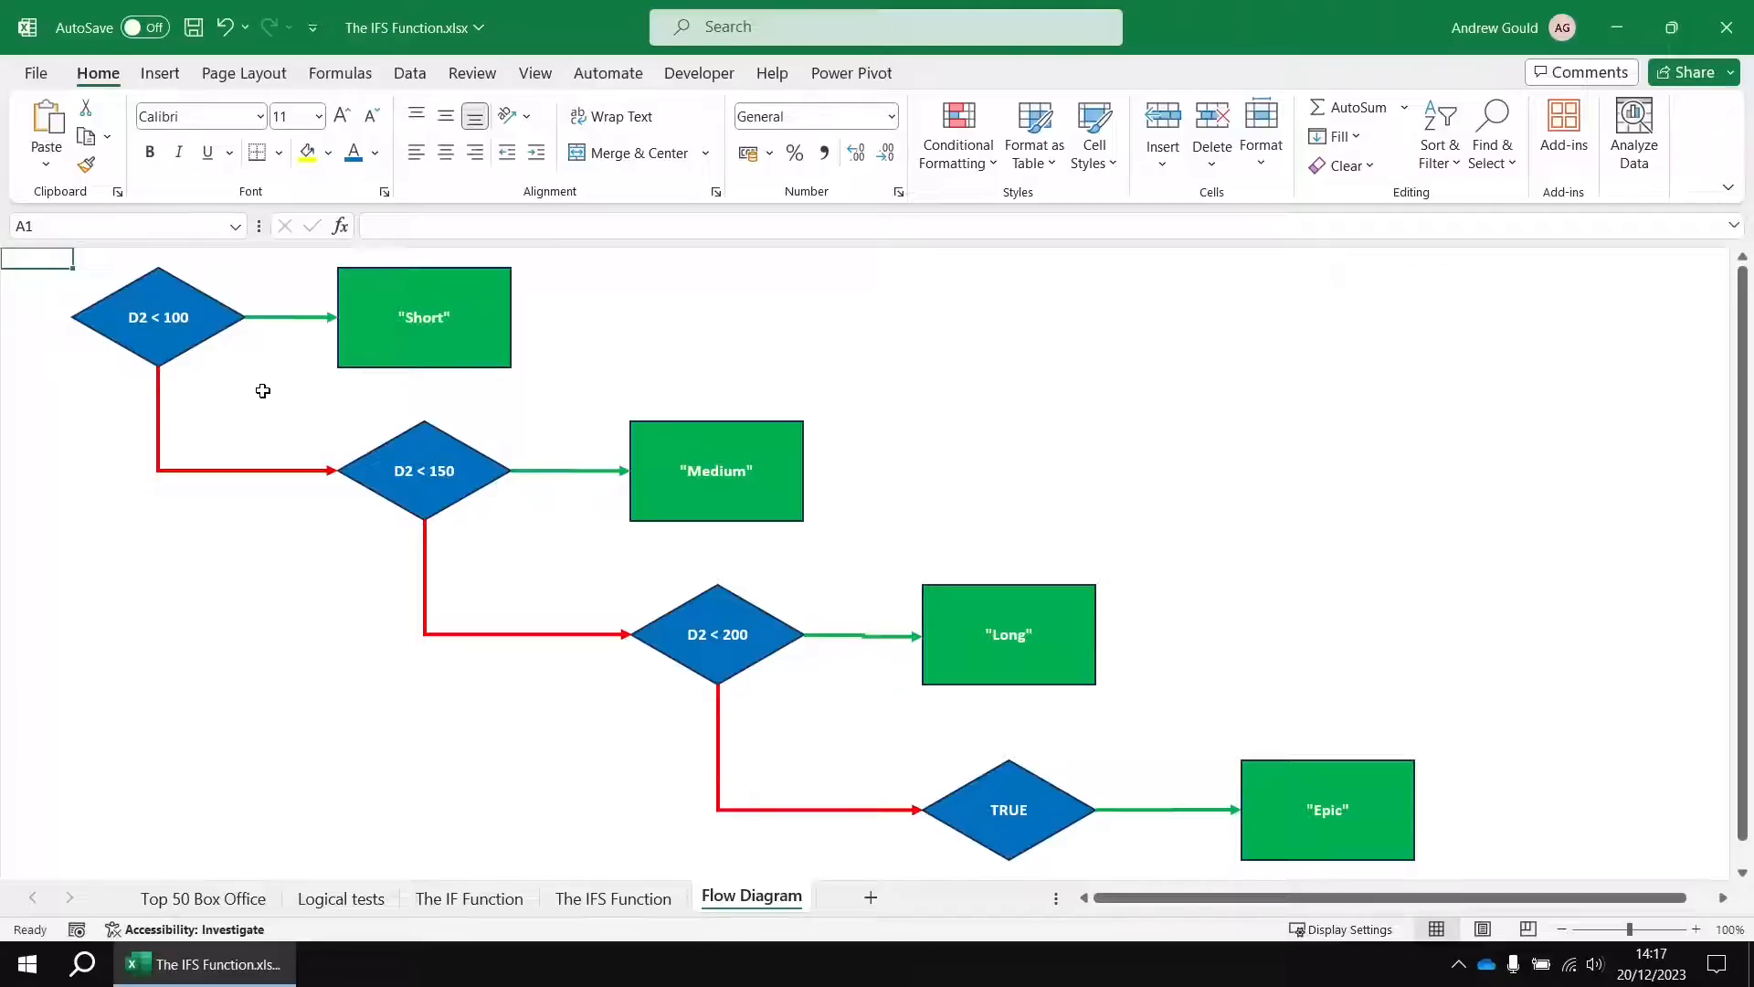
pyautogui.click(212, 903)
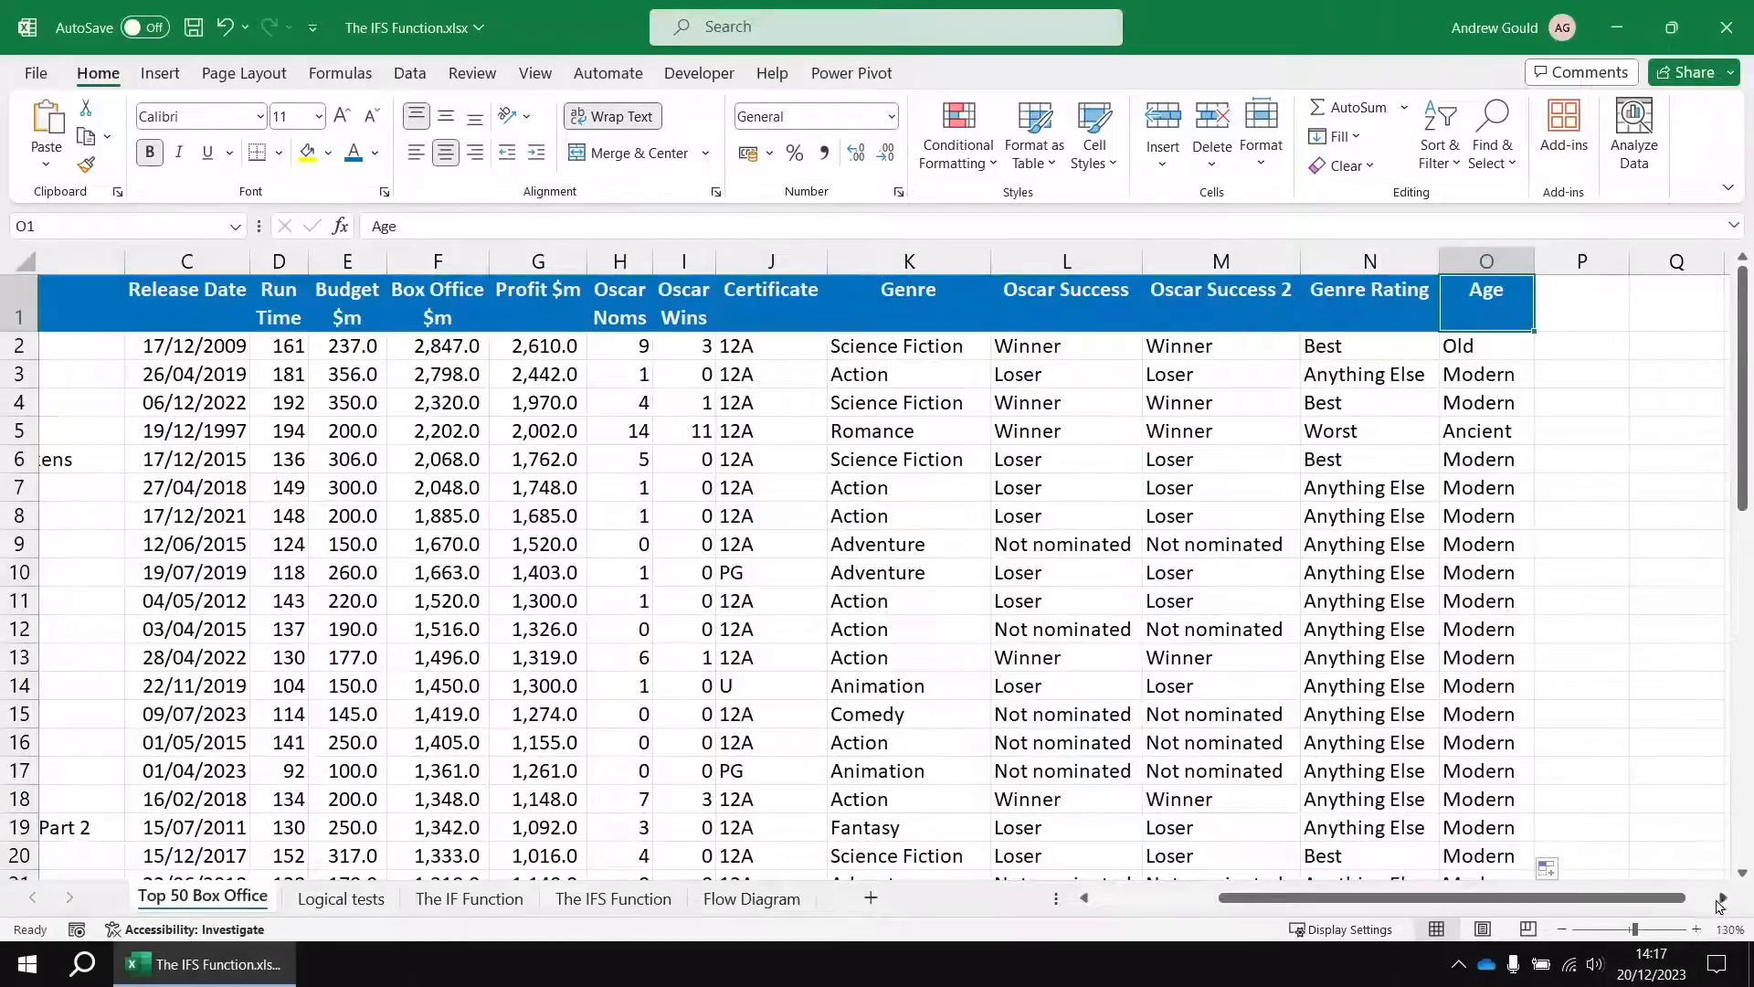
pyautogui.click(1722, 898)
pyautogui.click(1724, 903)
pyautogui.click(1724, 903)
pyautogui.click(308, 291)
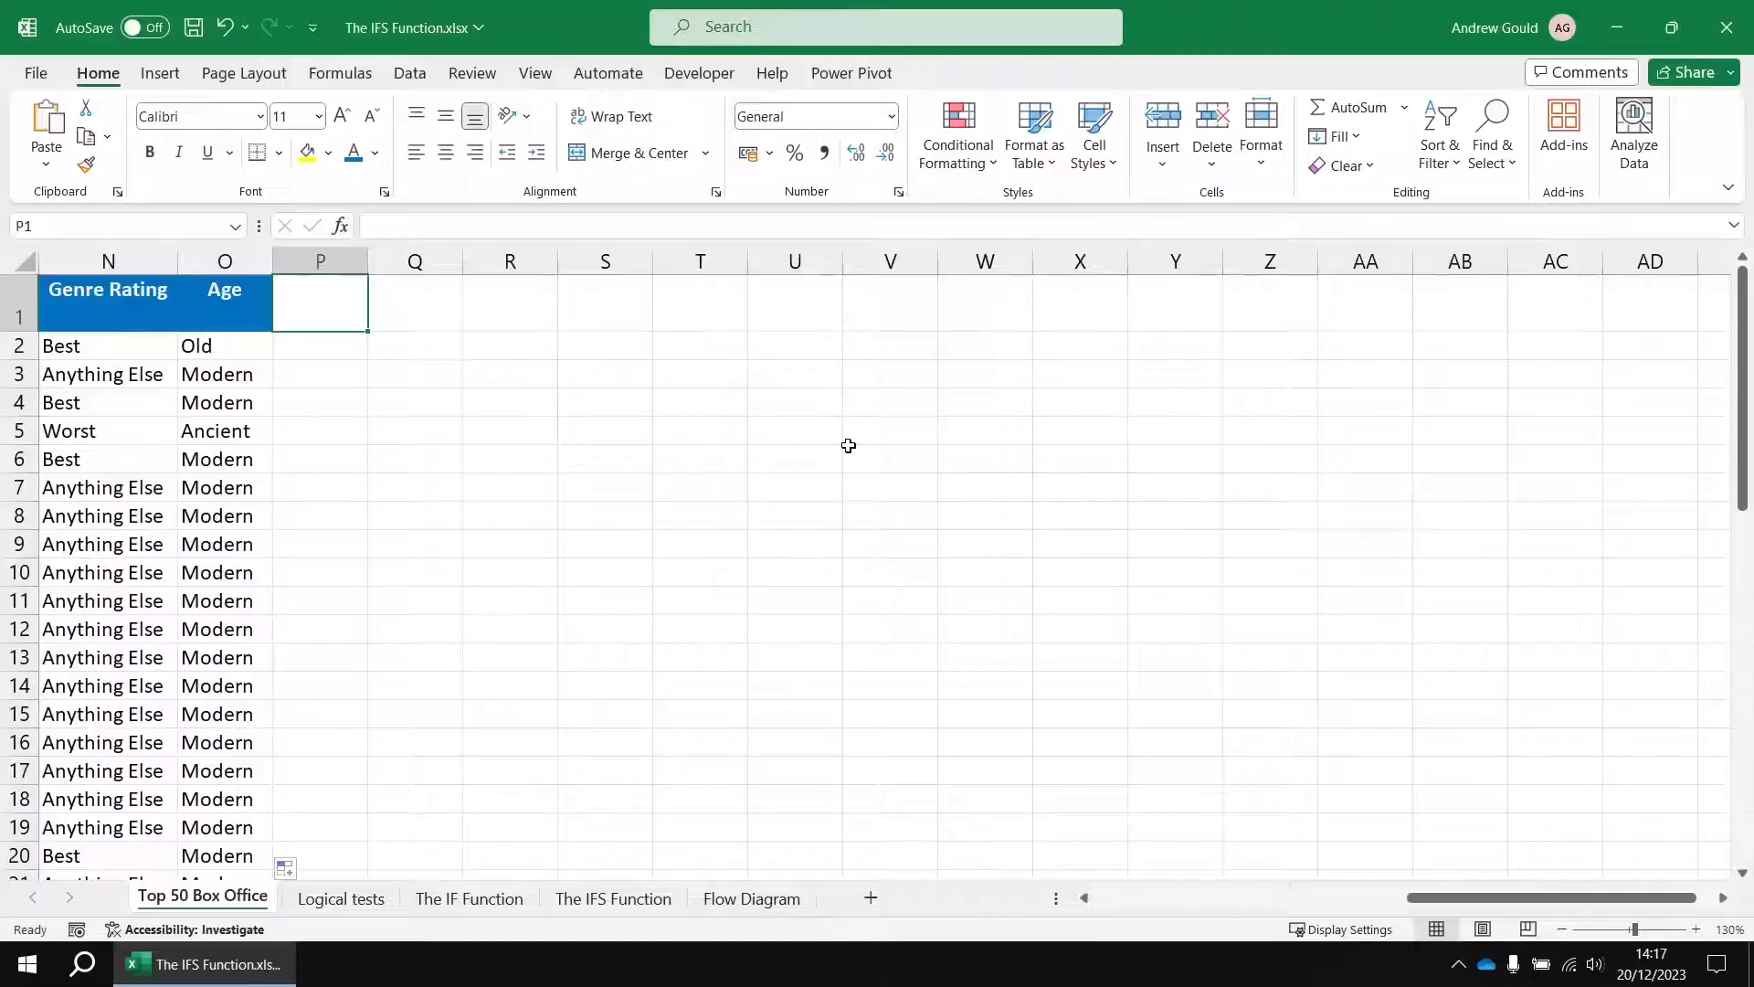
pyautogui.write('Length')
pyautogui.press('Return')
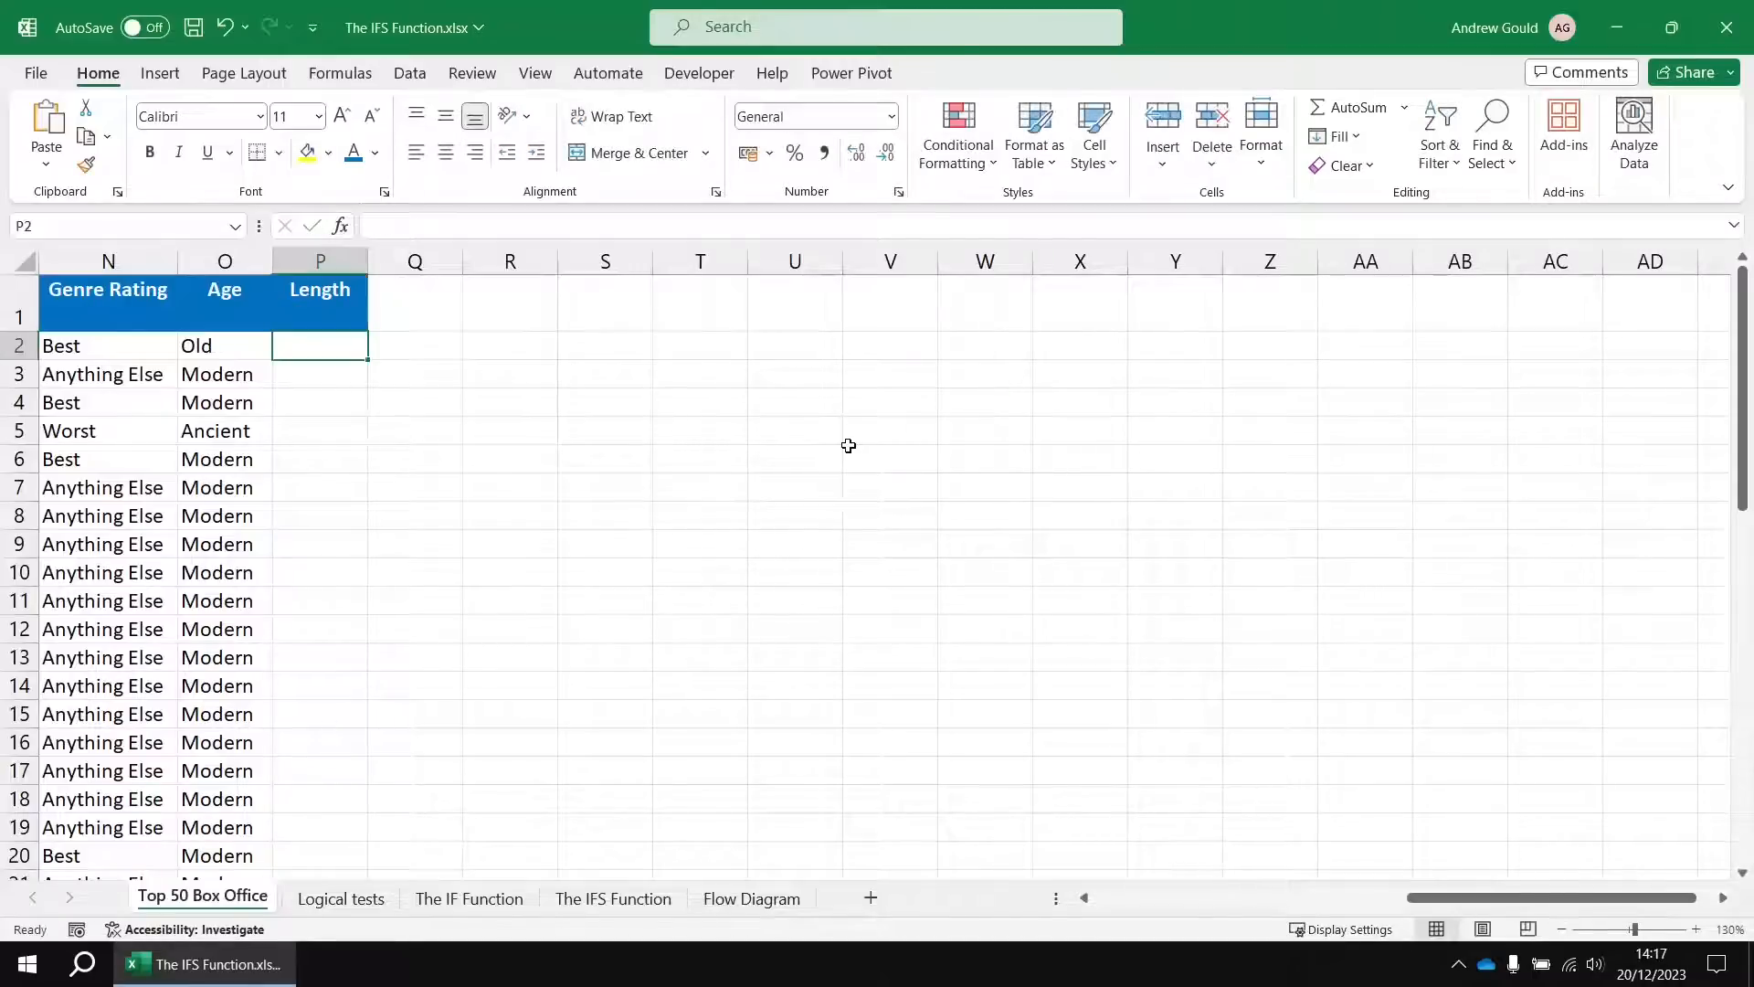
# Step: Start an IFS formula in P2 with the tests D2<100 returning "Short" and D2<150 returning "Medium"
pyautogui.scroll(3, 849, 445)
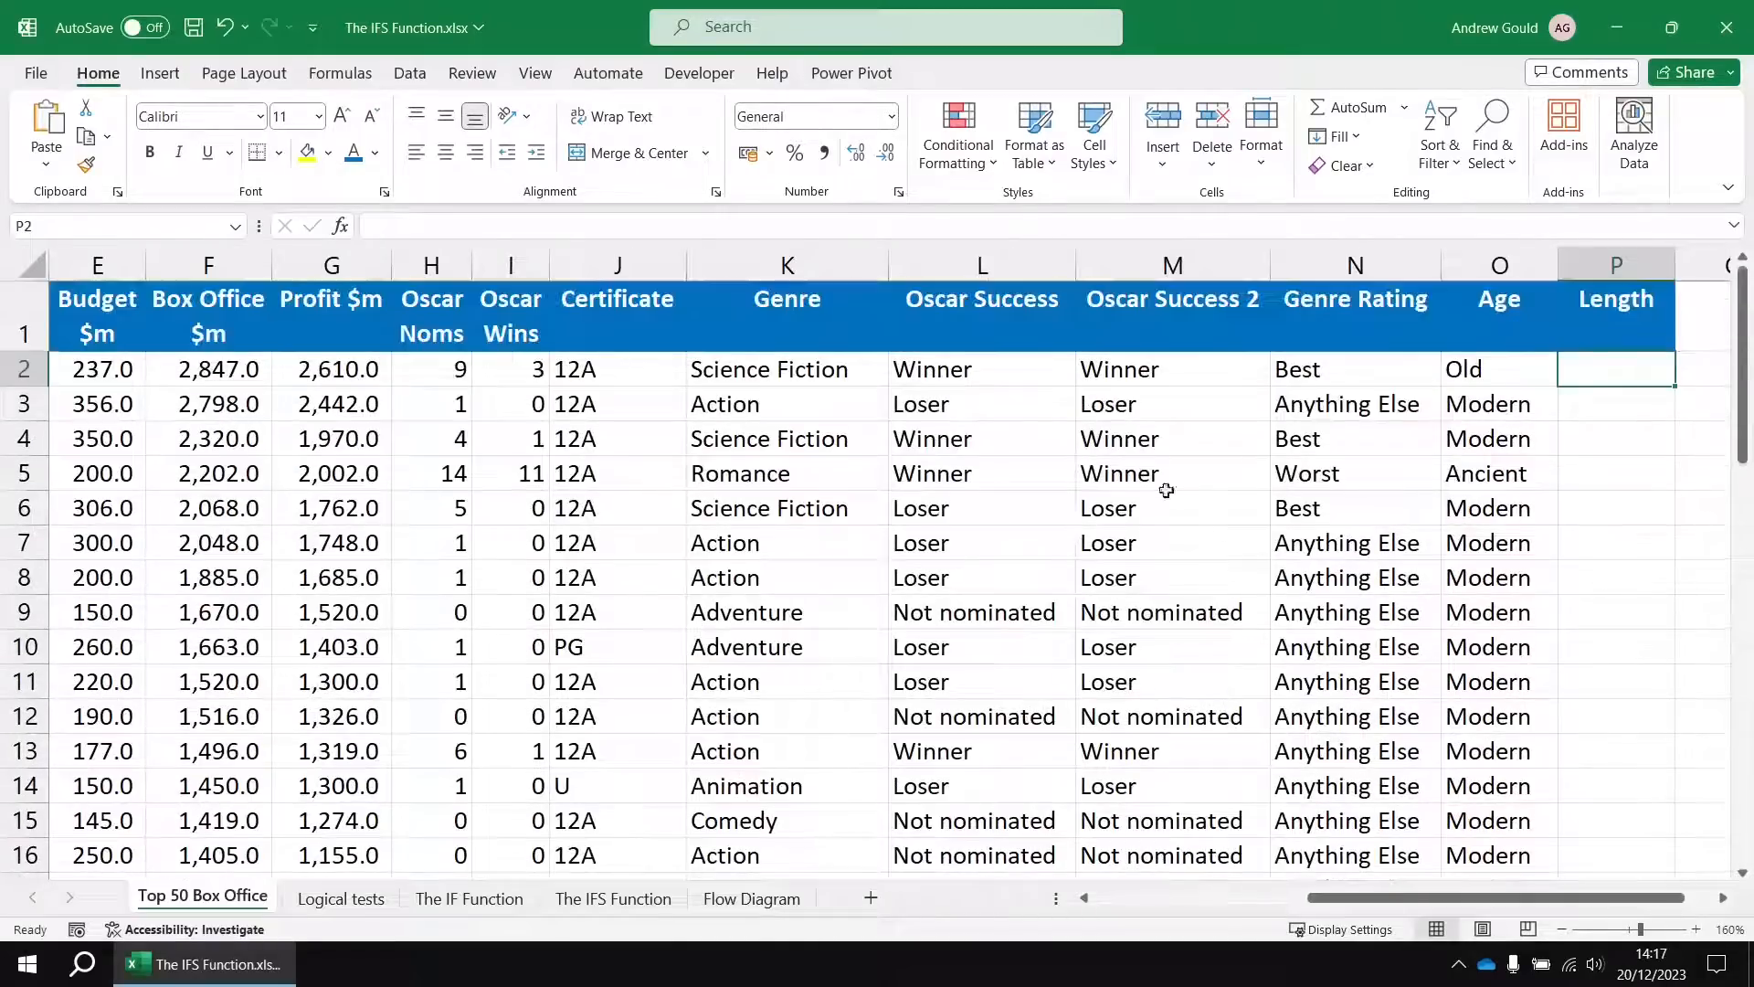
pyautogui.click(1723, 898)
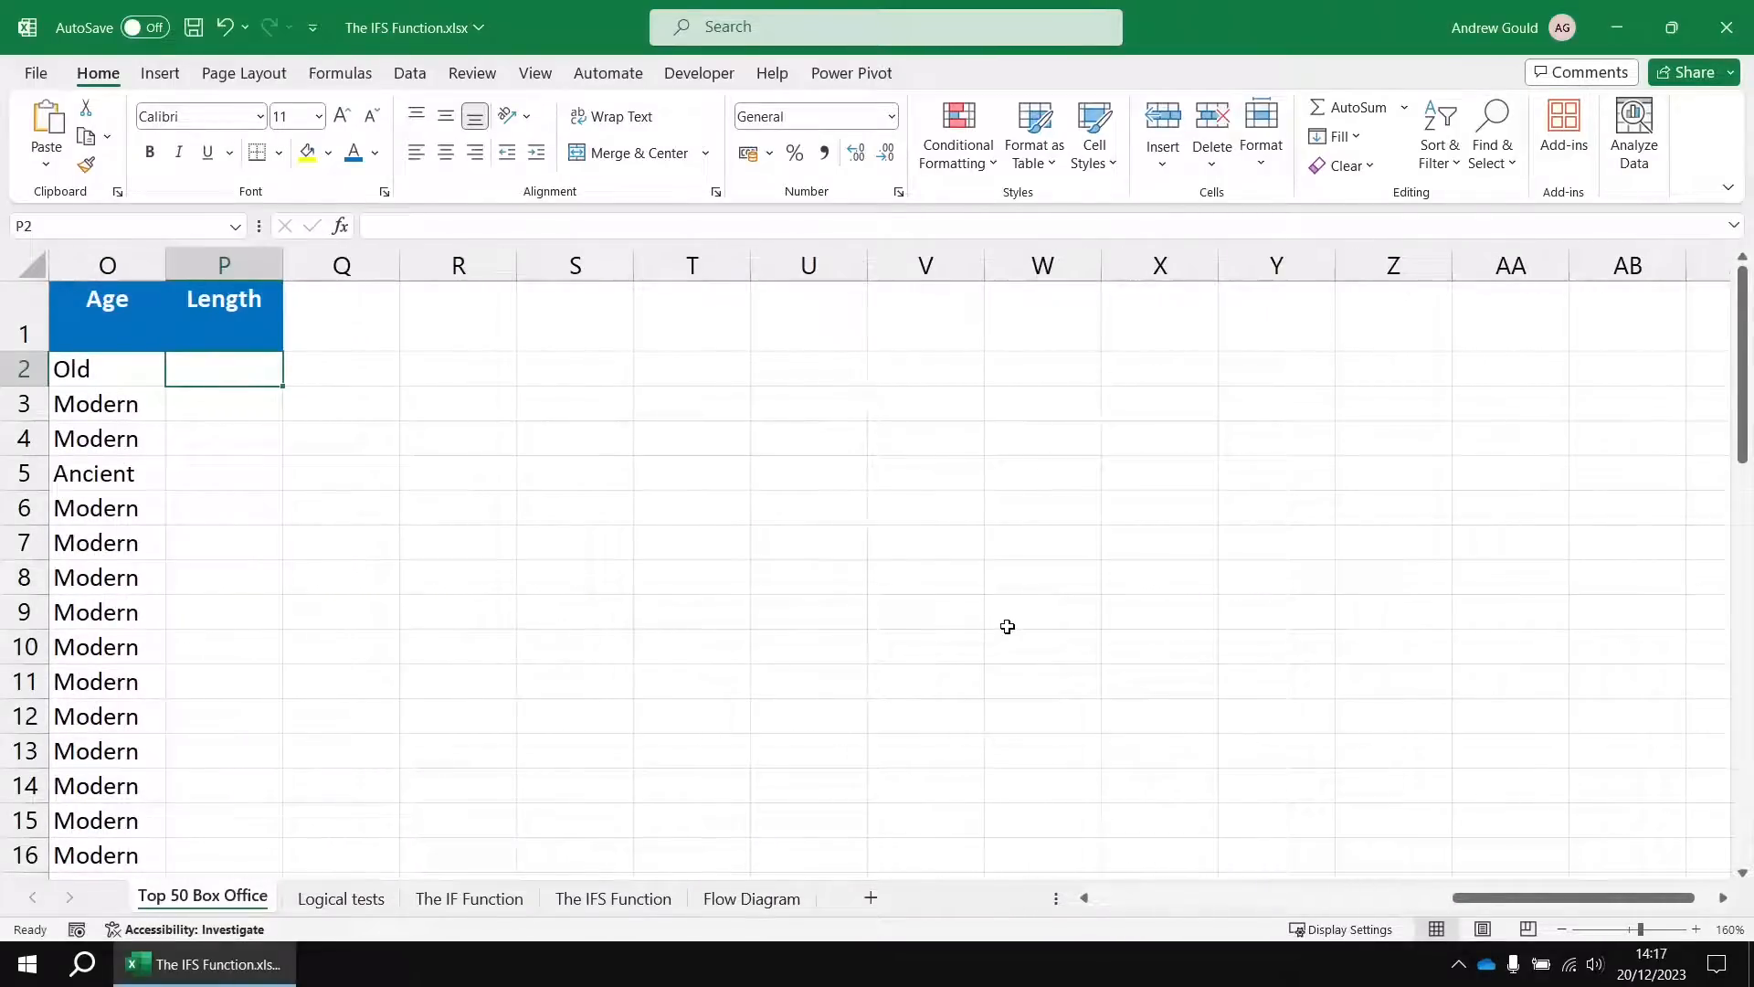
pyautogui.write('=ifs')
pyautogui.press('Tab')
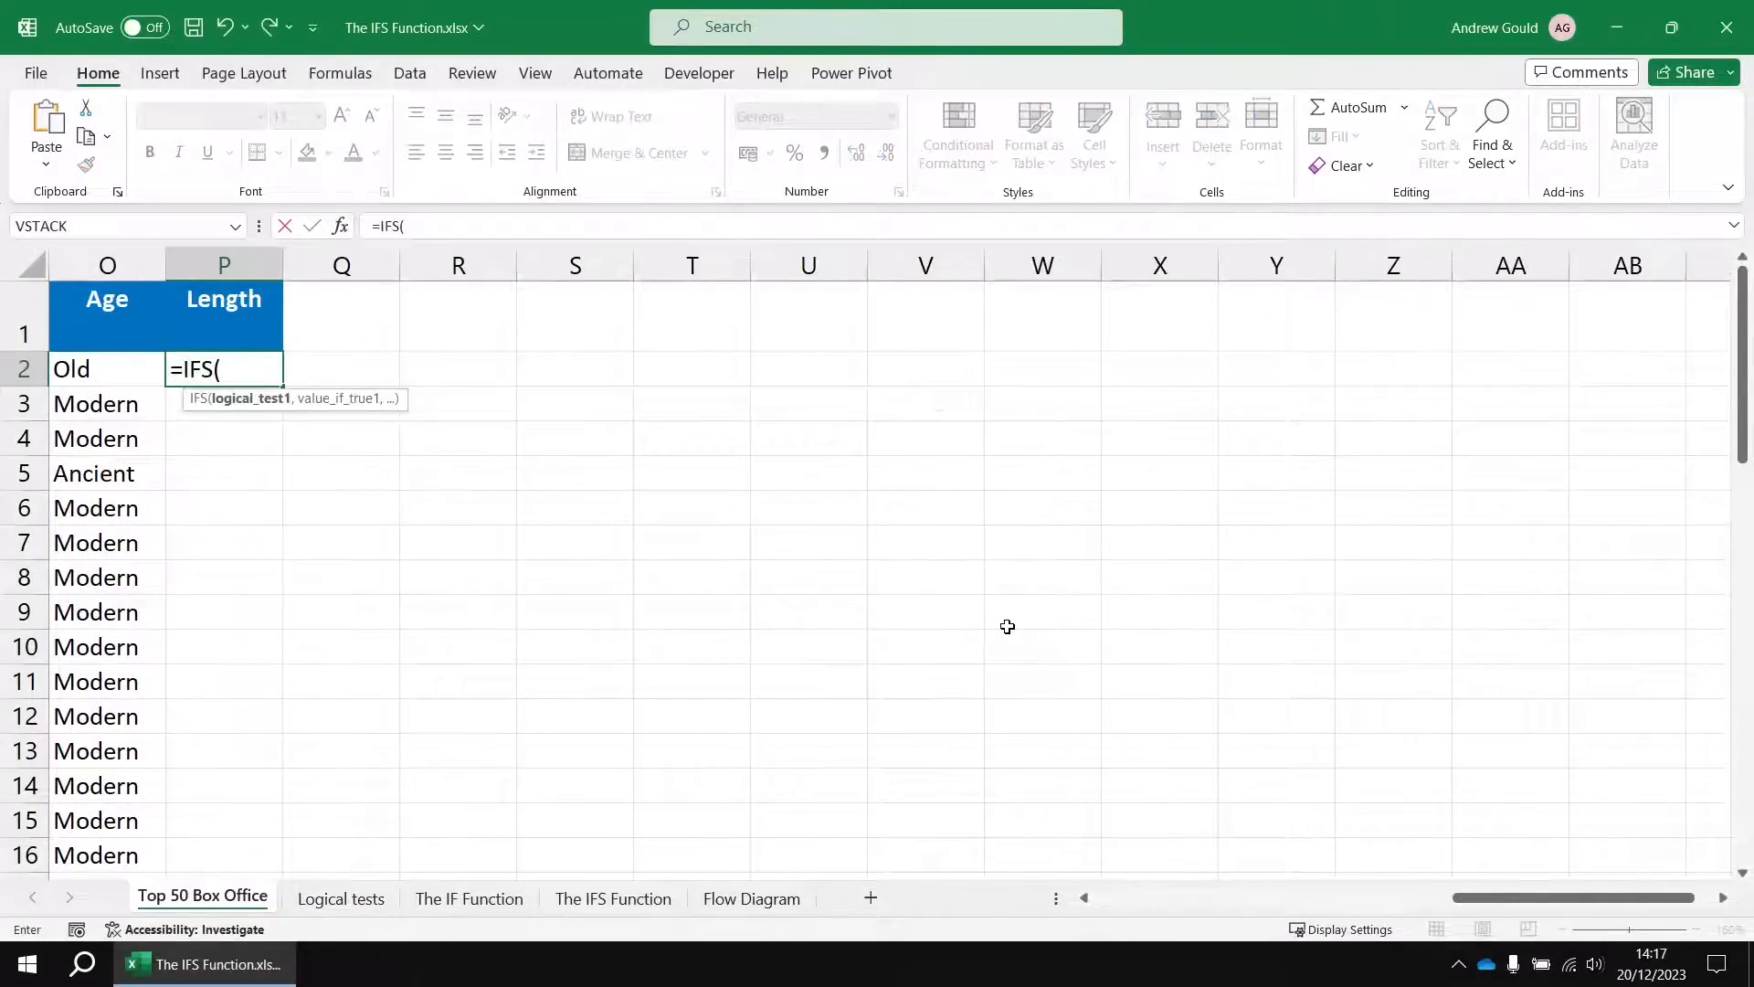
pyautogui.write('D2<')
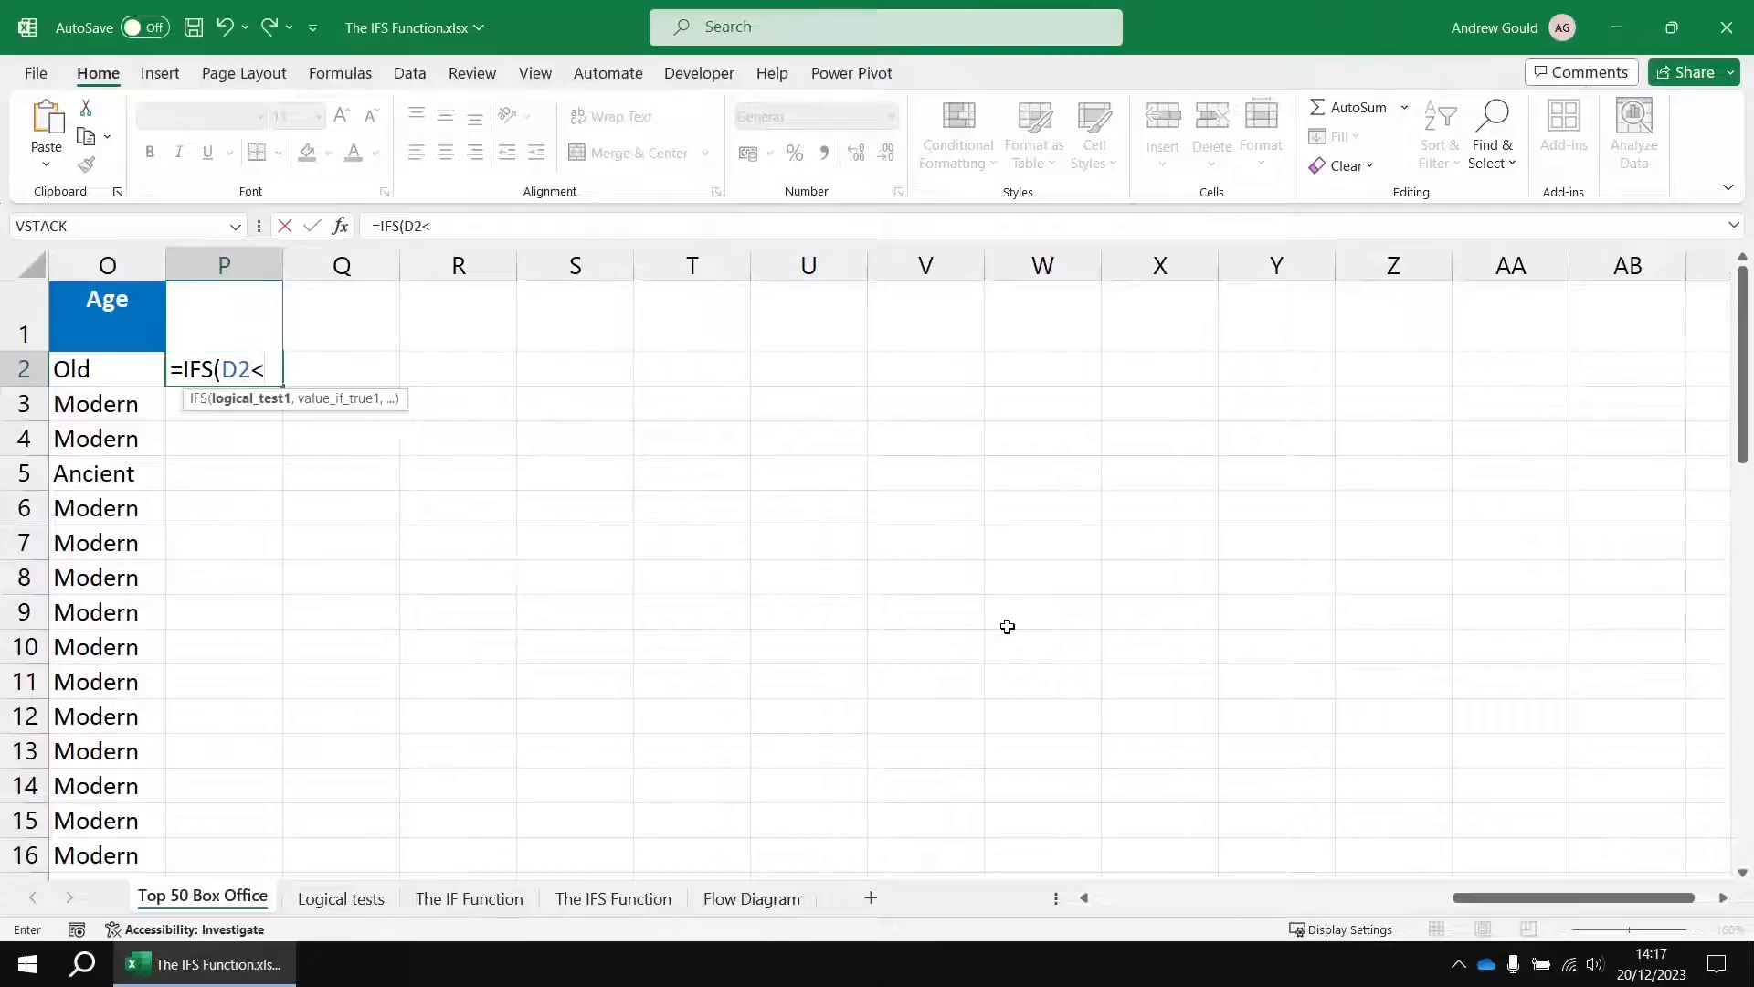
pyautogui.write('100,"Shor')
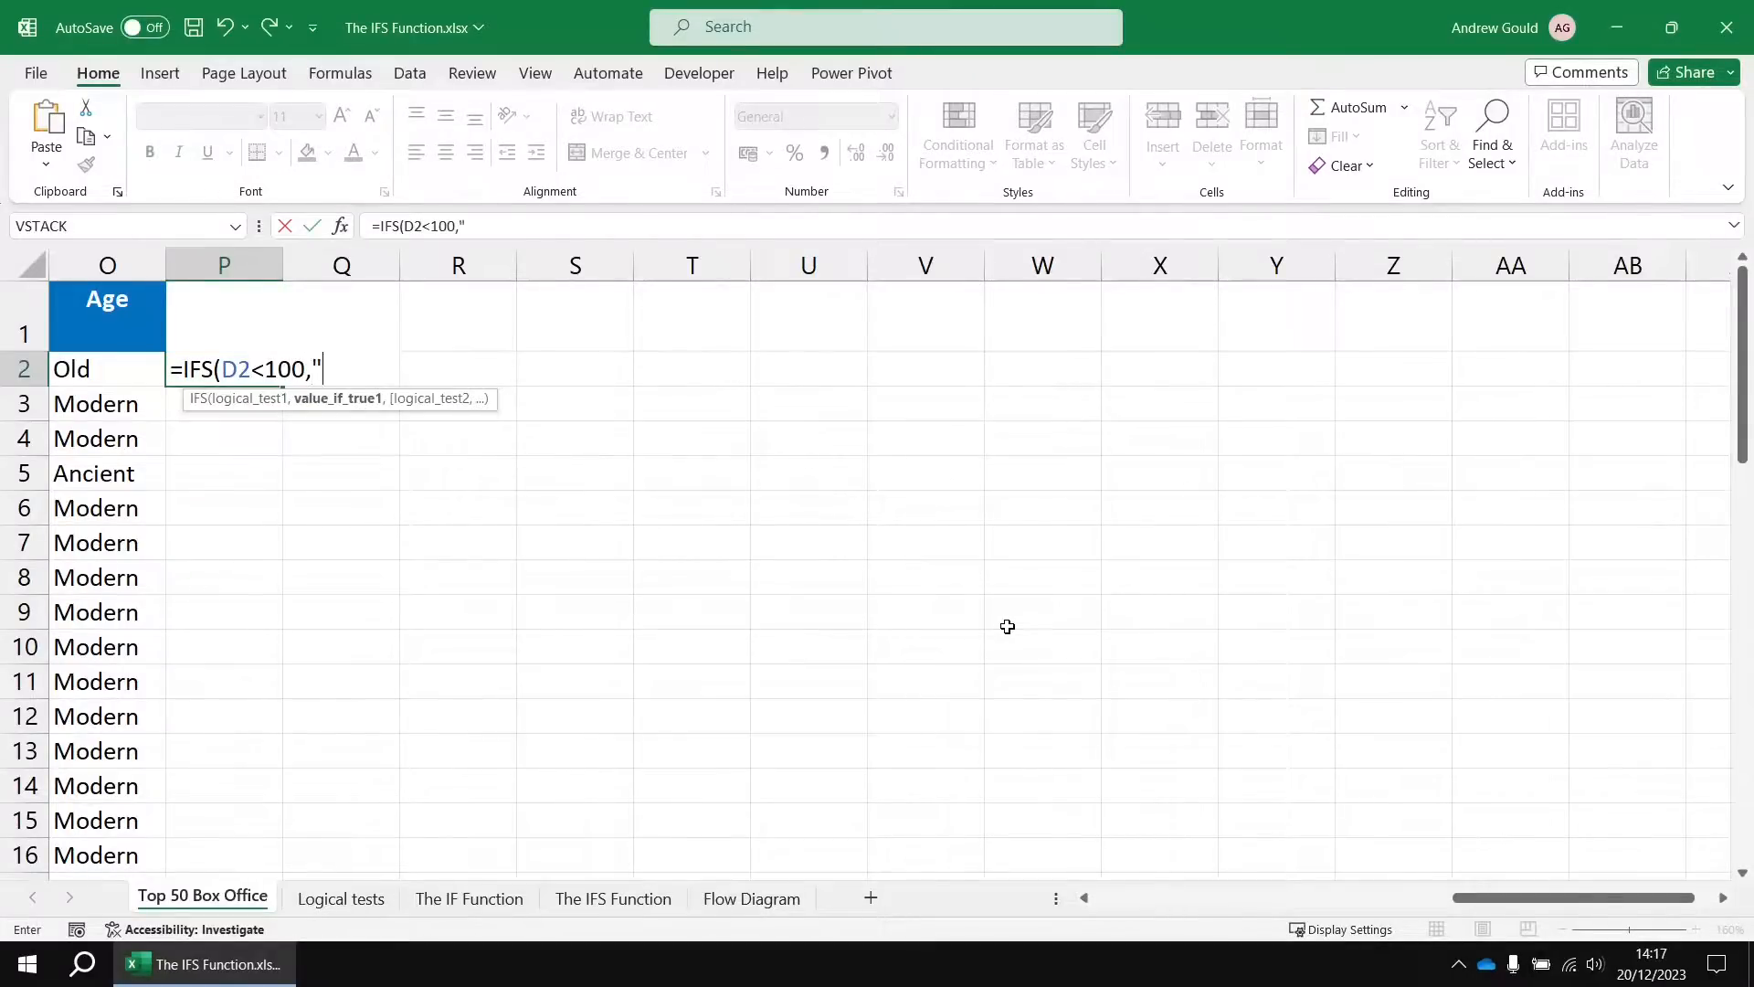
pyautogui.write('t",D2<`')
pyautogui.press('BackSpace')
pyautogui.write('1')
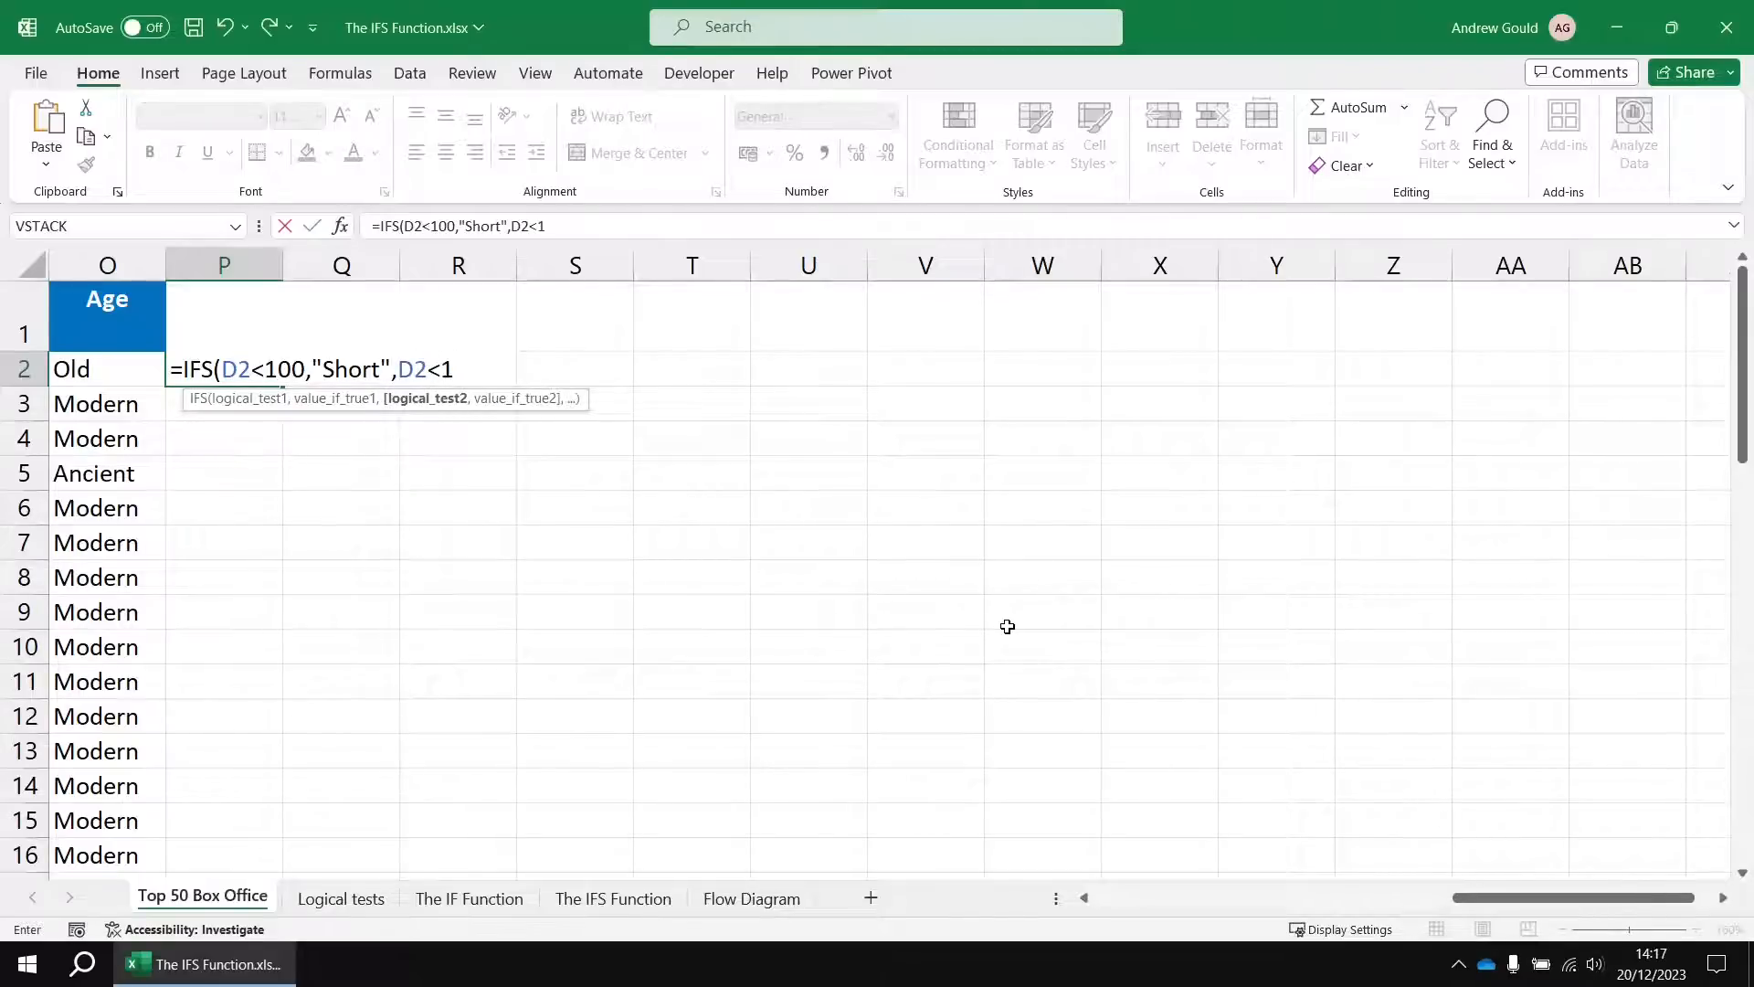
pyautogui.write('50,"Me')
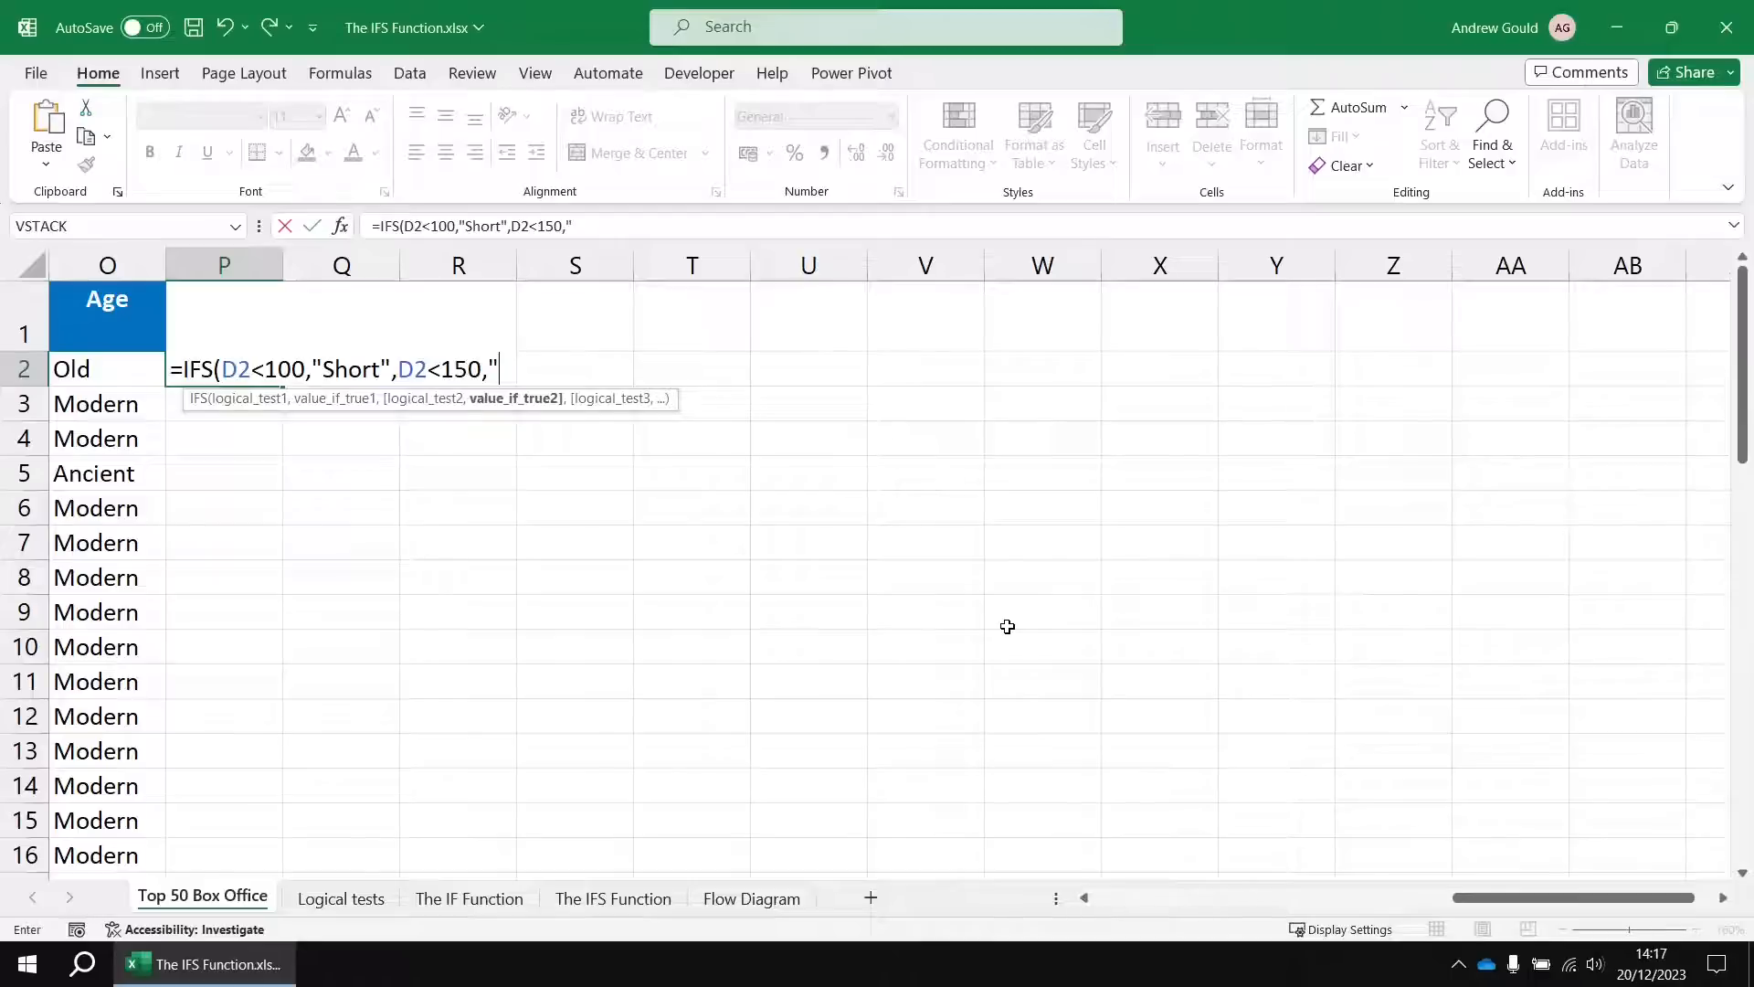
pyautogui.write('dium",')
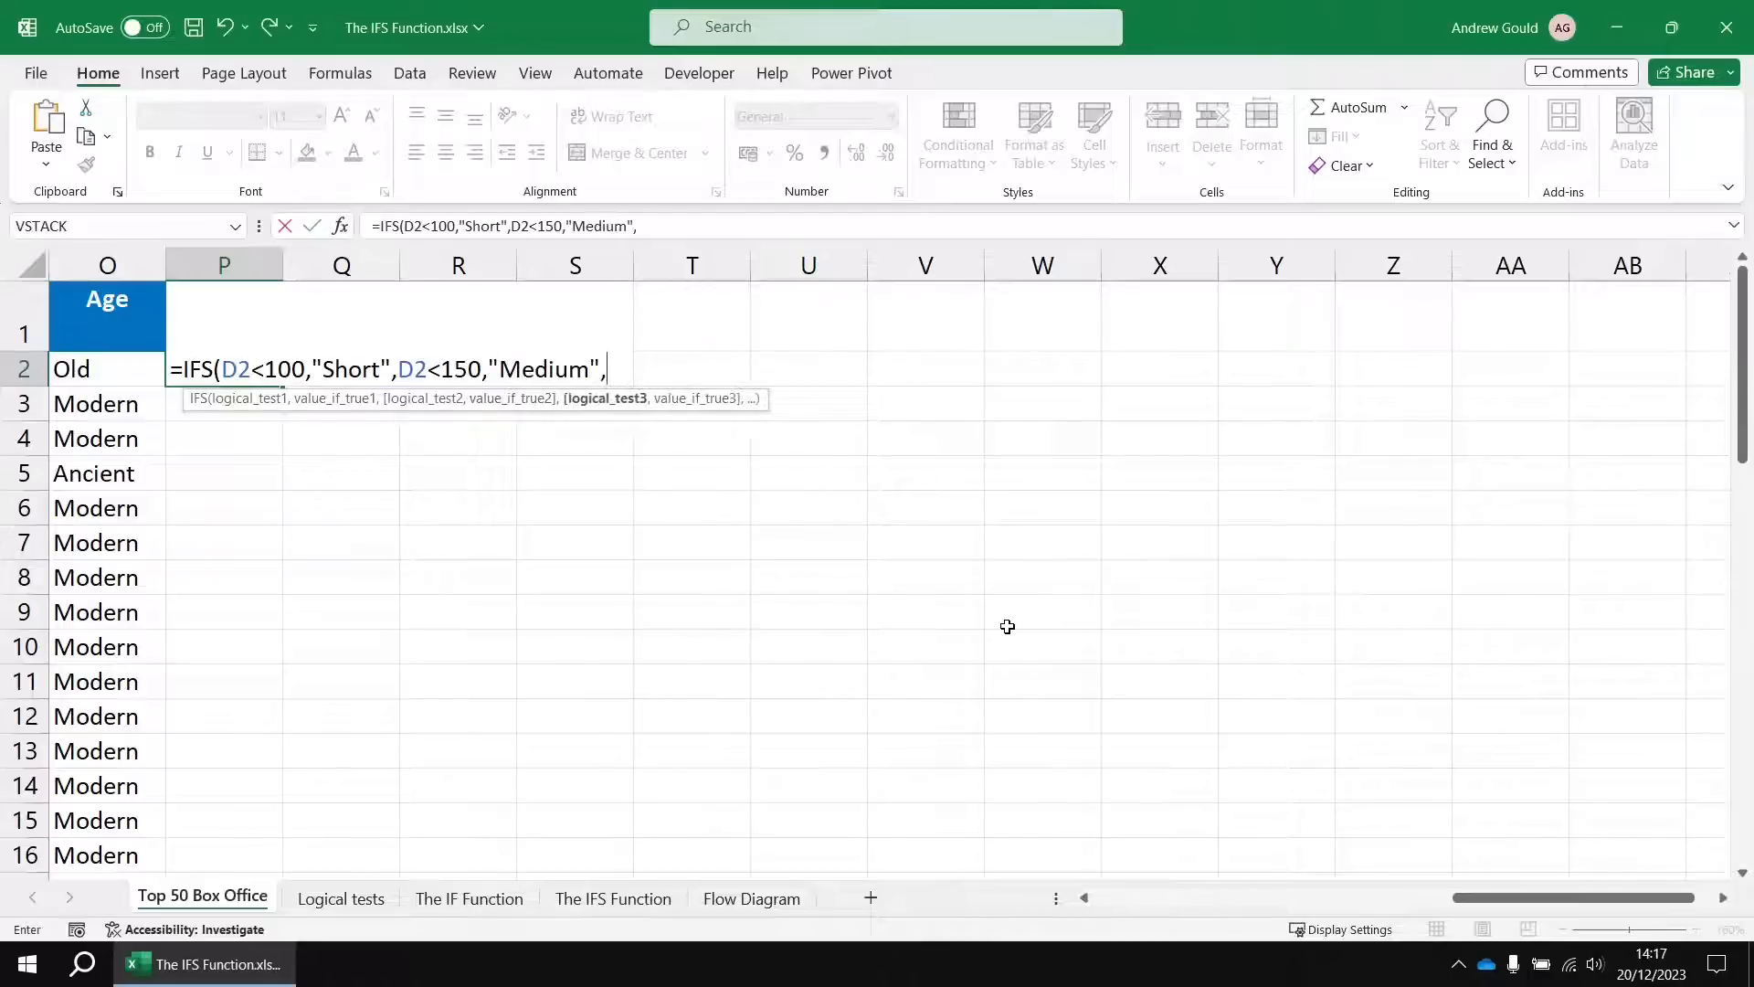
# Step: Complete the P2 formula with D2<200 returning "Long" and a TRUE catch-all returning "Epic"
pyautogui.write('D2<200')
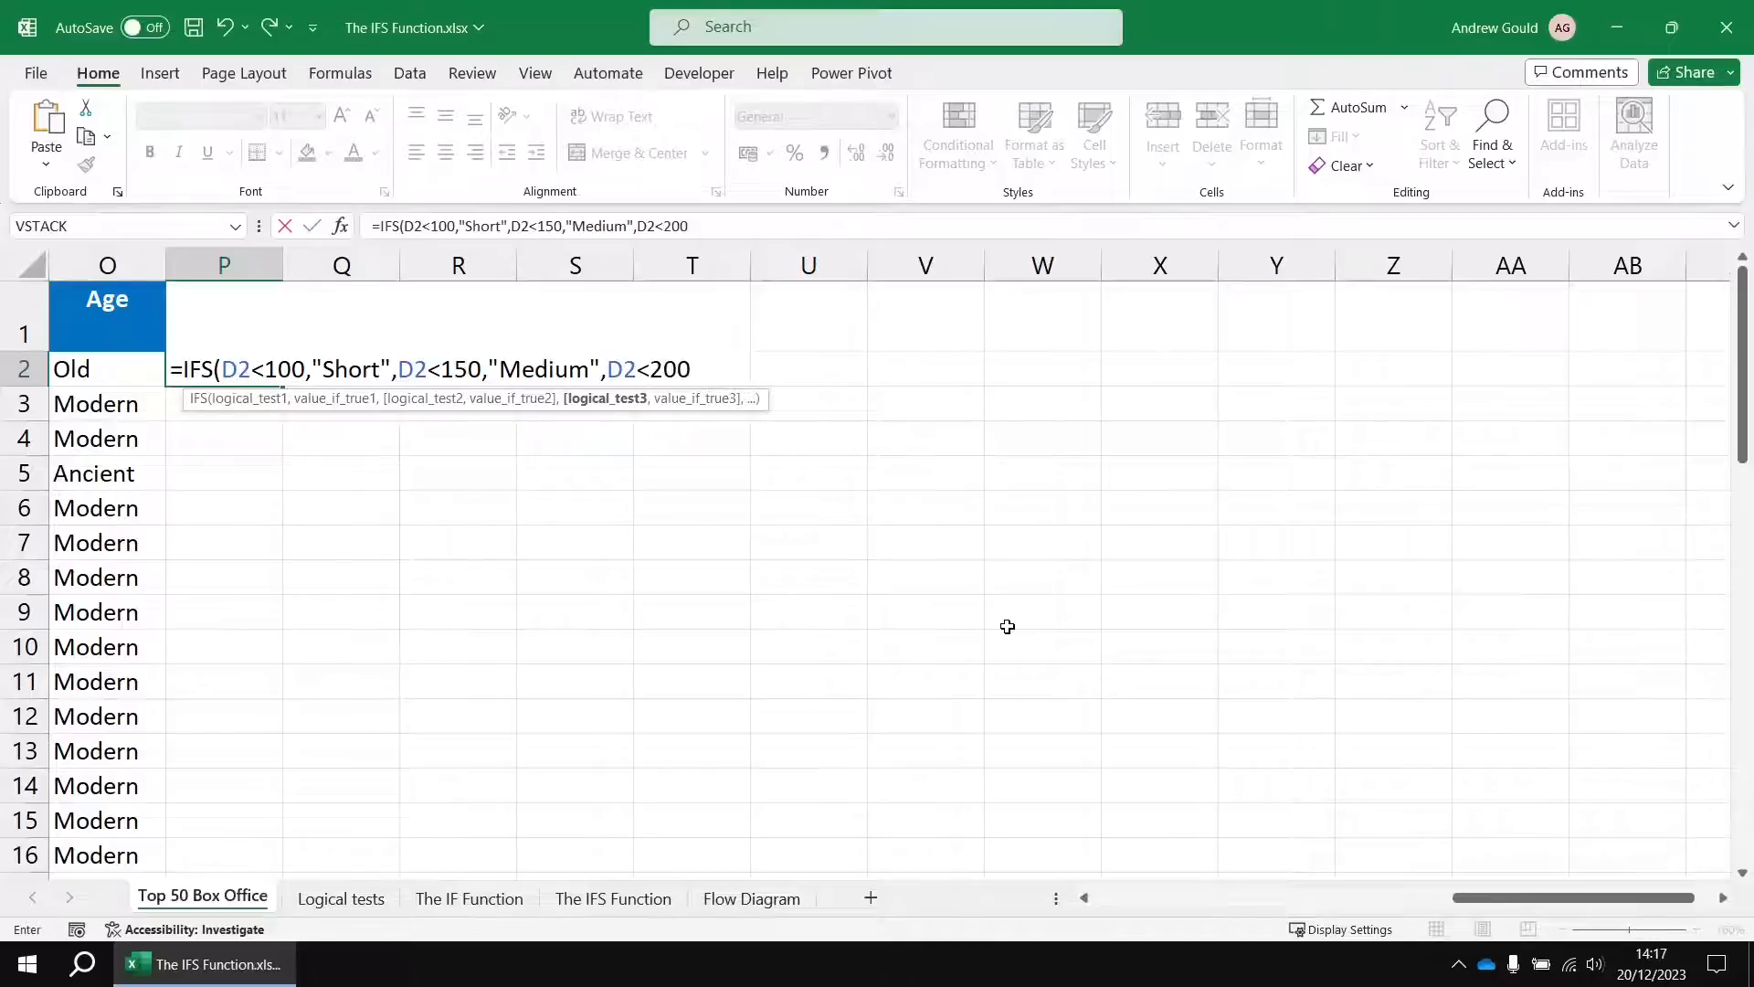
pyautogui.write(',"Long')
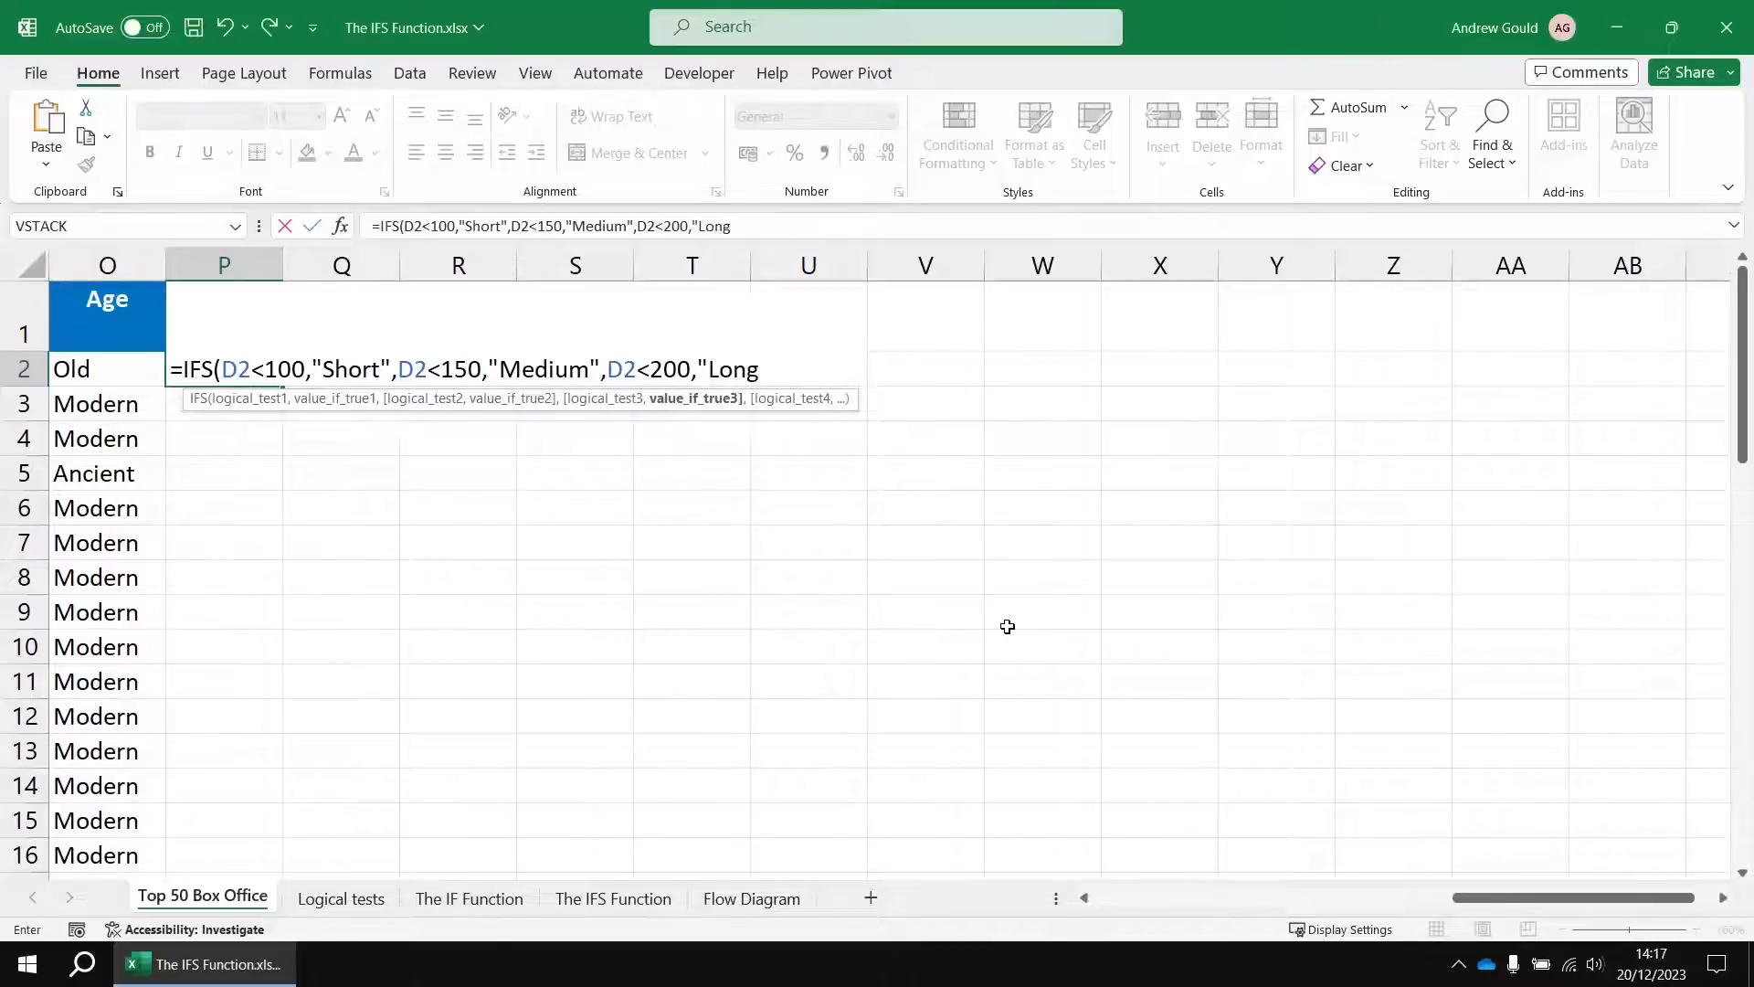
pyautogui.write('",')
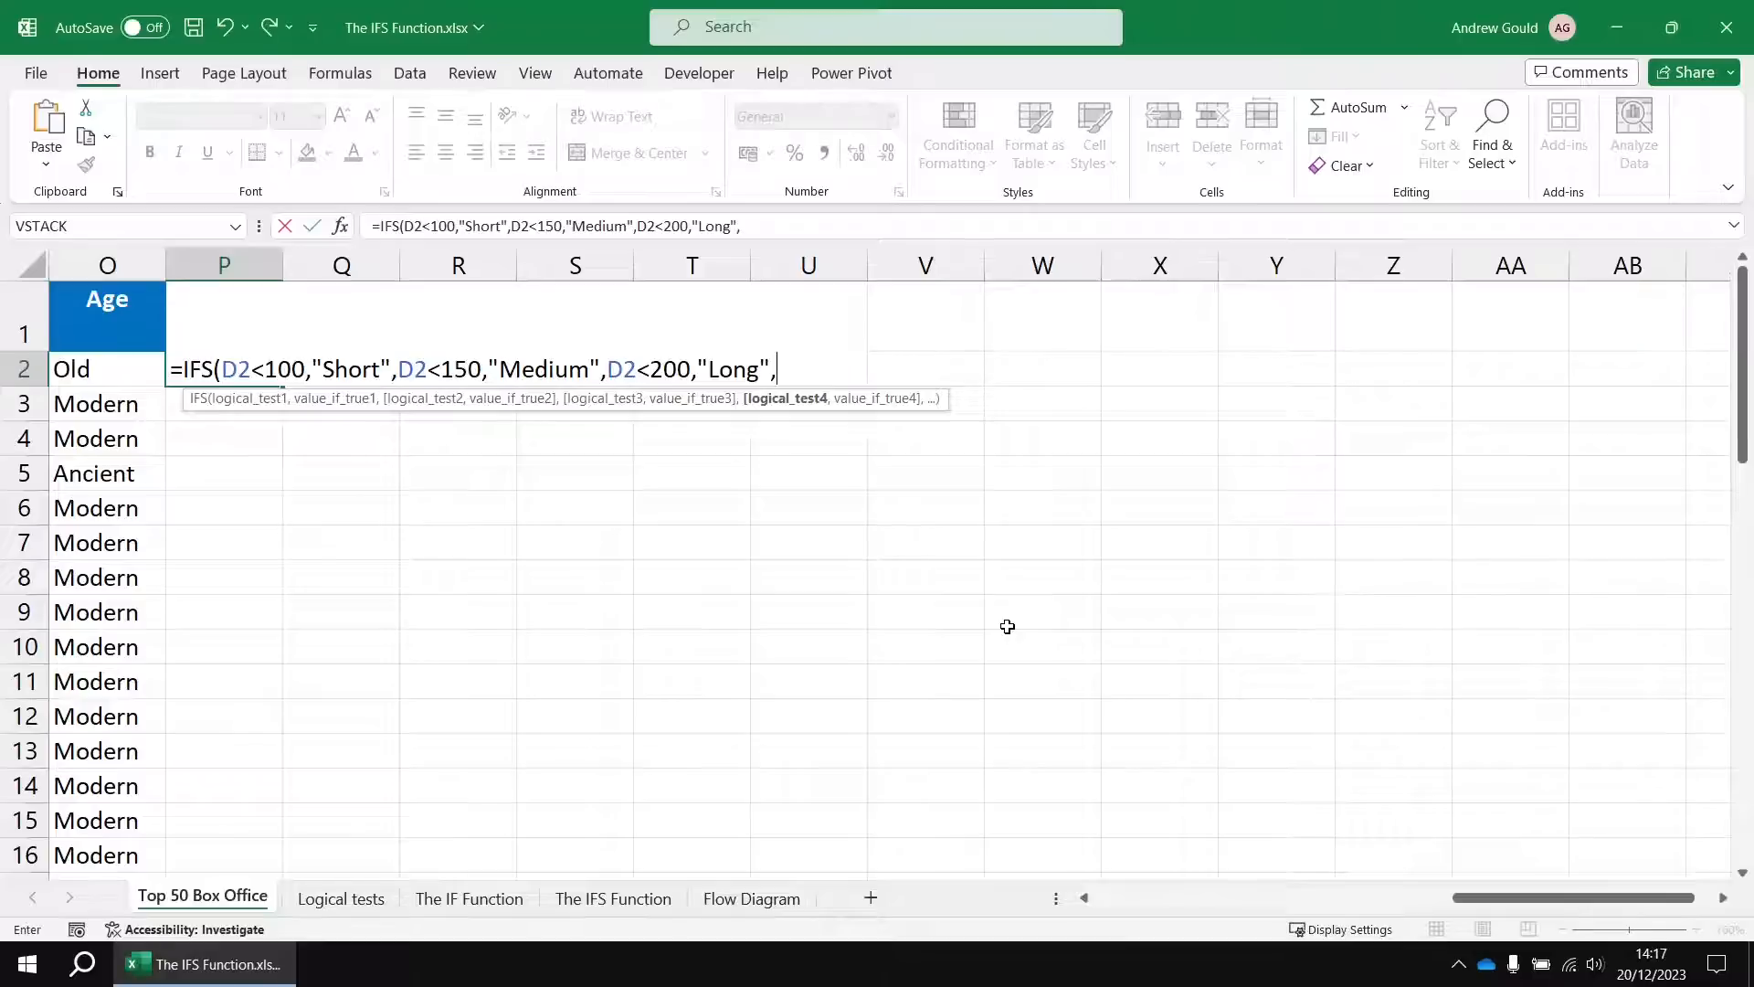
pyautogui.write('TRUE')
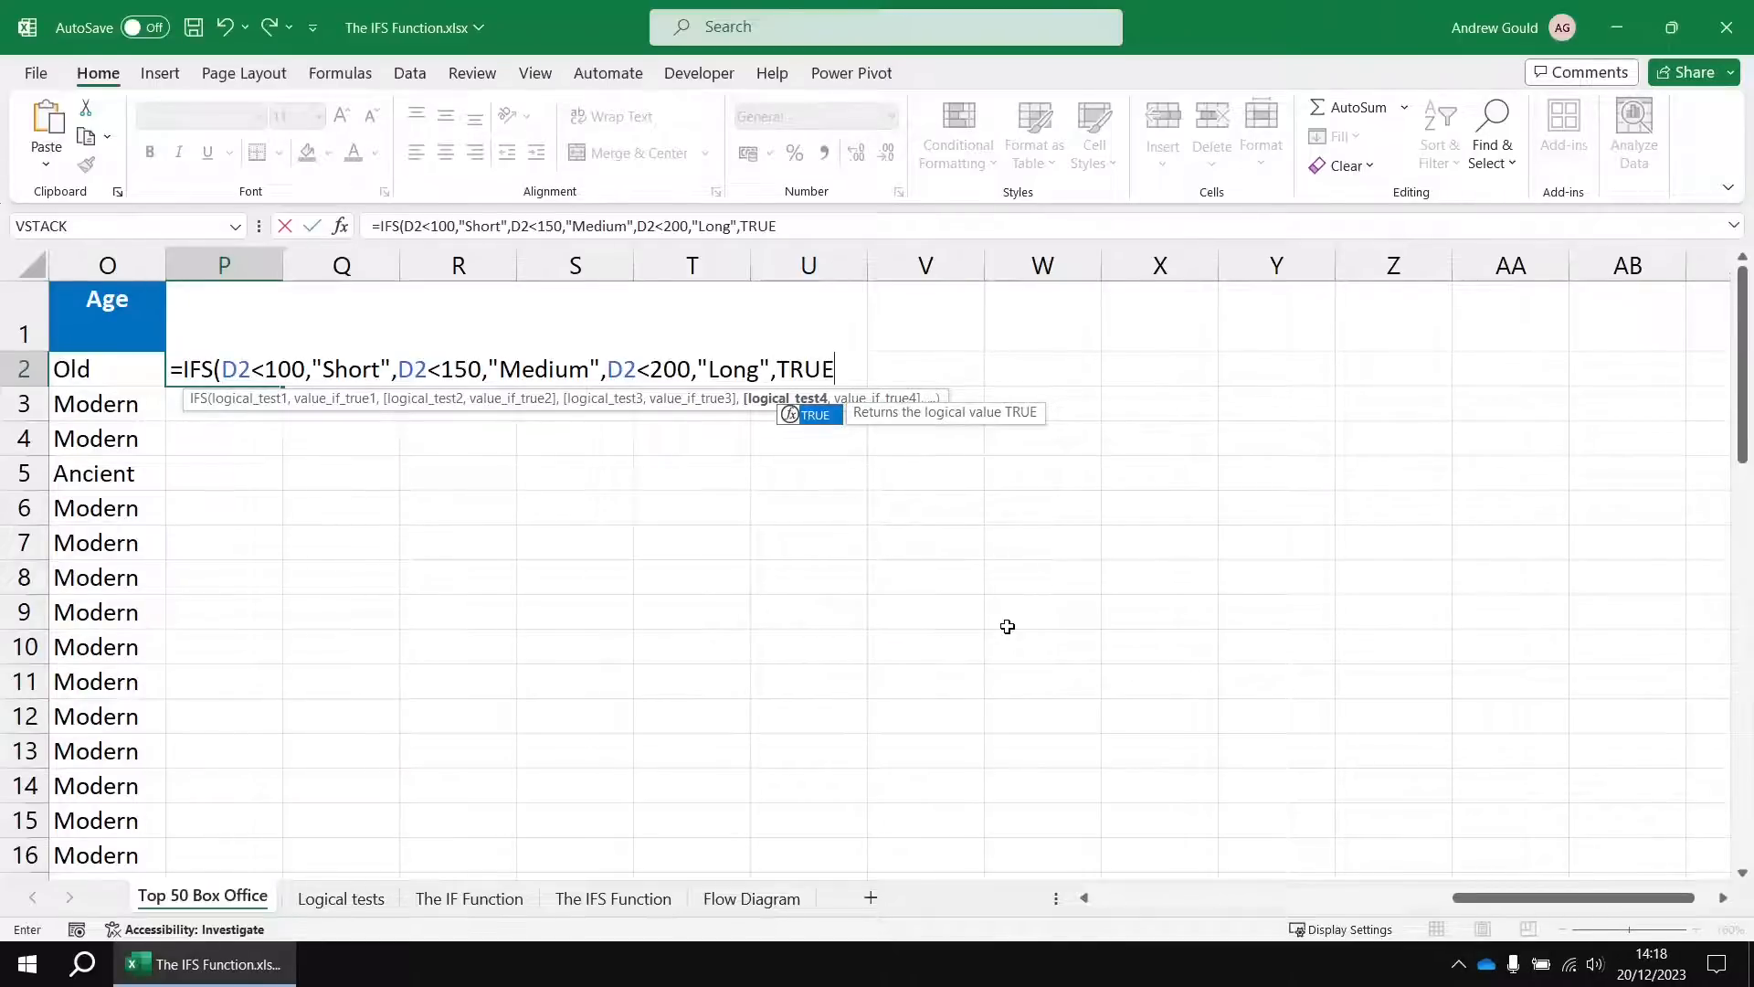
pyautogui.write(',"Epic"')
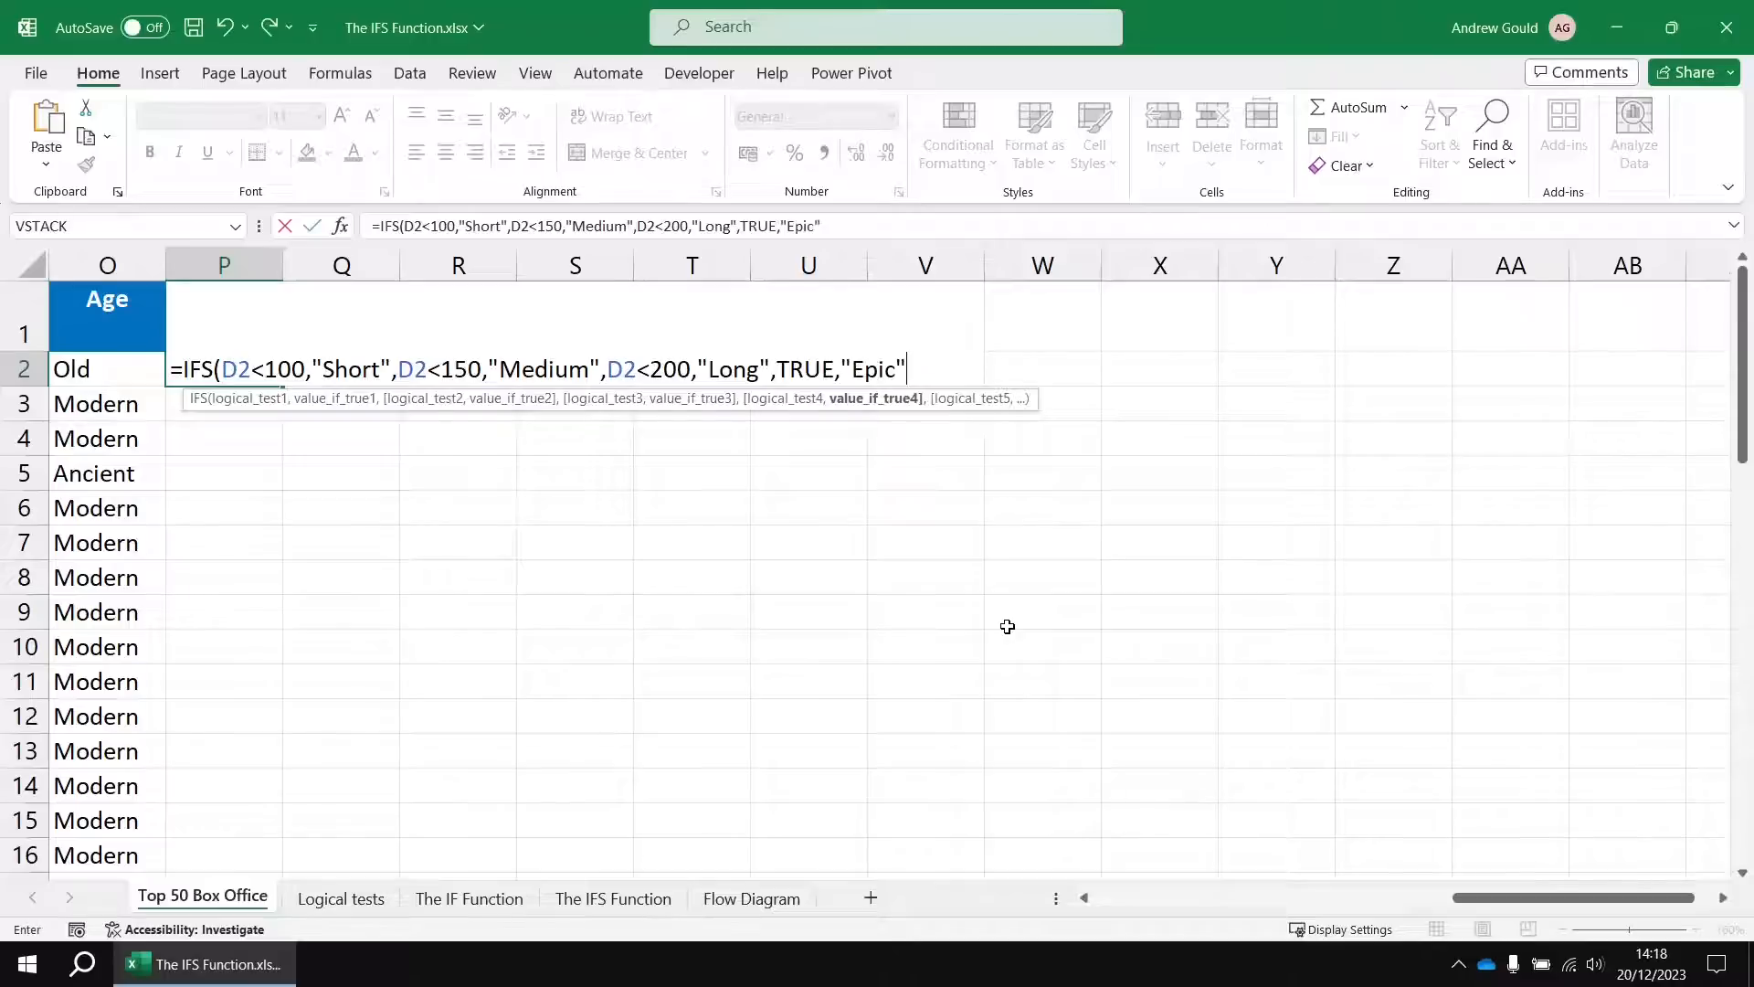
pyautogui.write(')')
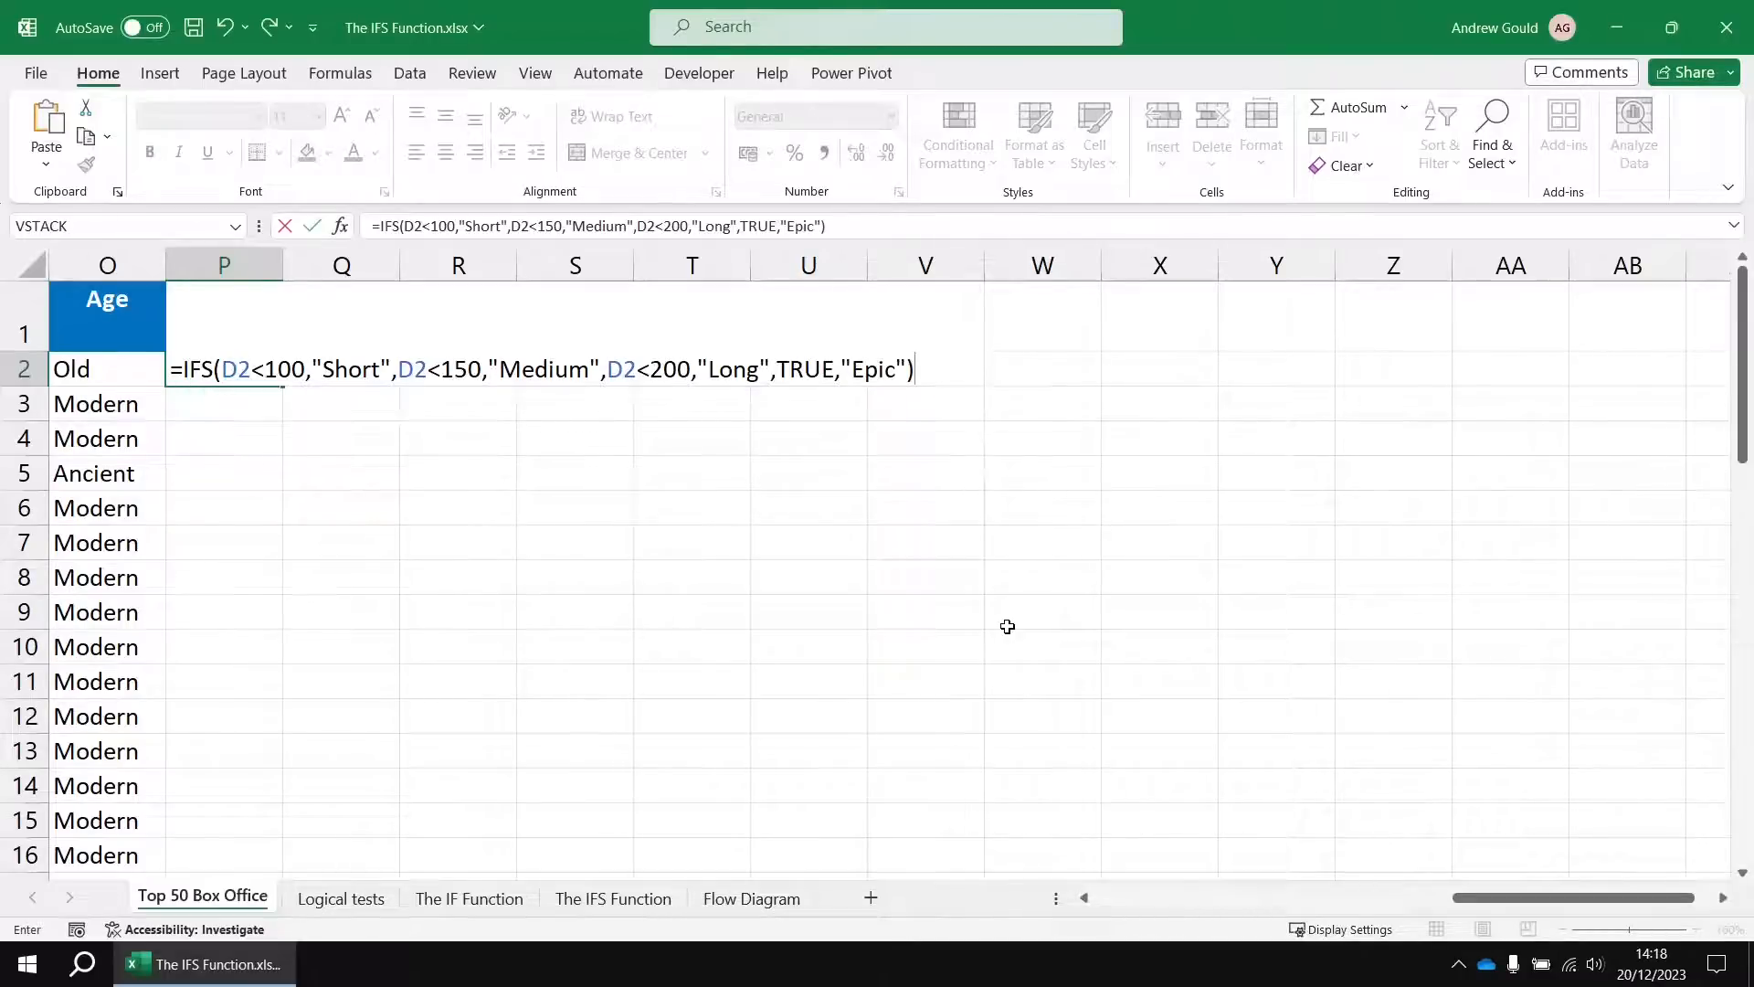
pyautogui.press('Return')
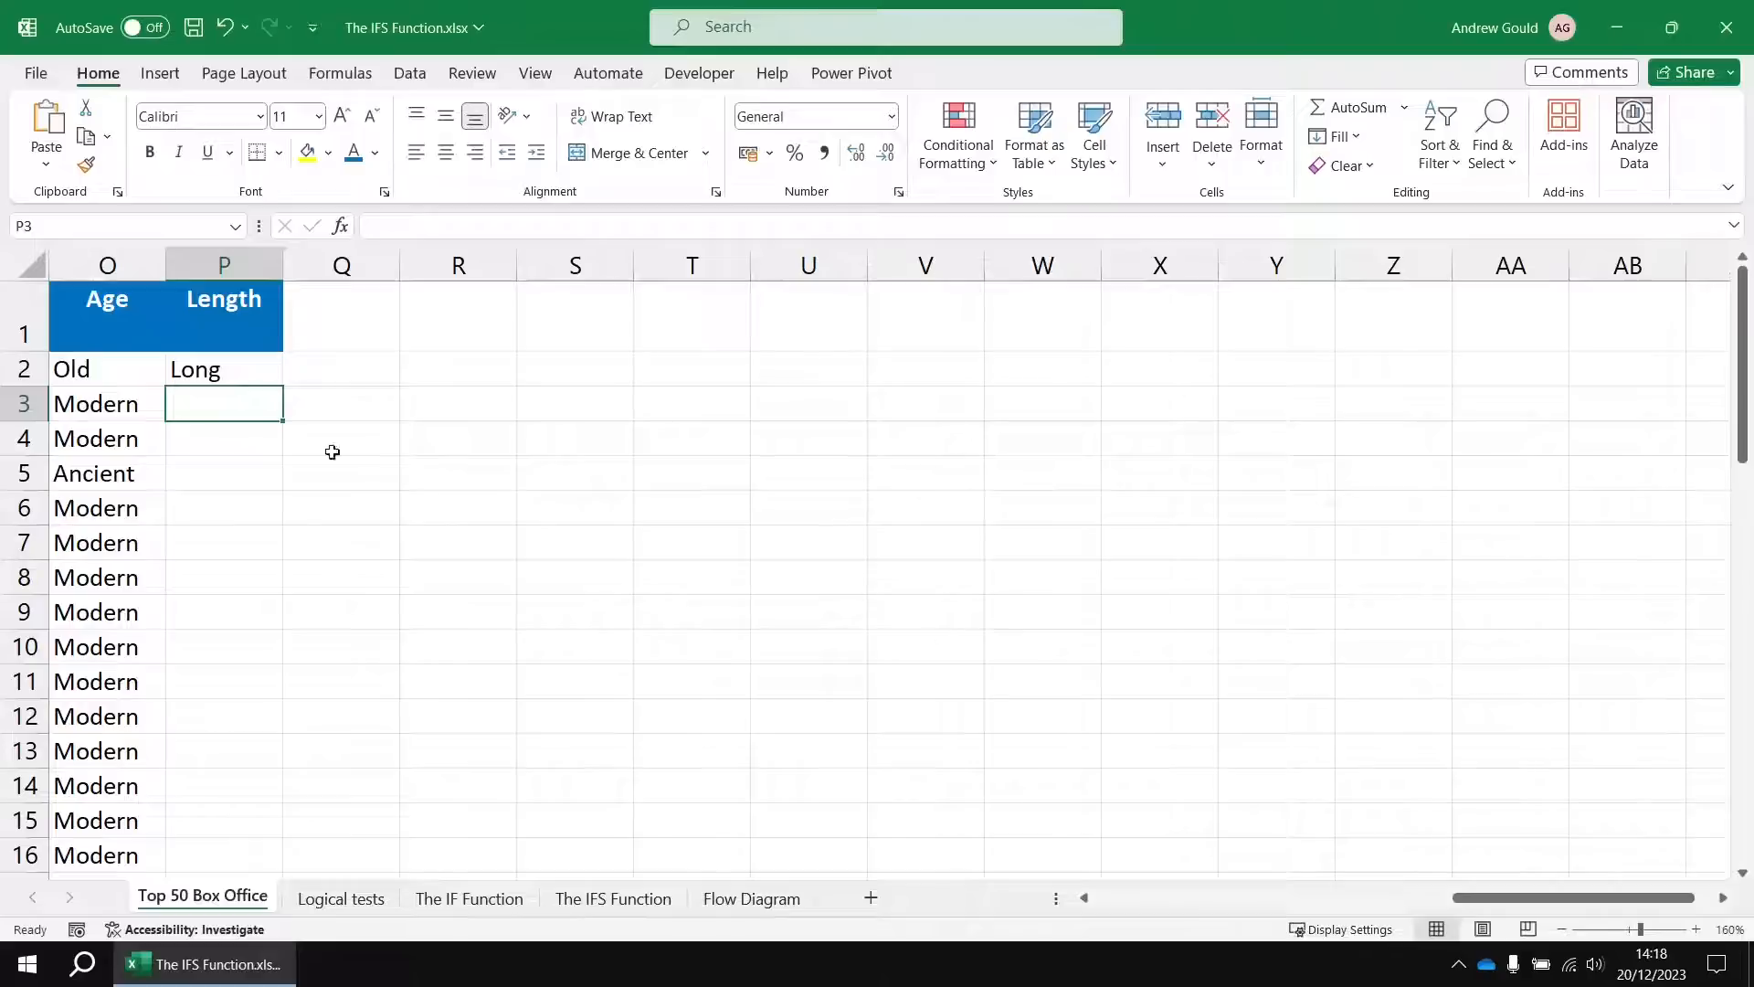
# Step: Fill the P2 formula down the Length column and review the classifications for the rest of the films
pyautogui.click(235, 369)
pyautogui.doubleClick(290, 386)
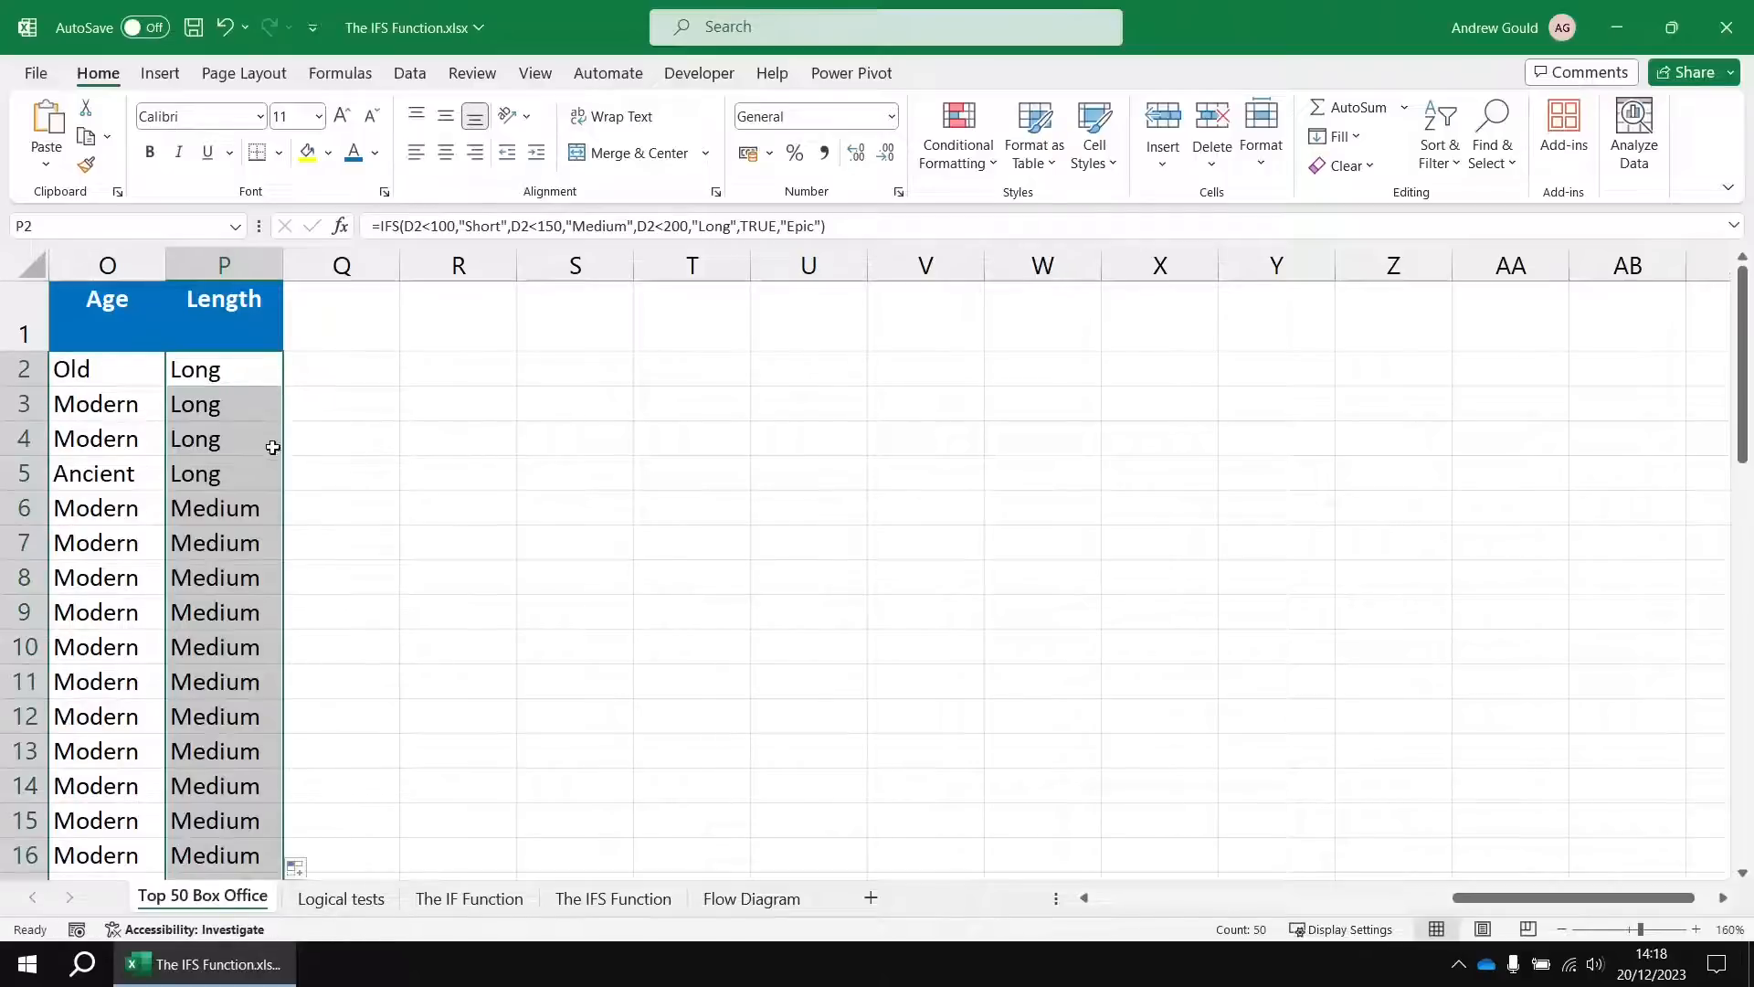
pyautogui.scroll(-2, 289, 521)
pyautogui.scroll(-3, 234, 674)
pyautogui.scroll(-3, 234, 675)
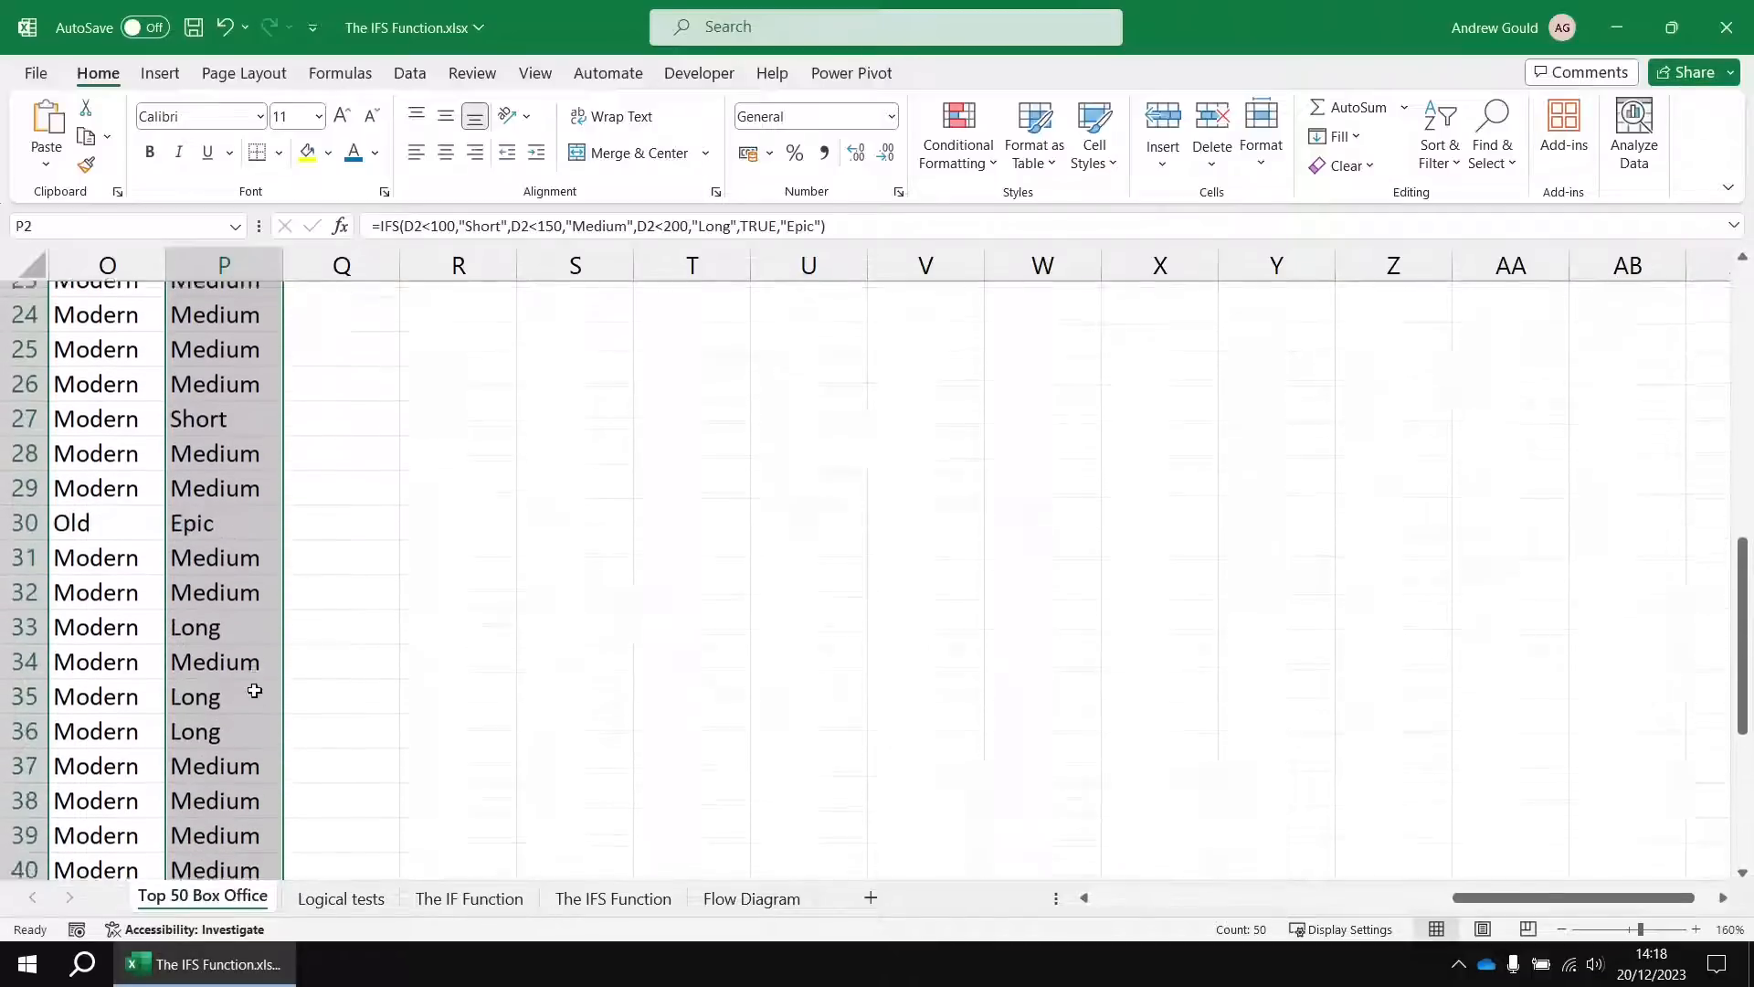
pyautogui.scroll(7, 260, 658)
pyautogui.scroll(1, 265, 655)
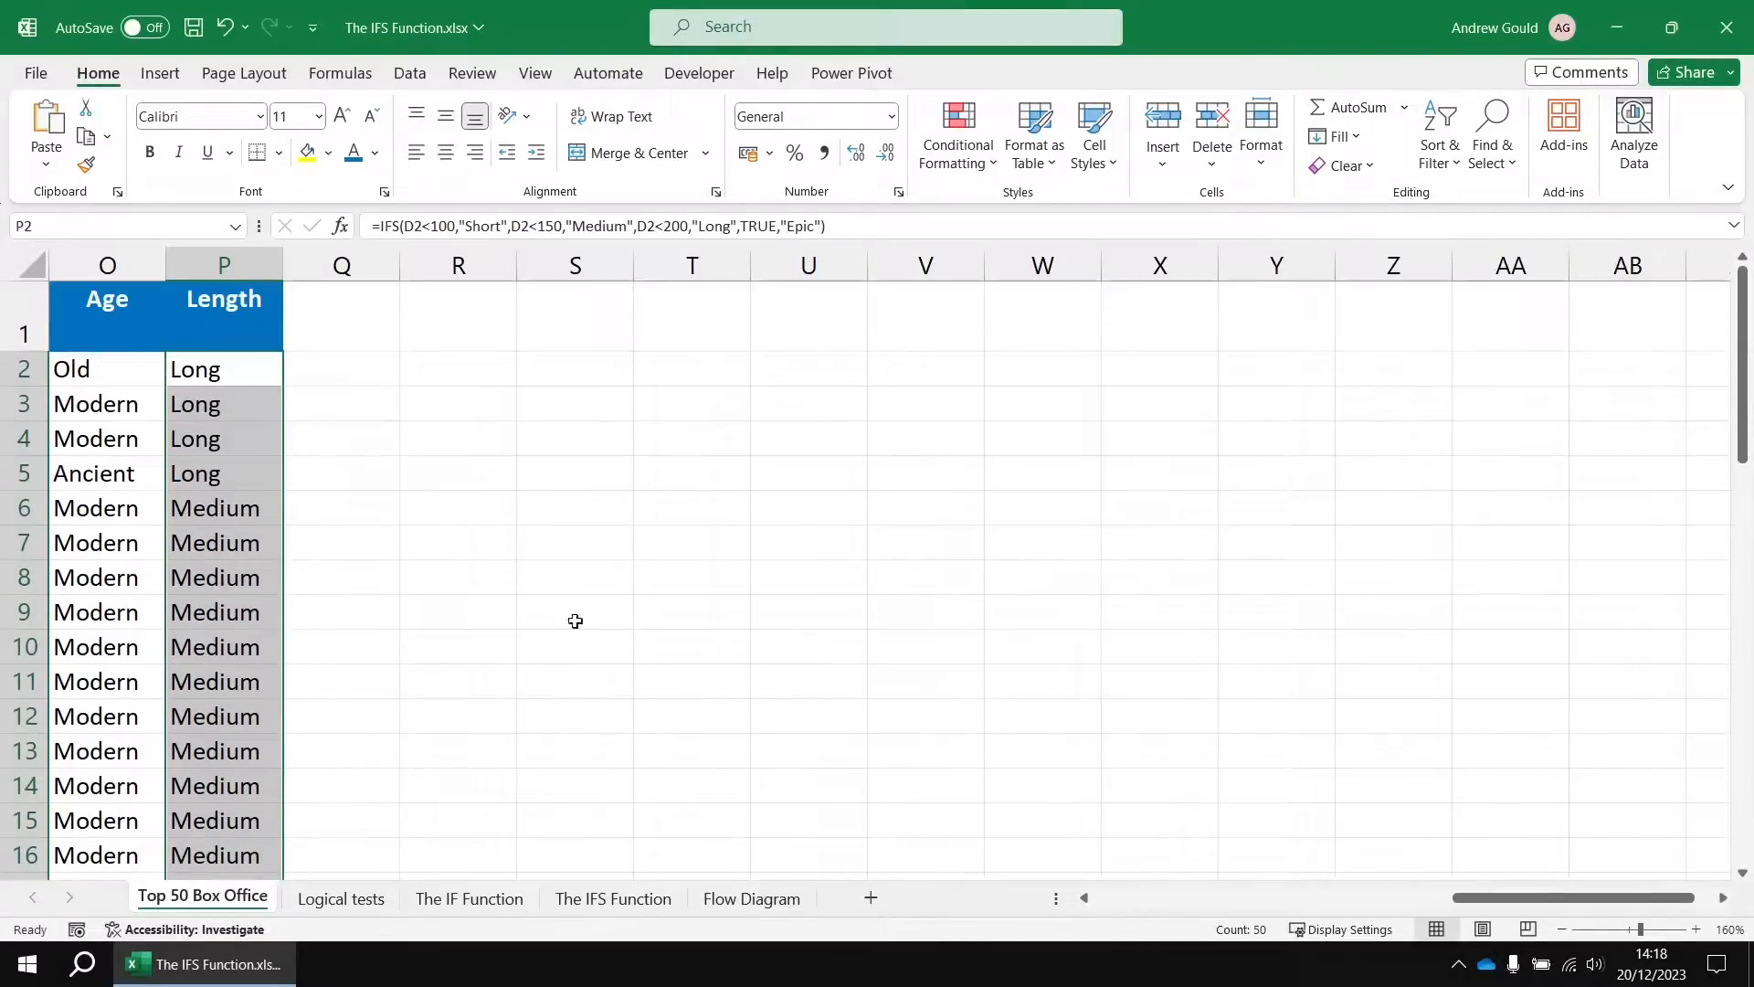
# Step: Compare the Length results with the Run Time column and select Q1, the empty header cell beside Length
pyautogui.click(1147, 900)
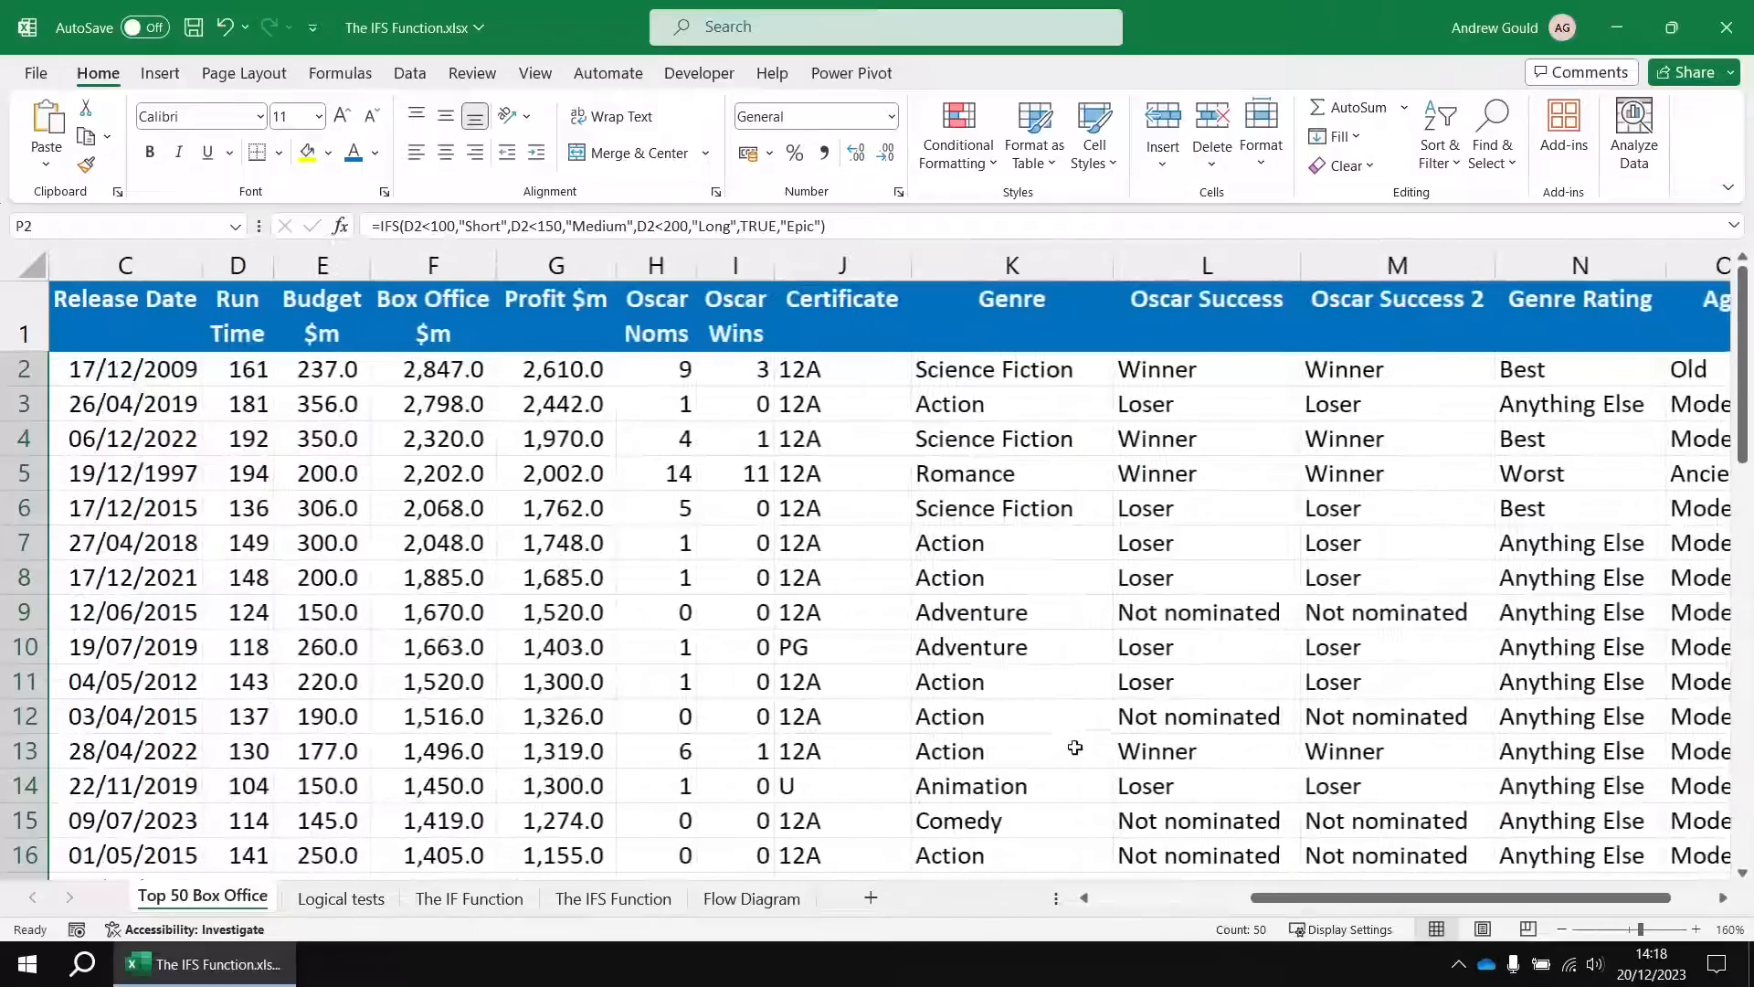
pyautogui.scroll(-3, 1065, 708)
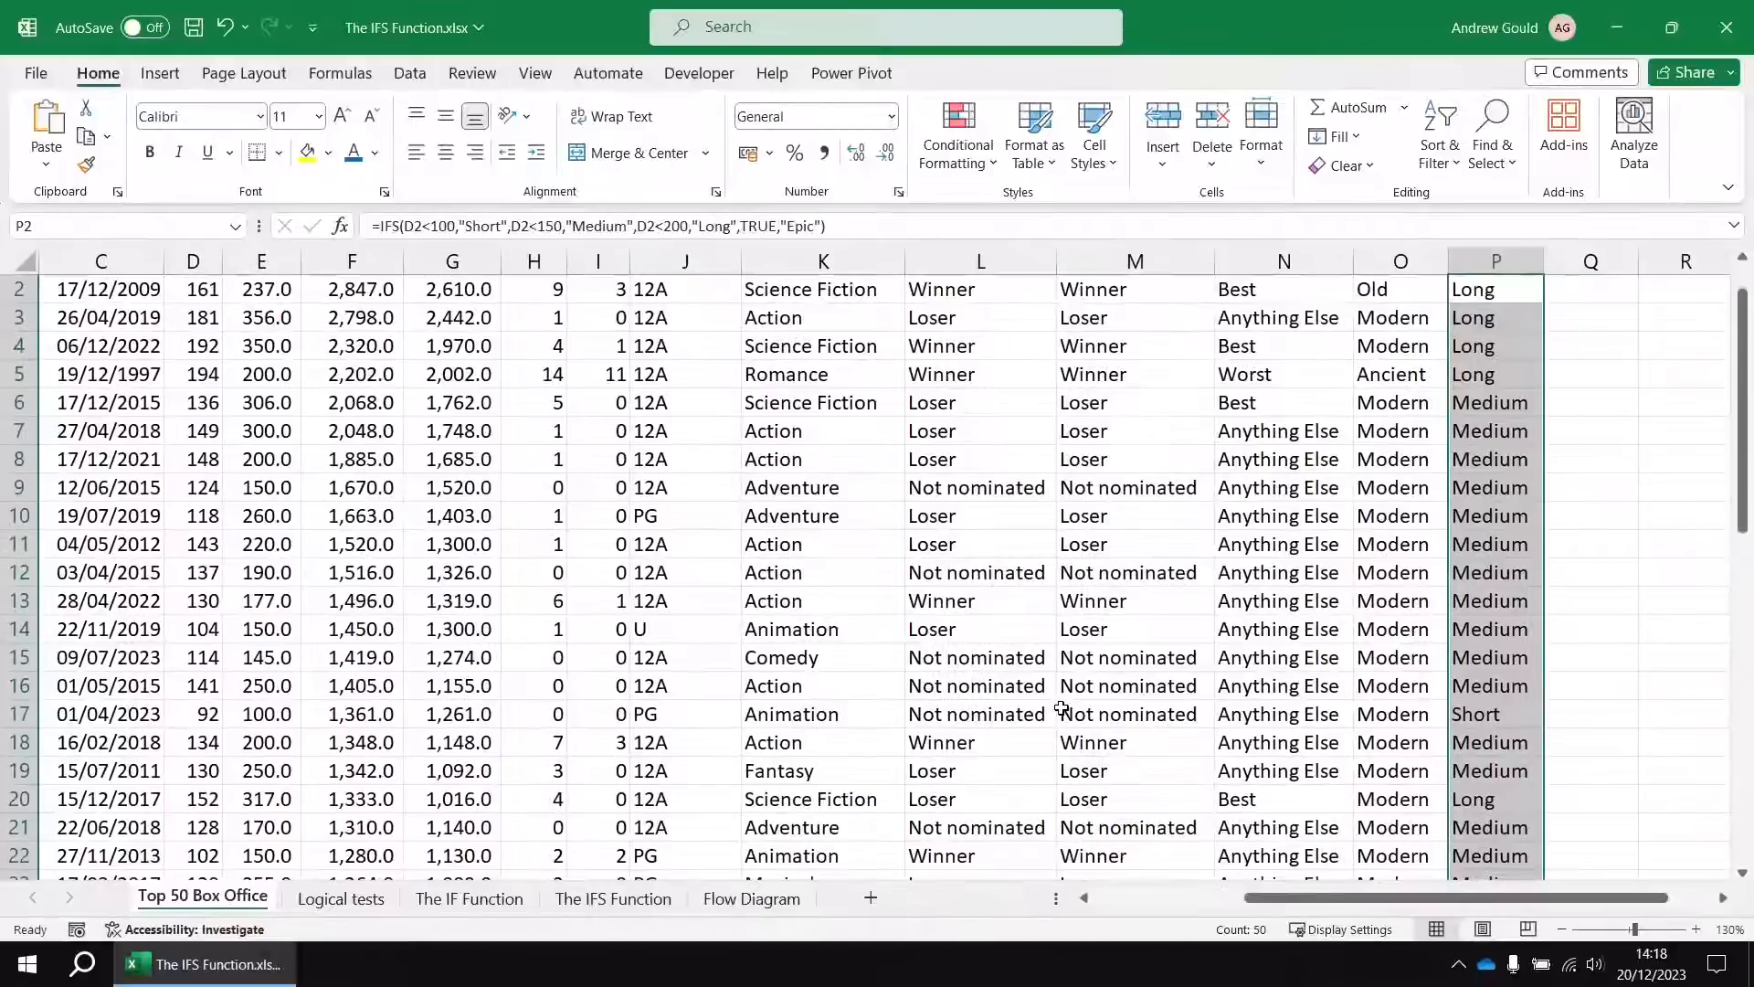
pyautogui.scroll(1, 1038, 696)
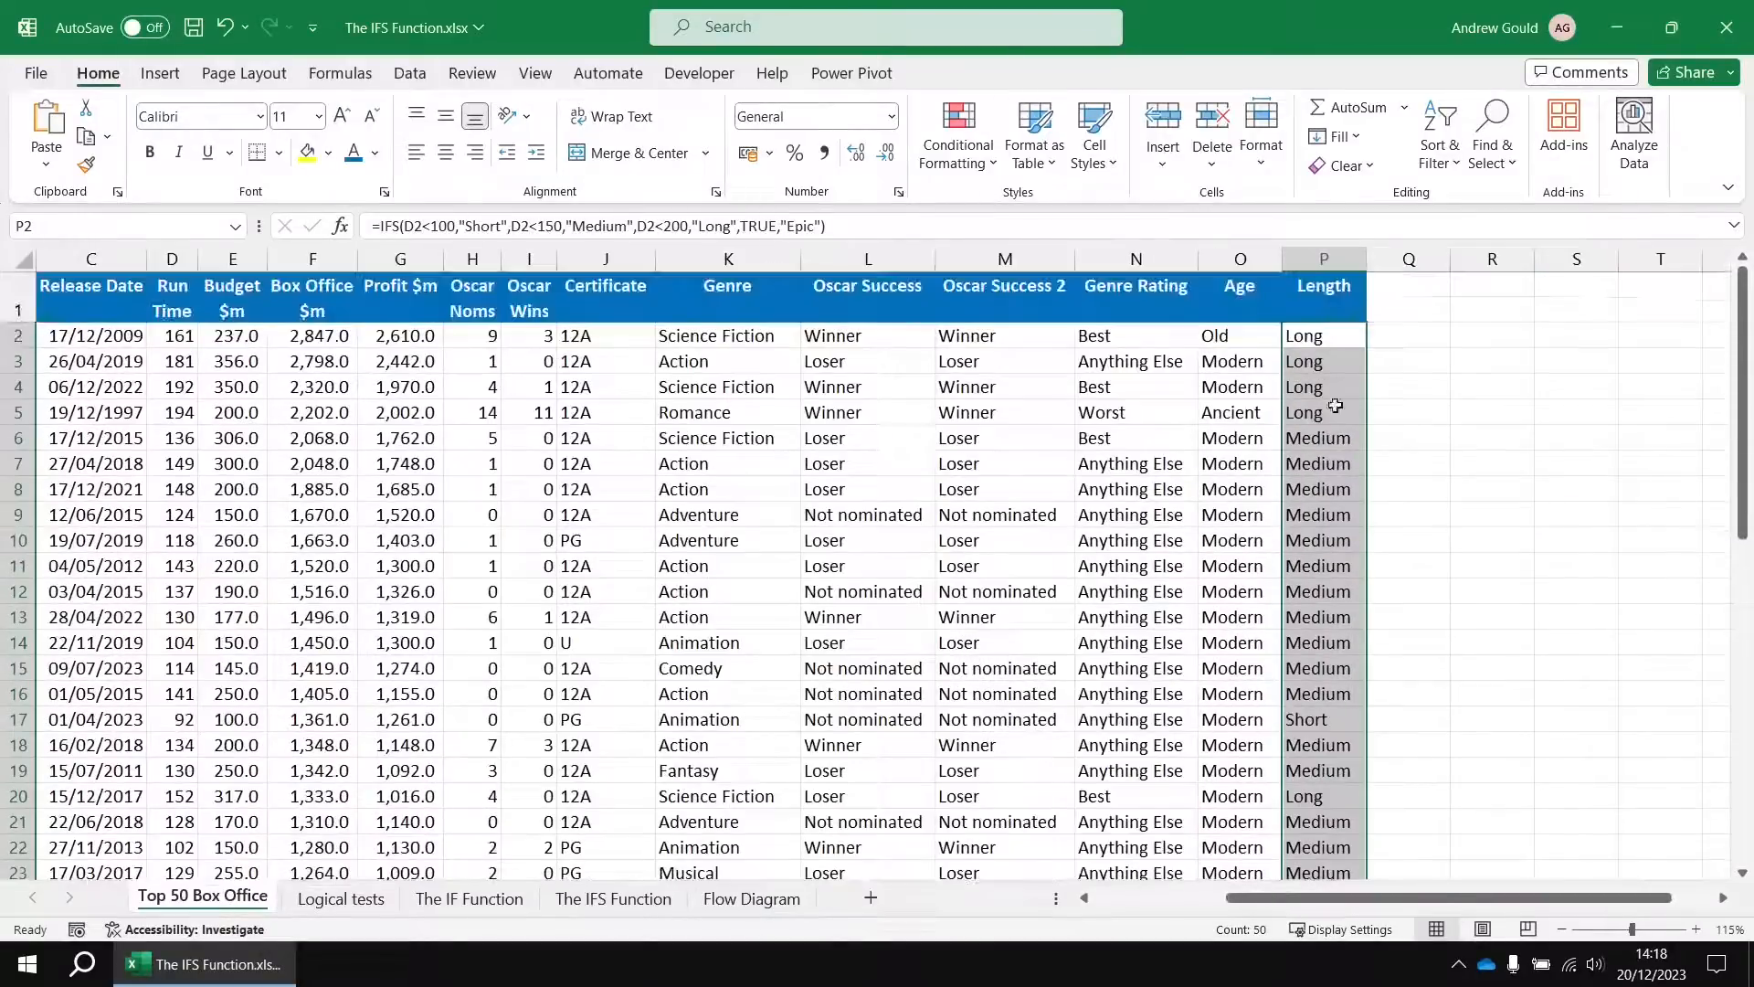
pyautogui.click(1405, 298)
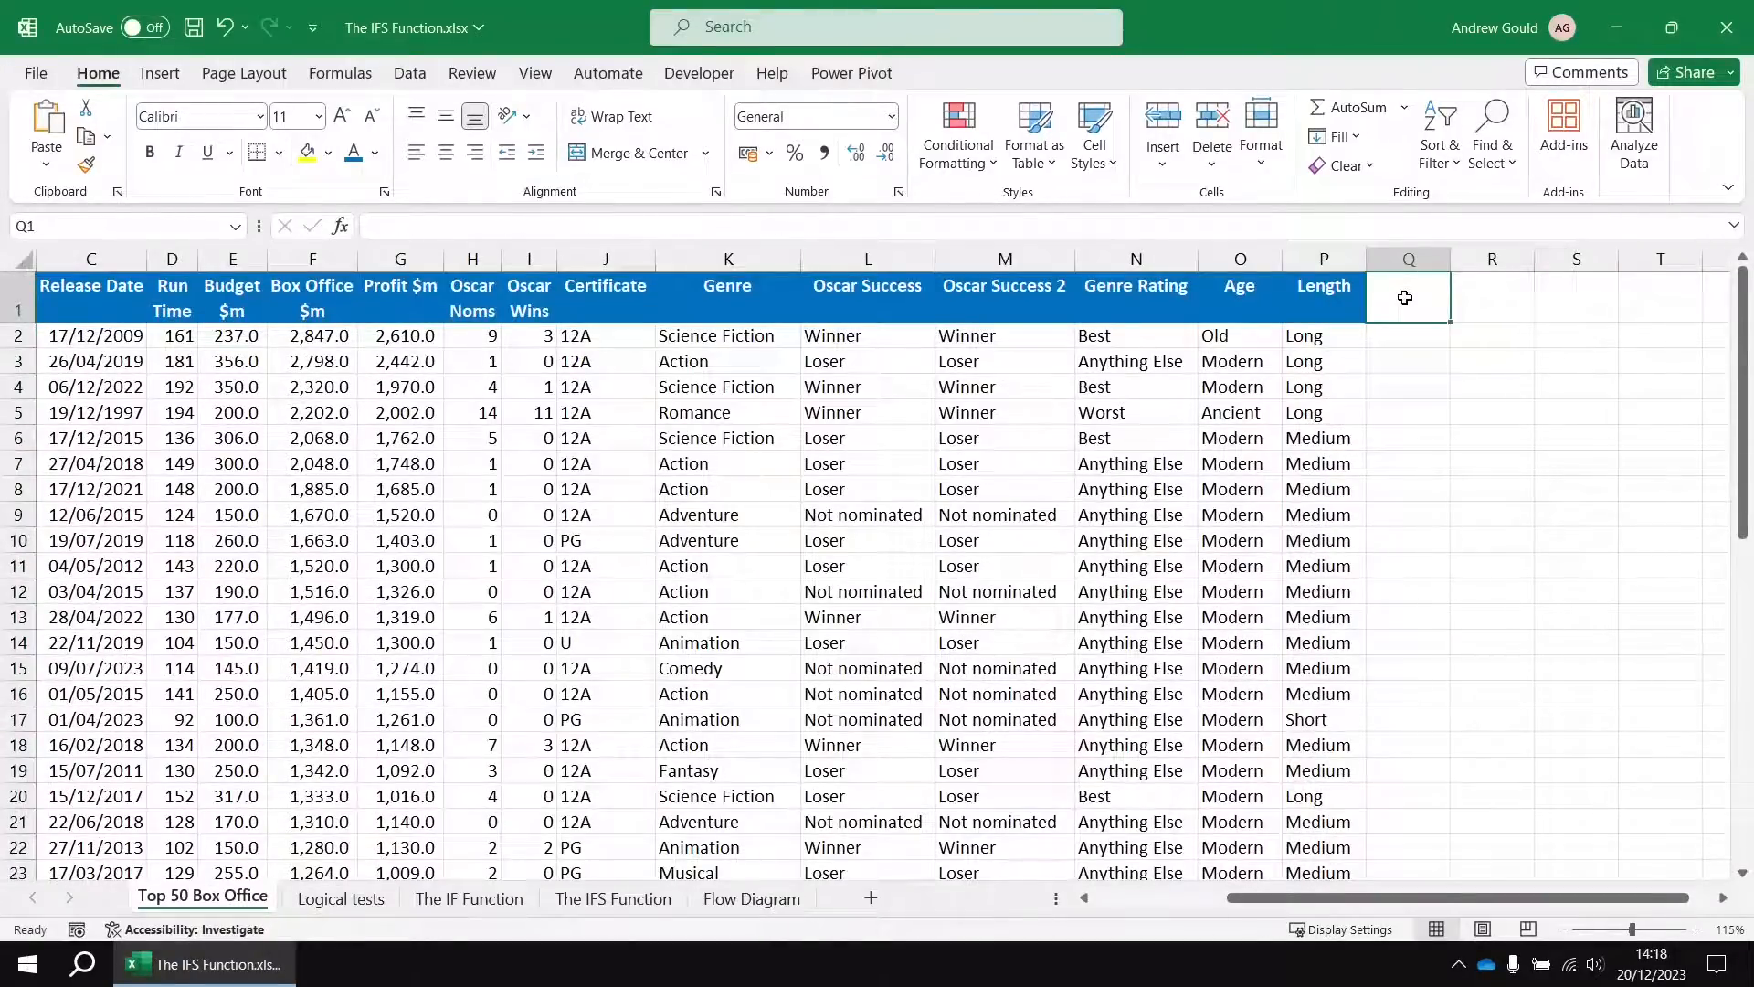